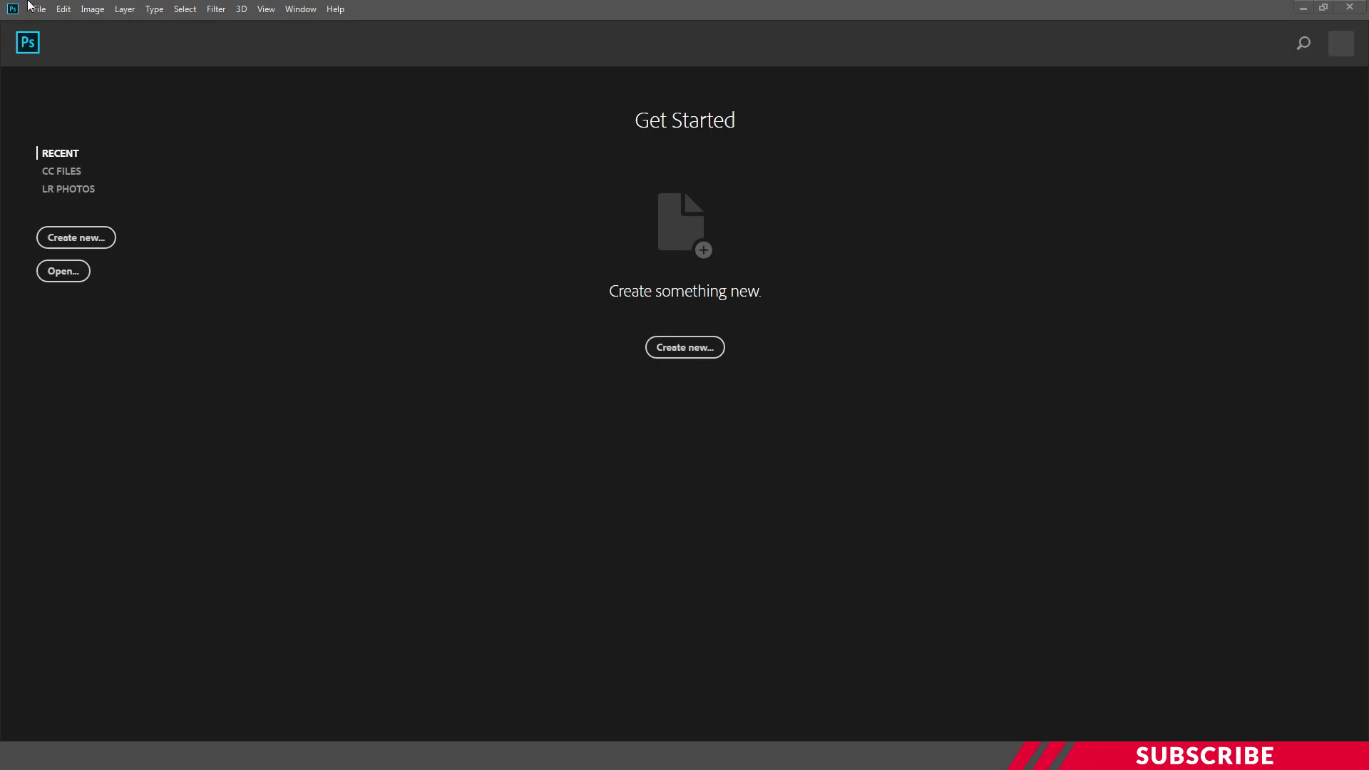
Create a new A3 print document in inches with CMYK Color mode.
{"action": "left_click", "coordinate": [39, 9]}
{"action": "left_click", "coordinate": [57, 25]}
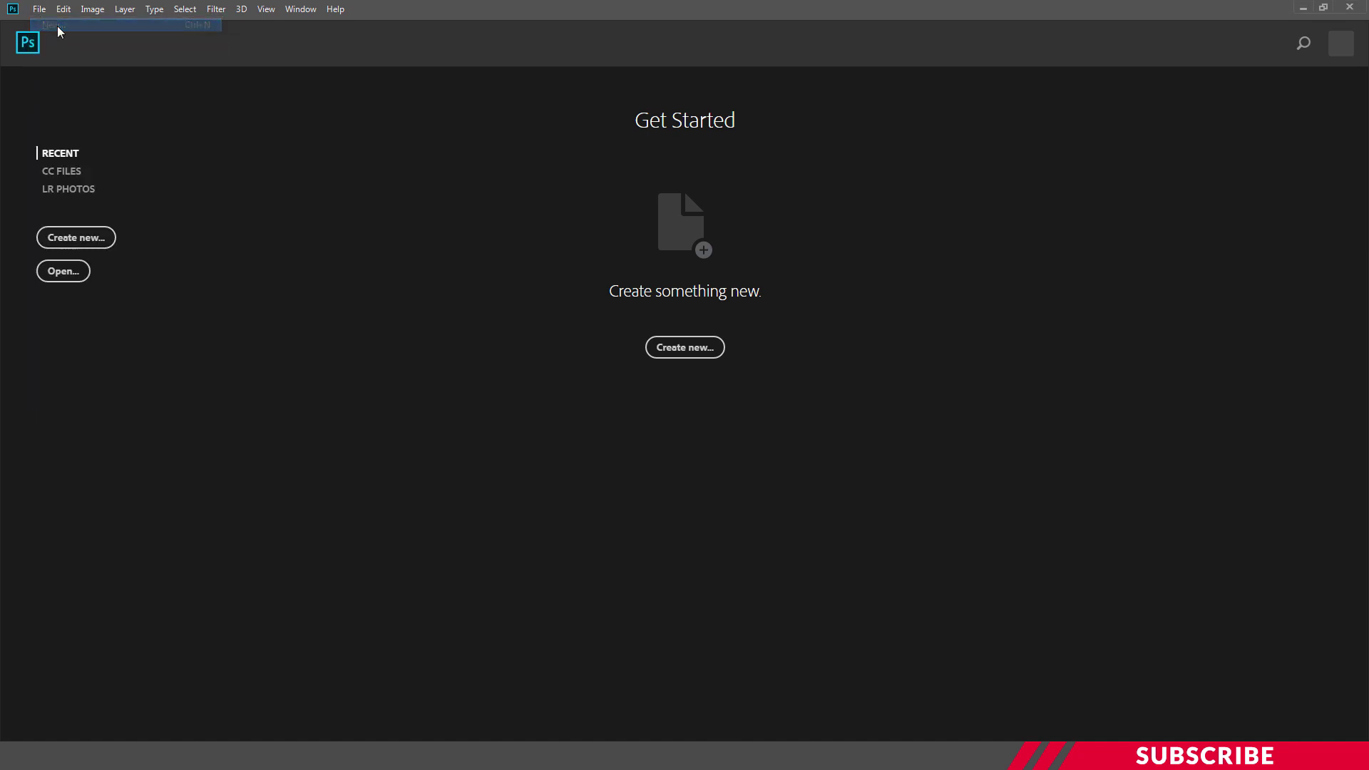
{"action": "left_click", "coordinate": [669, 206]}
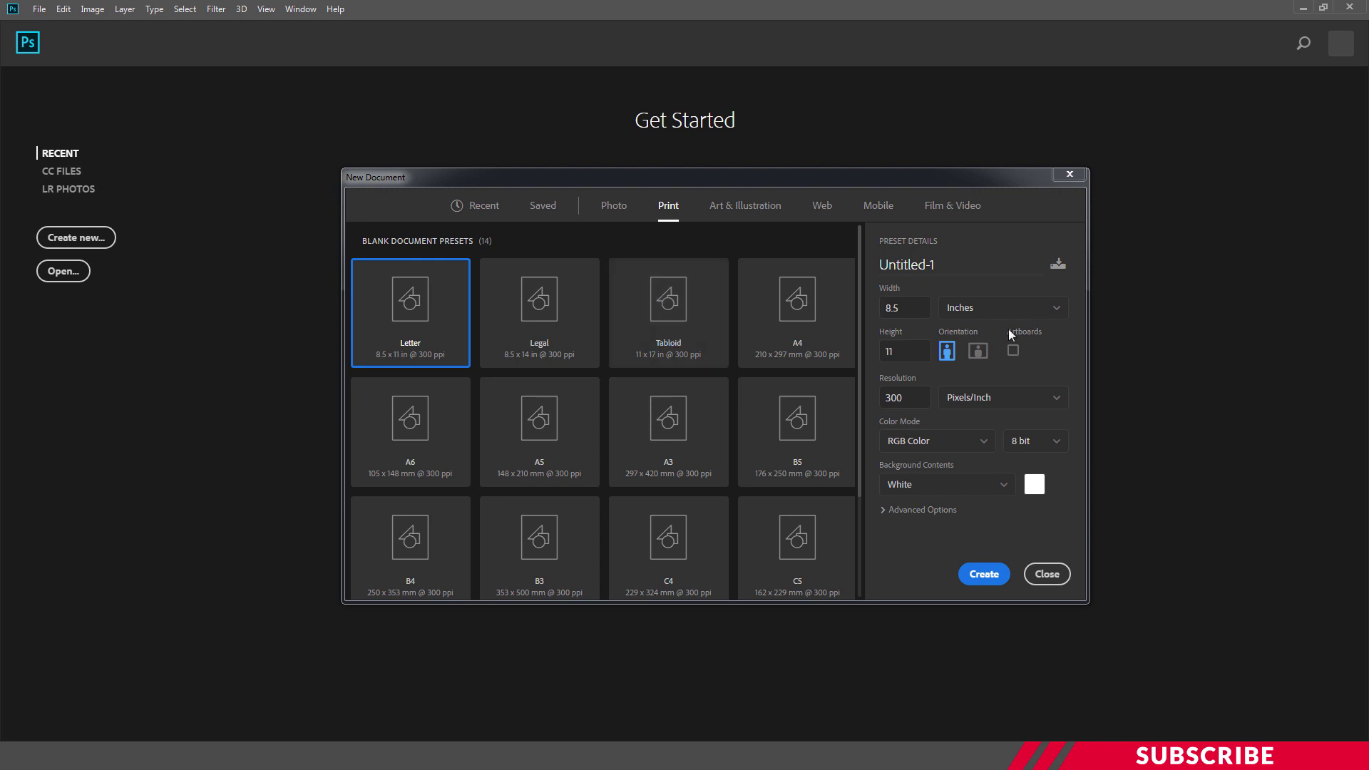
{"action": "left_click", "coordinate": [723, 447]}
{"action": "left_click", "coordinate": [1046, 322]}
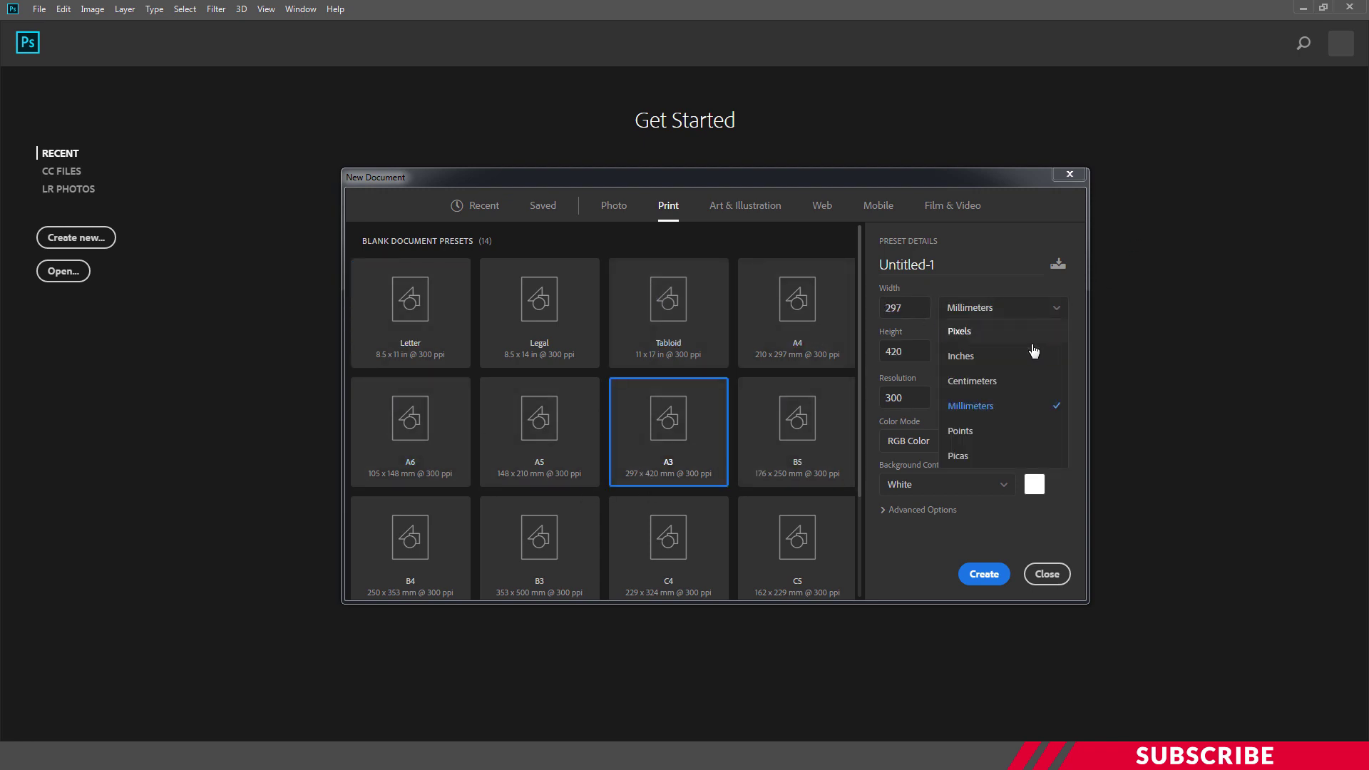
{"action": "left_click", "coordinate": [1008, 360]}
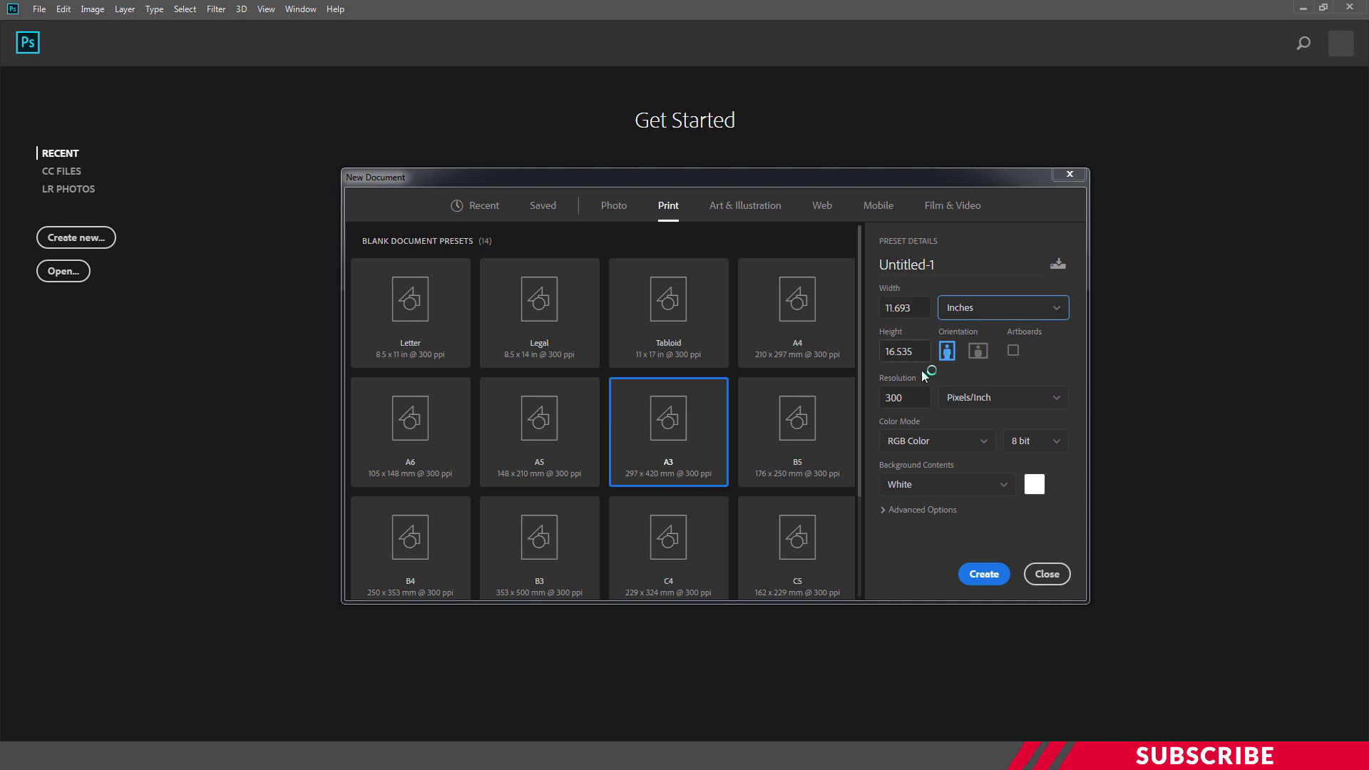
{"action": "left_click", "coordinate": [974, 439]}
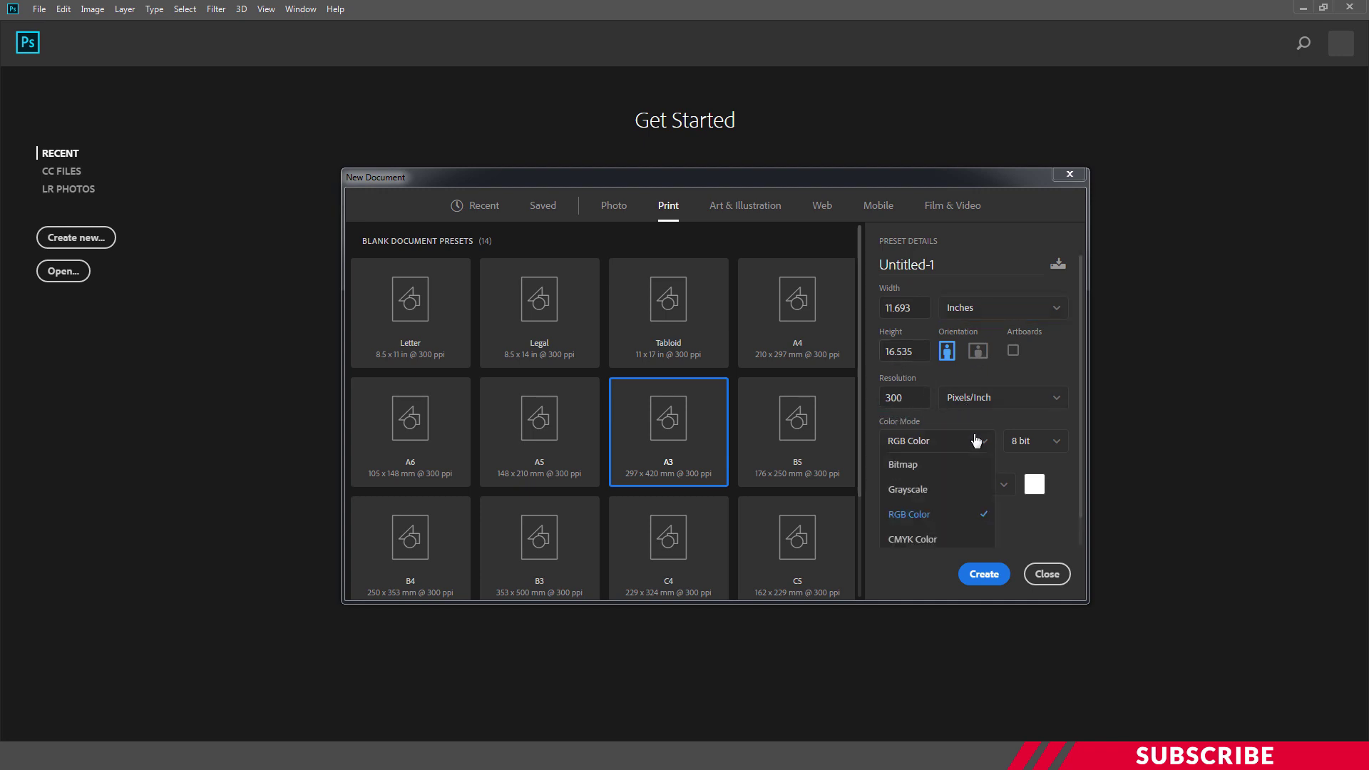
{"action": "left_click", "coordinate": [922, 540]}
{"action": "left_click", "coordinate": [984, 574]}
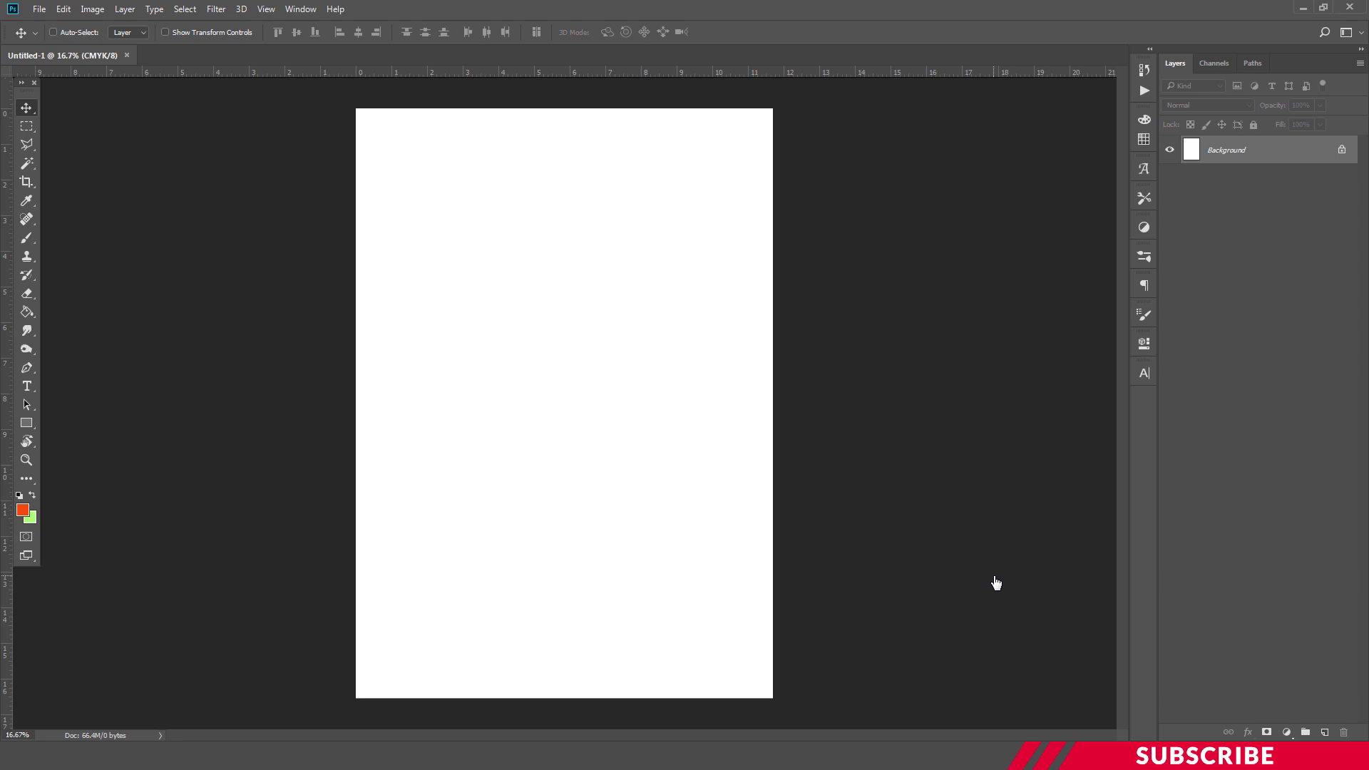
Add an empty Layer 1 and delete the white Background layer.
{"action": "key", "text": "ctrl+minus"}
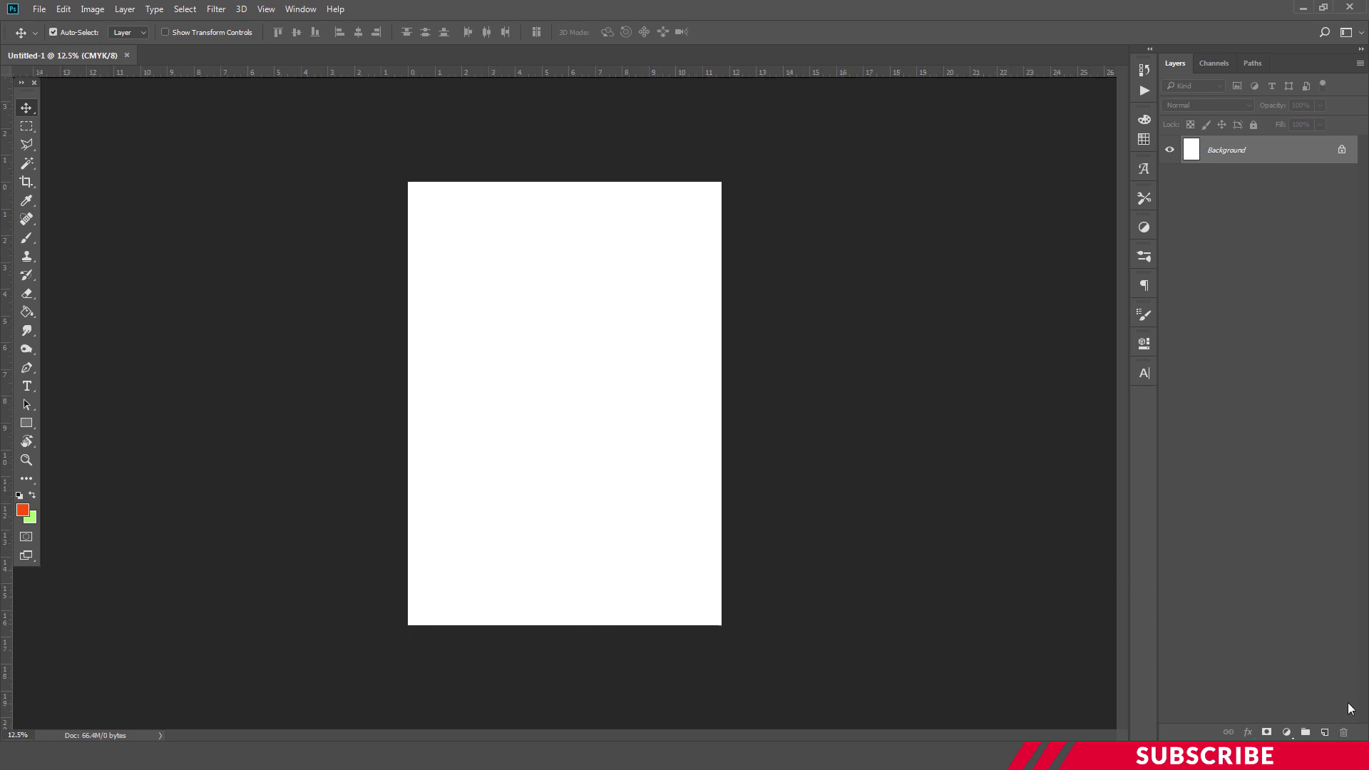
{"action": "left_click", "coordinate": [1325, 733]}
{"action": "left_click_drag", "start_coordinate": [1262, 179], "coordinate": [1343, 732]}
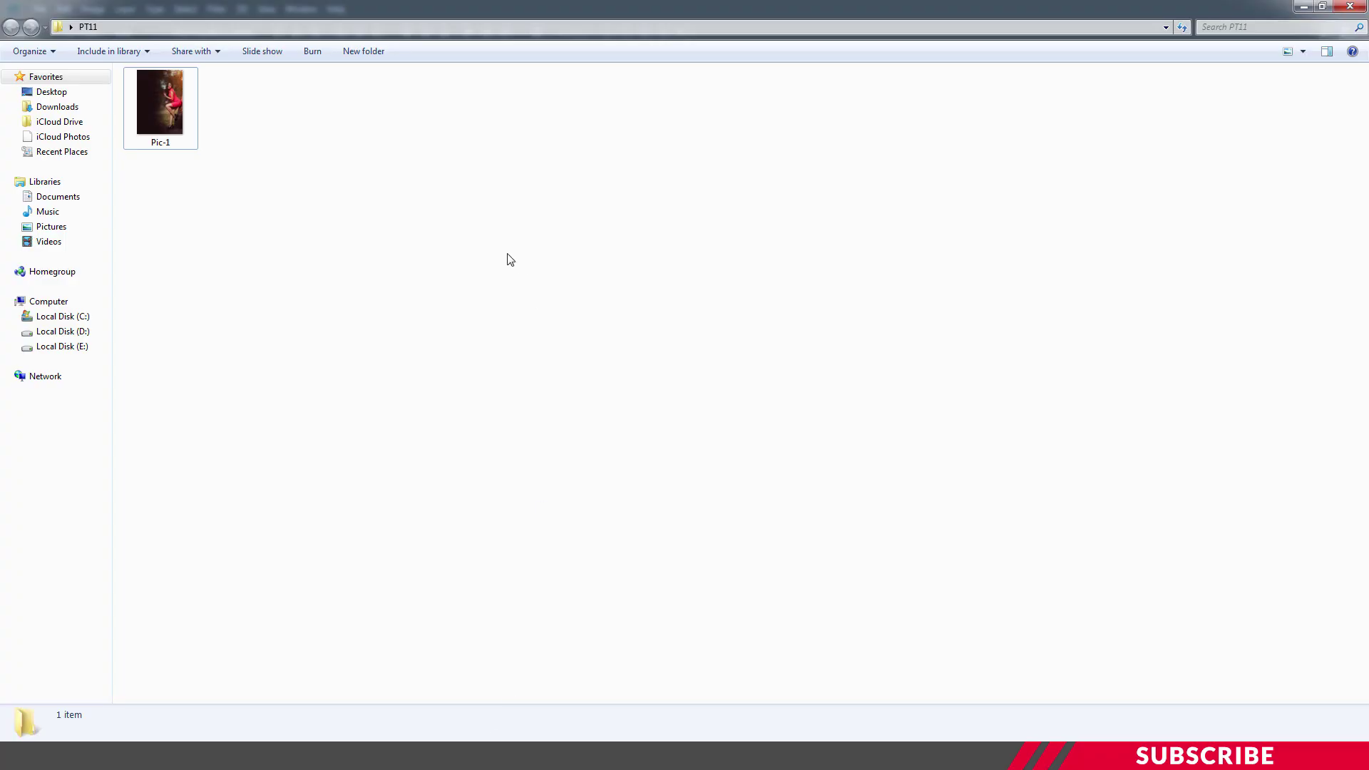
Open the photo Pic-1 in Photoshop from the file explorer.
{"action": "left_click", "coordinate": [161, 96]}
{"action": "right_click", "coordinate": [161, 95]}
{"action": "mouse_move", "coordinate": [204, 225]}
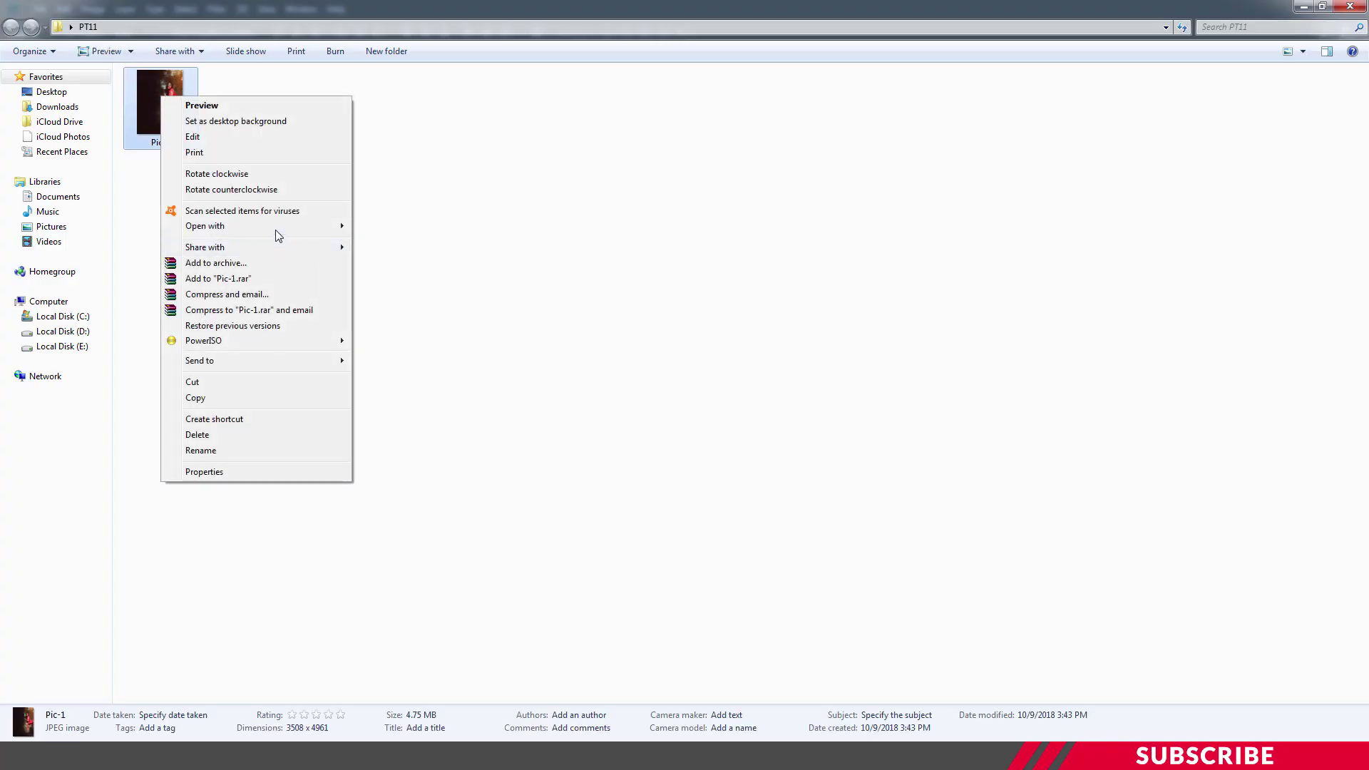
{"action": "left_click", "coordinate": [426, 227]}
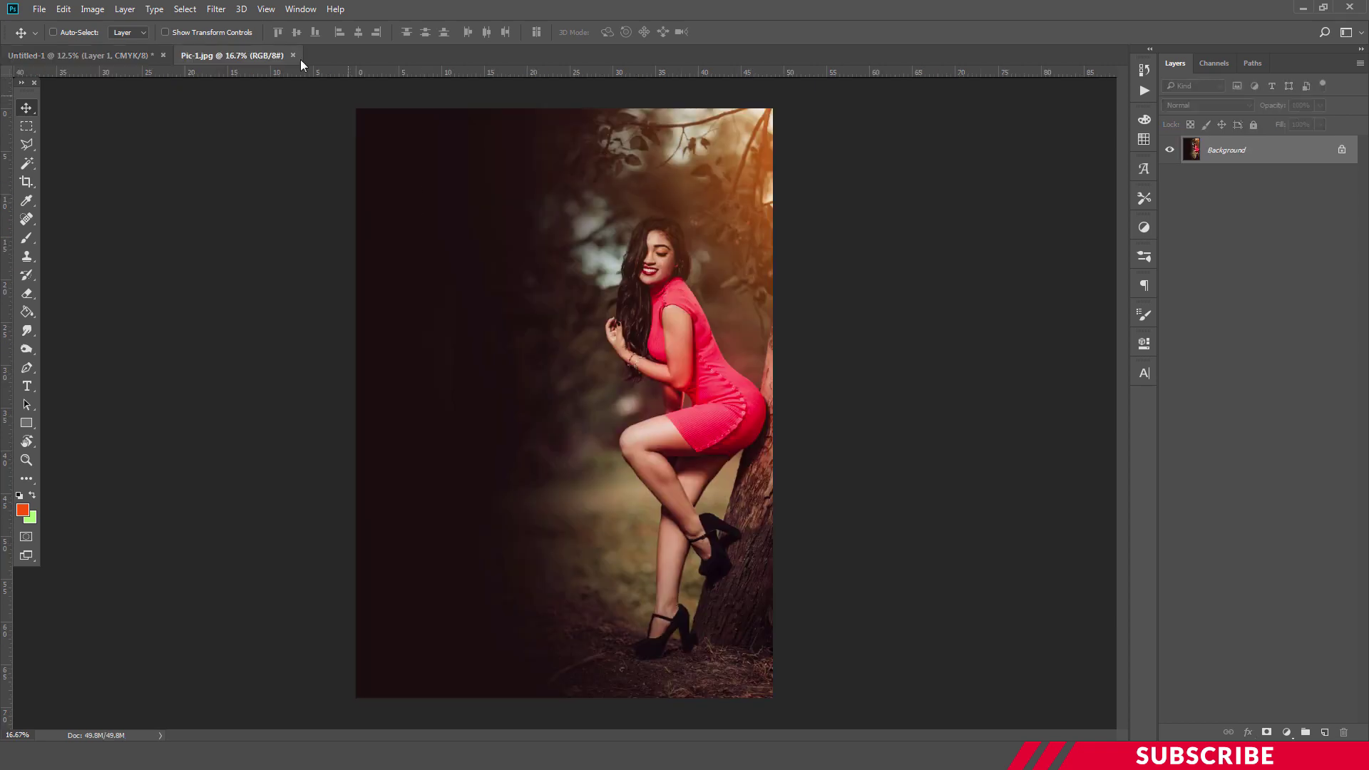
Copy Pic-1 into the A3 poster as Layer 2, close the photo, and align it to fill the page.
{"action": "mouse_move", "coordinate": [301, 57]}
{"action": "left_mouse_down"}
{"action": "mouse_move", "coordinate": [372, 179]}
{"action": "mouse_move", "coordinate": [1008, 8]}
{"action": "left_mouse_up"}
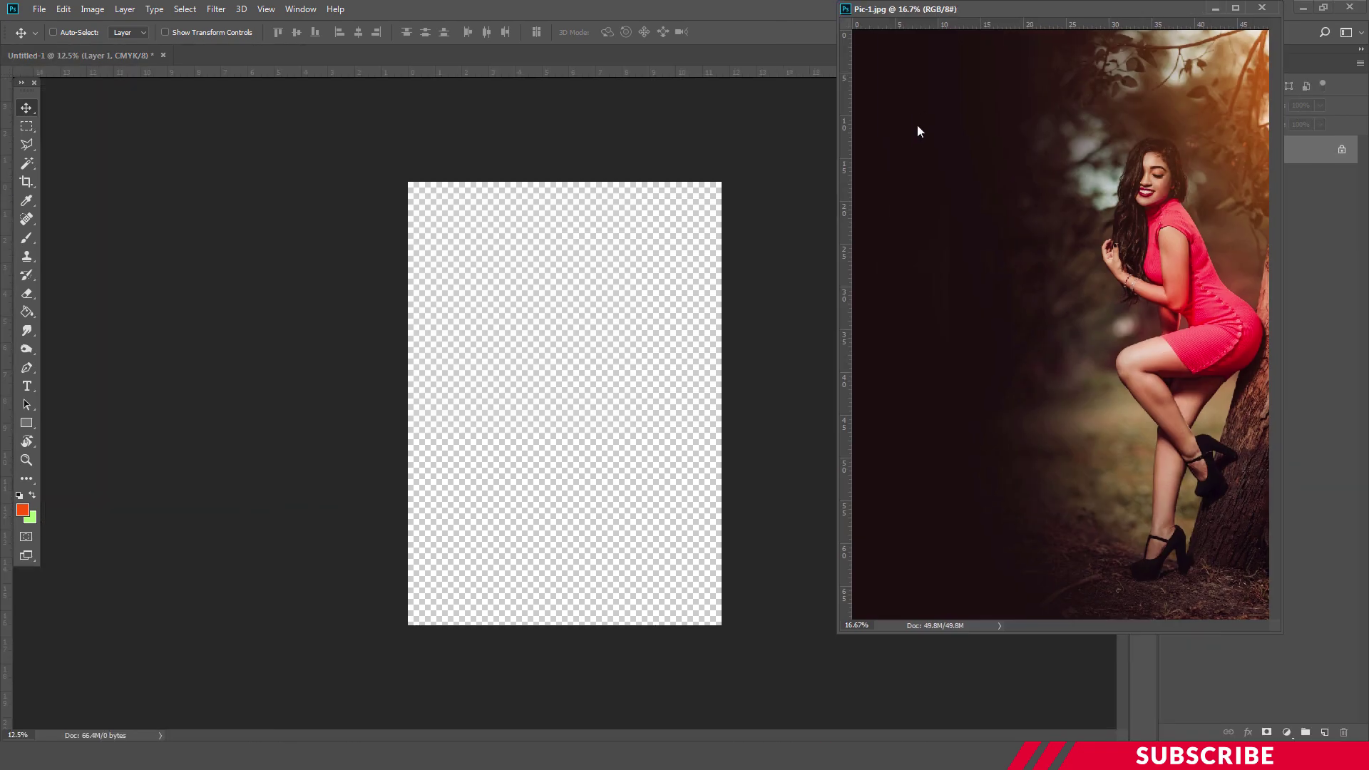
{"action": "left_click_drag", "start_coordinate": [917, 126], "coordinate": [599, 262]}
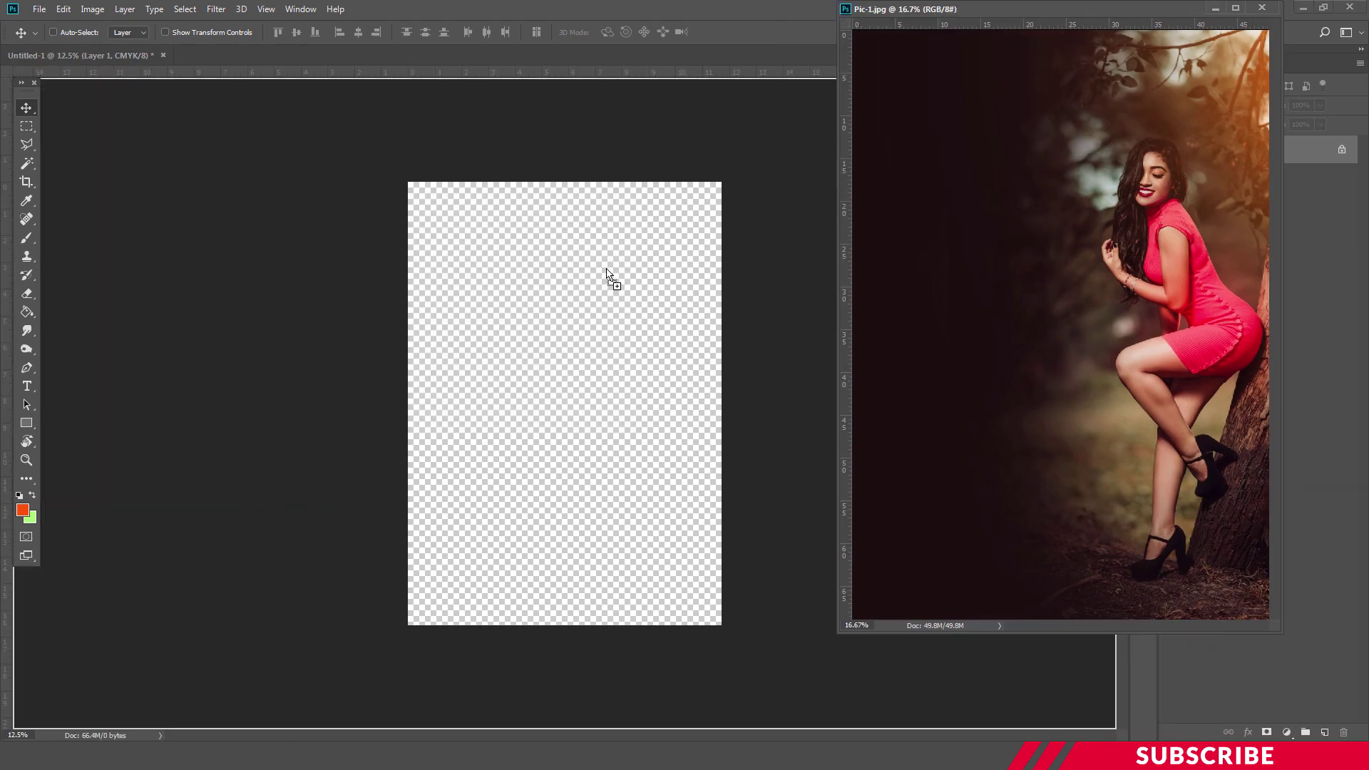
{"action": "left_click", "coordinate": [1262, 8]}
{"action": "mouse_move", "coordinate": [656, 375]}
{"action": "left_mouse_down"}
{"action": "mouse_move", "coordinate": [519, 347]}
{"action": "mouse_move", "coordinate": [514, 365]}
{"action": "left_mouse_up"}
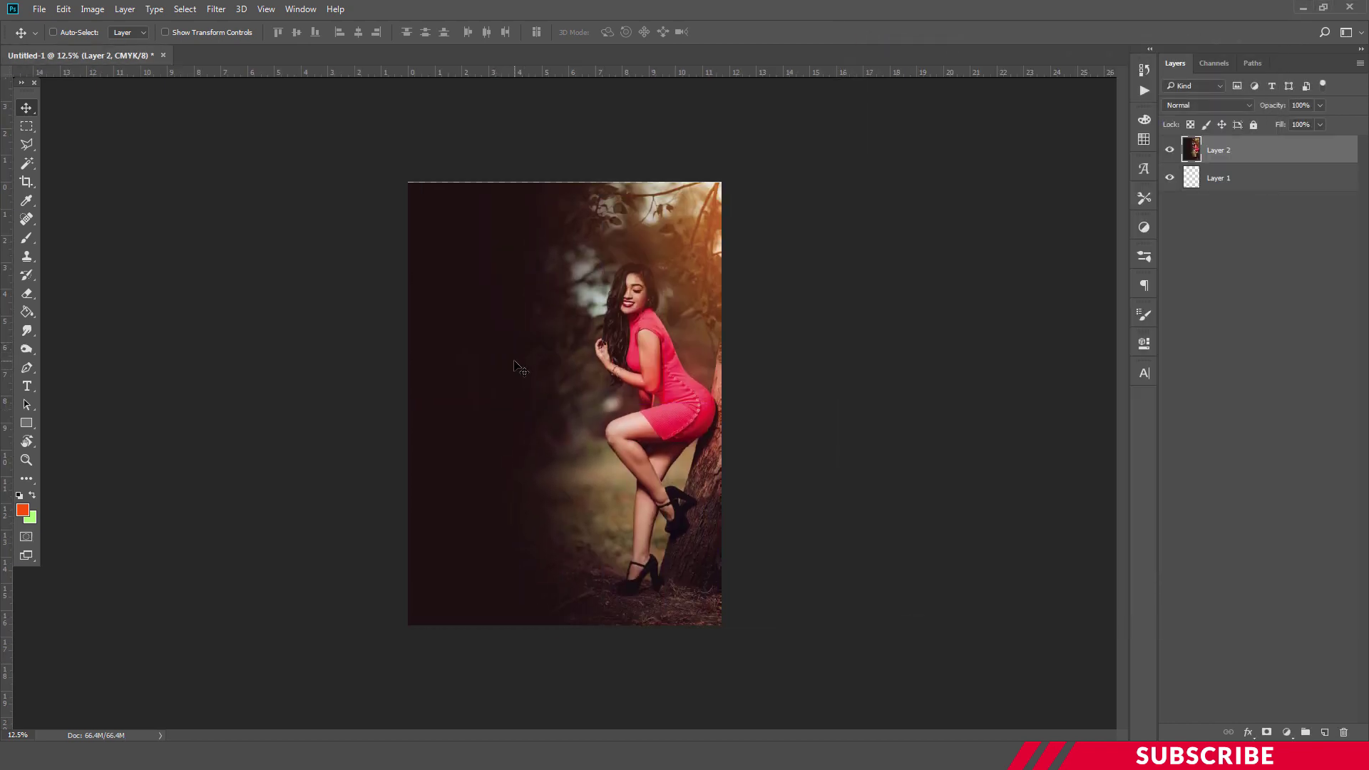
{"action": "left_click_drag", "start_coordinate": [560, 342], "coordinate": [559, 339]}
{"action": "left_click_drag", "start_coordinate": [637, 296], "coordinate": [637, 295]}
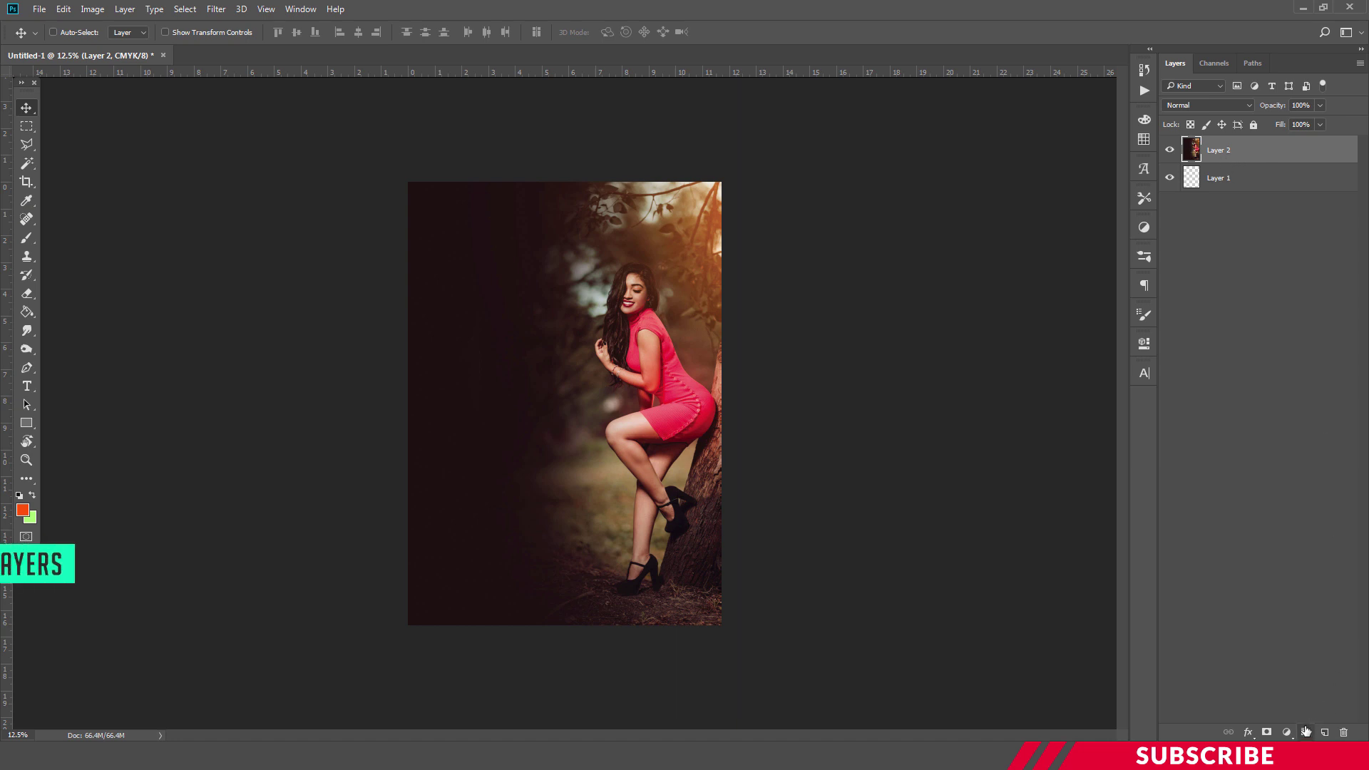
Group the photo layer as 'Image' and delete the empty Layer 1.
{"action": "key", "text": "ctrl+g"}
{"action": "double_click", "coordinate": [1213, 146]}
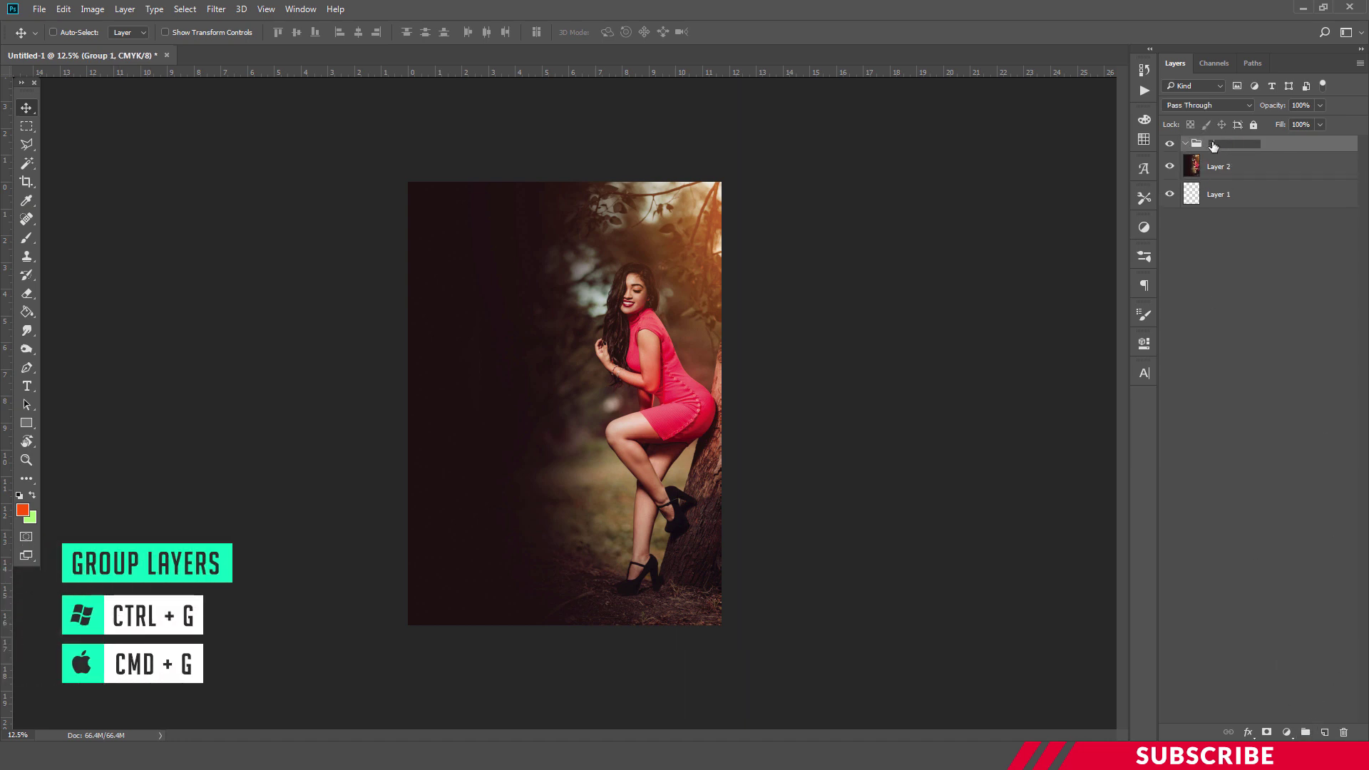
{"action": "type", "text": "Image"}
{"action": "key", "text": "Return"}
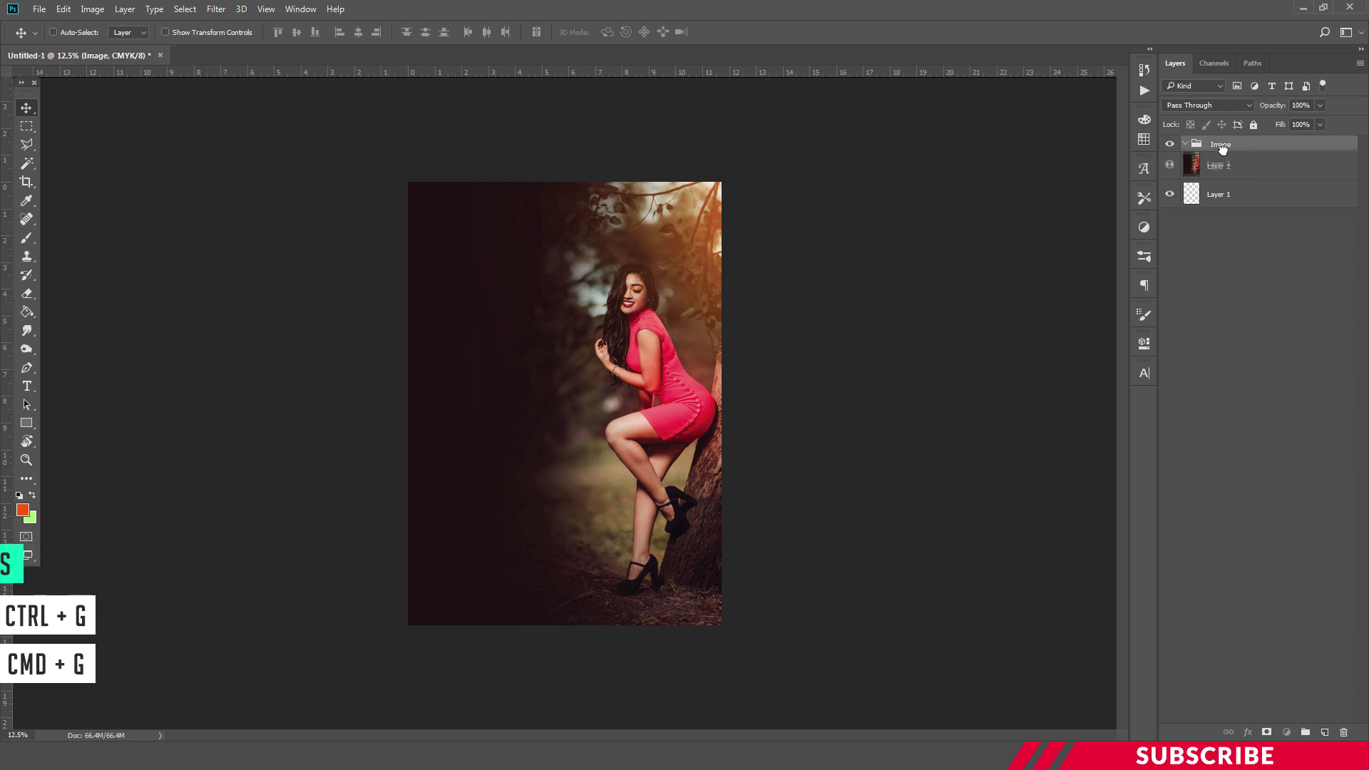
{"action": "left_click", "coordinate": [1186, 145]}
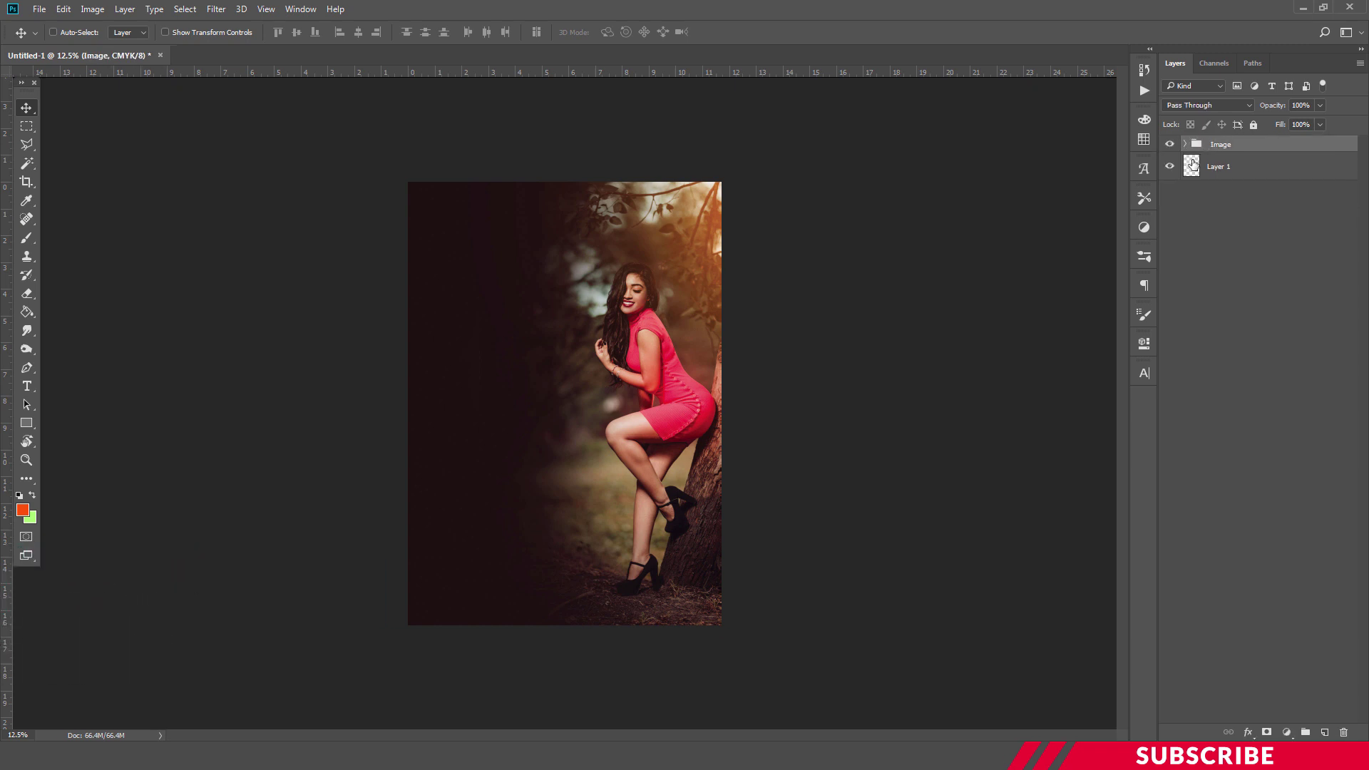
{"action": "left_click", "coordinate": [1186, 146]}
{"action": "left_click_drag", "start_coordinate": [1213, 174], "coordinate": [1239, 161]}
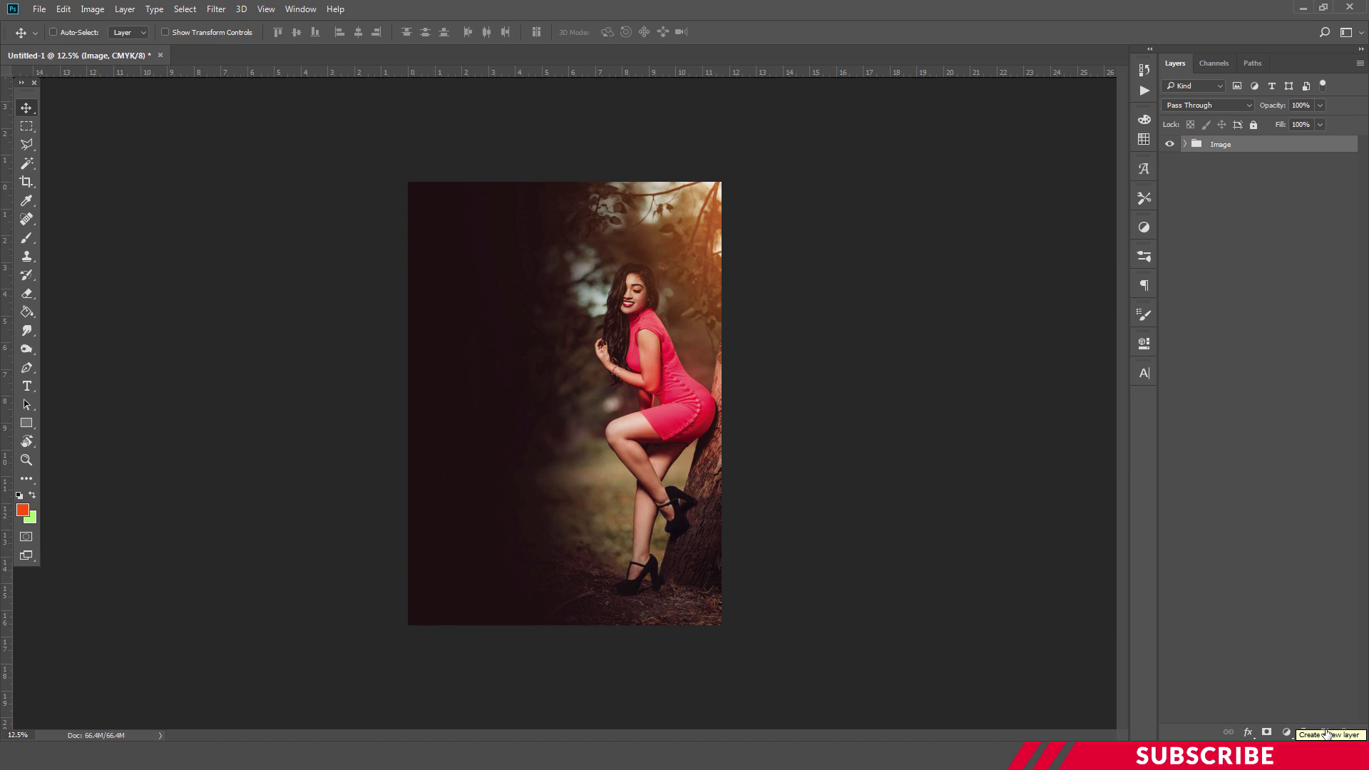
Add a new layer in a group named 'Guide' and rename the layer 'Border'.
{"action": "left_click", "coordinate": [1325, 733]}
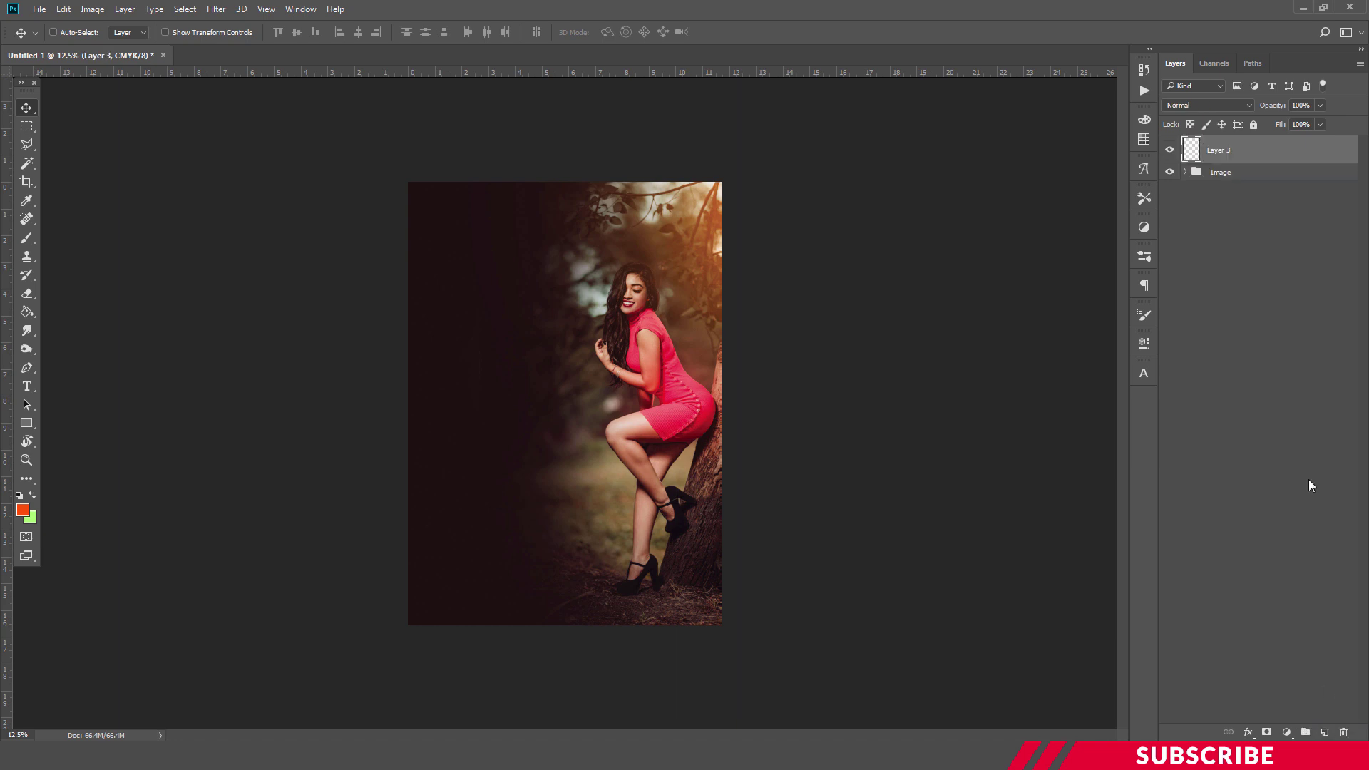
{"action": "key", "text": "ctrl+g"}
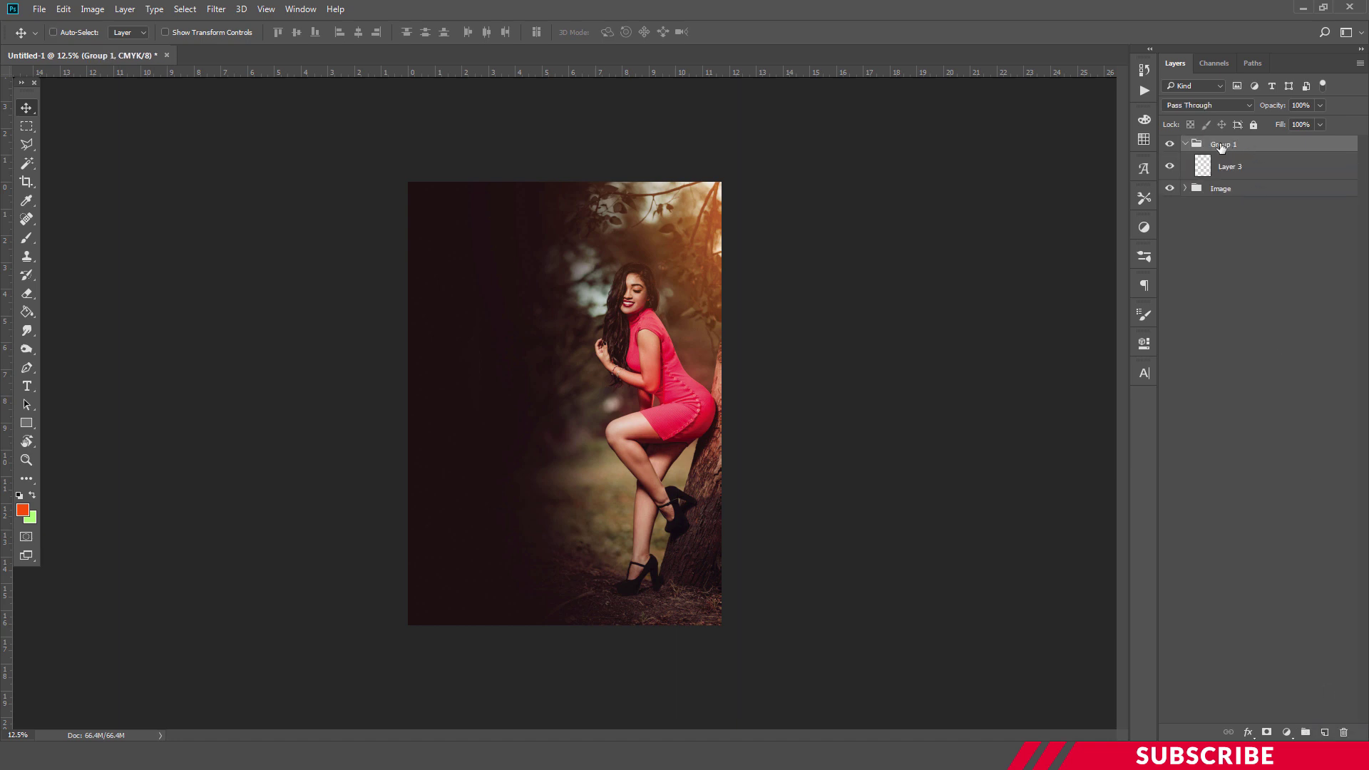
{"action": "double_click", "coordinate": [1221, 146]}
{"action": "type", "text": "Gu"}
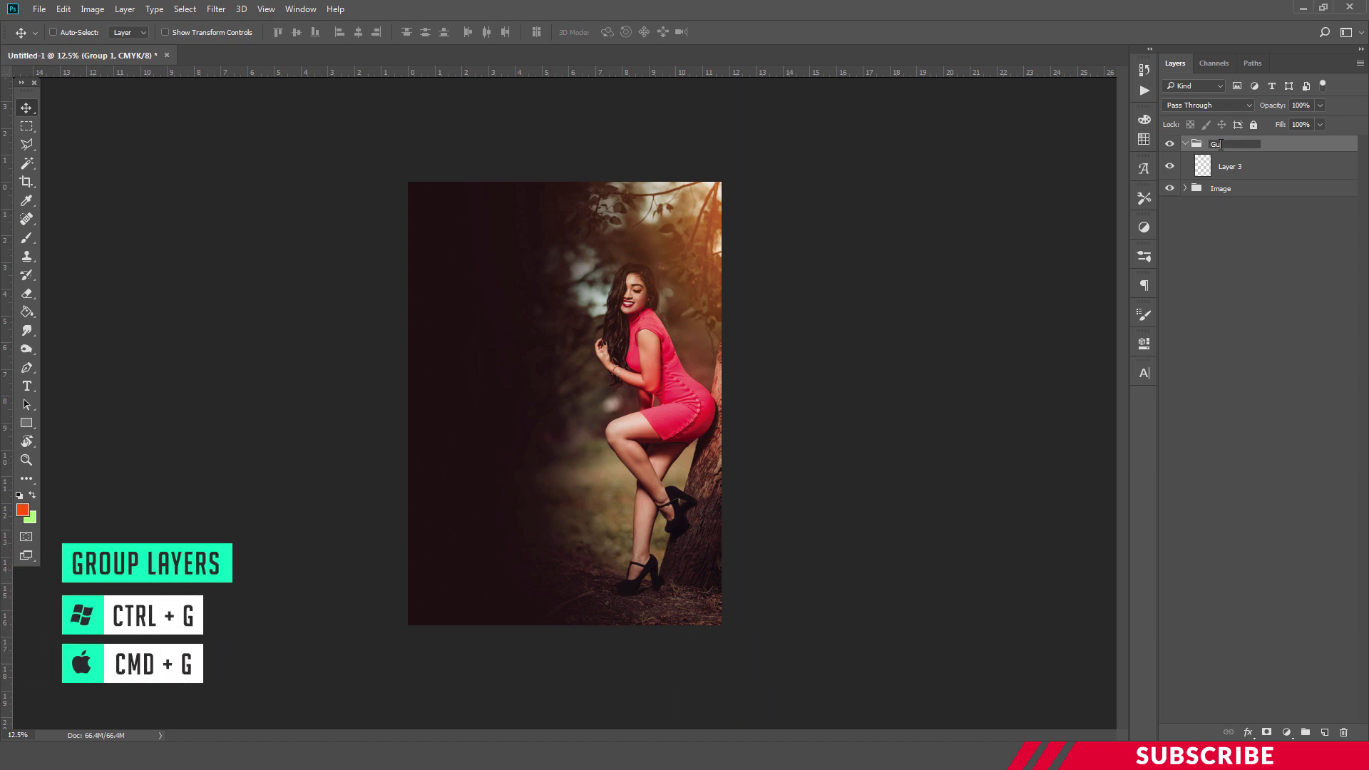
{"action": "type", "text": "ide"}
{"action": "key", "text": "Return"}
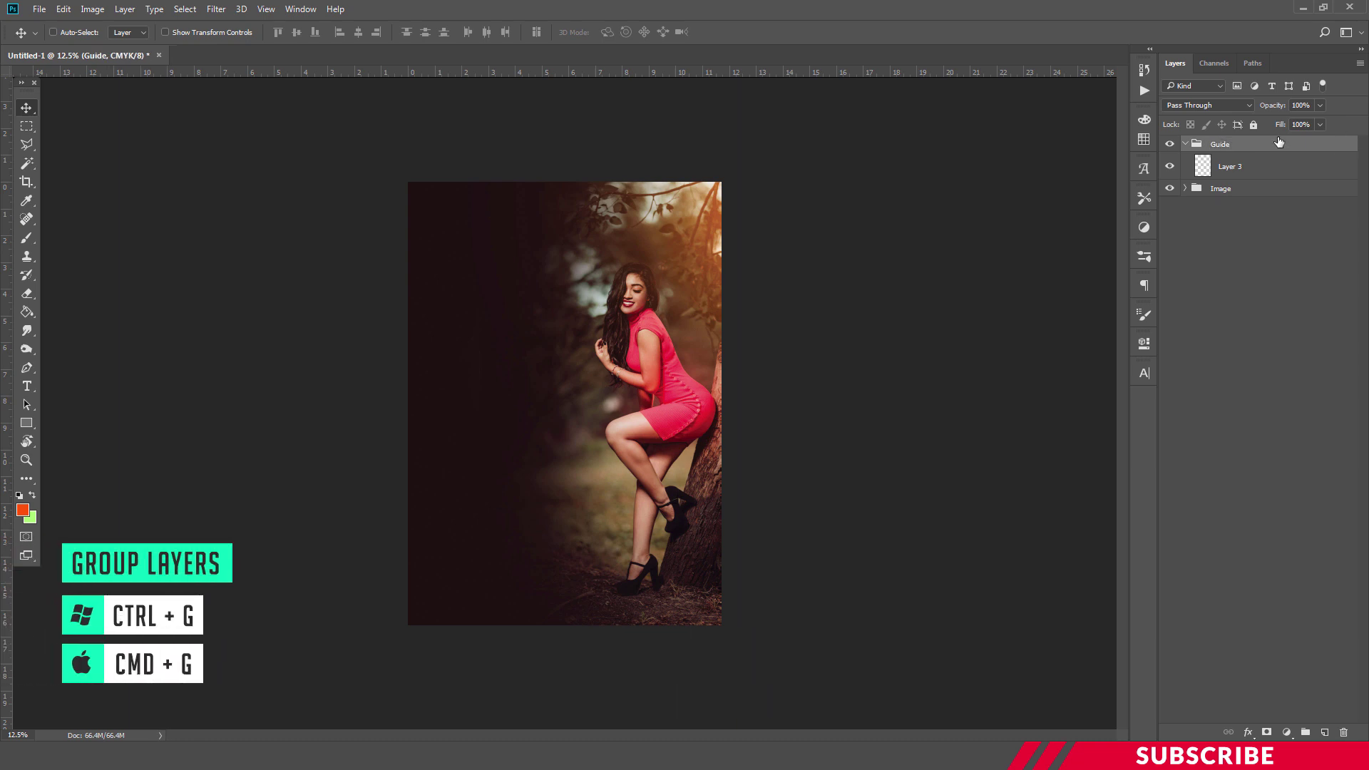
{"action": "left_click", "coordinate": [1230, 168]}
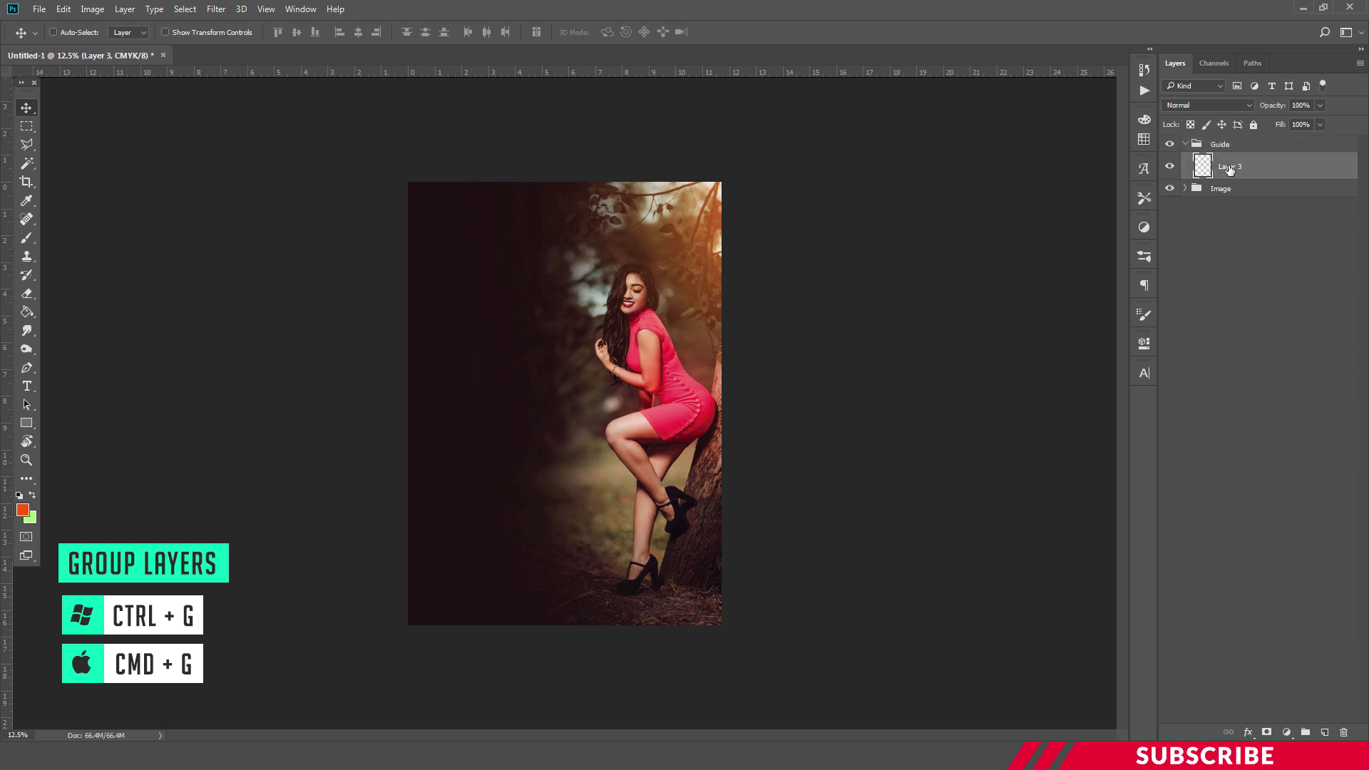
{"action": "double_click", "coordinate": [1229, 167]}
{"action": "left_click_drag", "start_coordinate": [1252, 168], "coordinate": [1160, 166]}
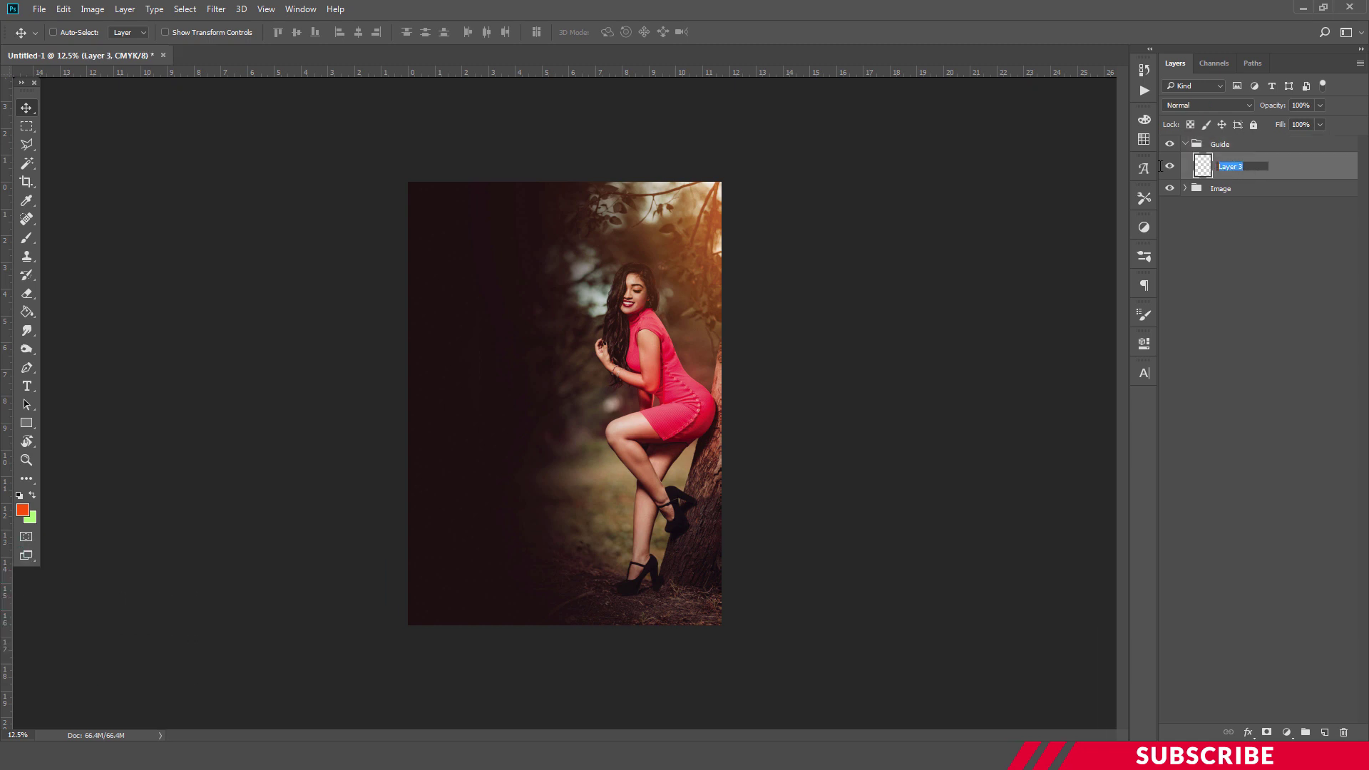
{"action": "type", "text": "Border"}
{"action": "key", "text": "Return"}
Set the foreground colour to bright red.
{"action": "left_click", "coordinate": [23, 511]}
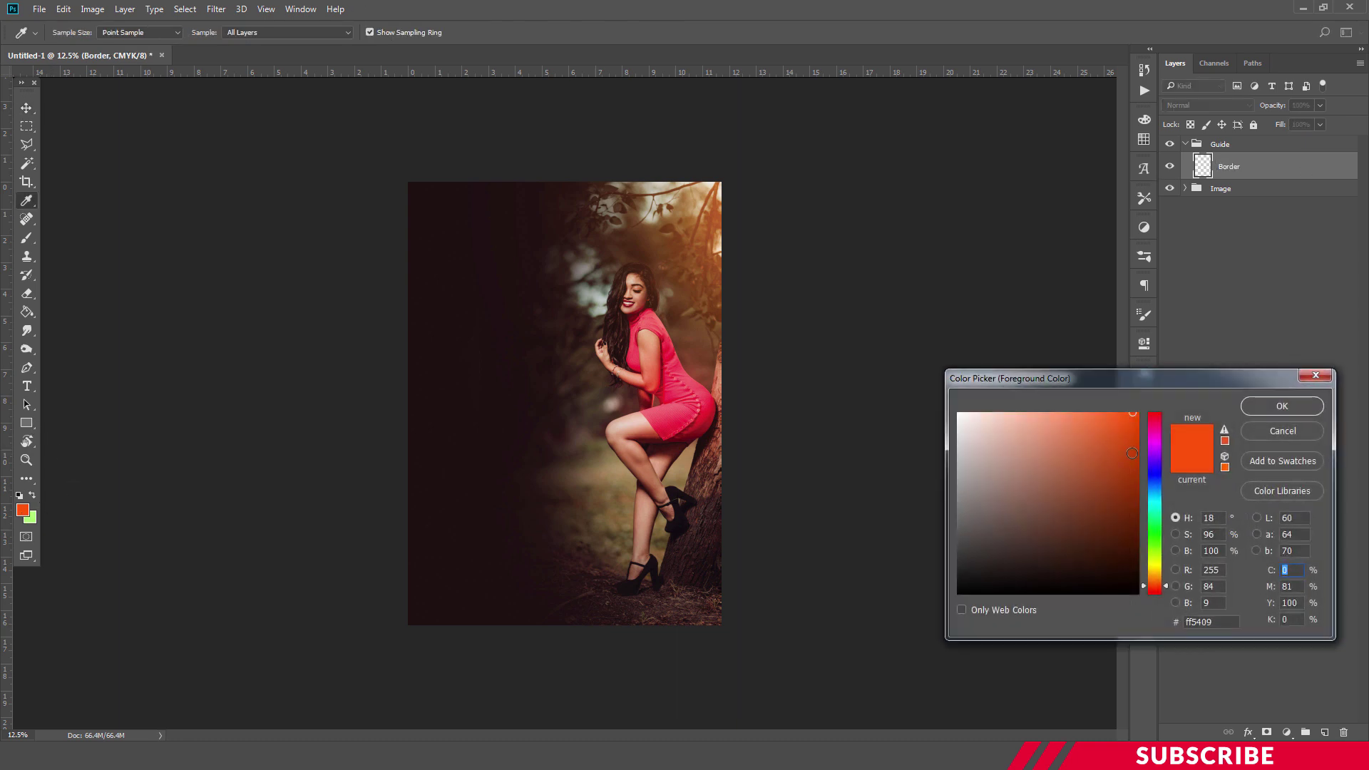
{"action": "left_click_drag", "start_coordinate": [1148, 586], "coordinate": [1148, 595]}
{"action": "left_click", "coordinate": [1105, 413]}
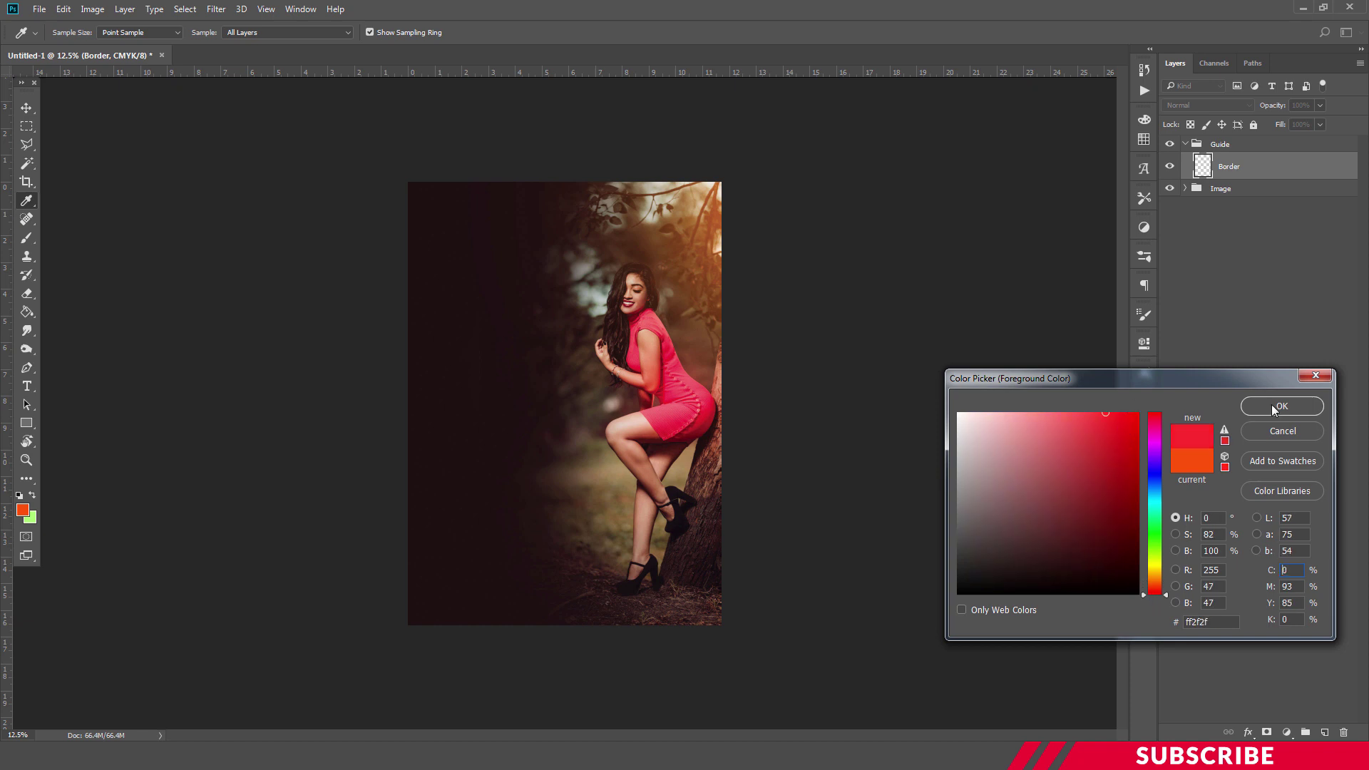
{"action": "left_click", "coordinate": [1273, 407]}
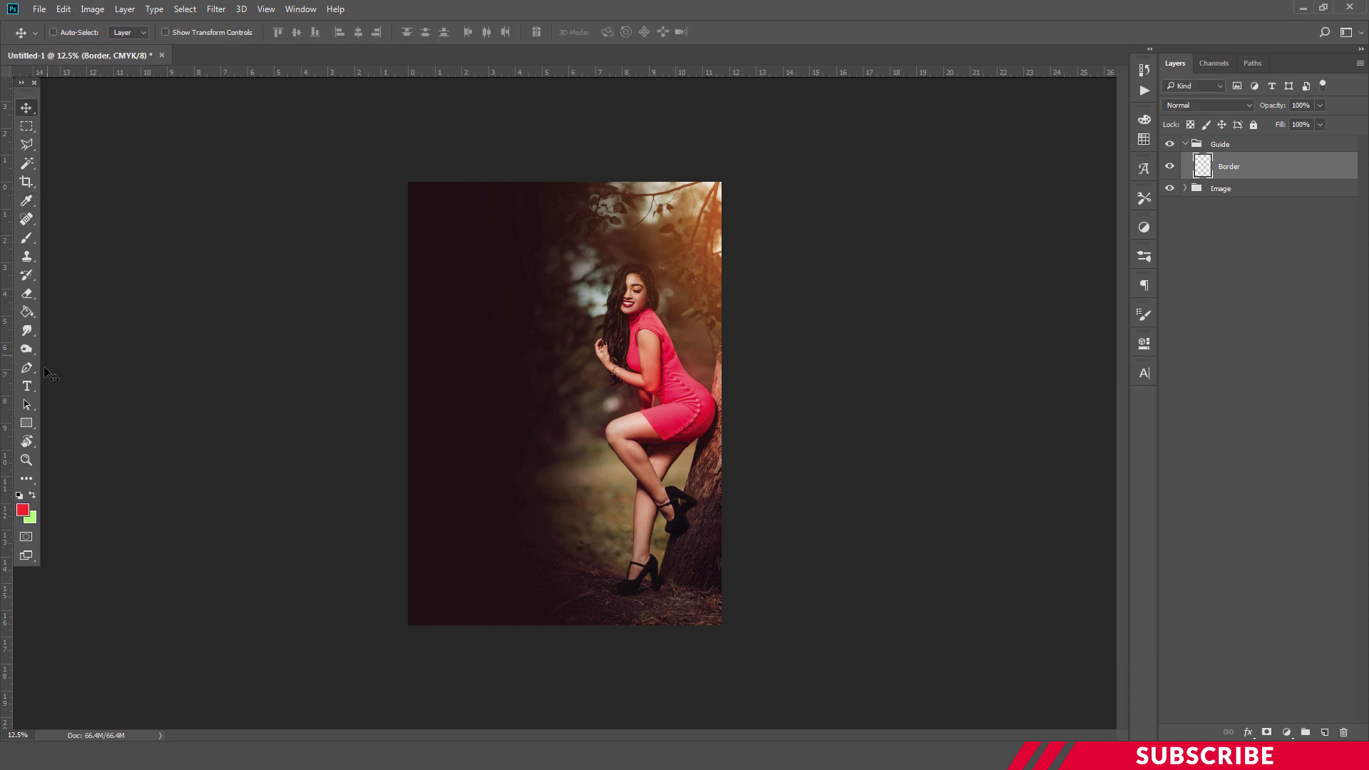
Draw a 201 × 532 px rectangle with the Rectangle tool.
{"action": "left_click", "coordinate": [28, 425]}
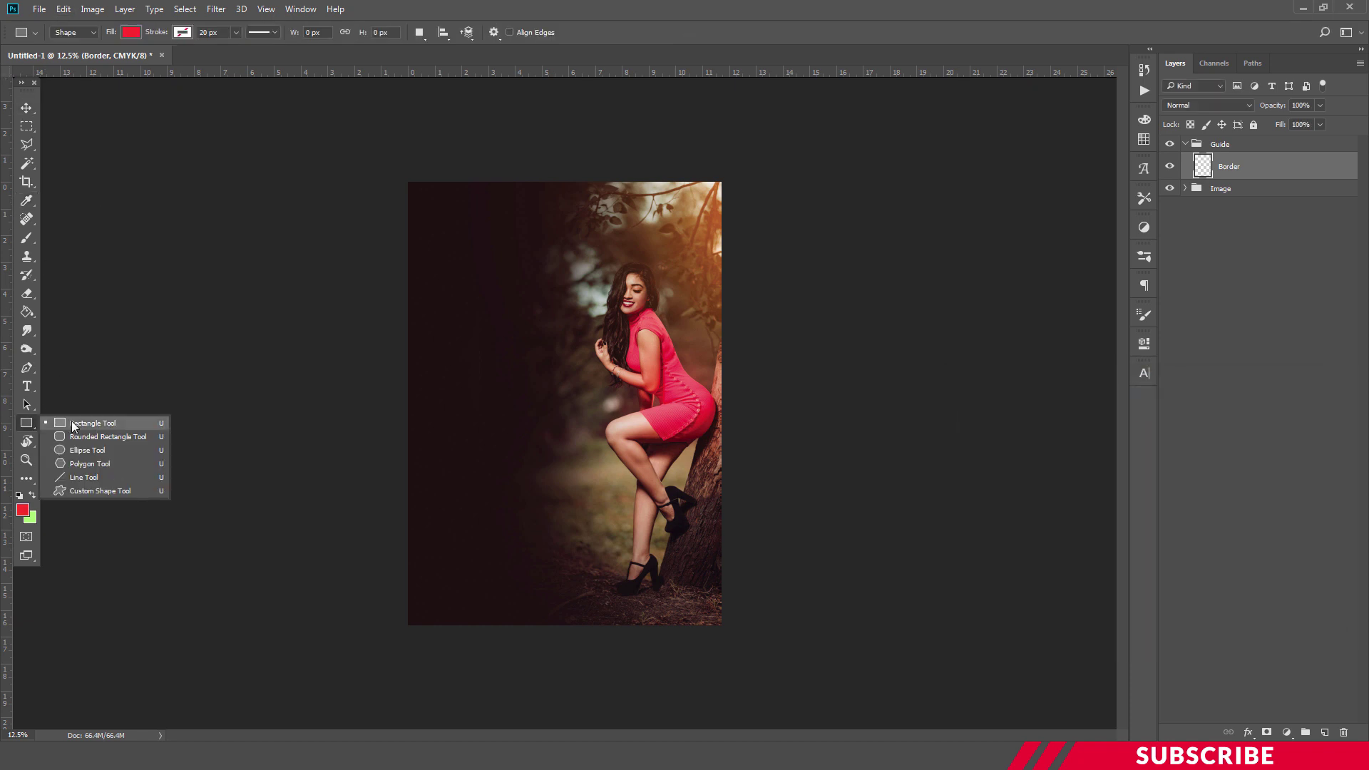
{"action": "left_click", "coordinate": [71, 423]}
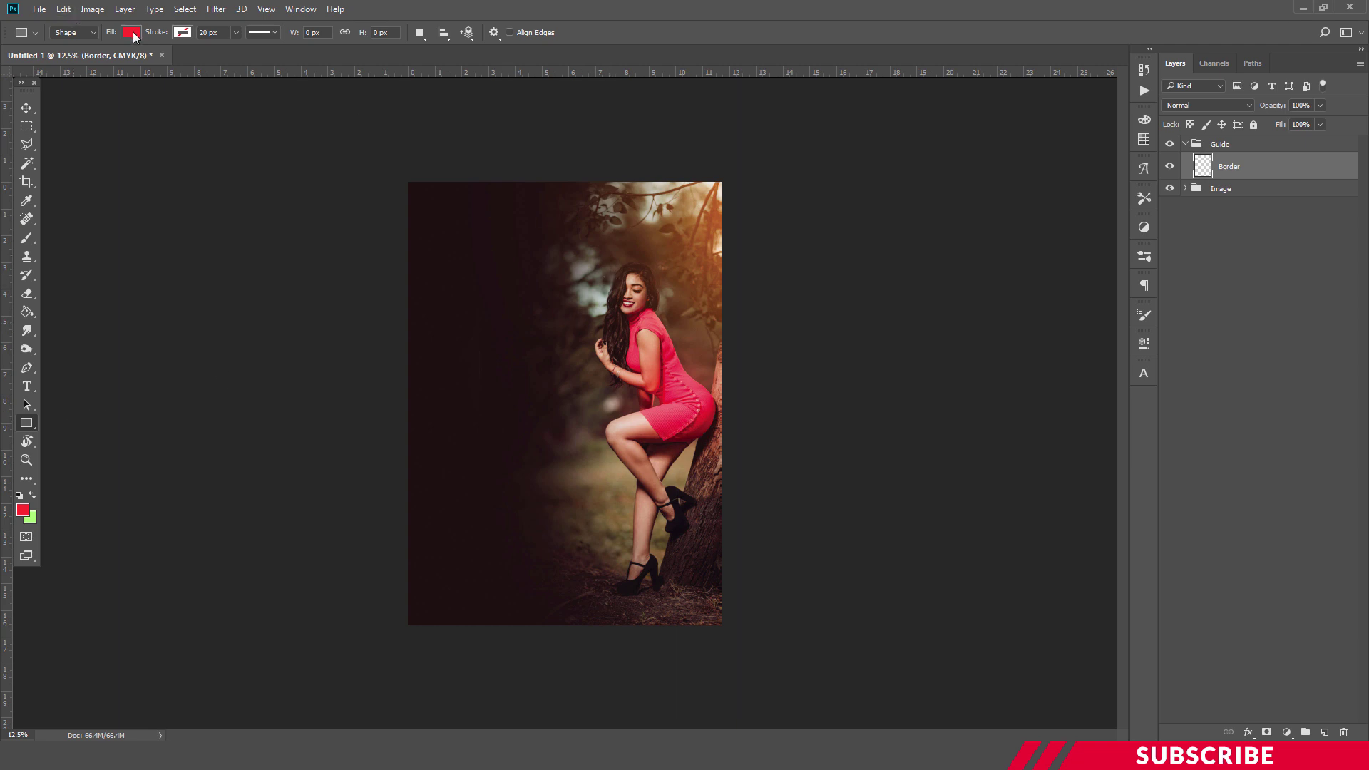
{"action": "left_click", "coordinate": [546, 318]}
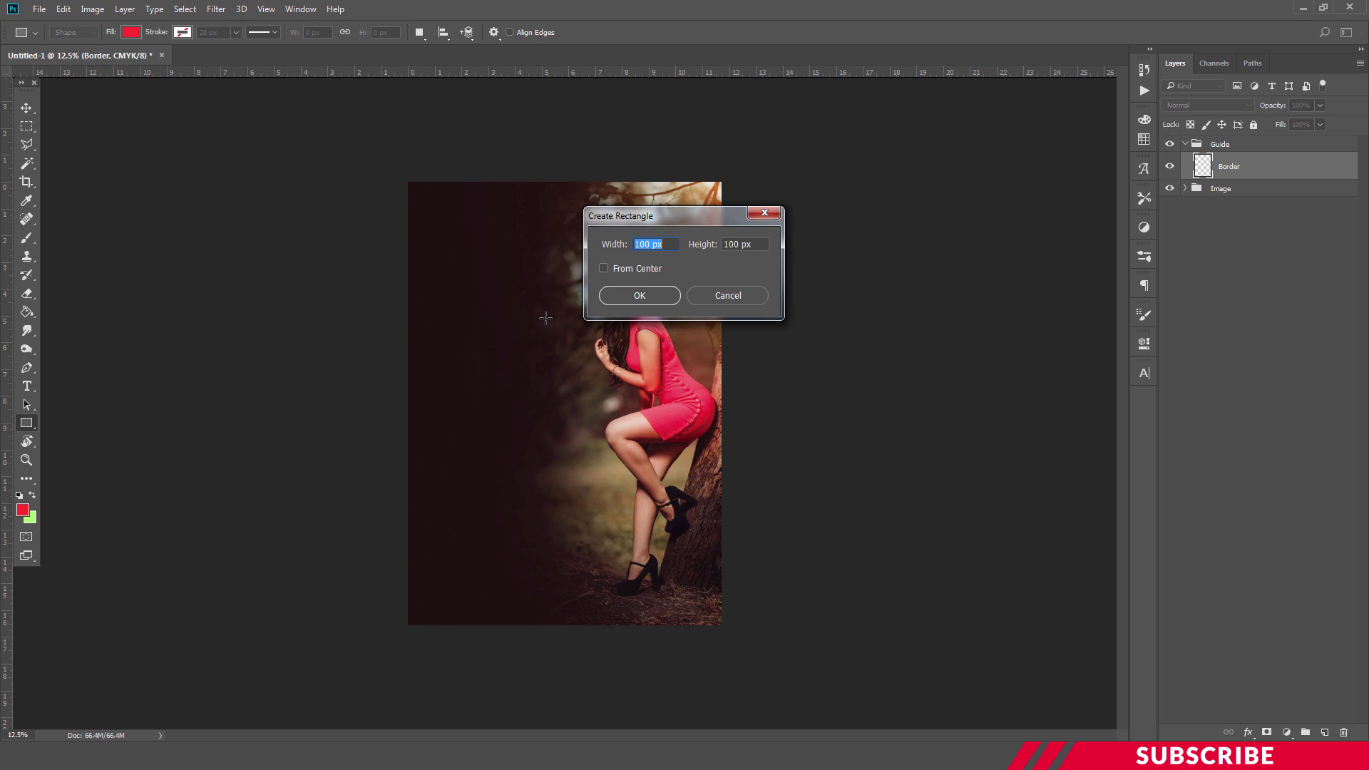
{"action": "type", "text": "201"}
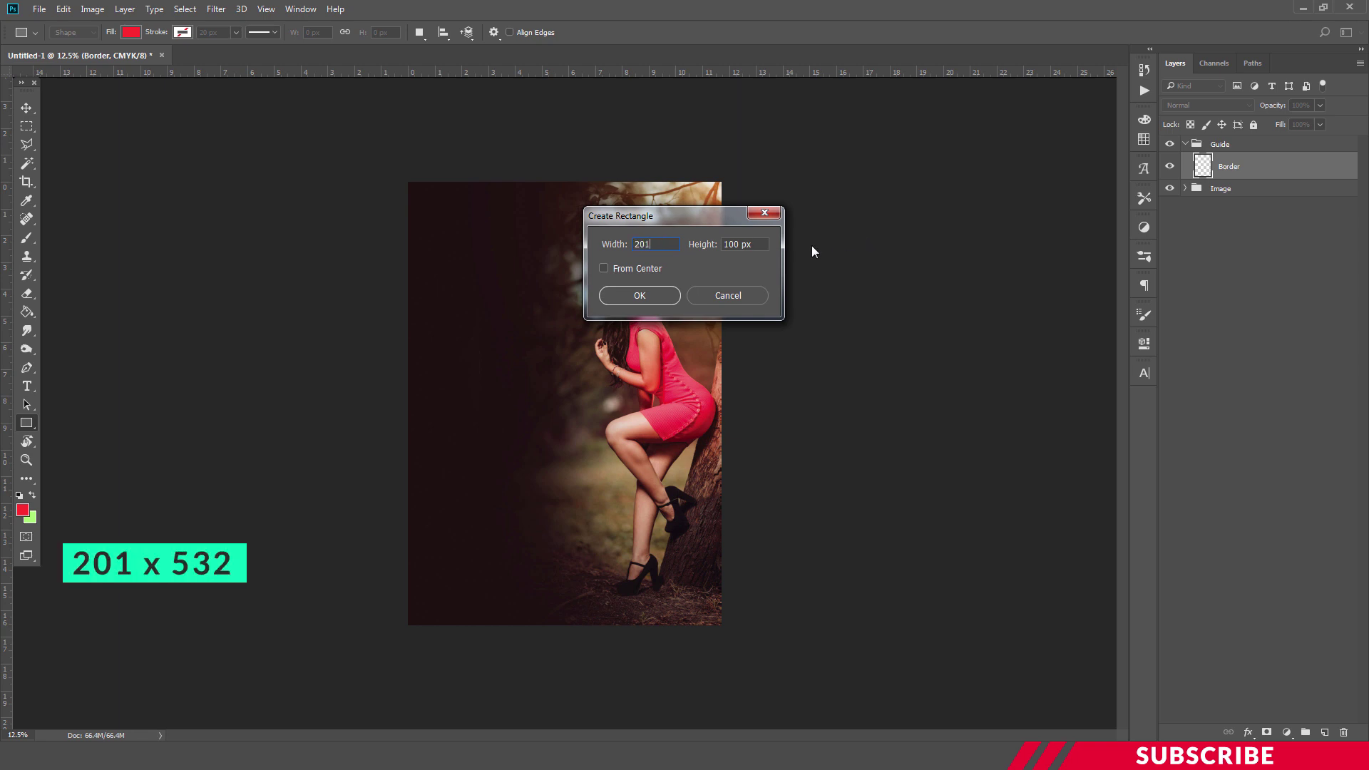
{"action": "key", "text": "Tab"}
{"action": "type", "text": "53"}
{"action": "type", "text": "2"}
{"action": "left_click", "coordinate": [663, 295]}
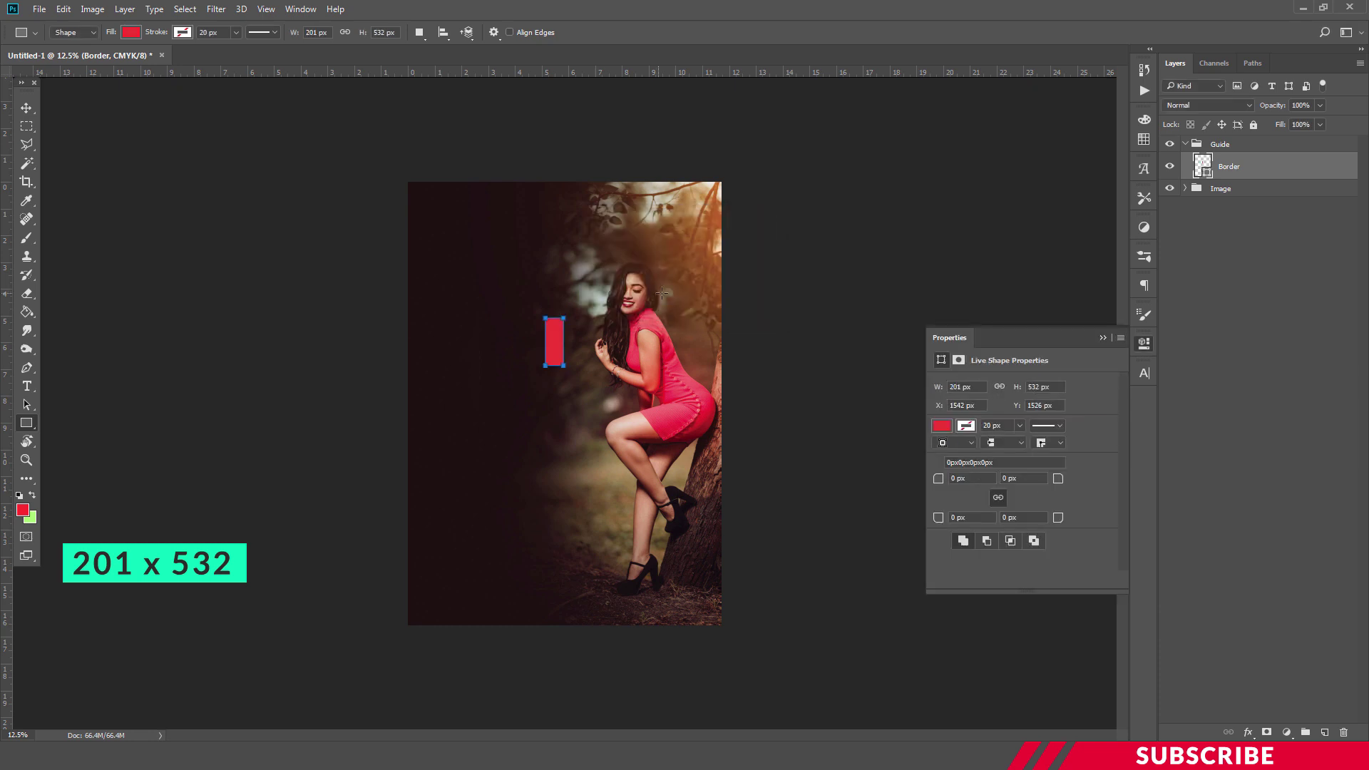
{"action": "left_click", "coordinate": [1144, 343]}
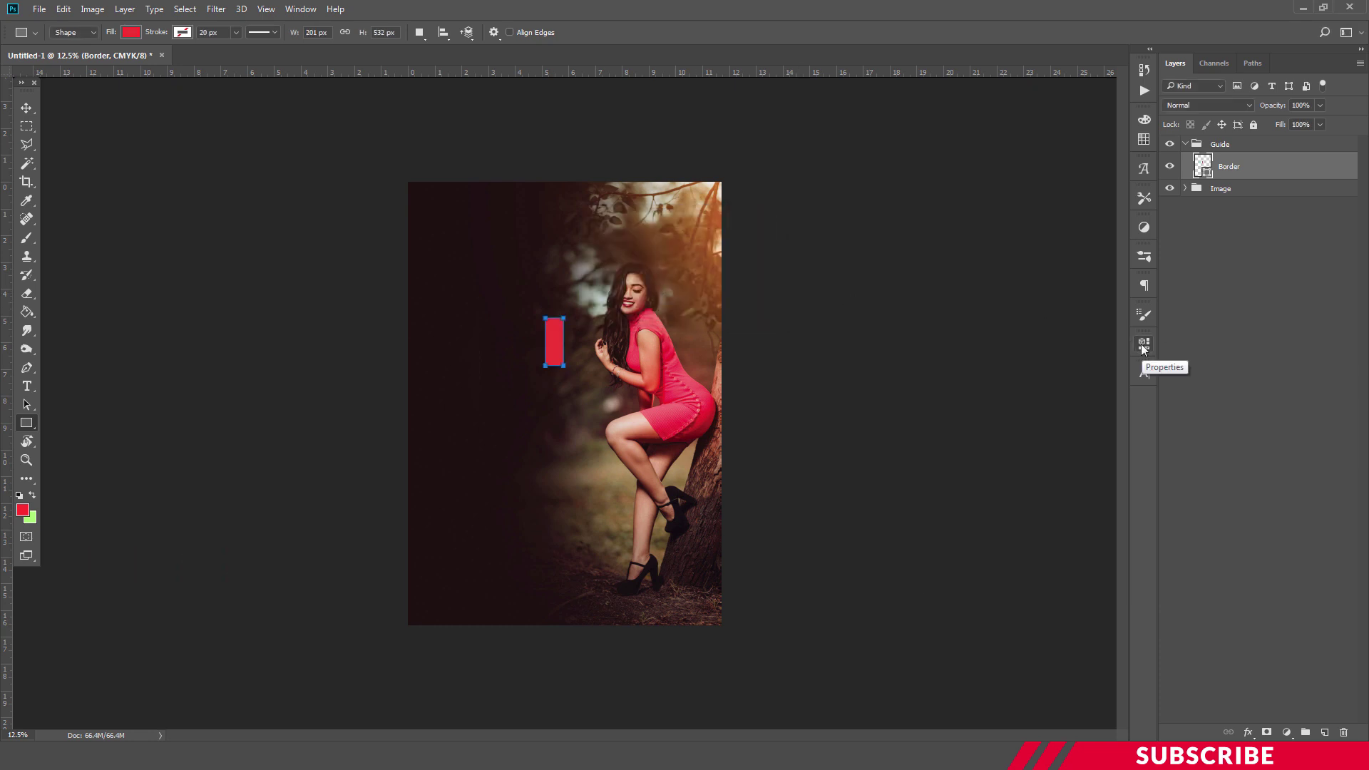
Move the red rectangle to the left edge and add left and right margin guides.
{"action": "key", "text": "ctrl+plus"}
{"action": "left_click", "coordinate": [26, 108]}
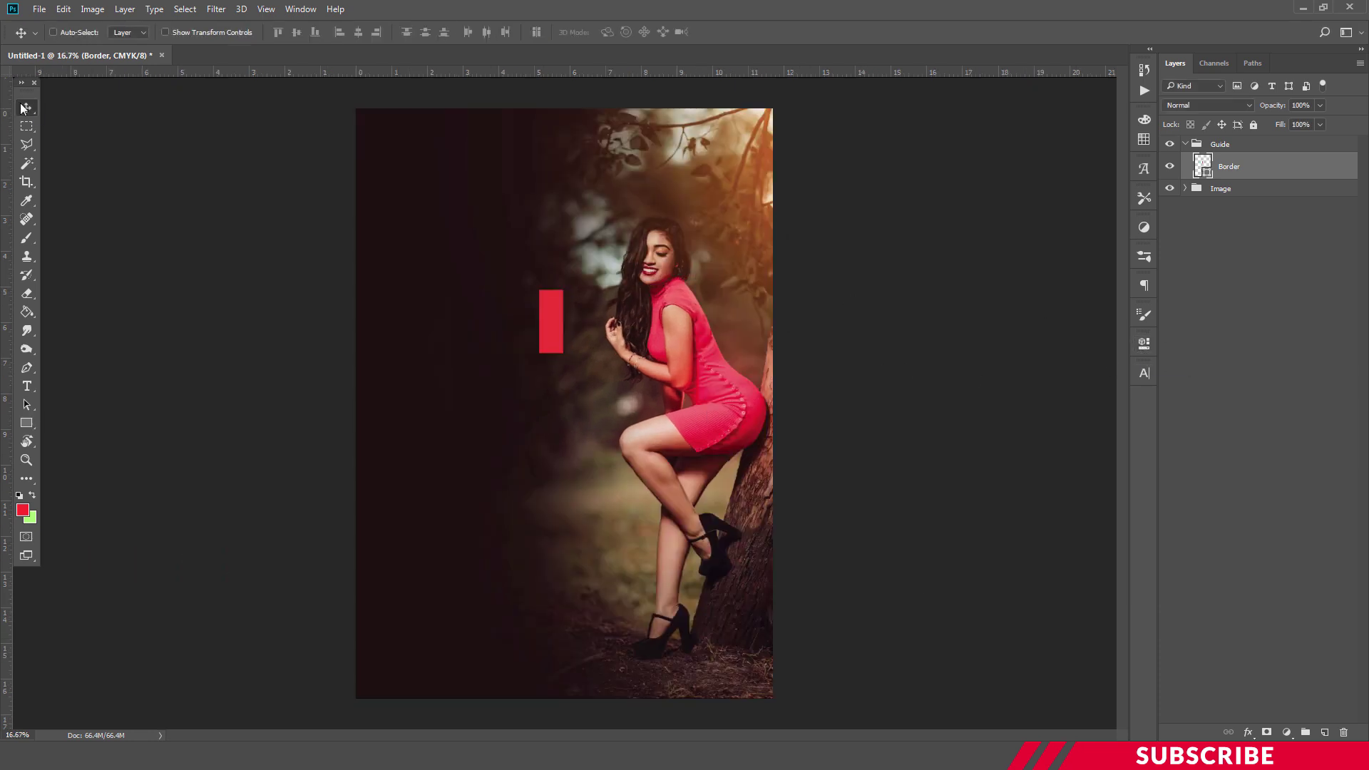
{"action": "left_click_drag", "start_coordinate": [561, 319], "coordinate": [378, 296]}
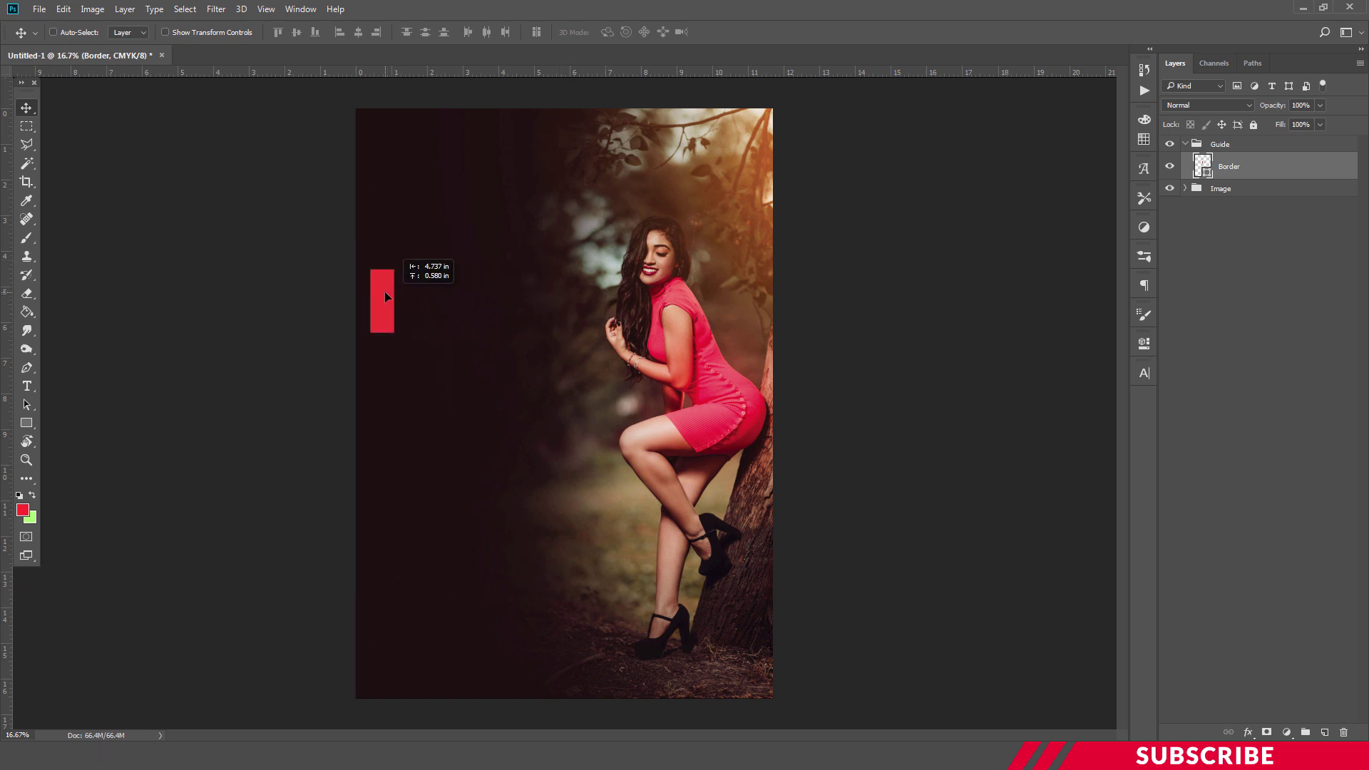
{"action": "mouse_move", "coordinate": [7, 253]}
{"action": "left_mouse_down"}
{"action": "mouse_move", "coordinate": [396, 318]}
{"action": "mouse_move", "coordinate": [379, 314]}
{"action": "mouse_move", "coordinate": [783, 303]}
{"action": "left_mouse_up"}
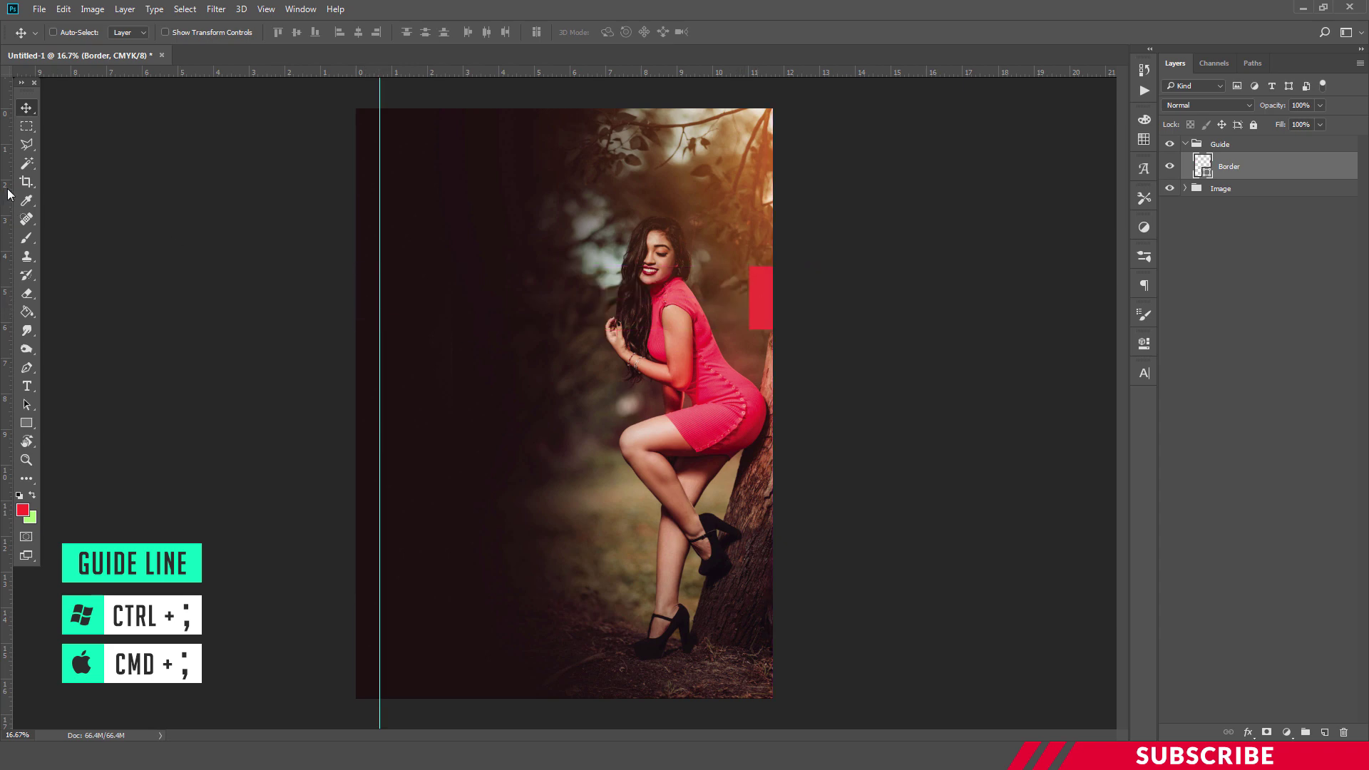
{"action": "mouse_move", "coordinate": [9, 194]}
{"action": "left_mouse_down"}
{"action": "mouse_move", "coordinate": [373, 210]}
{"action": "mouse_move", "coordinate": [774, 253]}
{"action": "mouse_move", "coordinate": [761, 287]}
{"action": "mouse_move", "coordinate": [565, 254]}
{"action": "left_mouse_up"}
Rotate the rectangle 90°, add top and bottom margin guides, then hide the Border layer.
{"action": "key", "text": "ctrl+t"}
{"action": "right_click", "coordinate": [569, 251]}
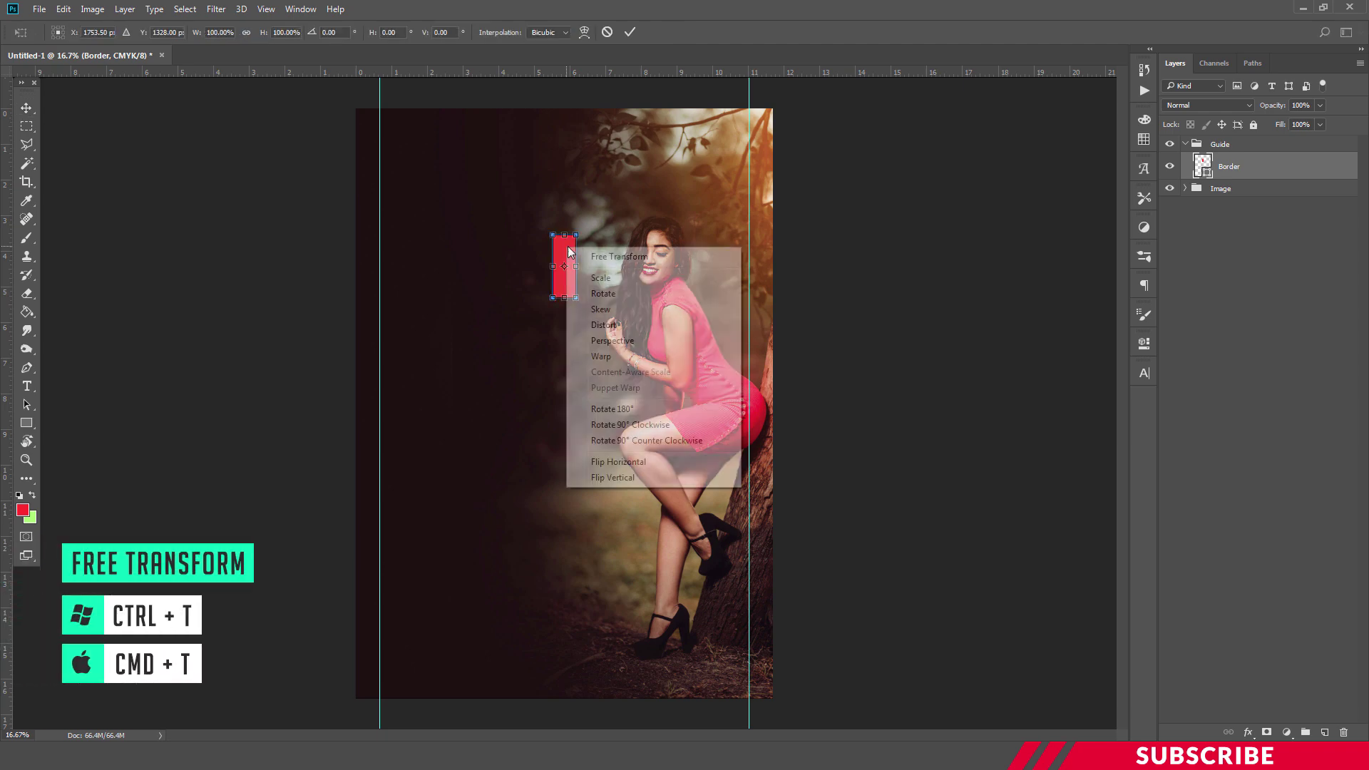
{"action": "left_click", "coordinate": [651, 425]}
{"action": "key", "text": "Return"}
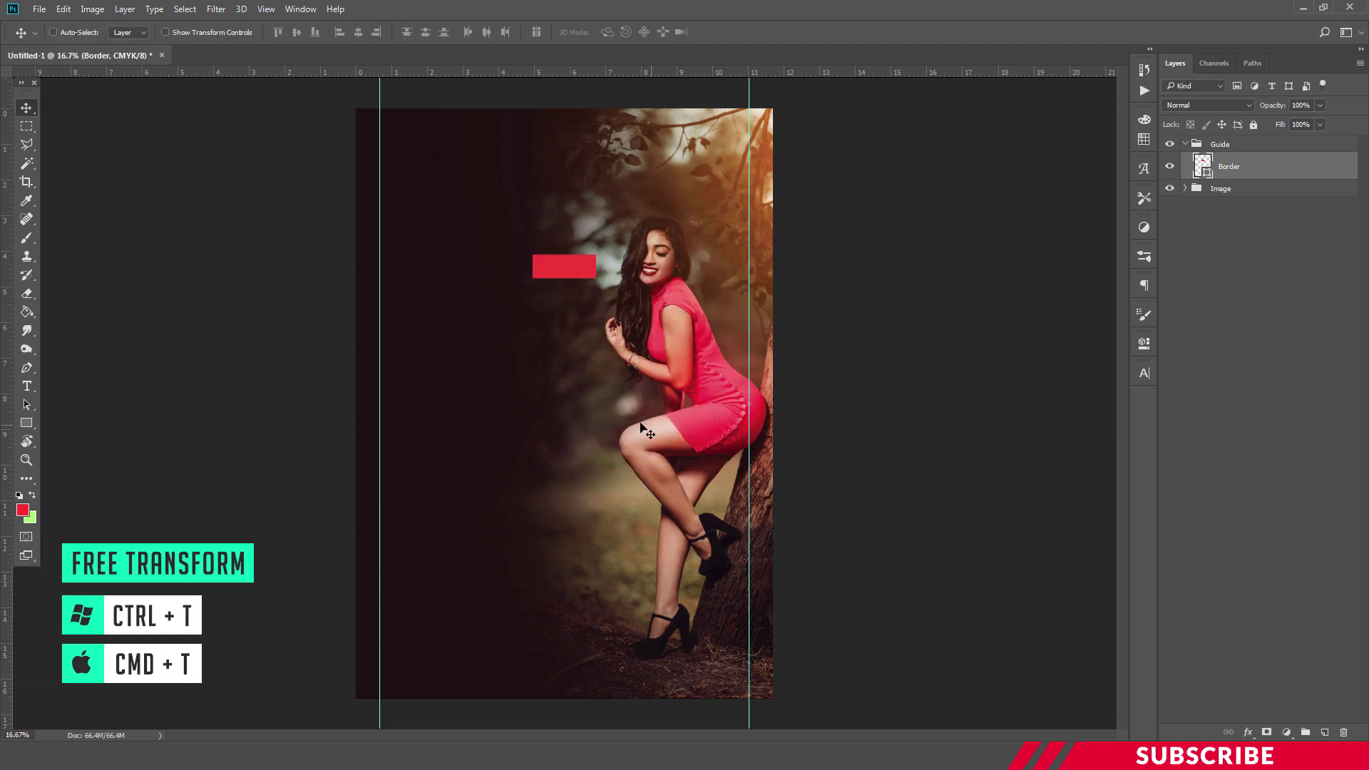
{"action": "left_click_drag", "start_coordinate": [573, 278], "coordinate": [550, 131]}
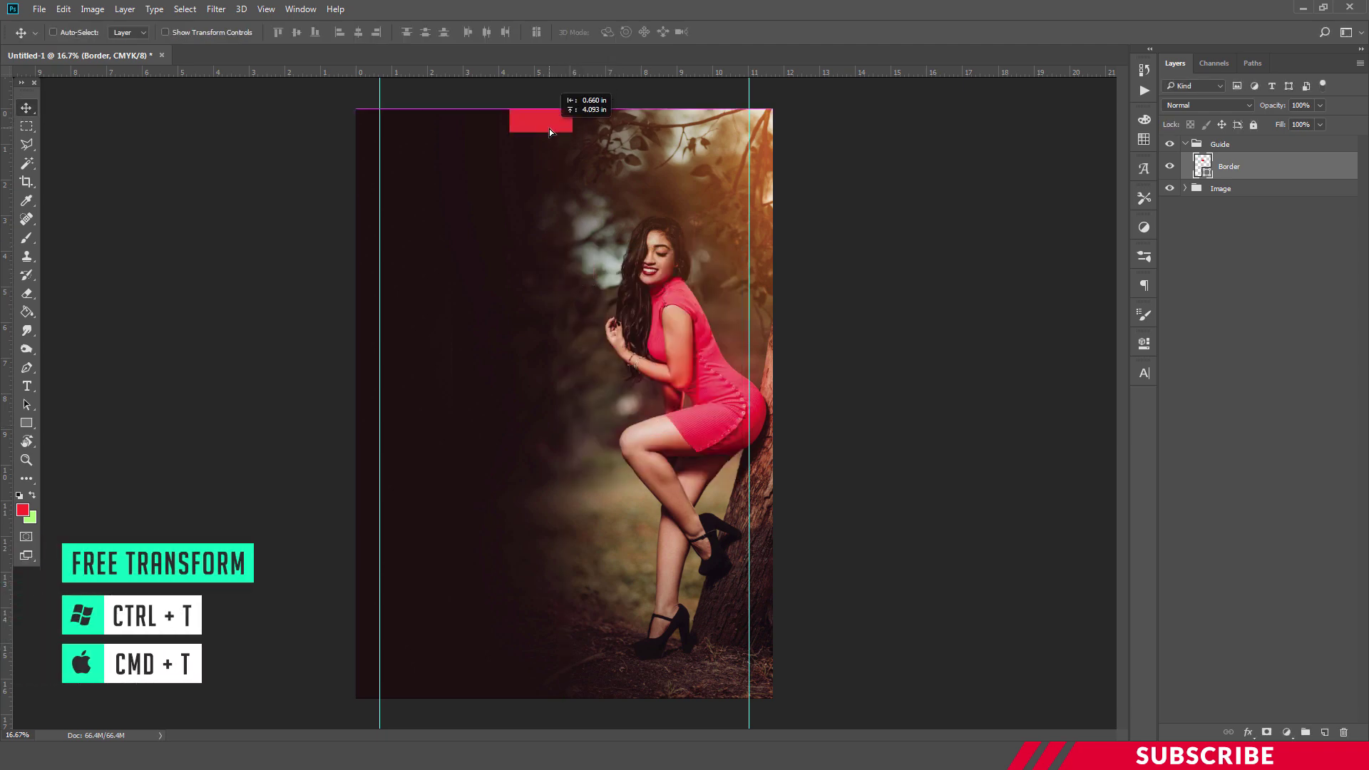
{"action": "left_click_drag", "start_coordinate": [550, 73], "coordinate": [576, 679]}
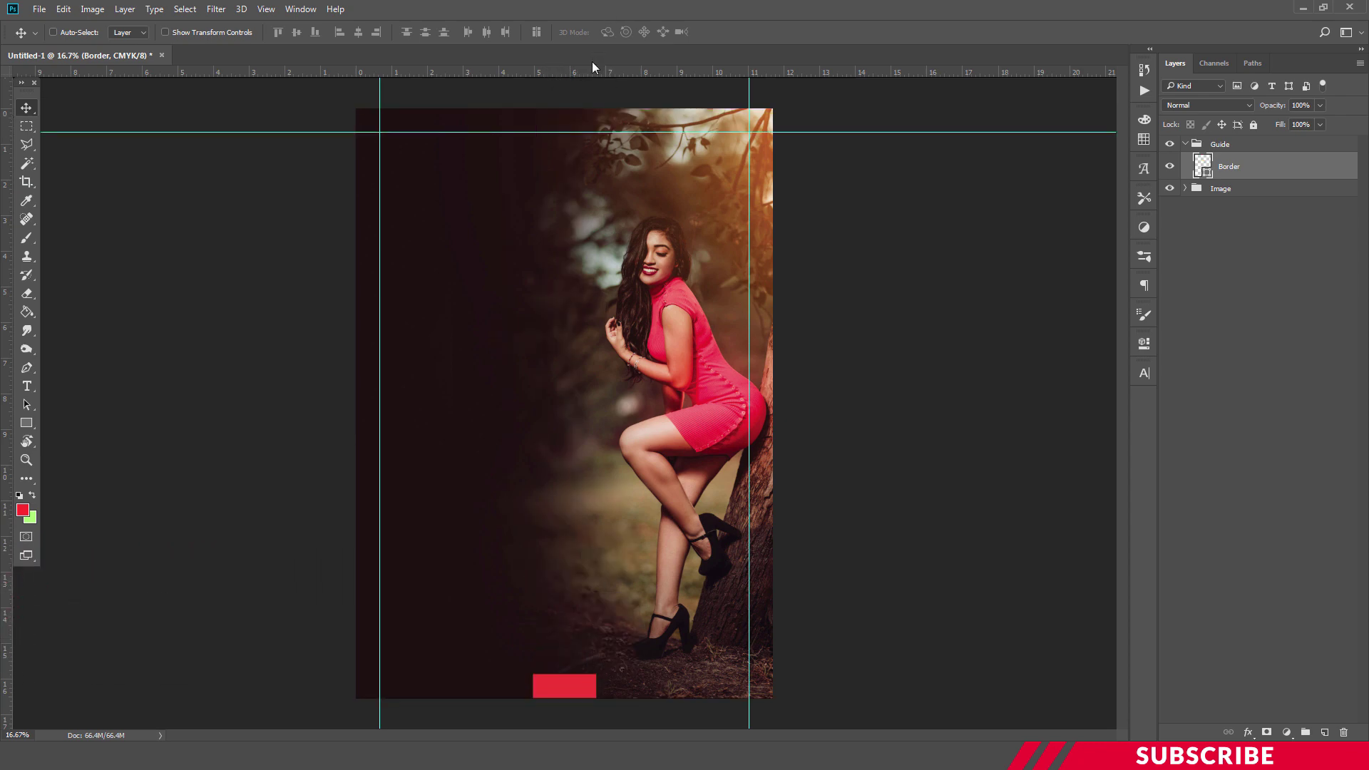
{"action": "left_click_drag", "start_coordinate": [592, 71], "coordinate": [592, 674]}
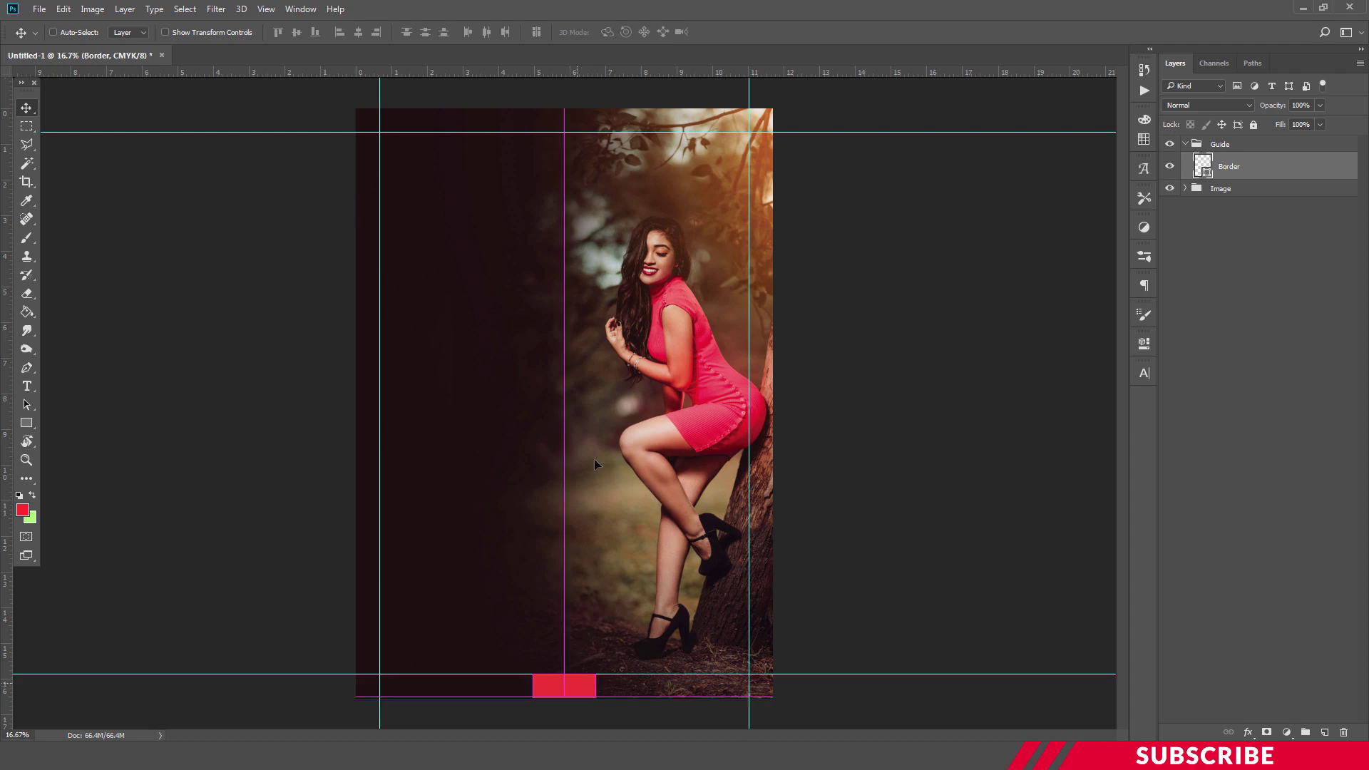
{"action": "left_click_drag", "start_coordinate": [596, 464], "coordinate": [594, 456]}
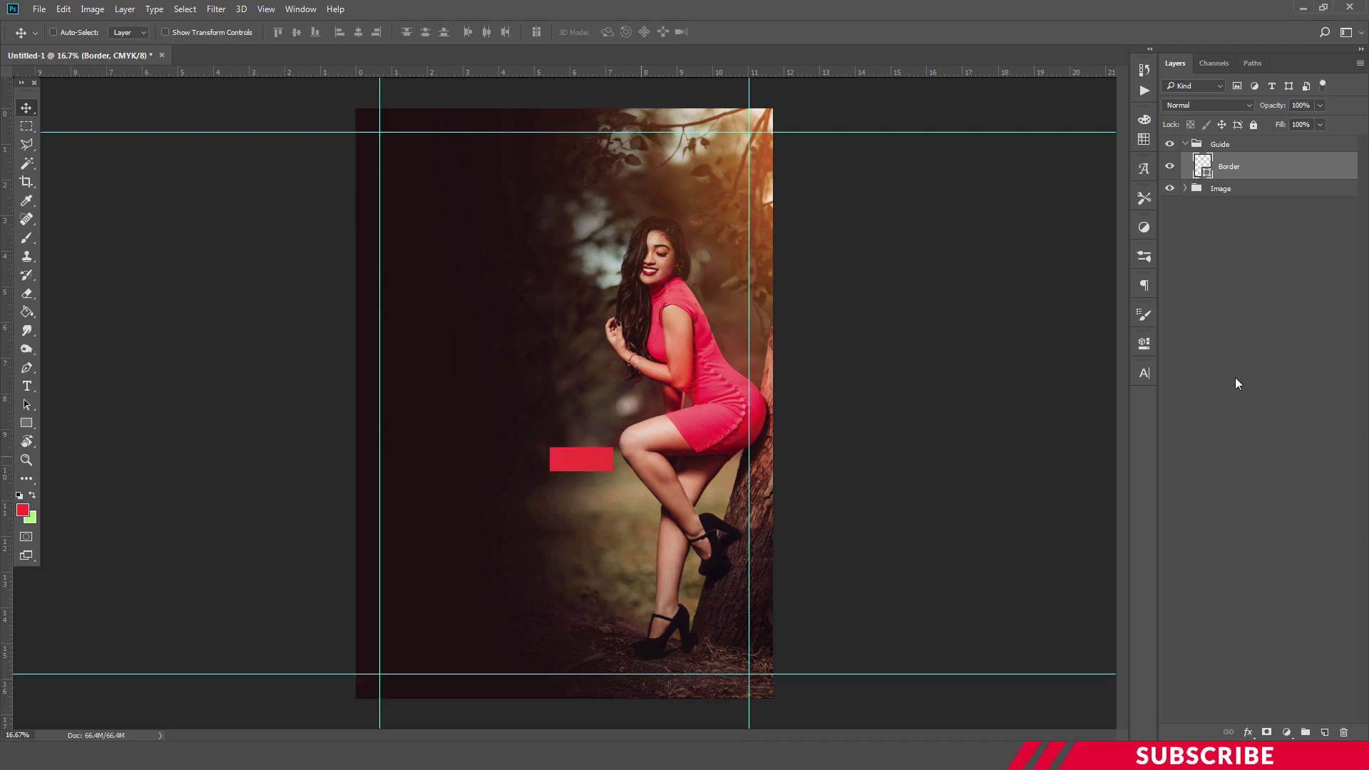
{"action": "left_click", "coordinate": [1175, 168]}
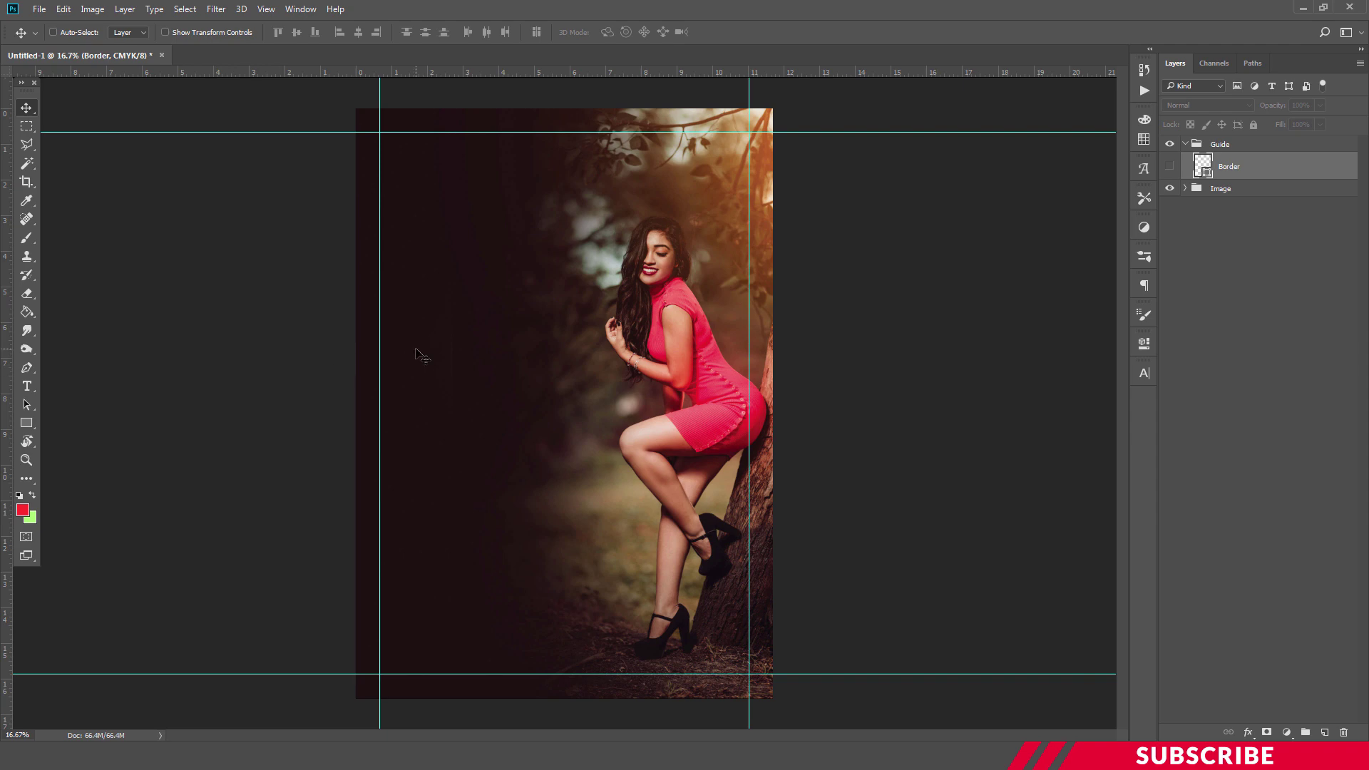
Collapse Guide and add a new layer inside a group named 'Text 1'.
{"action": "left_click", "coordinate": [1183, 144]}
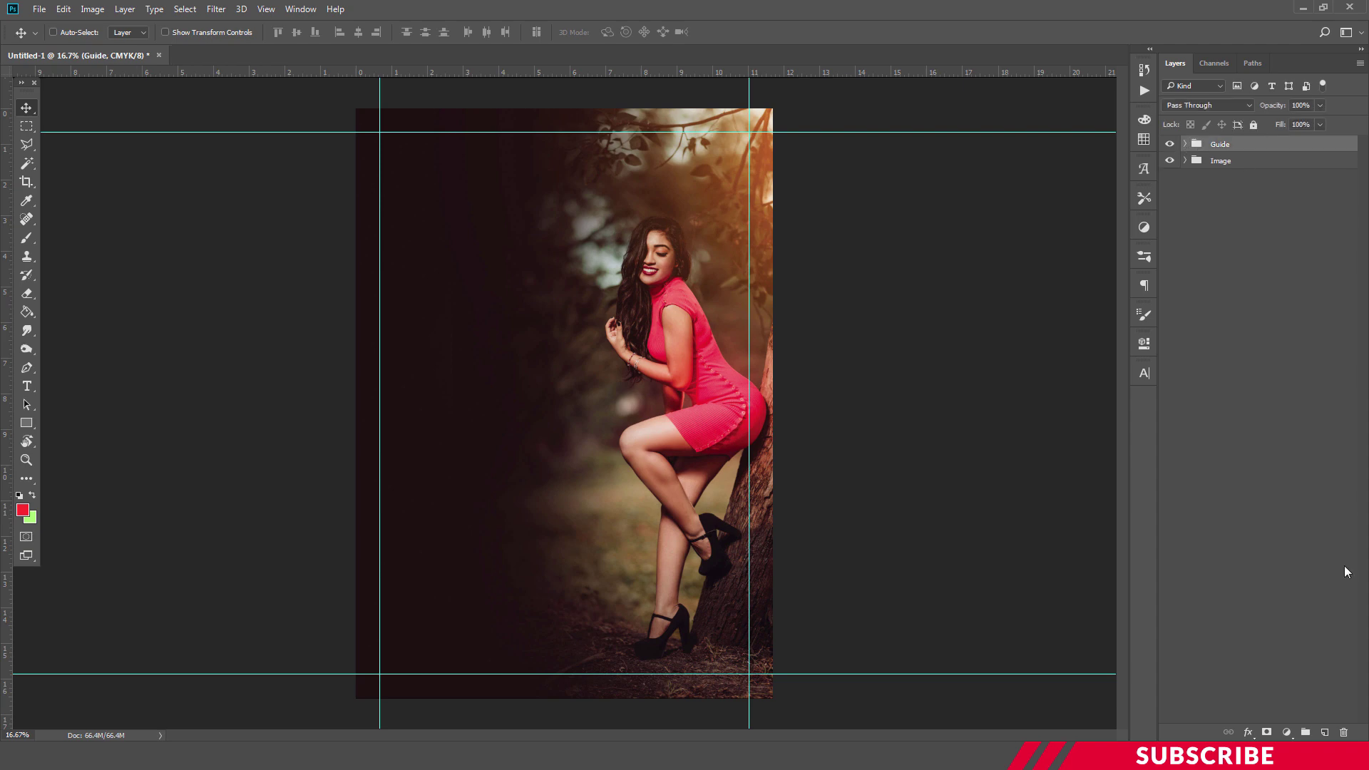
{"action": "left_click", "coordinate": [1324, 732]}
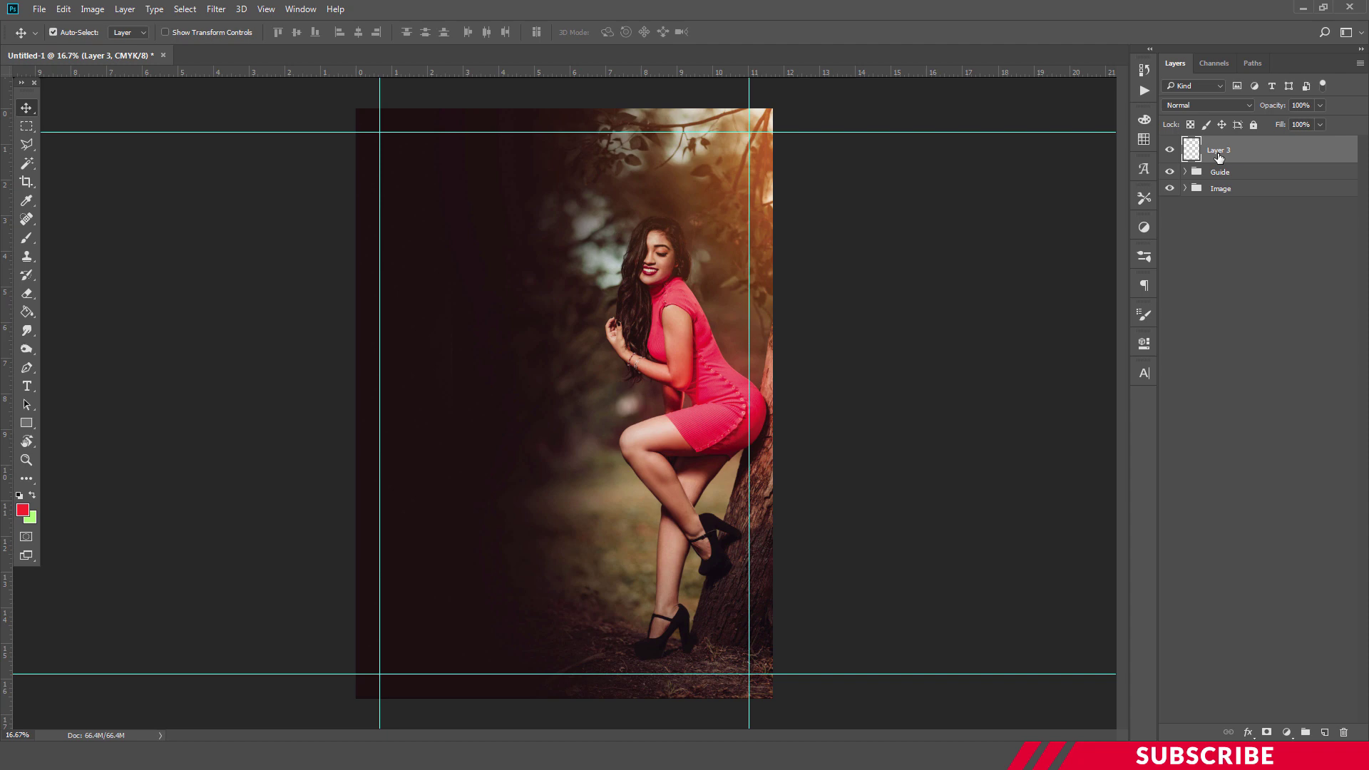
{"action": "key", "text": "ctrl+g"}
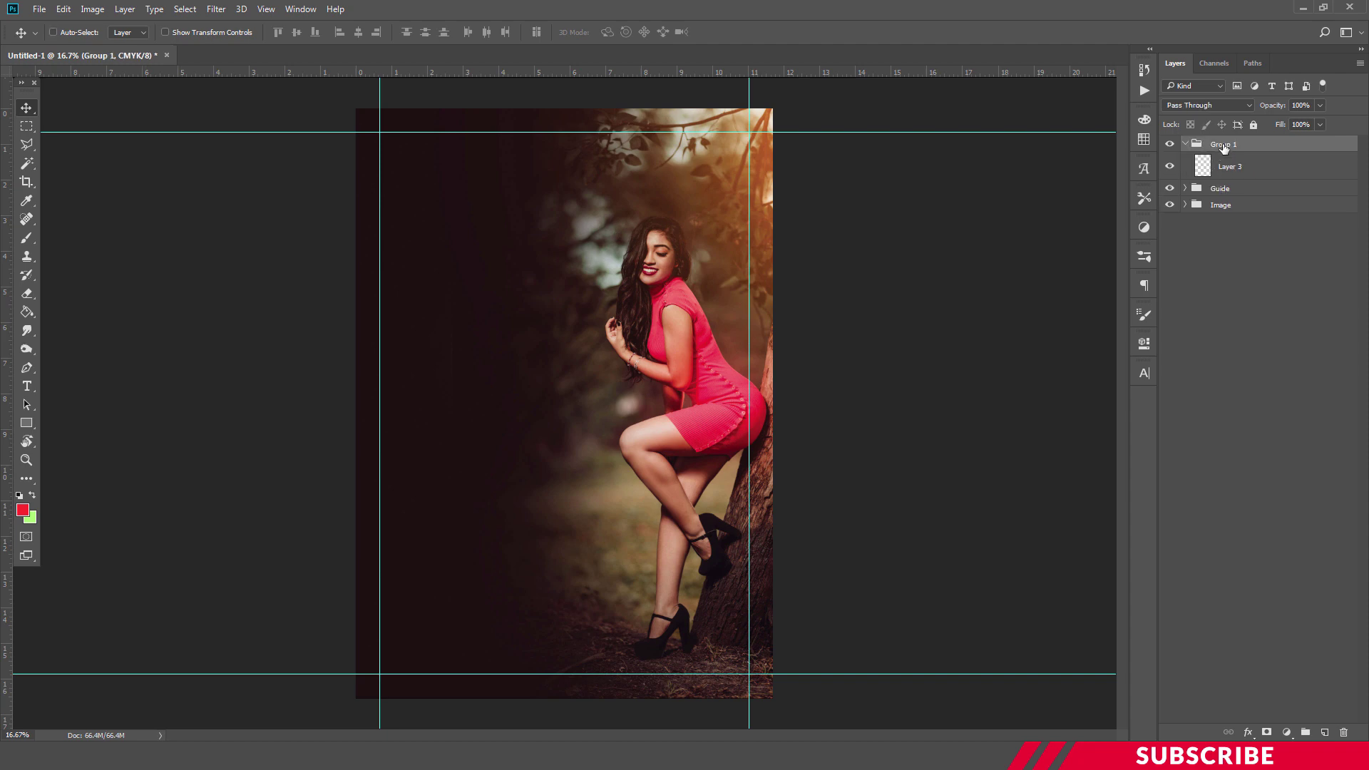
{"action": "double_click", "coordinate": [1224, 146]}
{"action": "type", "text": "Text"}
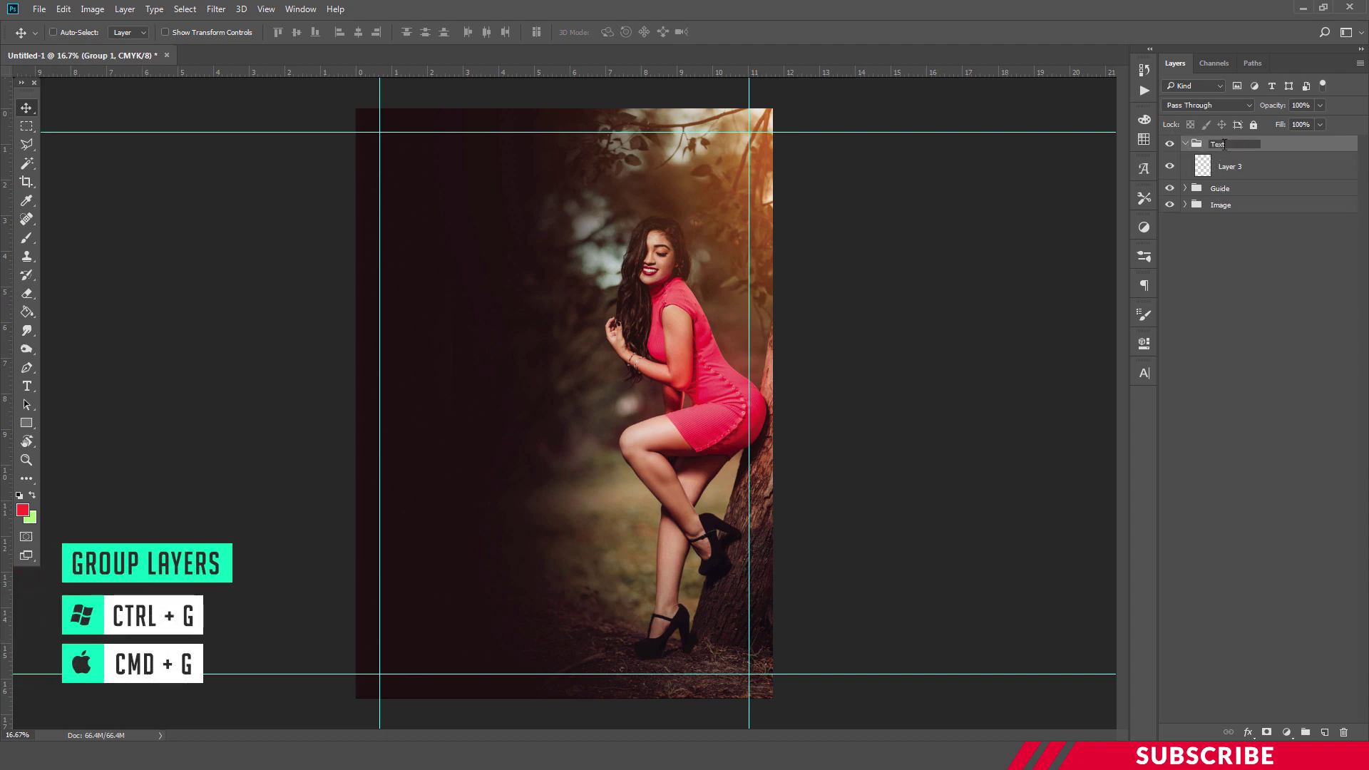
{"action": "type", "text": " 1"}
{"action": "left_click", "coordinate": [1301, 162]}
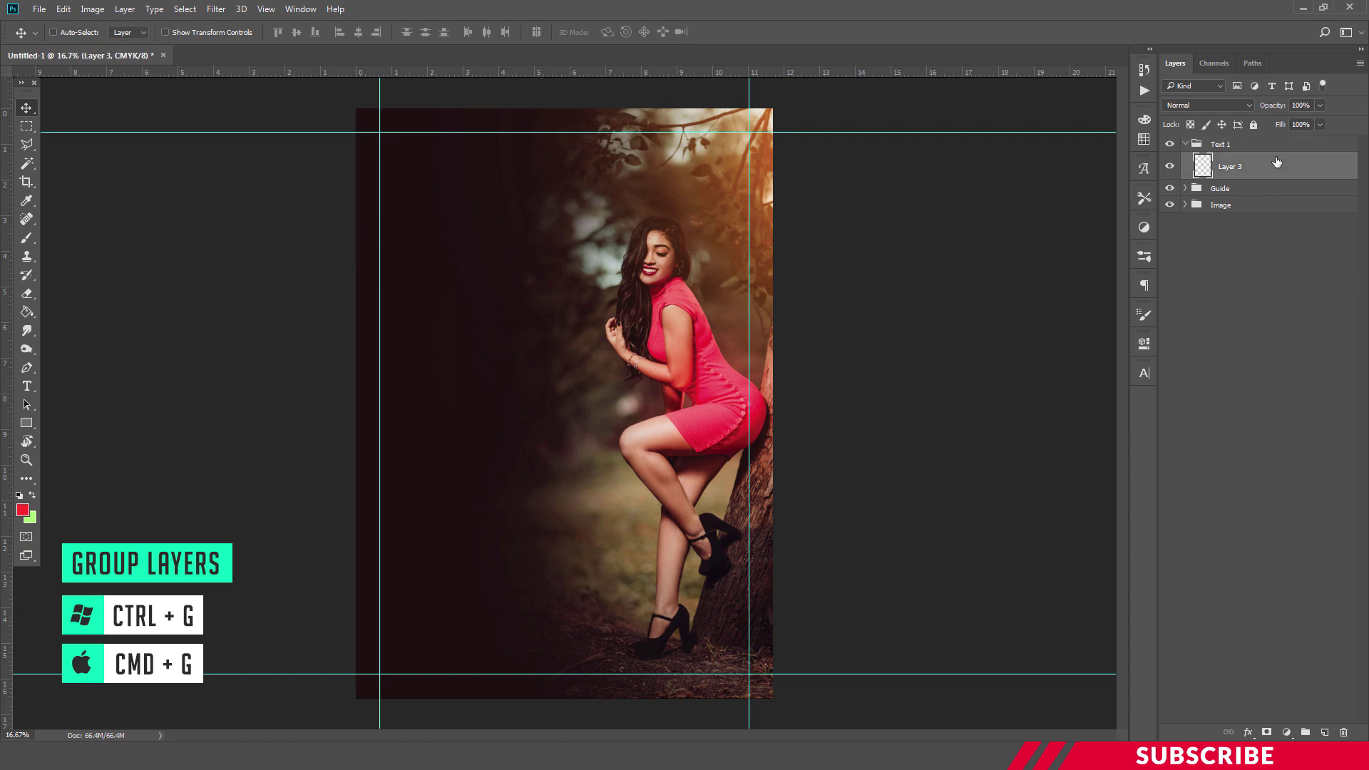
Set the foreground colour to white and switch to the Type tool.
{"action": "left_click", "coordinate": [23, 510]}
{"action": "left_click", "coordinate": [960, 404]}
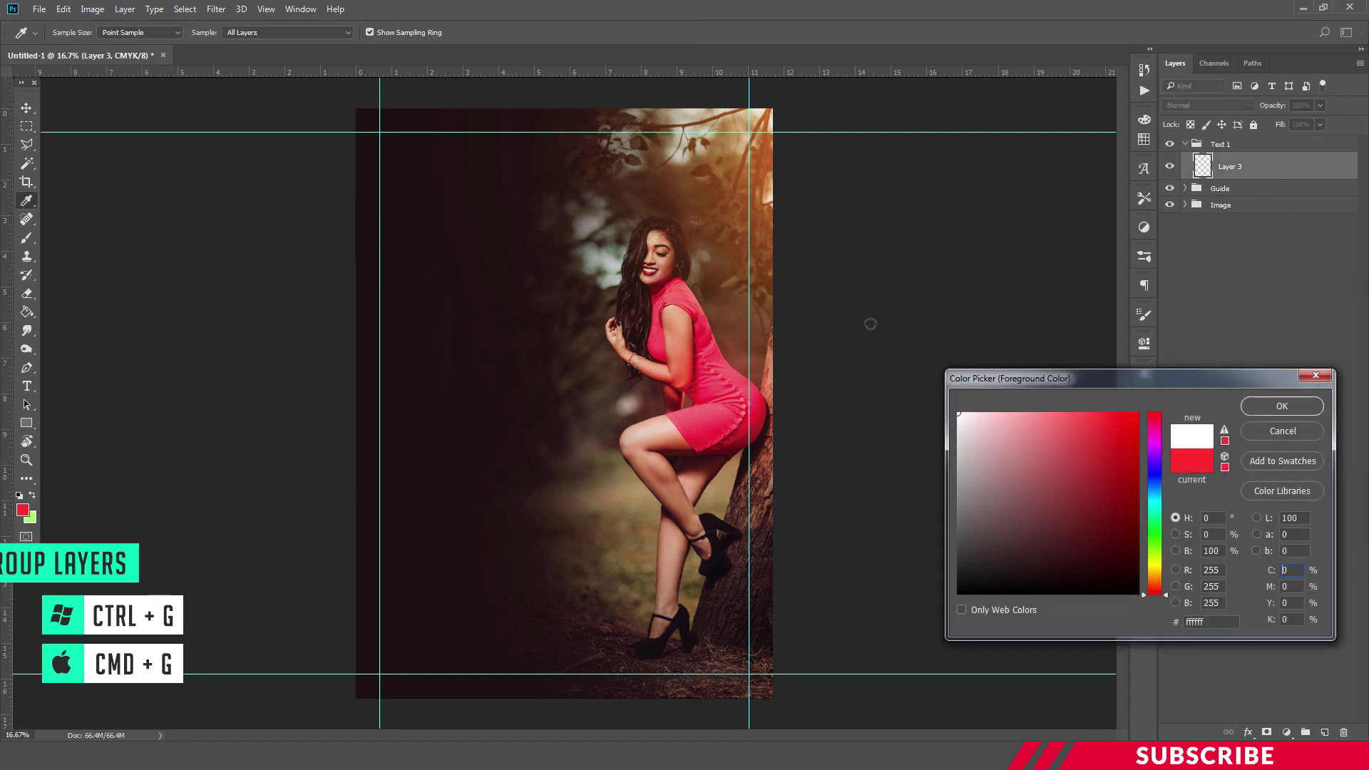
{"action": "left_click", "coordinate": [1283, 403]}
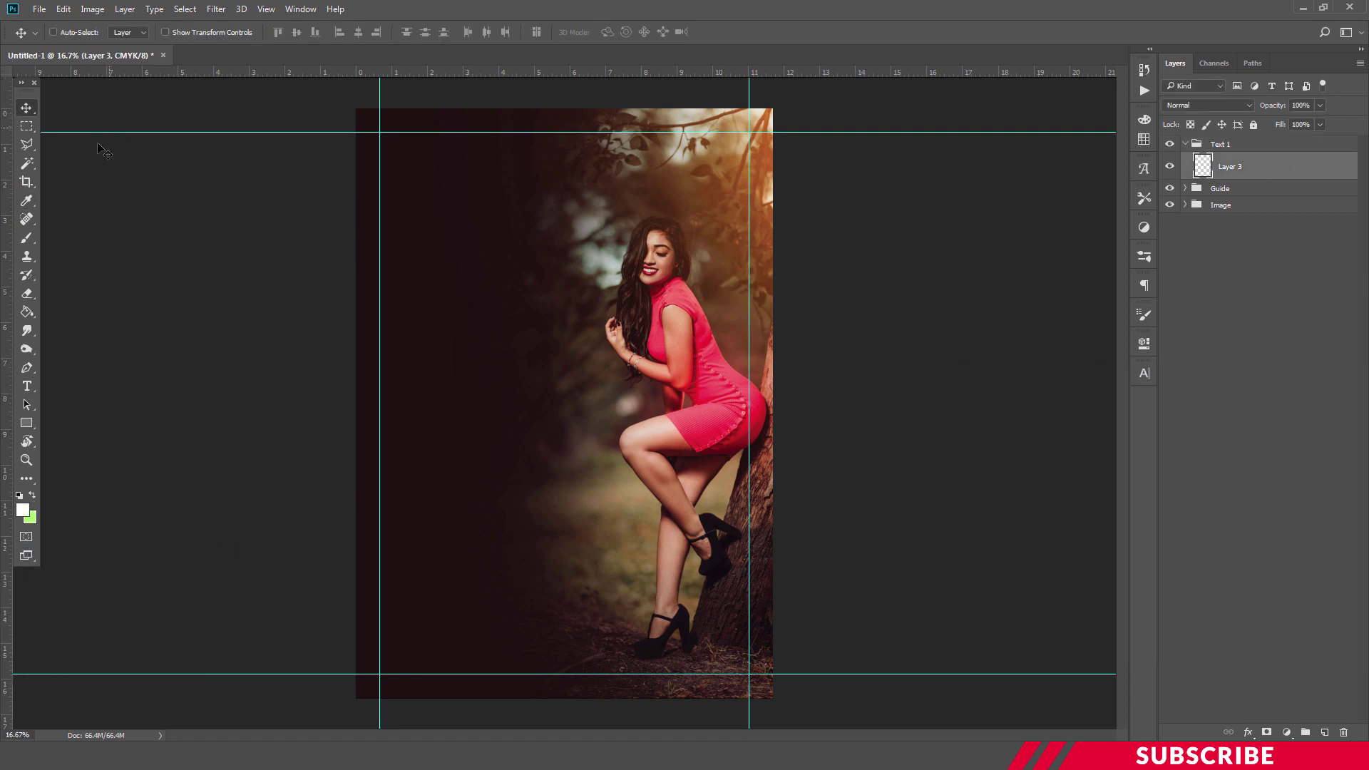
{"action": "key", "text": "t"}
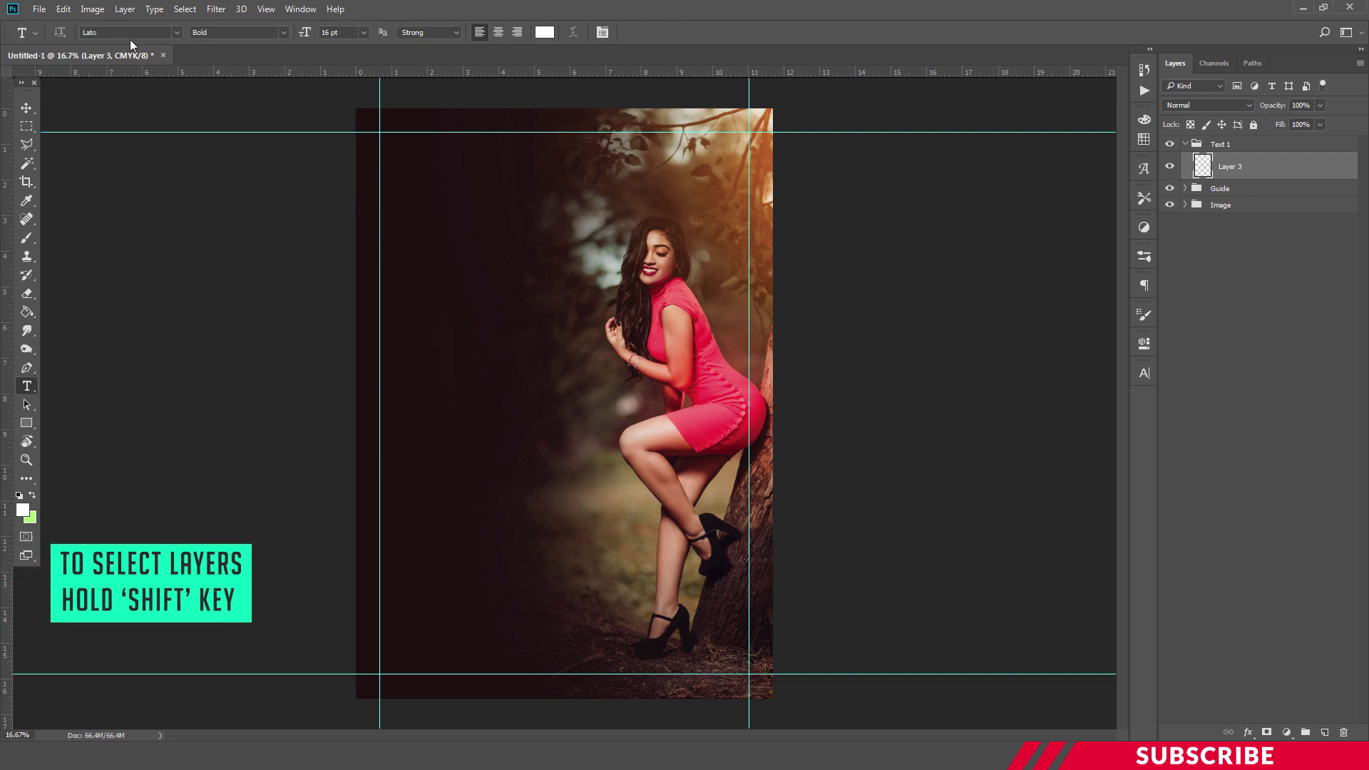
Type '2021', scale it up to 81 pt, and move it to the top-left margin.
{"action": "left_click", "coordinate": [460, 213]}
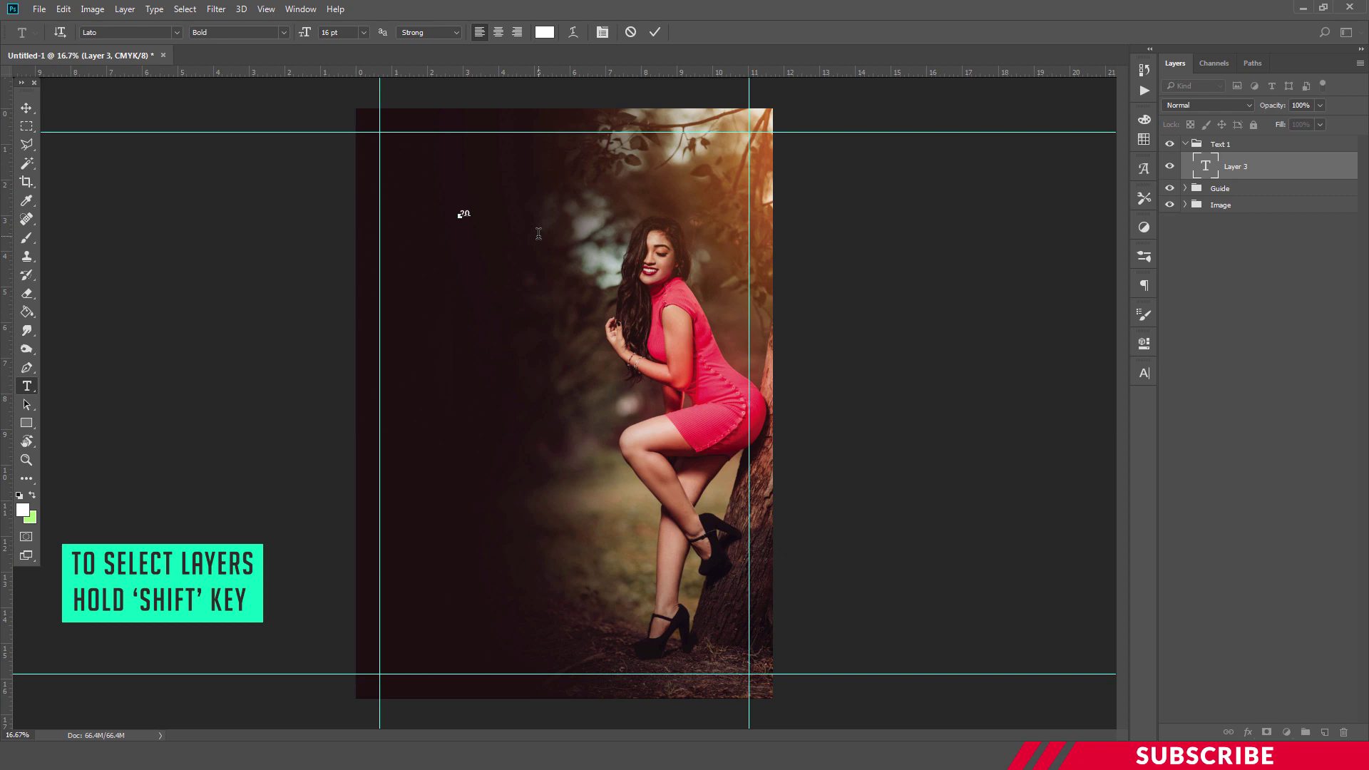
{"action": "type", "text": "21"}
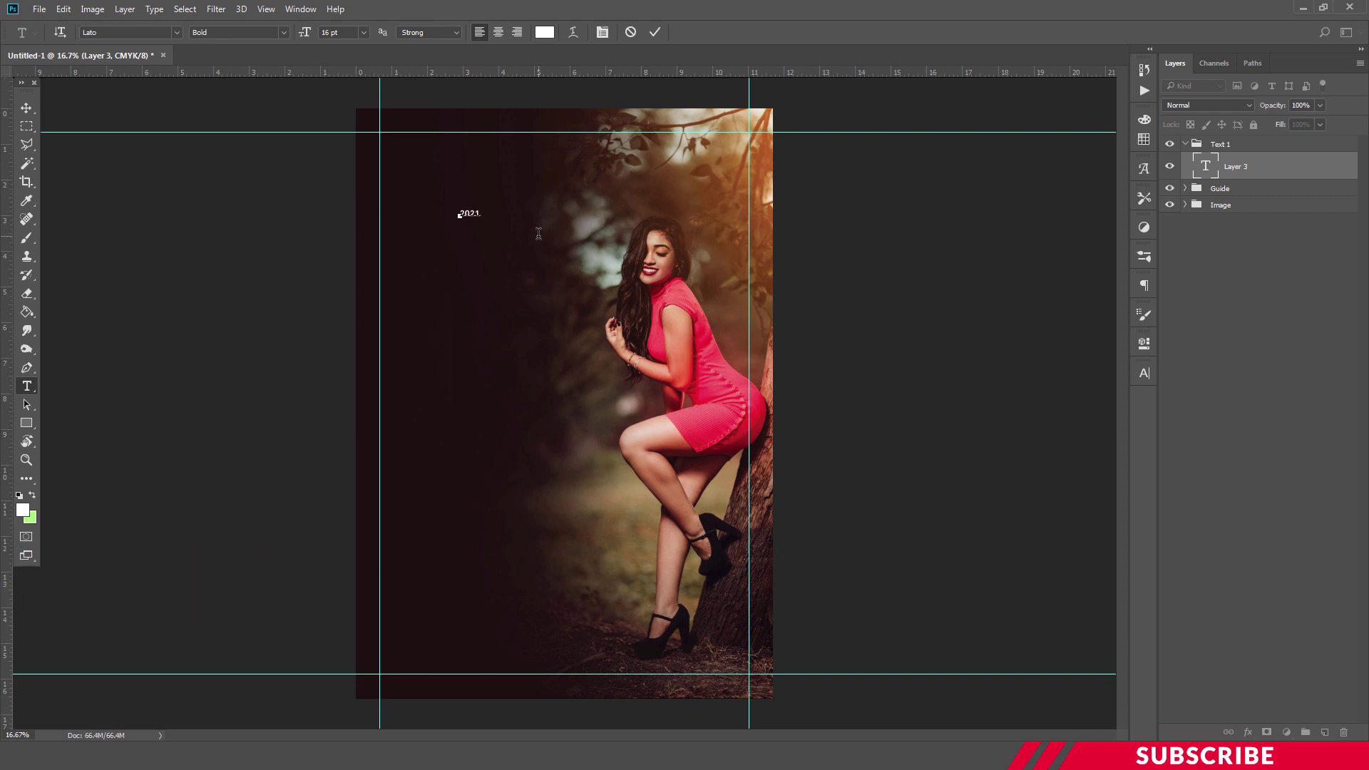
{"action": "key", "text": "ctrl+Return"}
{"action": "key", "text": "ctrl+t"}
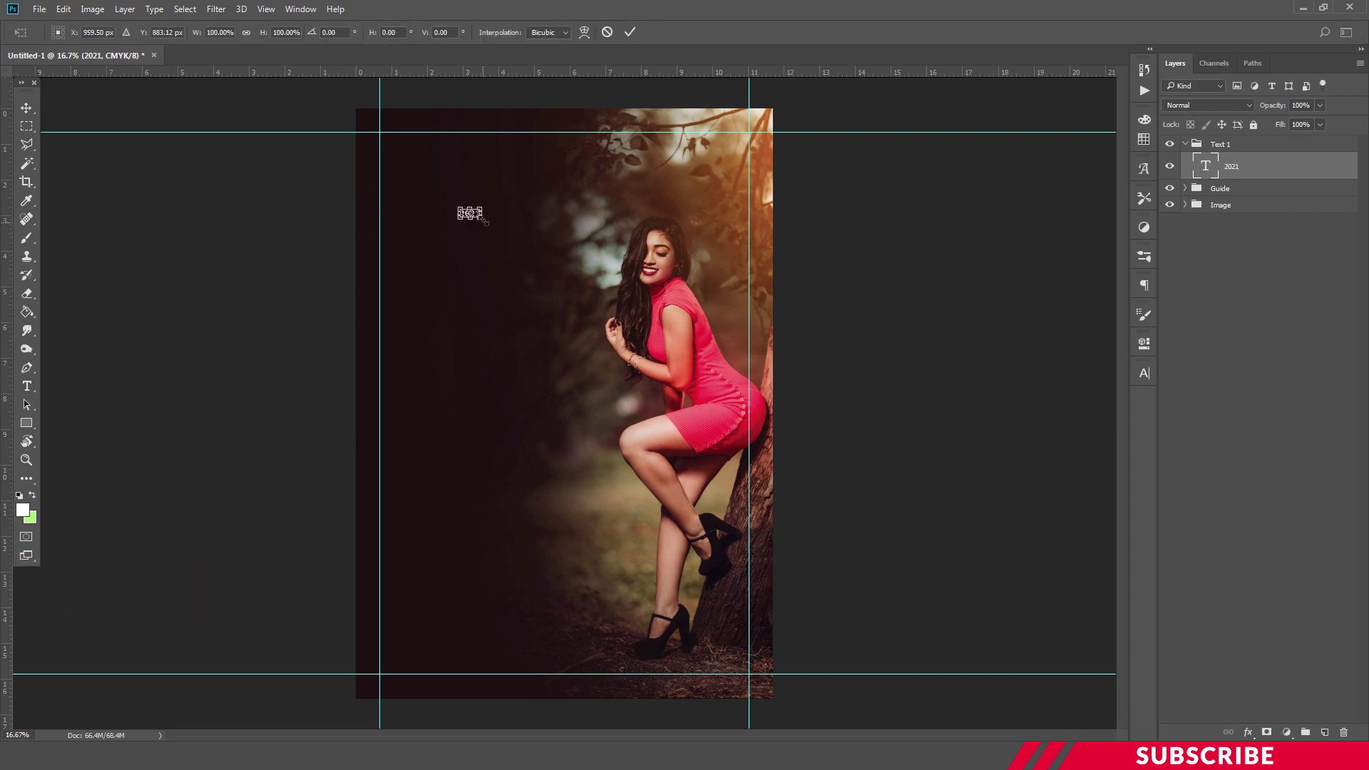
{"action": "left_click_drag", "start_coordinate": [483, 219], "coordinate": [558, 289]}
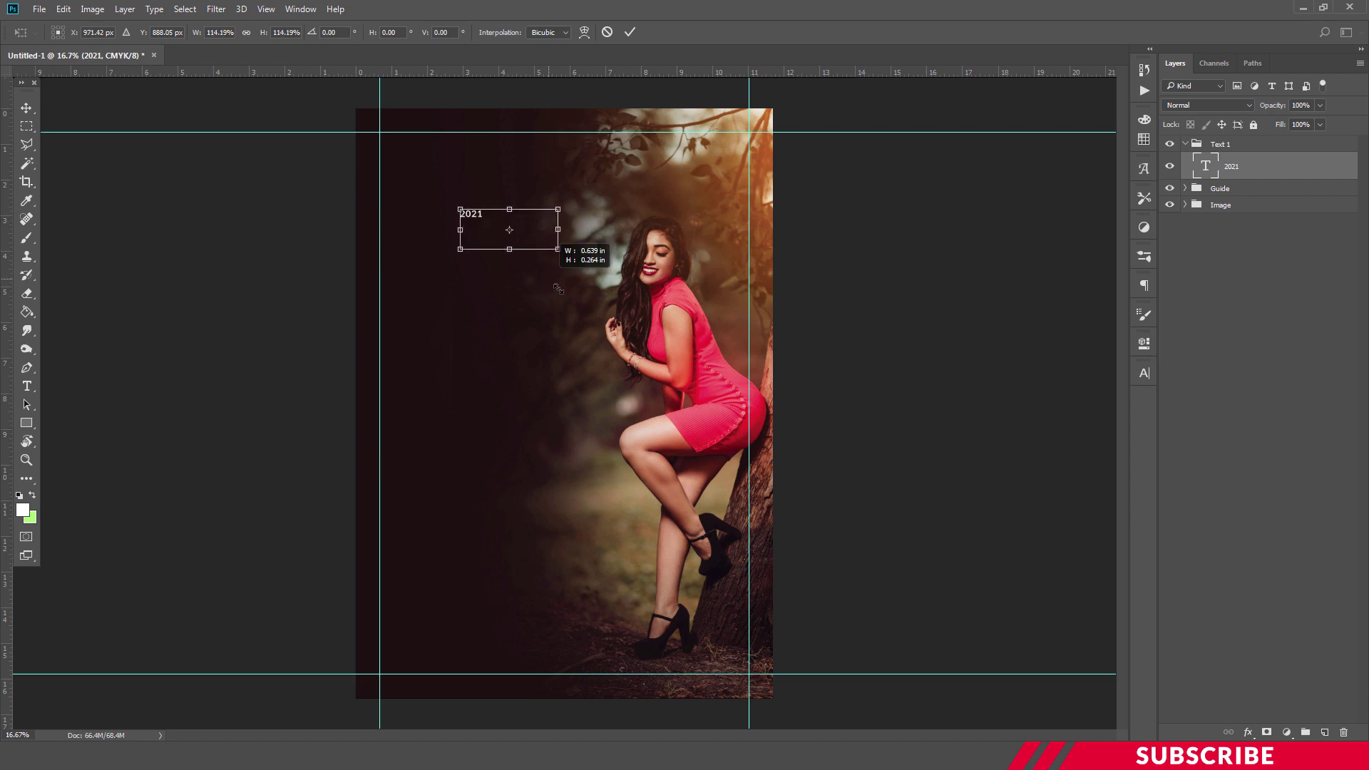
{"action": "key", "text": "Return"}
{"action": "double_click", "coordinate": [556, 238]}
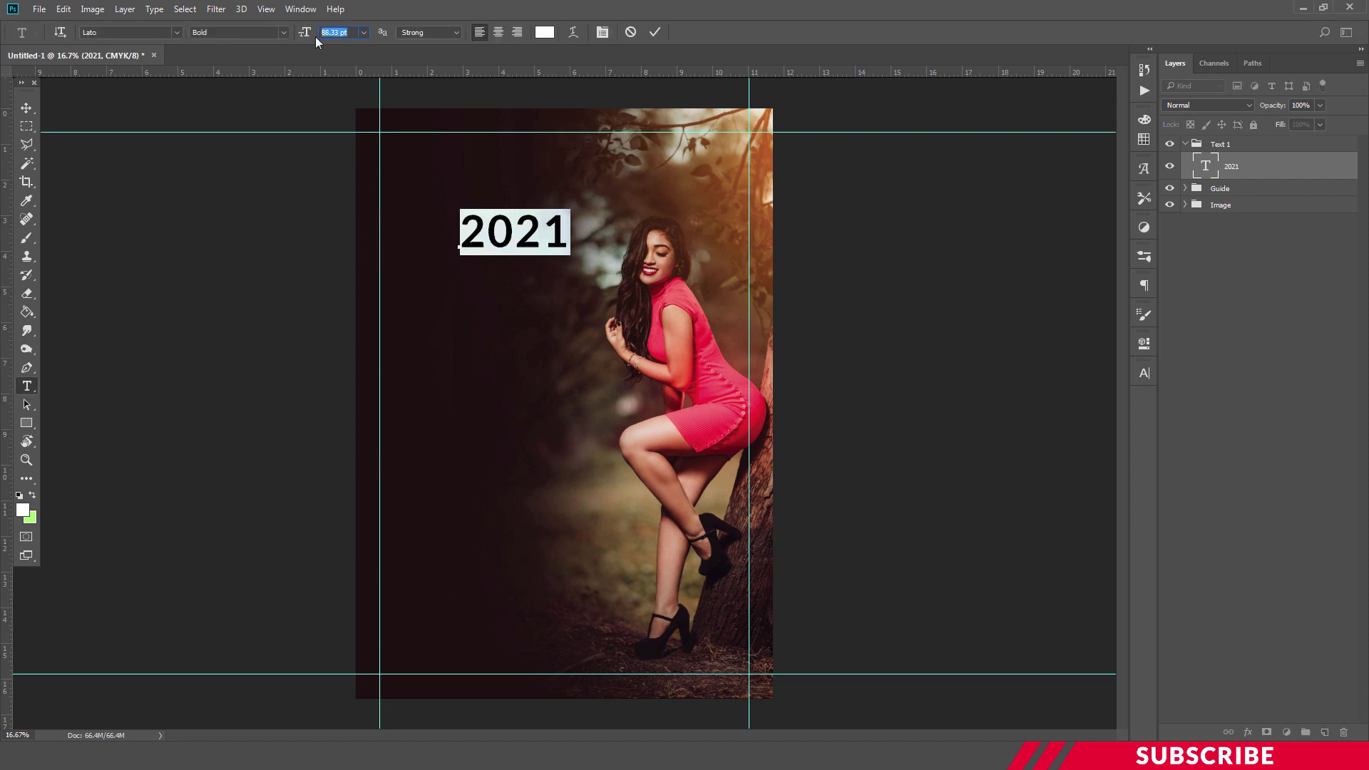
{"action": "type", "text": "8"}
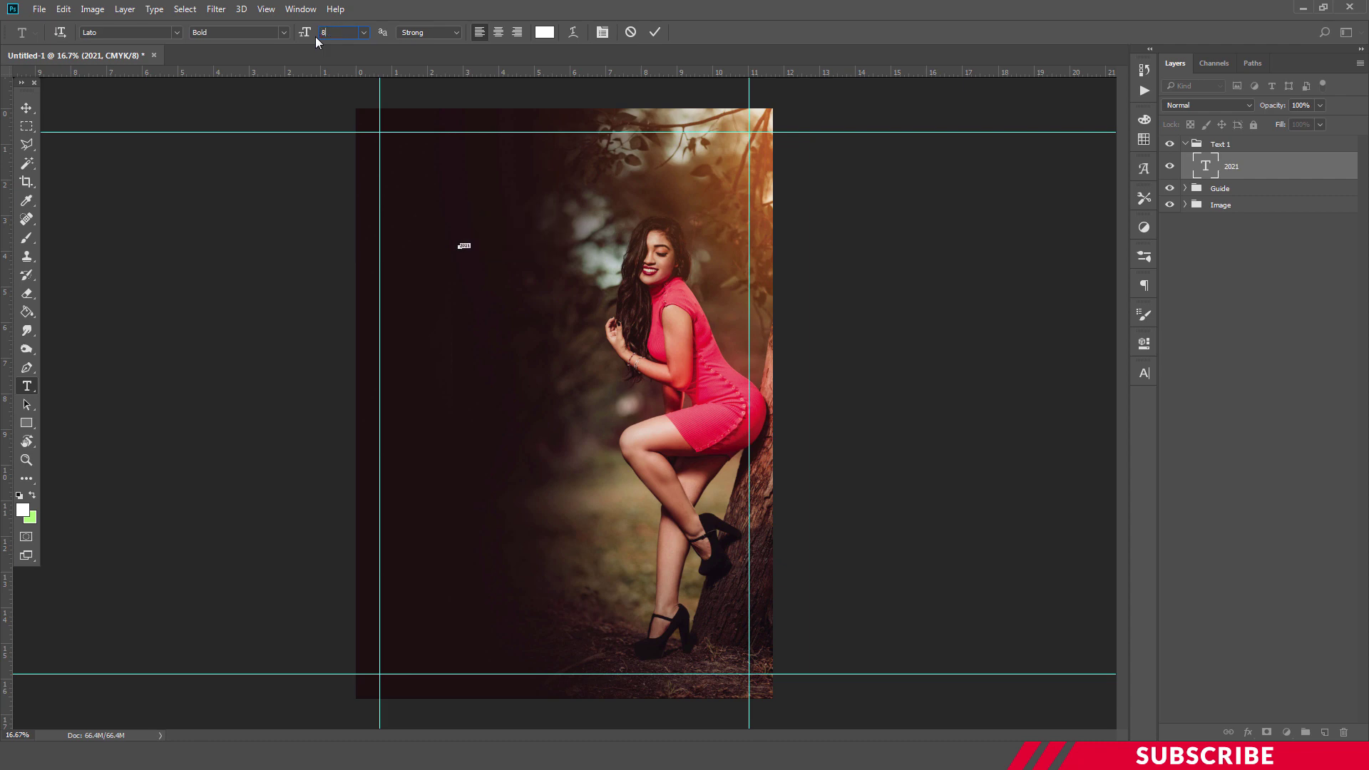
{"action": "type", "text": "1"}
{"action": "key", "text": "ctrl+Return"}
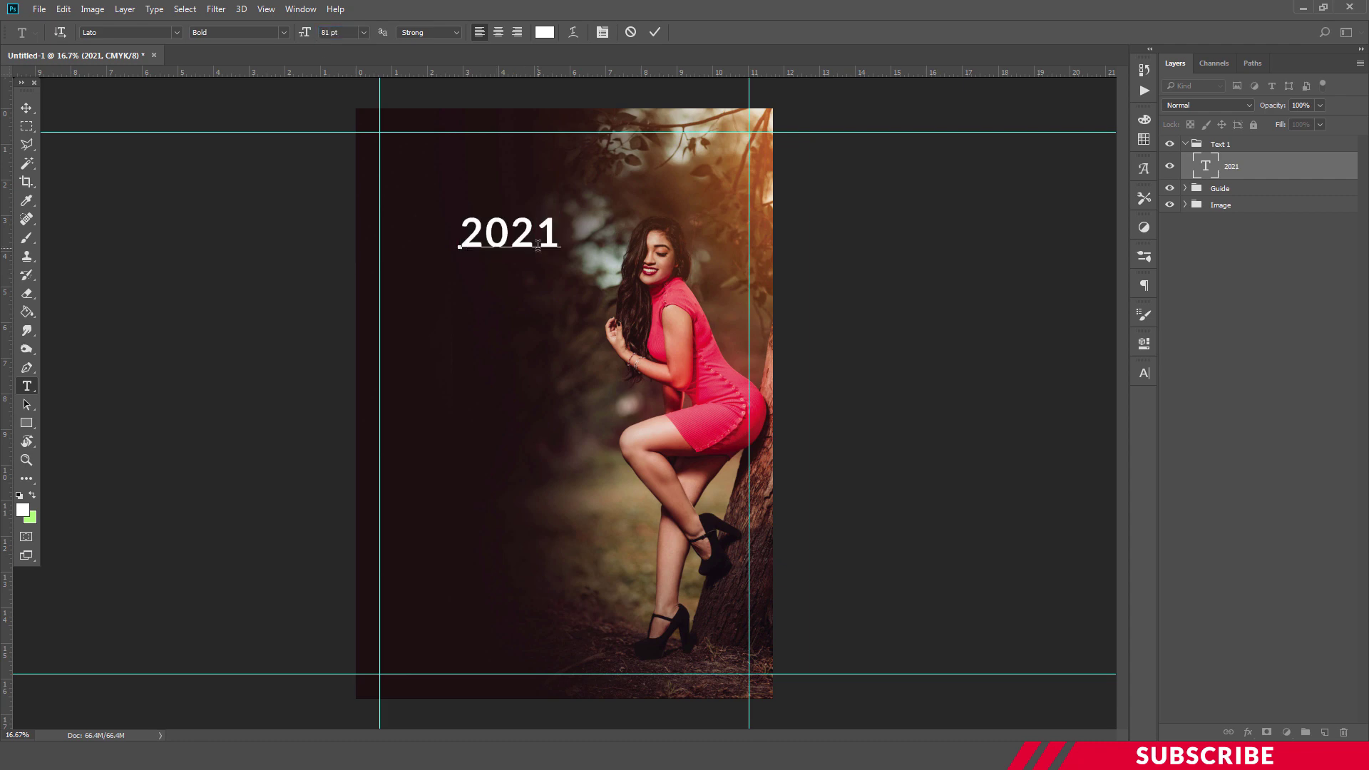
{"action": "key", "text": "v"}
{"action": "left_click_drag", "start_coordinate": [507, 228], "coordinate": [483, 186]}
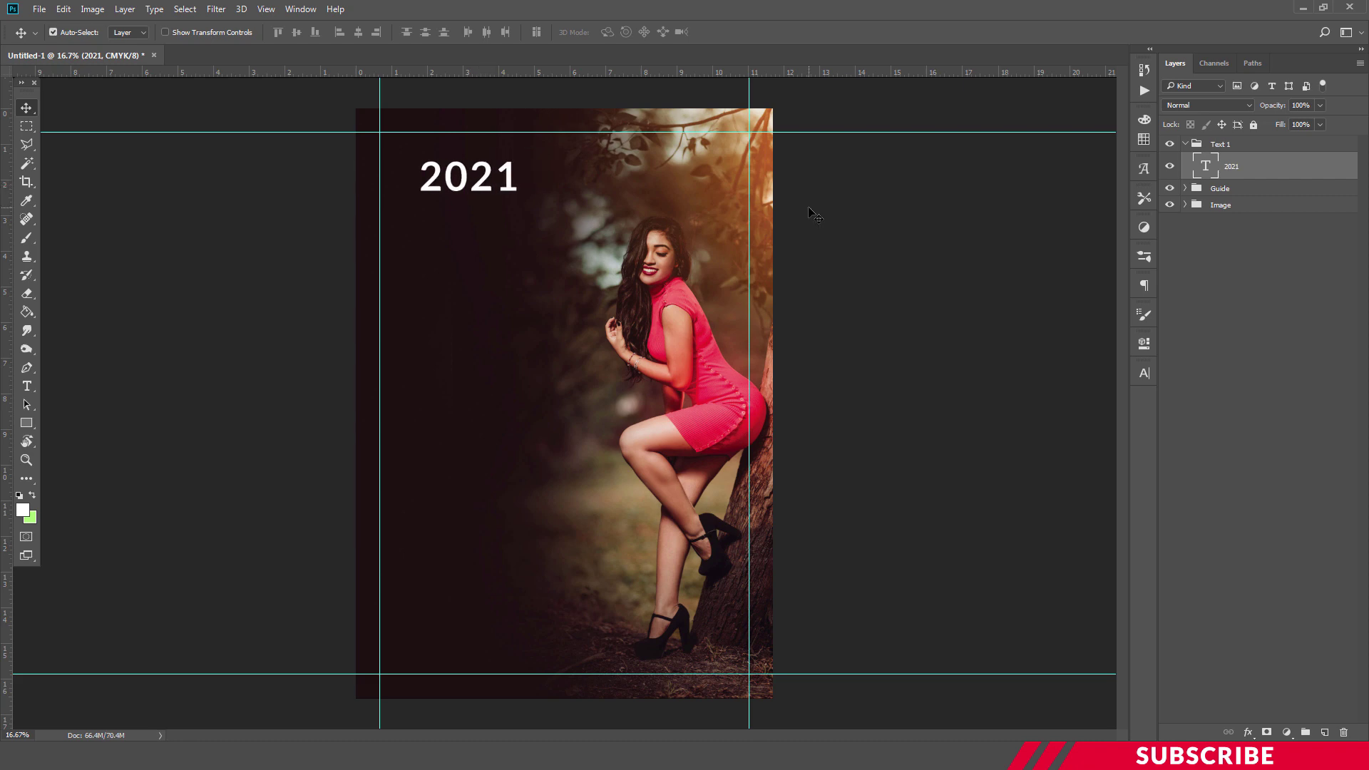
Duplicate the 2021 layer below it and change its text to 'CALENDAR'.
{"action": "key", "text": "ctrl+j"}
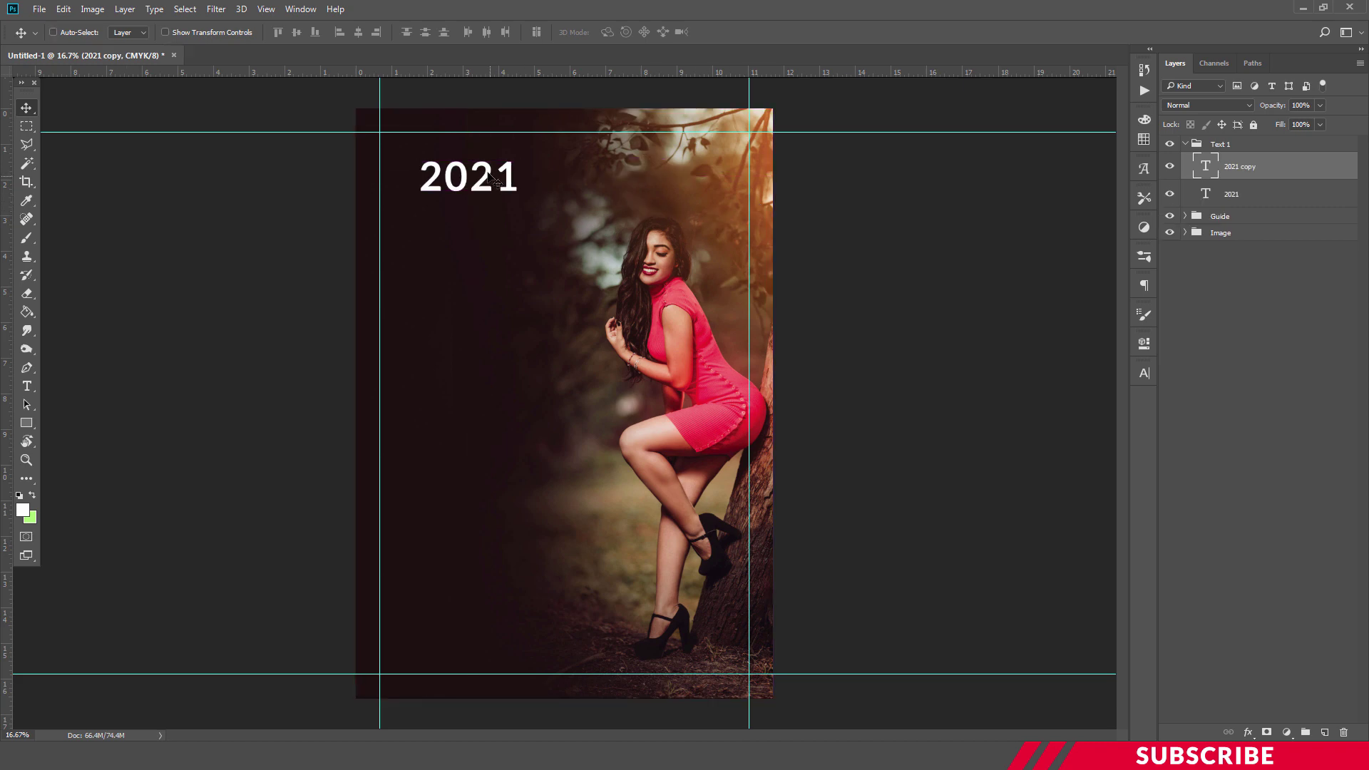
{"action": "left_click_drag", "start_coordinate": [492, 180], "coordinate": [492, 227]}
{"action": "key", "text": "t"}
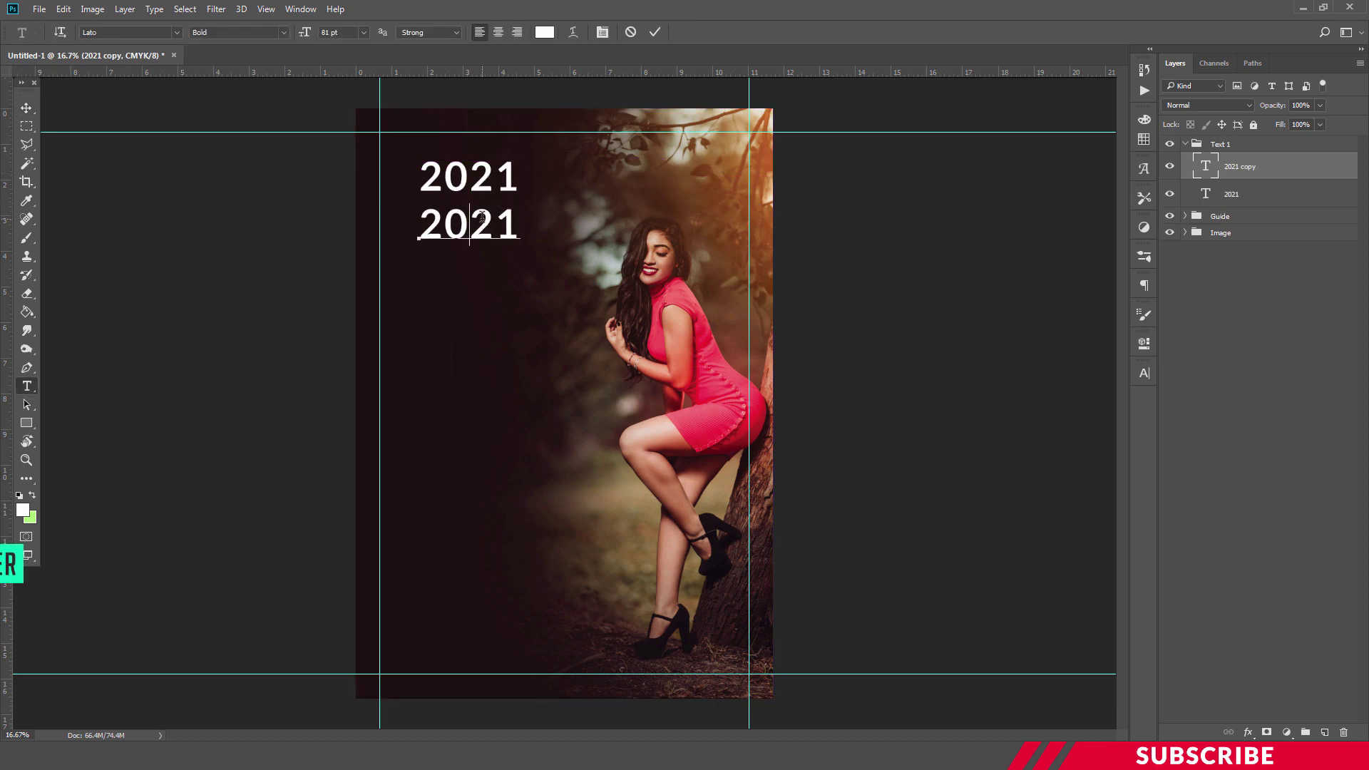
{"action": "left_click", "coordinate": [482, 216]}
{"action": "key", "text": "ctrl+a"}
{"action": "type", "text": "CALE"}
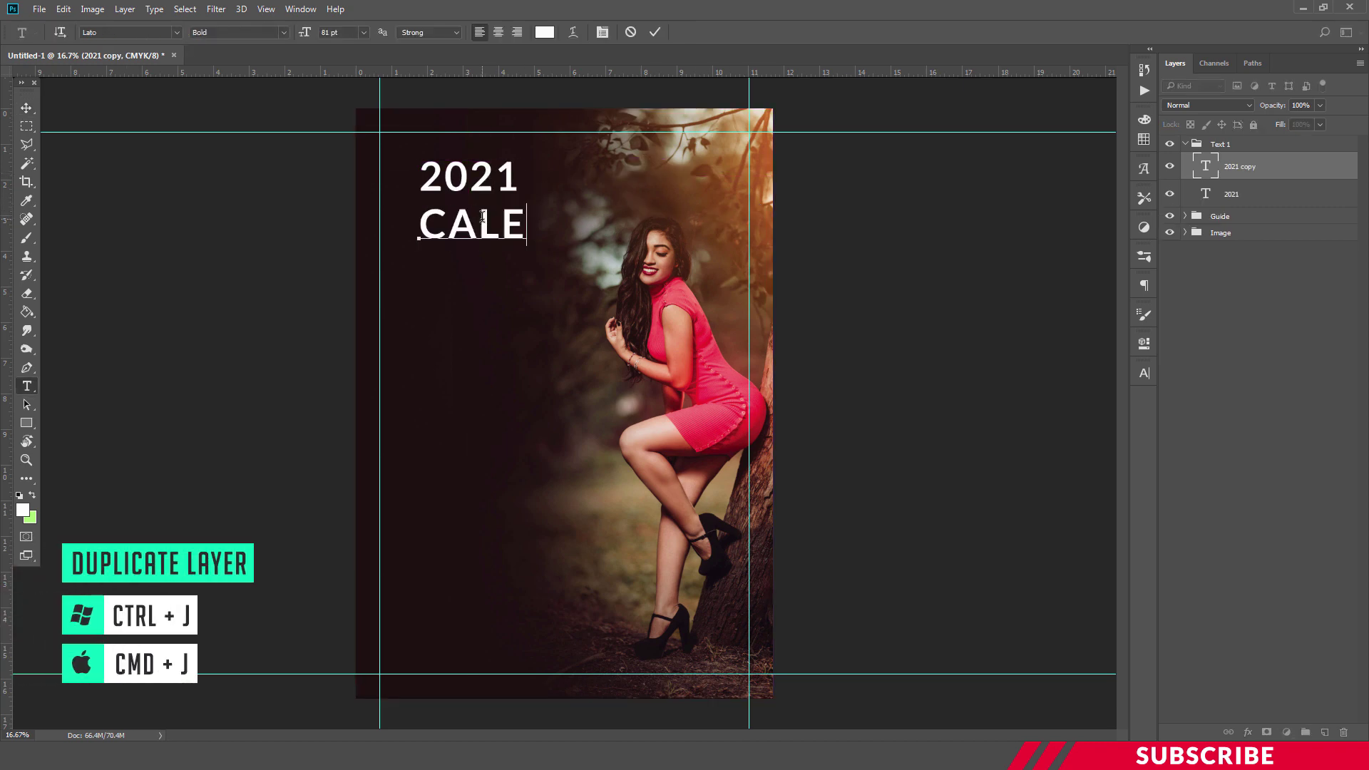
{"action": "type", "text": "ndar"}
{"action": "key", "text": "ctrl+Return"}
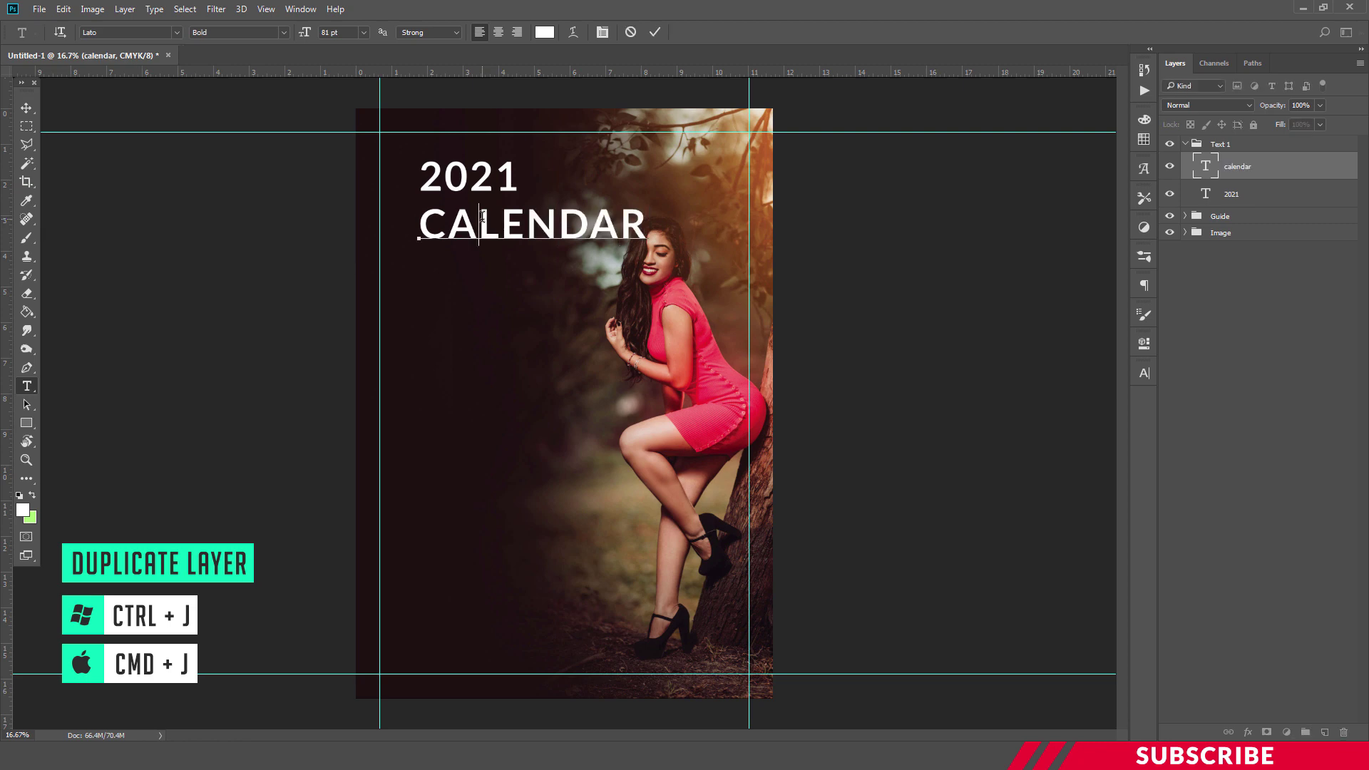
Shrink the CALENDAR text and move it up directly beneath 2021.
{"action": "key", "text": "ctrl+t"}
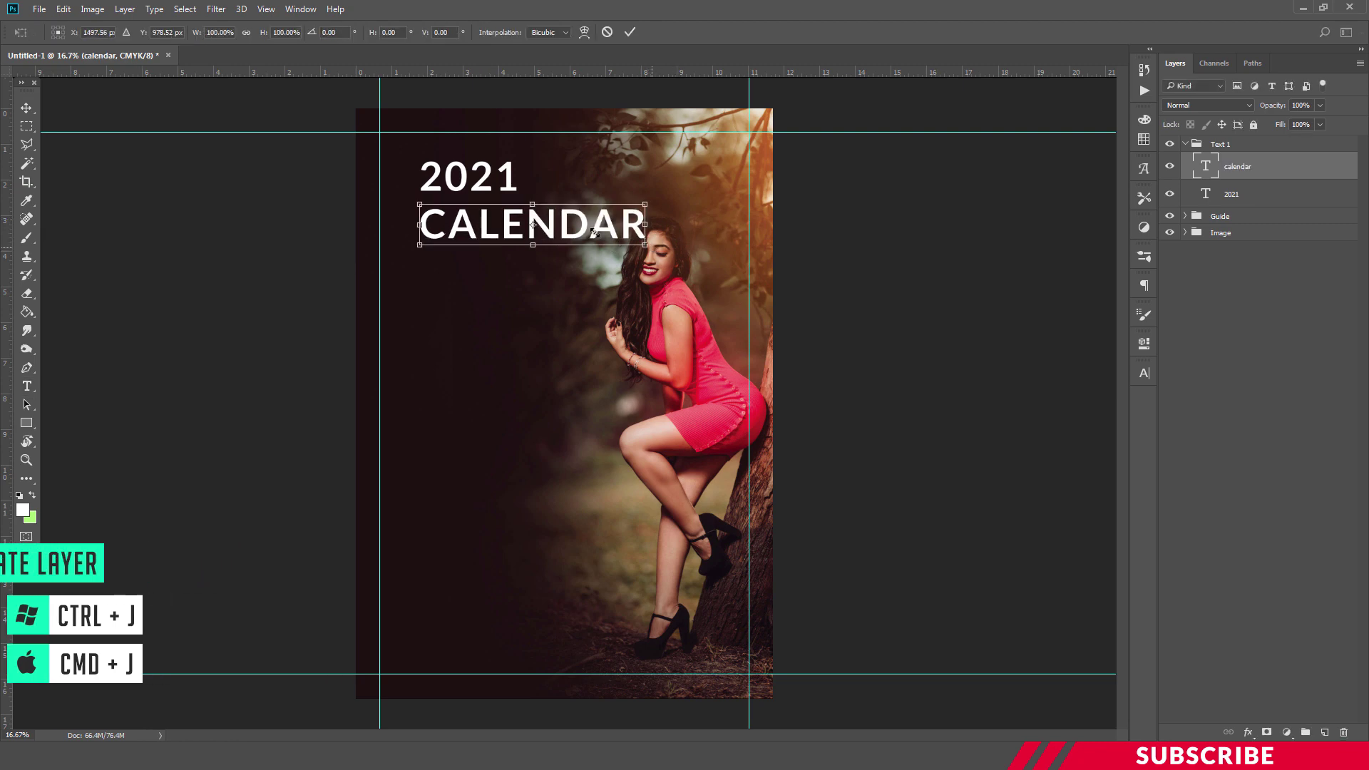
{"action": "left_click_drag", "start_coordinate": [647, 244], "coordinate": [524, 224]}
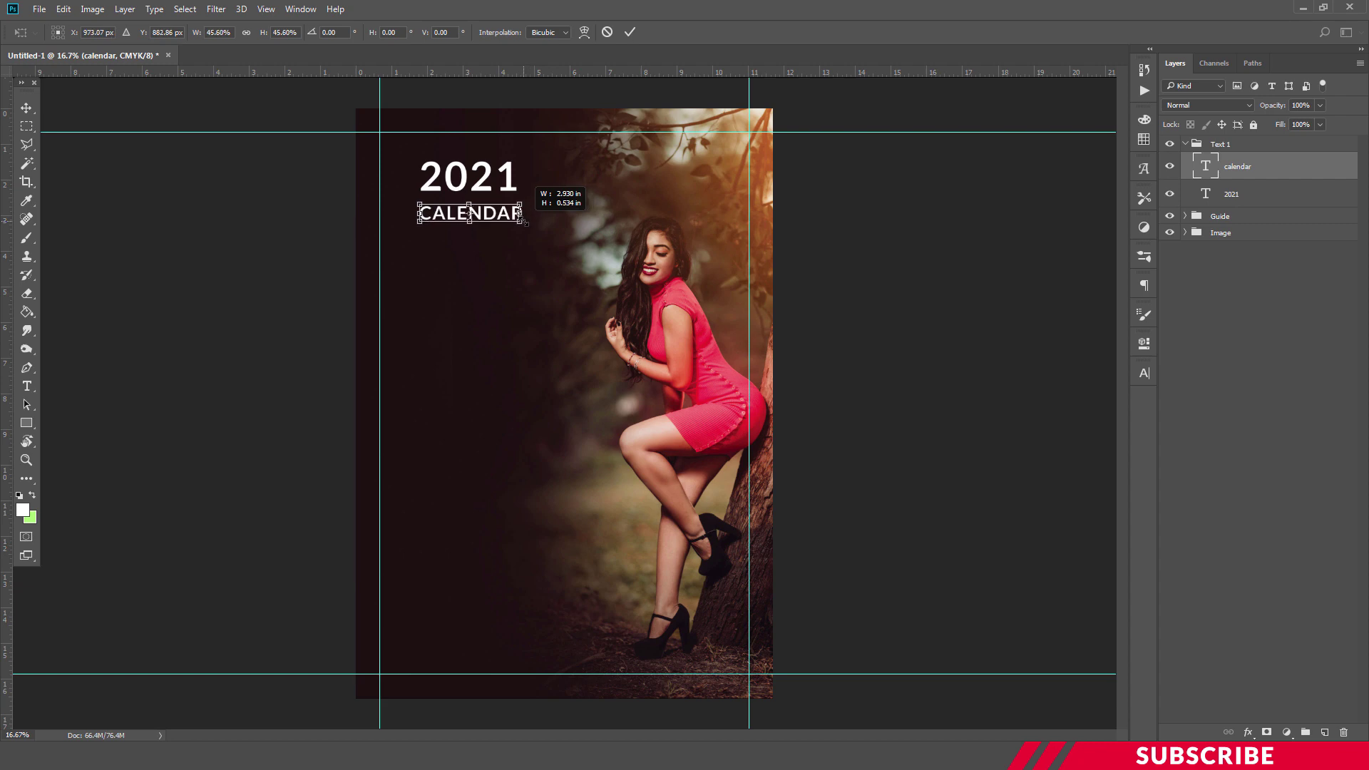
{"action": "key", "text": "Return"}
{"action": "key", "text": "ctrl+plus"}
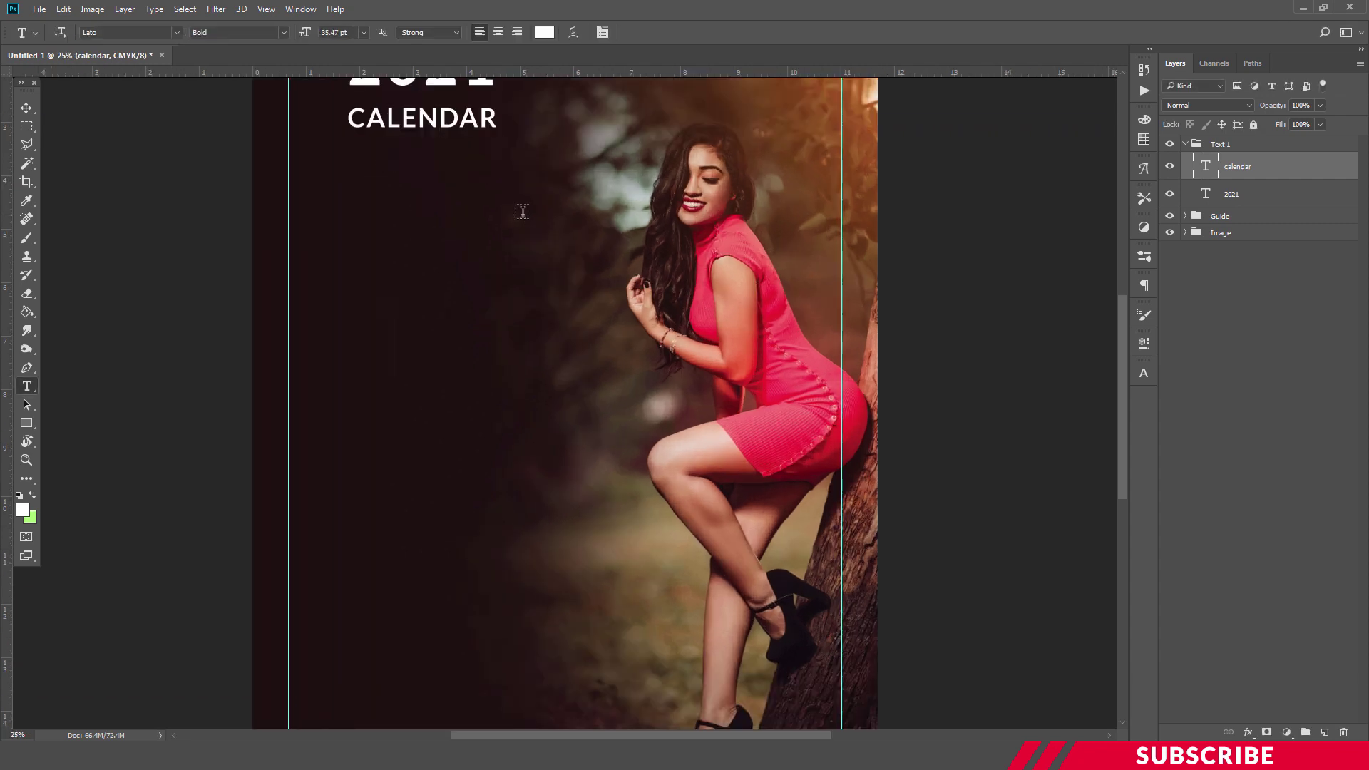
{"action": "scroll", "coordinate": [523, 212], "scroll_direction": "up", "scroll_amount": 2}
{"action": "scroll", "coordinate": [523, 212], "scroll_direction": "up", "scroll_amount": 1}
{"action": "key", "text": "ctrl+t"}
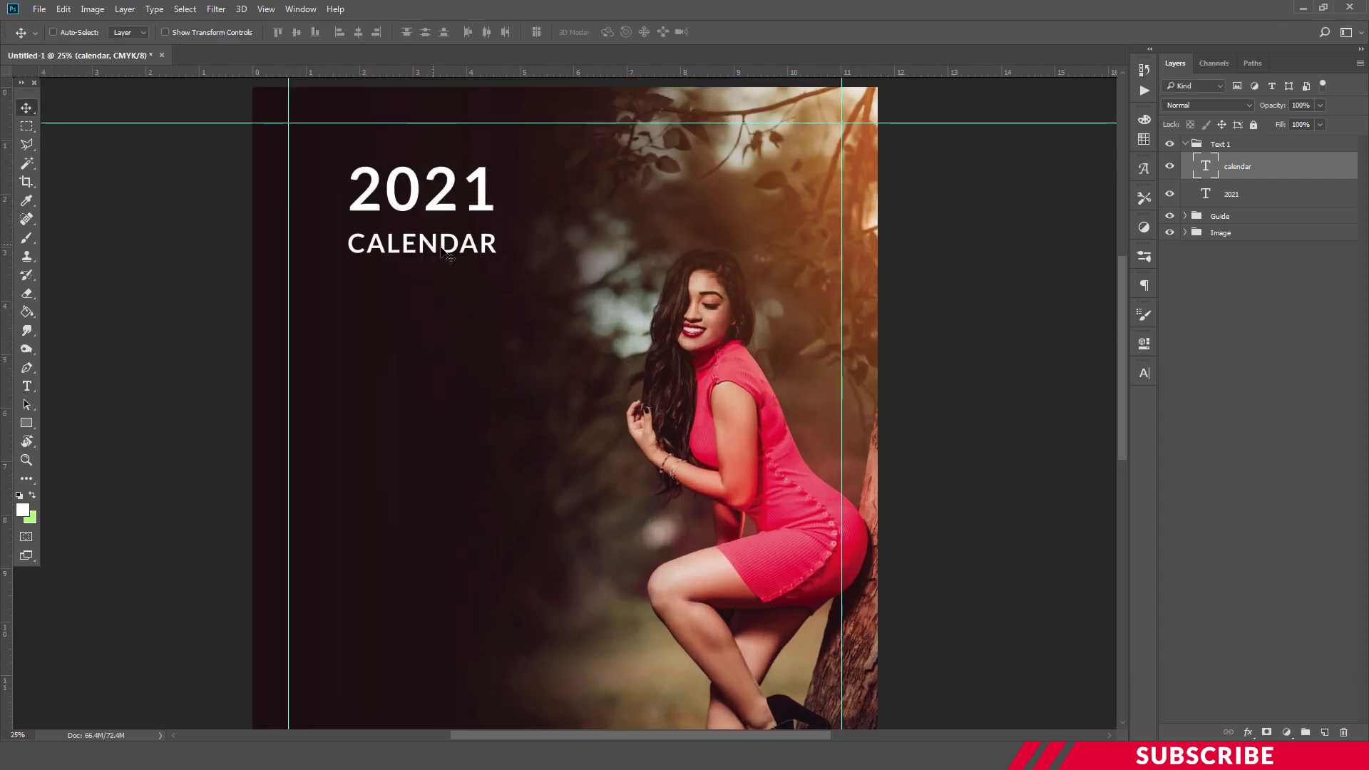
{"action": "left_click_drag", "start_coordinate": [471, 258], "coordinate": [496, 254]}
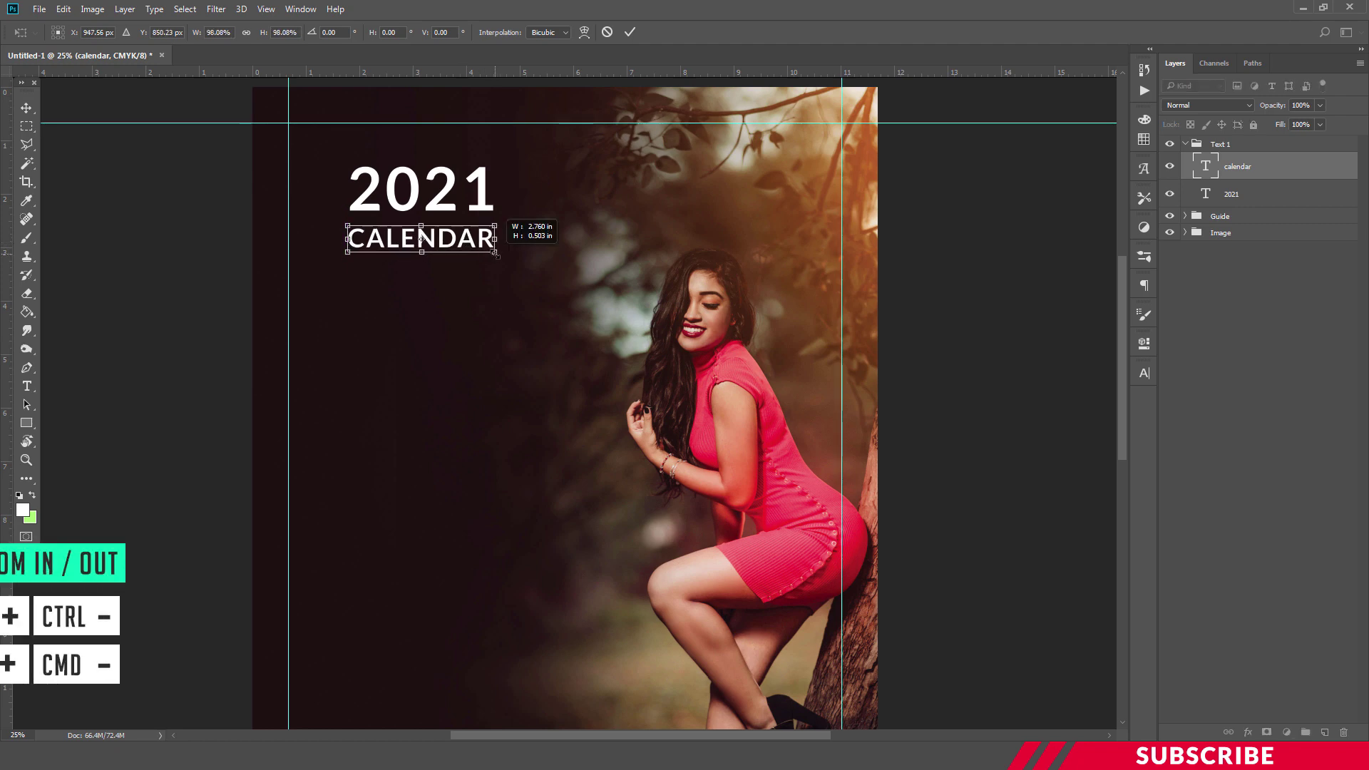
{"action": "key", "text": "Return"}
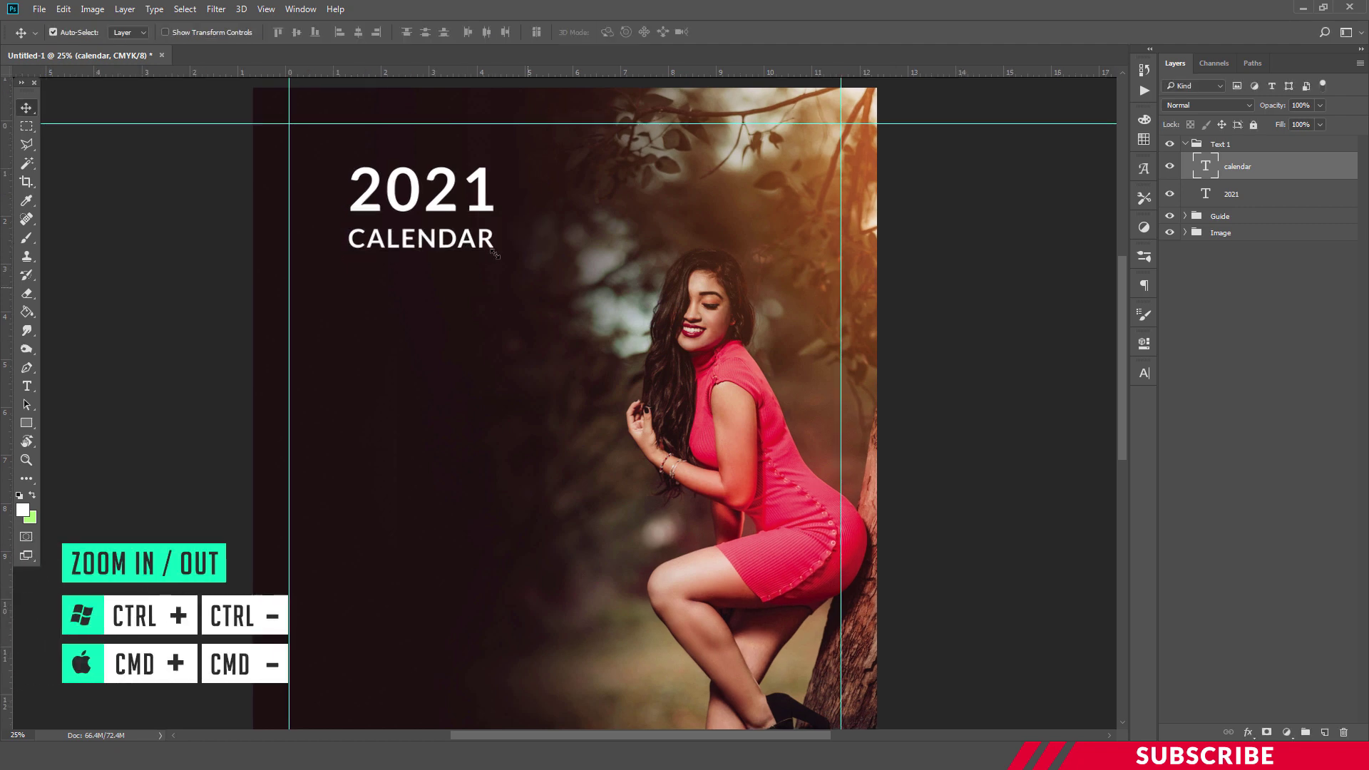
{"action": "key", "text": "ctrl+minus"}
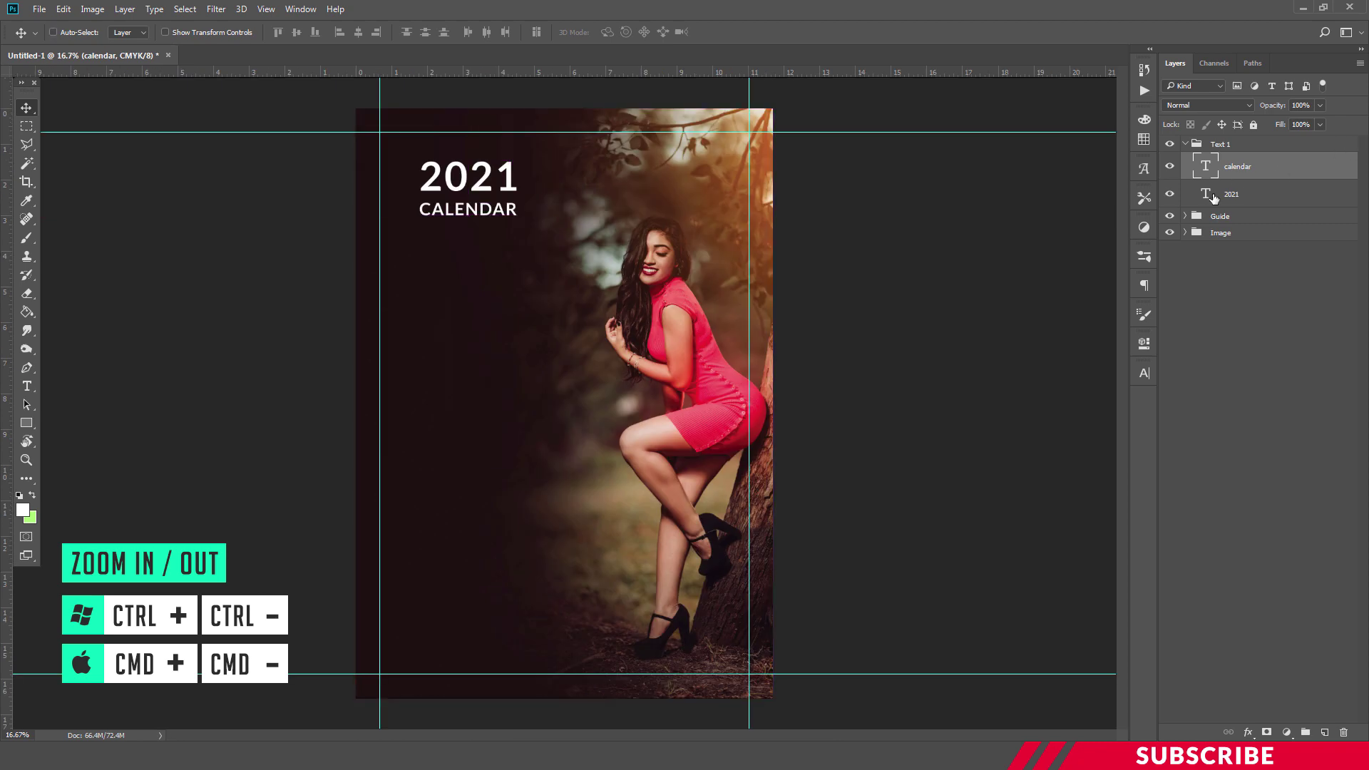
Shift the 2021 CALENDAR heading slightly right and collapse the Text 1 group.
{"action": "left_click", "coordinate": [1218, 197], "text": "shift"}
{"action": "left_click_drag", "start_coordinate": [467, 189], "coordinate": [480, 188]}
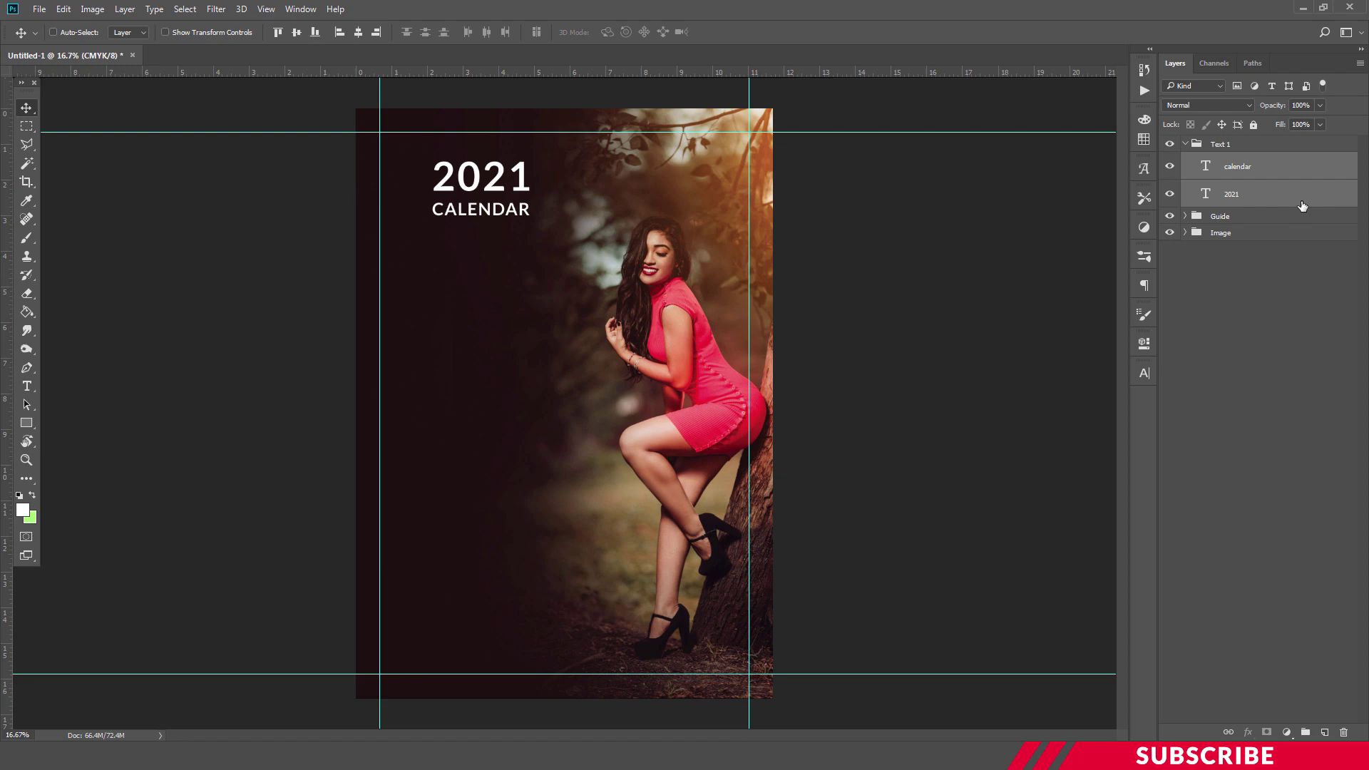
{"action": "left_click", "coordinate": [1189, 145]}
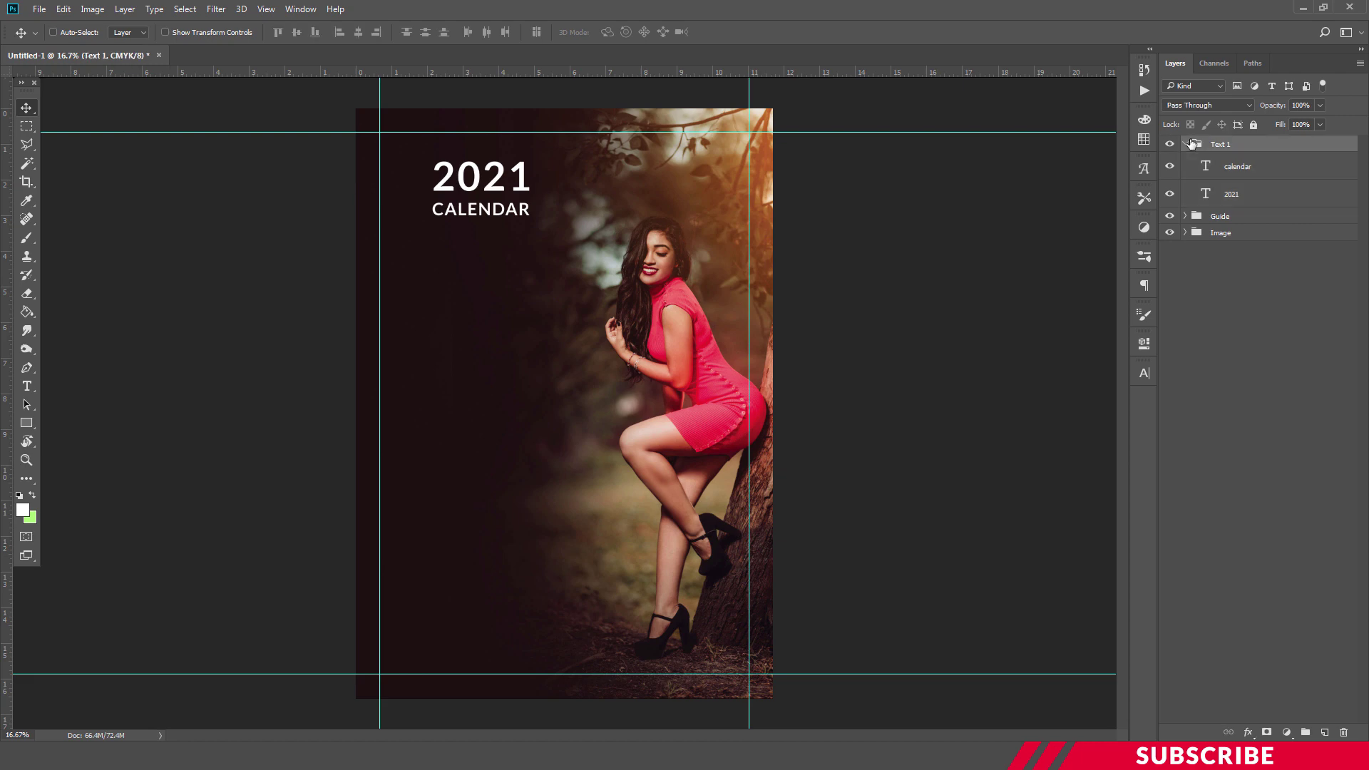
{"action": "left_click", "coordinate": [1187, 145]}
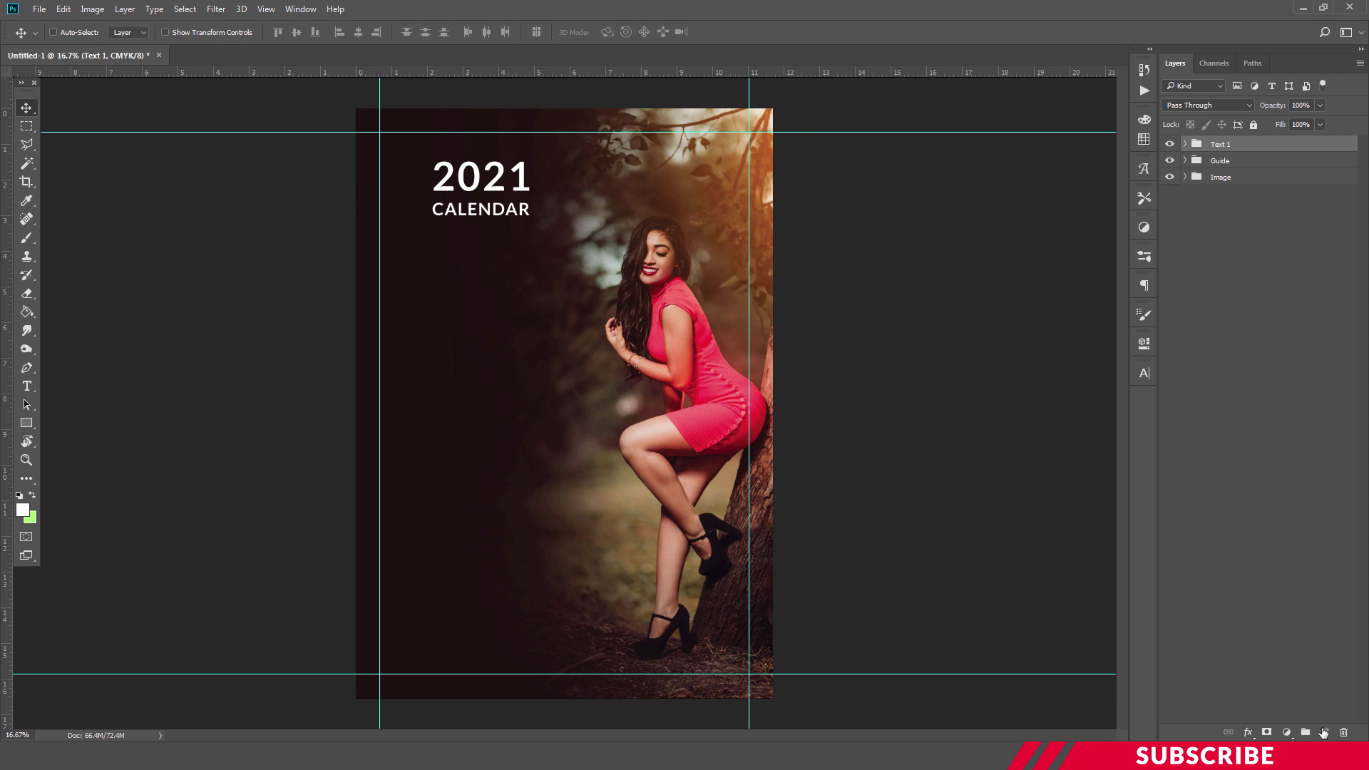
Add a new empty layer inside a group named 'Jan'.
{"action": "left_click", "coordinate": [1325, 732]}
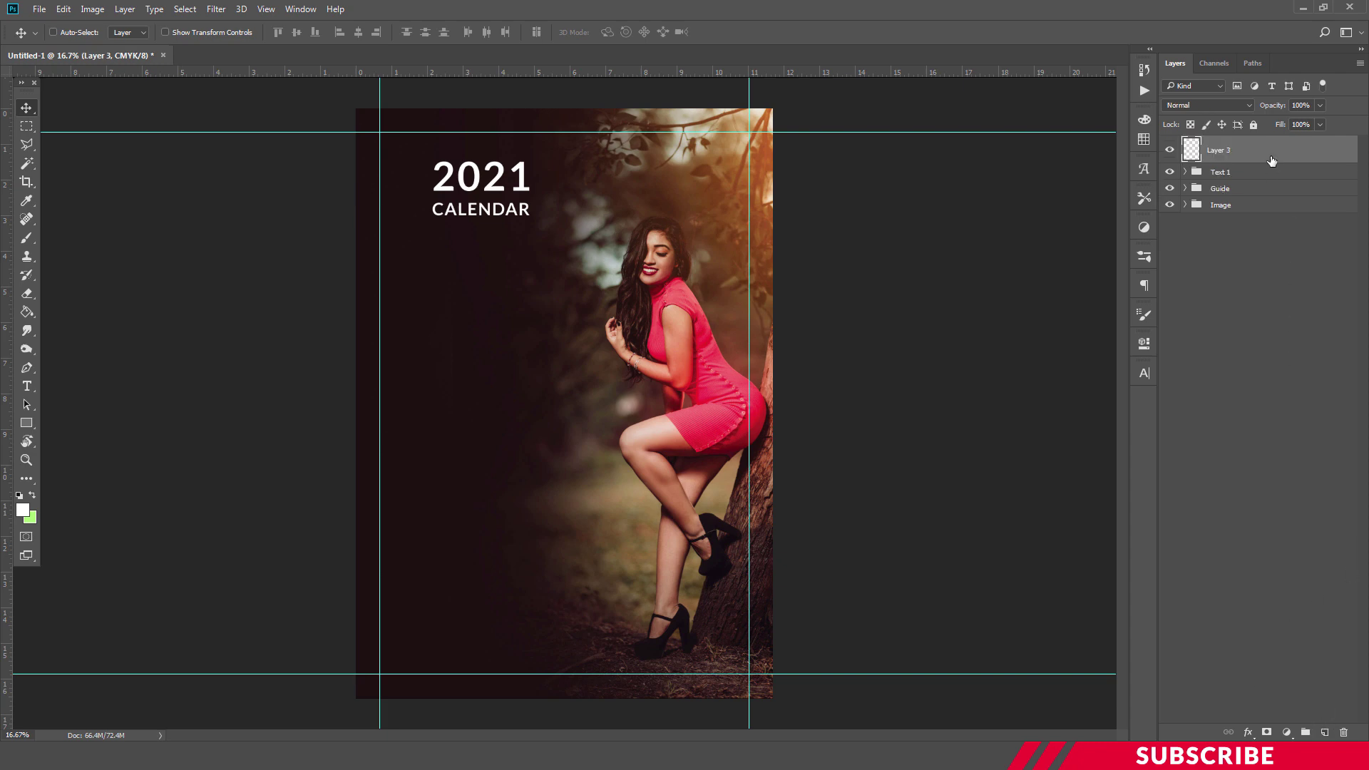
{"action": "key", "text": "ctrl+g"}
{"action": "double_click", "coordinate": [1224, 144]}
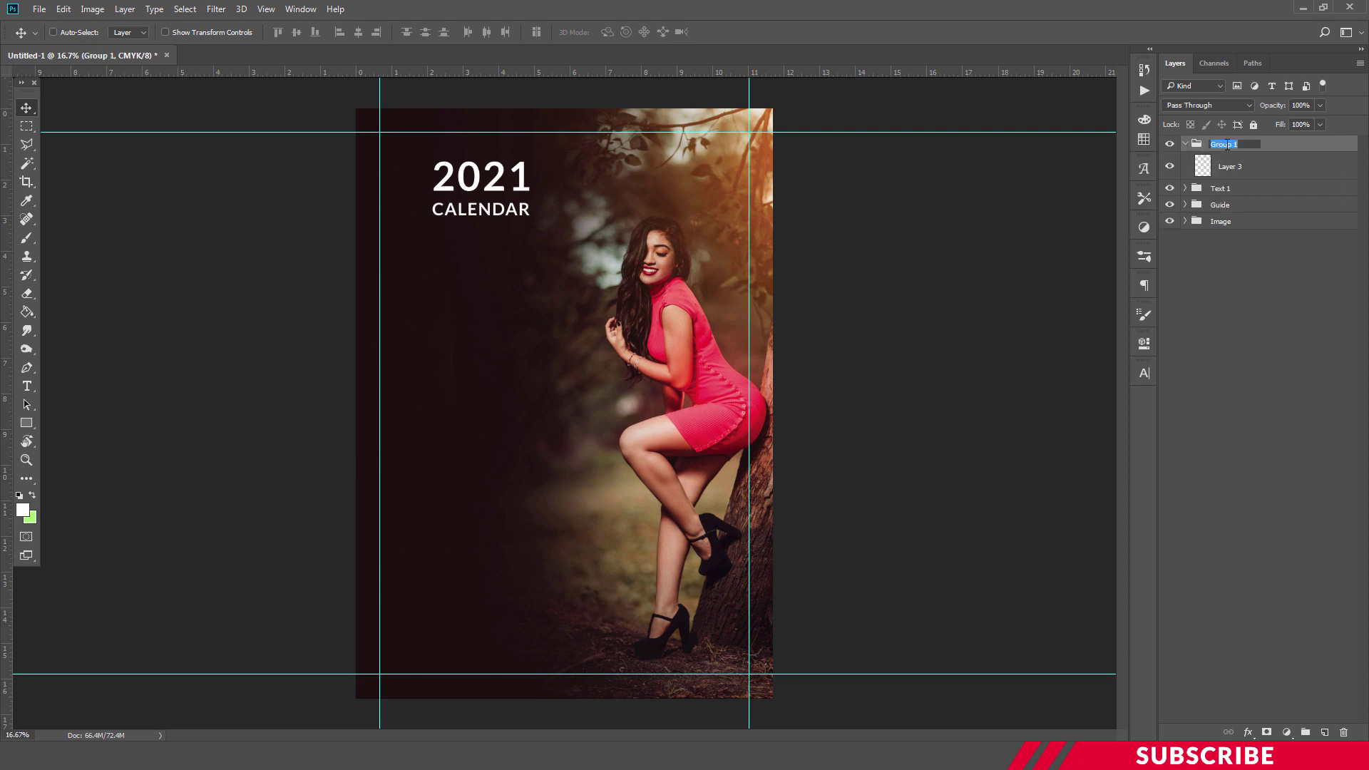
{"action": "type", "text": "3"}
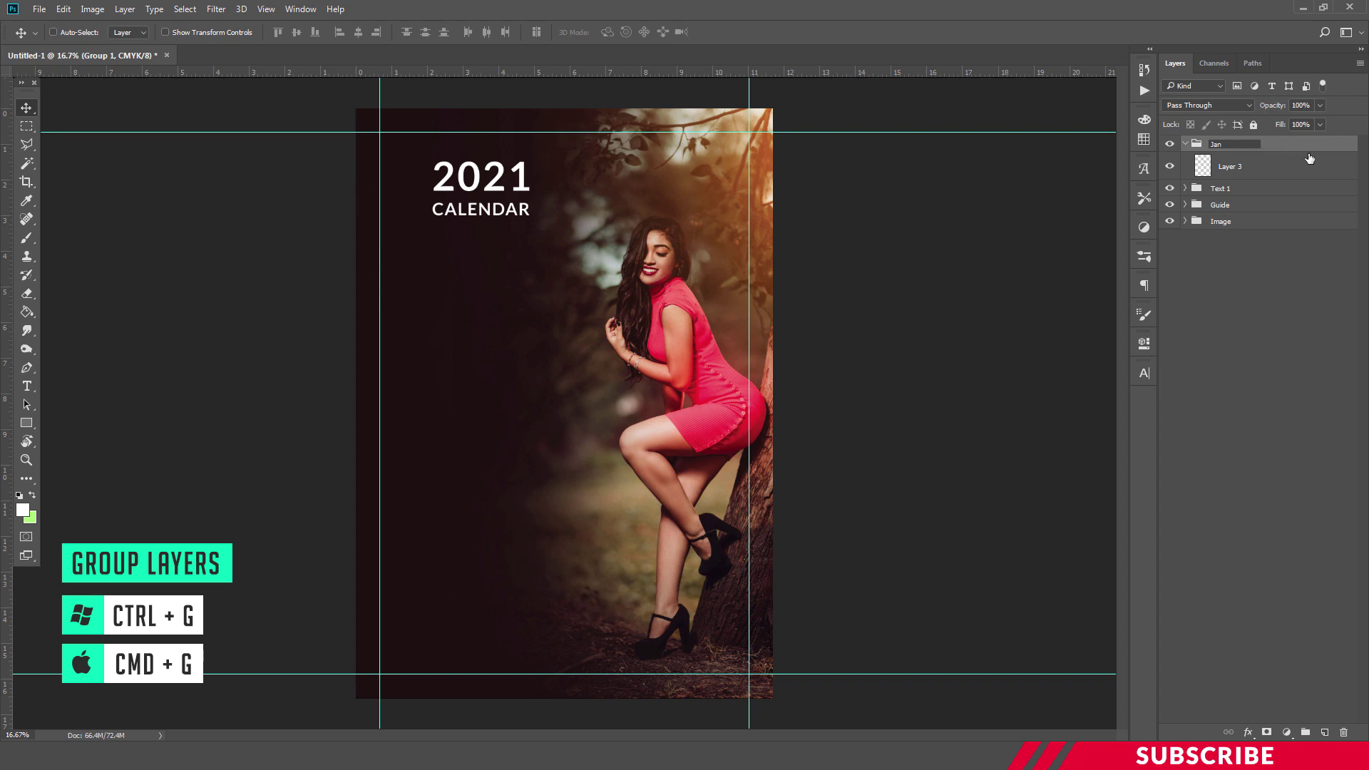
{"action": "left_click", "coordinate": [1284, 166]}
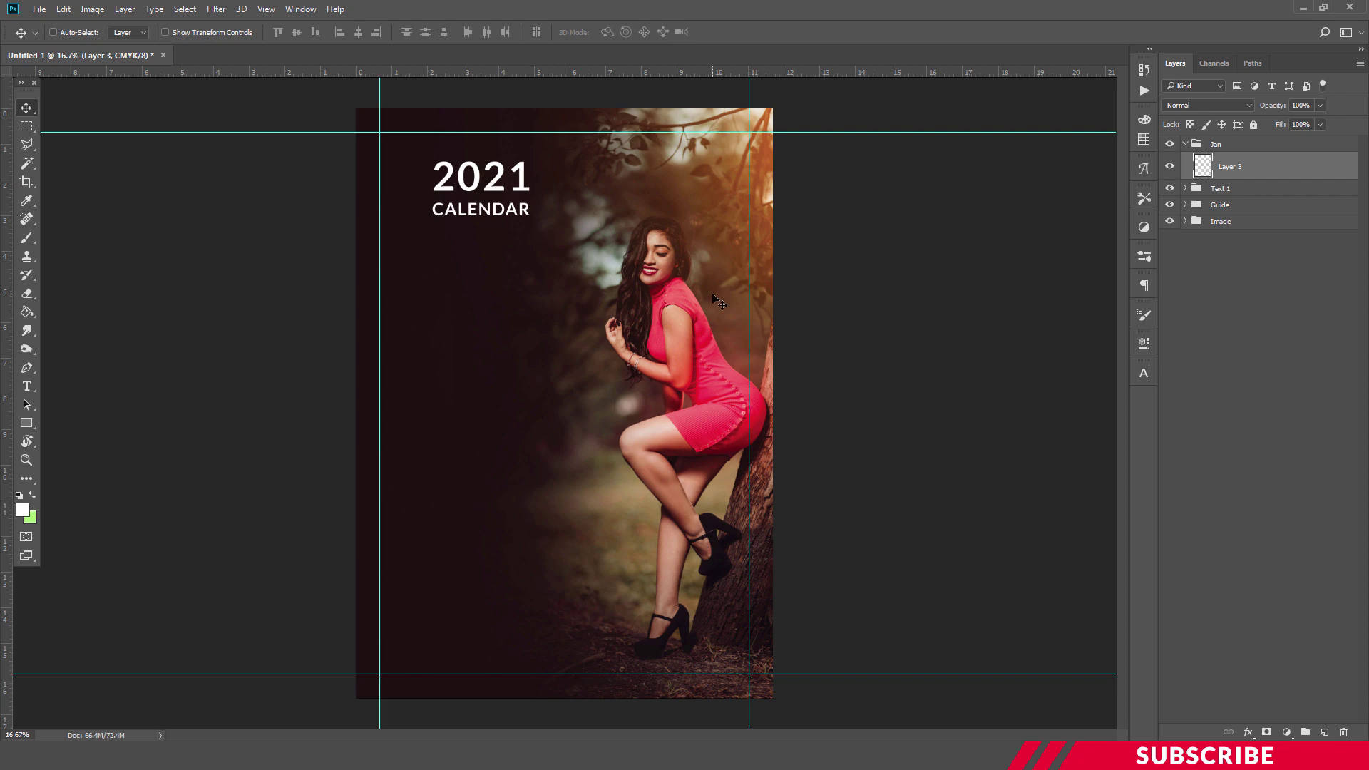
Rename the empty layer 'Base' and set the foreground colour to black.
{"action": "double_click", "coordinate": [1230, 166]}
{"action": "type", "text": "Base"}
{"action": "key", "text": "Return"}
{"action": "left_click", "coordinate": [22, 509]}
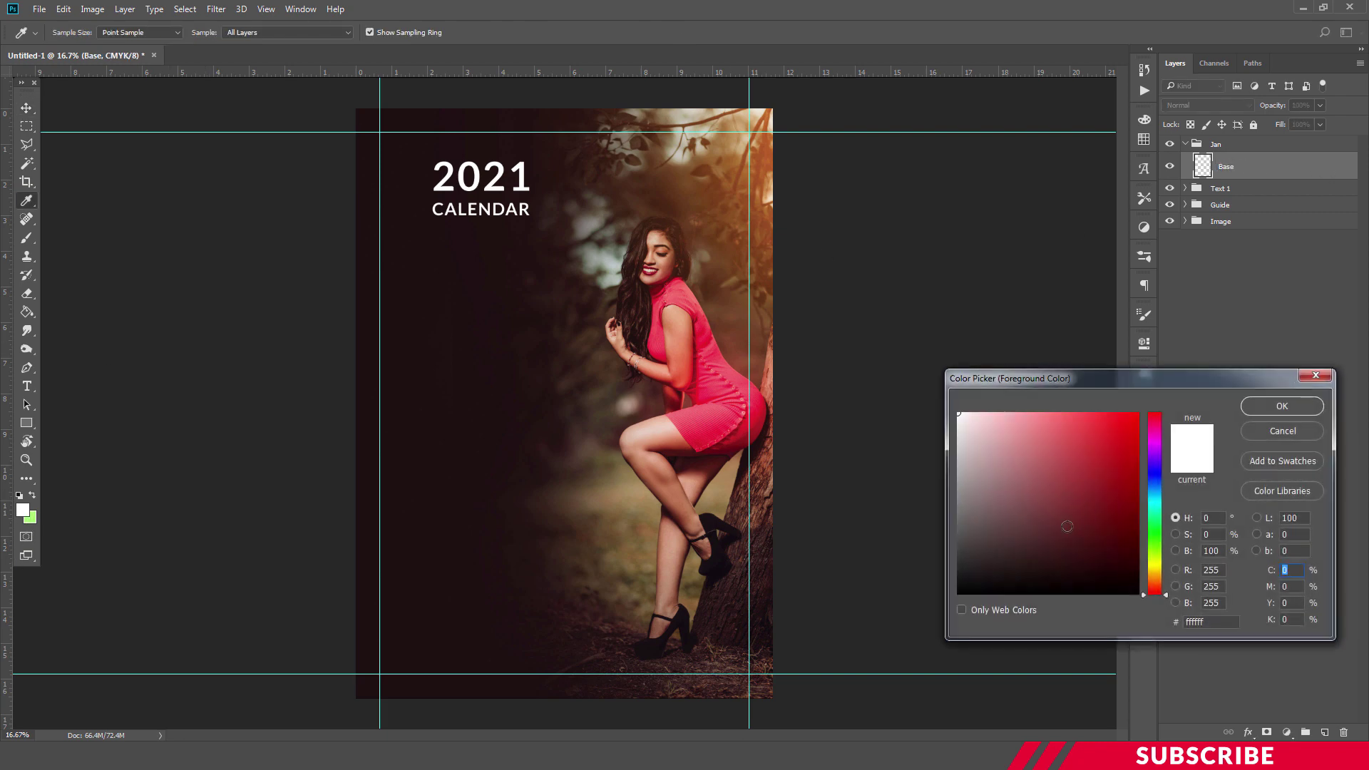
{"action": "left_click", "coordinate": [841, 648]}
{"action": "left_click", "coordinate": [1282, 406]}
{"action": "key", "text": "v"}
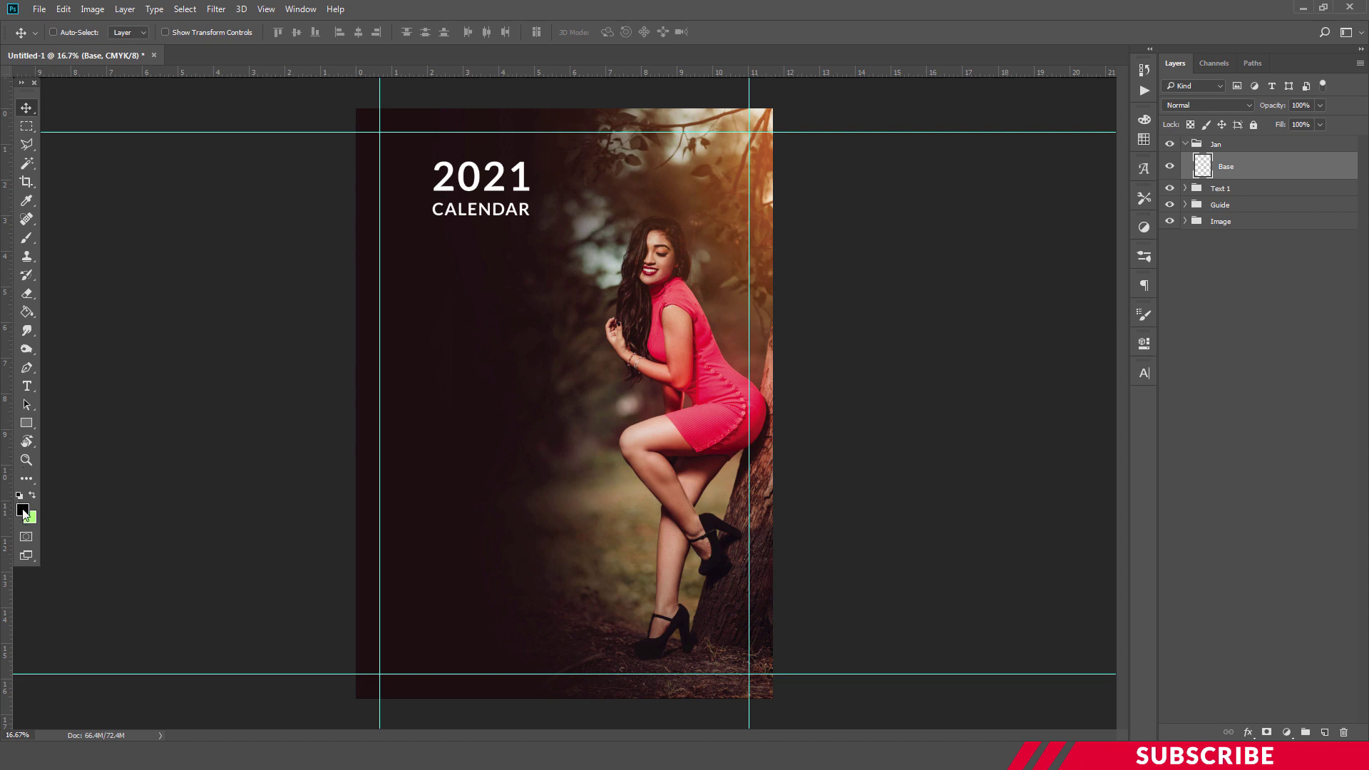
Draw a black 964 × 573 px rectangle with the Rectangle tool.
{"action": "right_click", "coordinate": [26, 423]}
{"action": "left_click", "coordinate": [56, 425]}
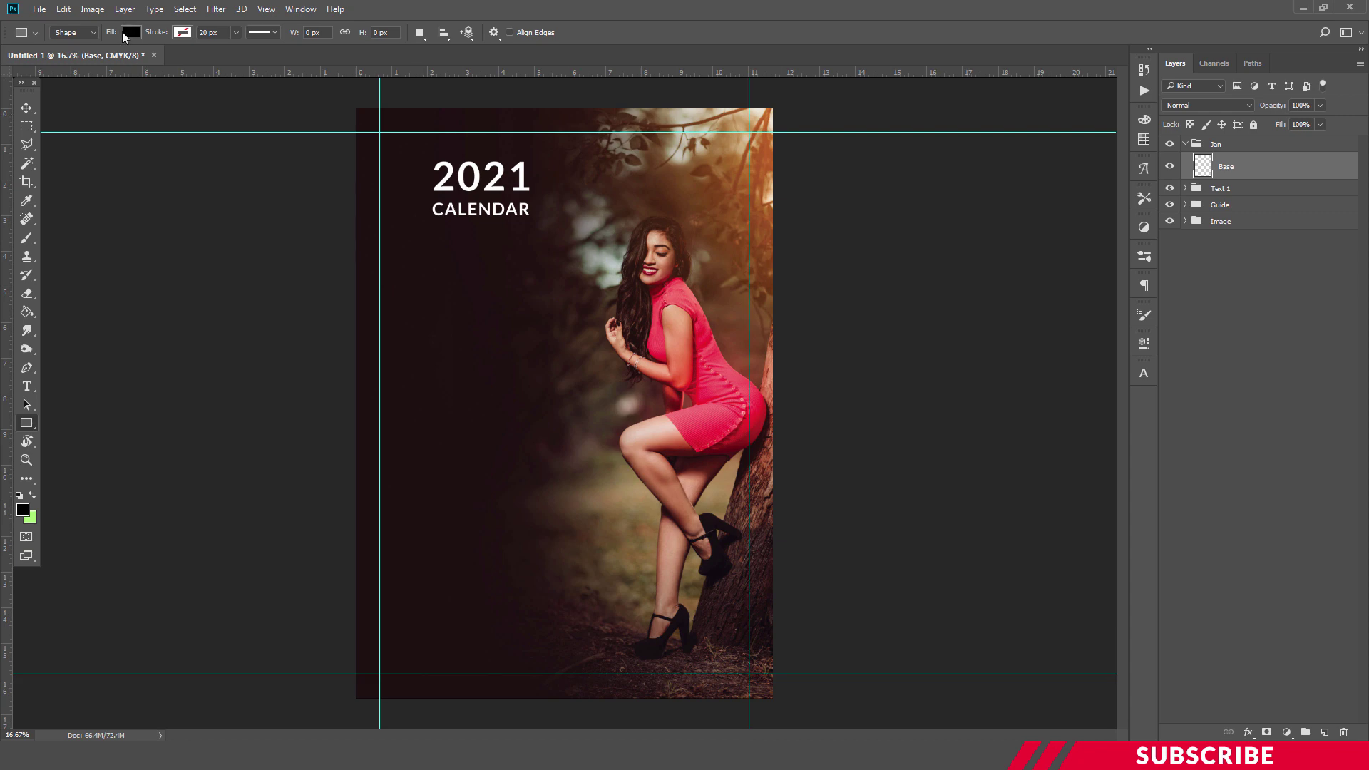
{"action": "left_click", "coordinate": [490, 311]}
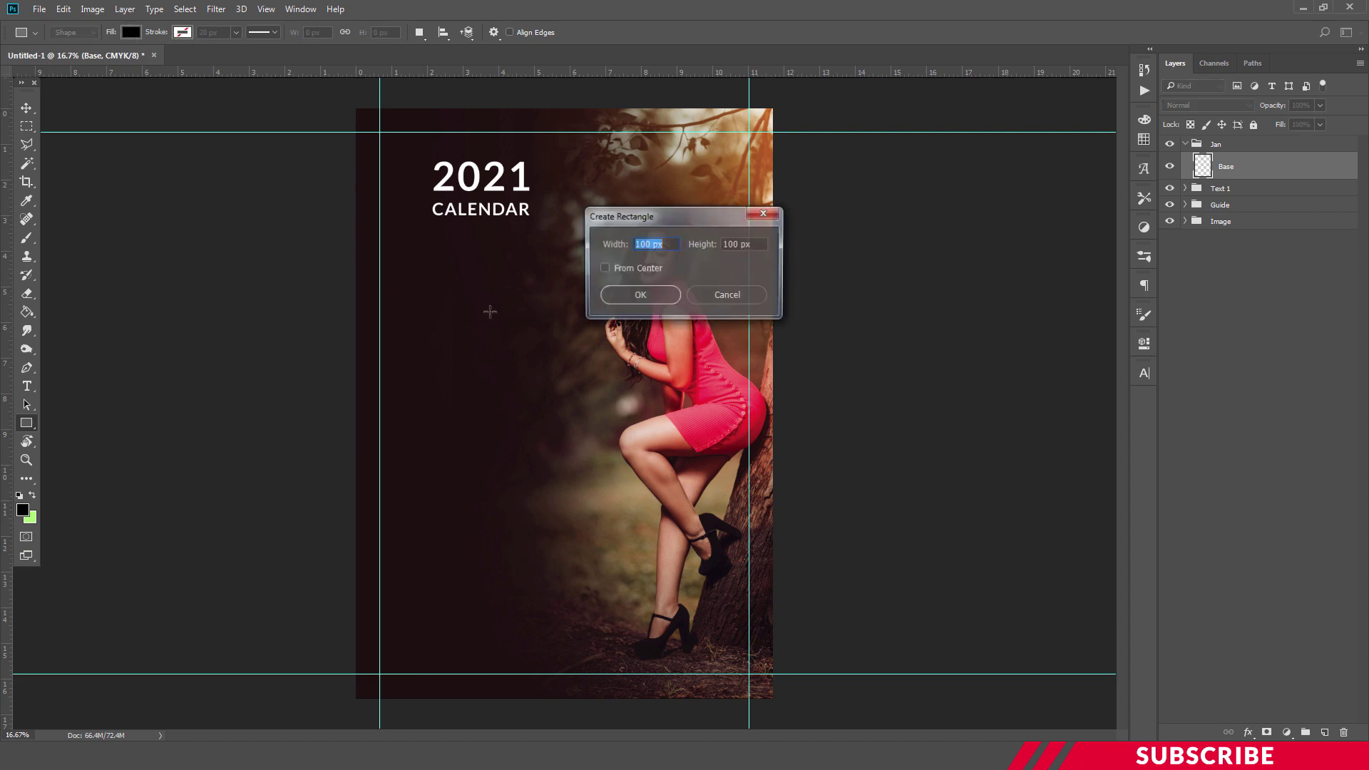
{"action": "type", "text": "964"}
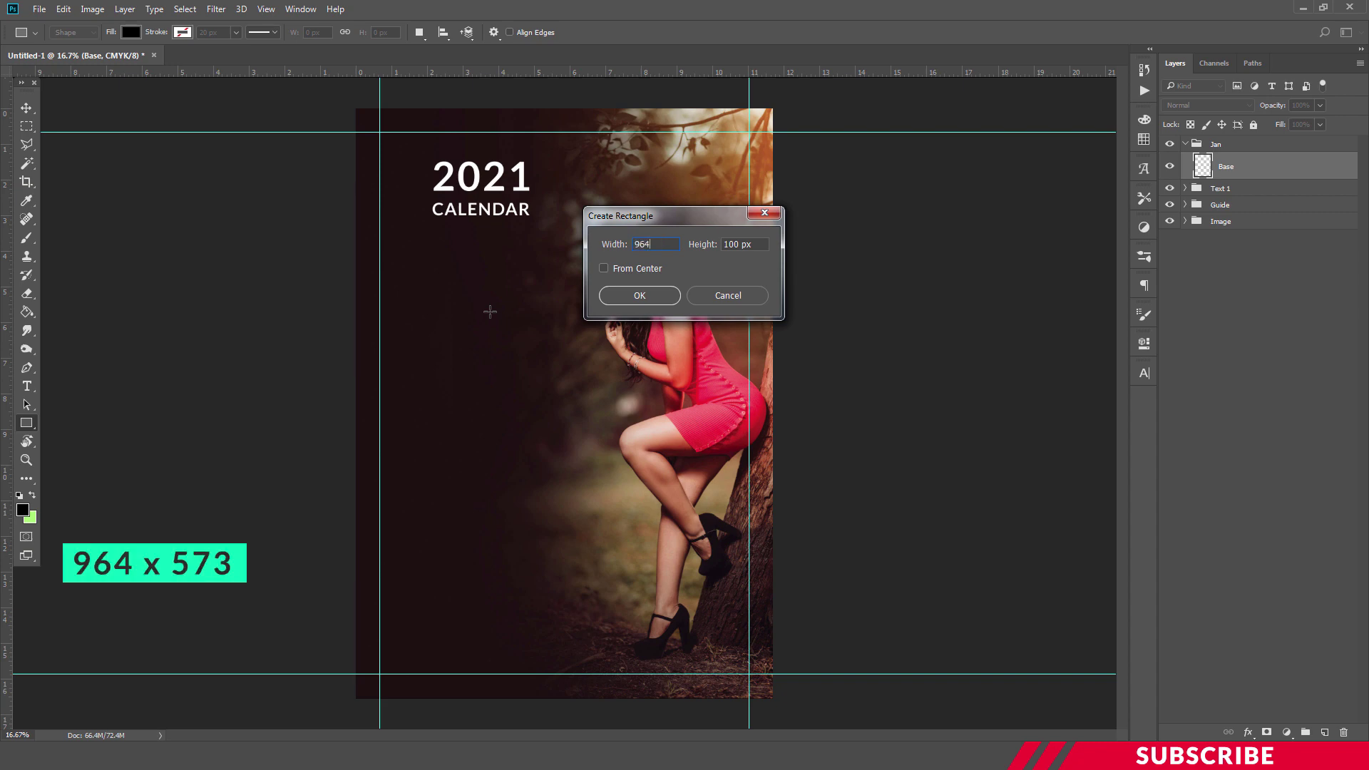
{"action": "key", "text": "Tab"}
{"action": "type", "text": "57"}
{"action": "left_click", "coordinate": [651, 296]}
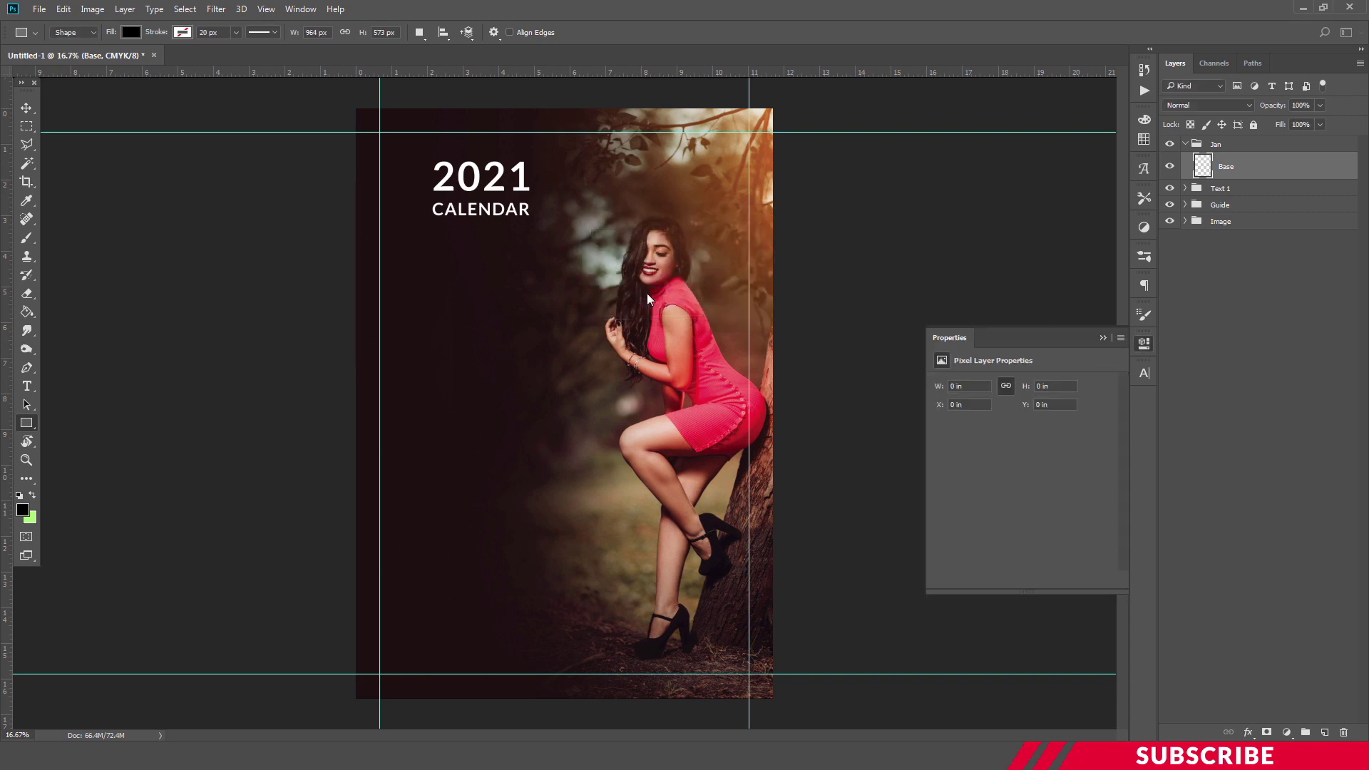
{"action": "left_click", "coordinate": [1145, 343]}
Set the rectangle to 40% opacity and align it to the left guide below the heading.
{"action": "key", "text": "ctrl+plus"}
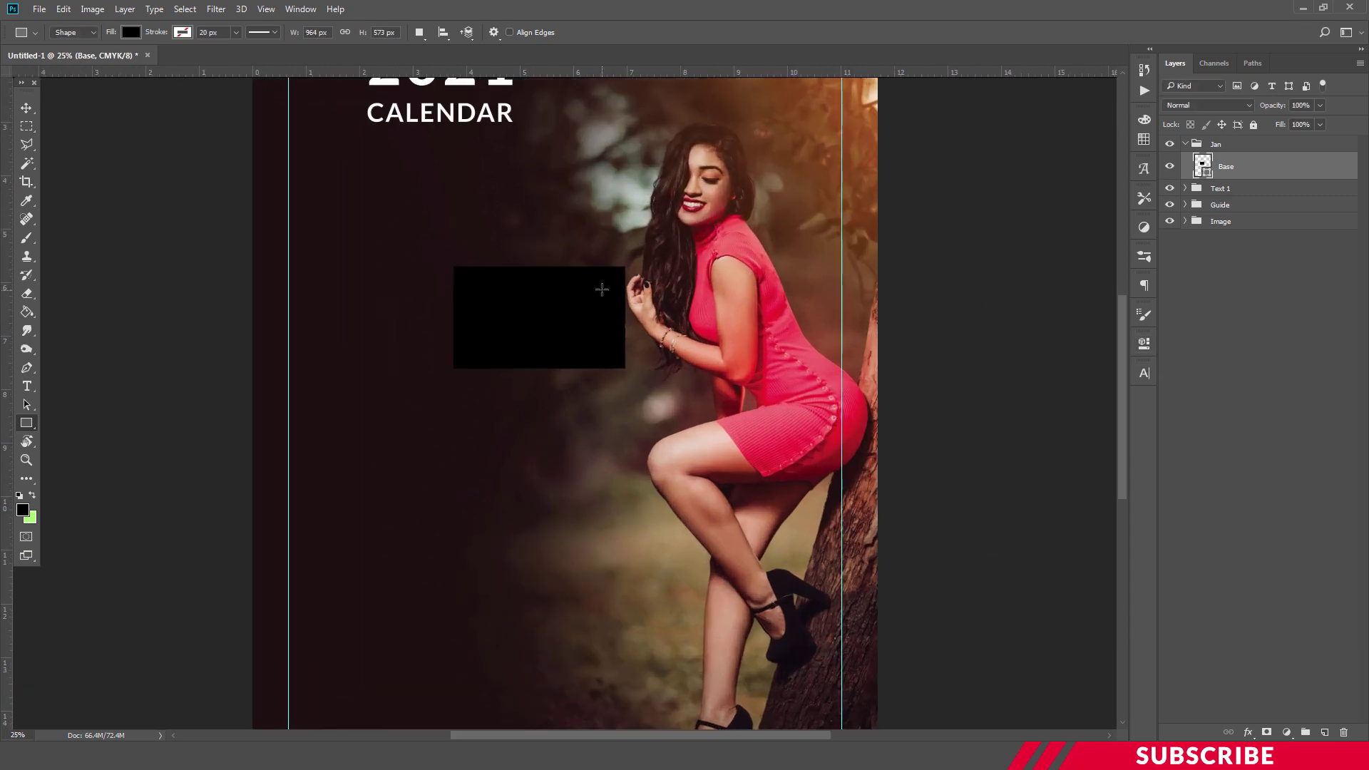
{"action": "scroll", "coordinate": [1034, 271], "scroll_direction": "up", "scroll_amount": 3}
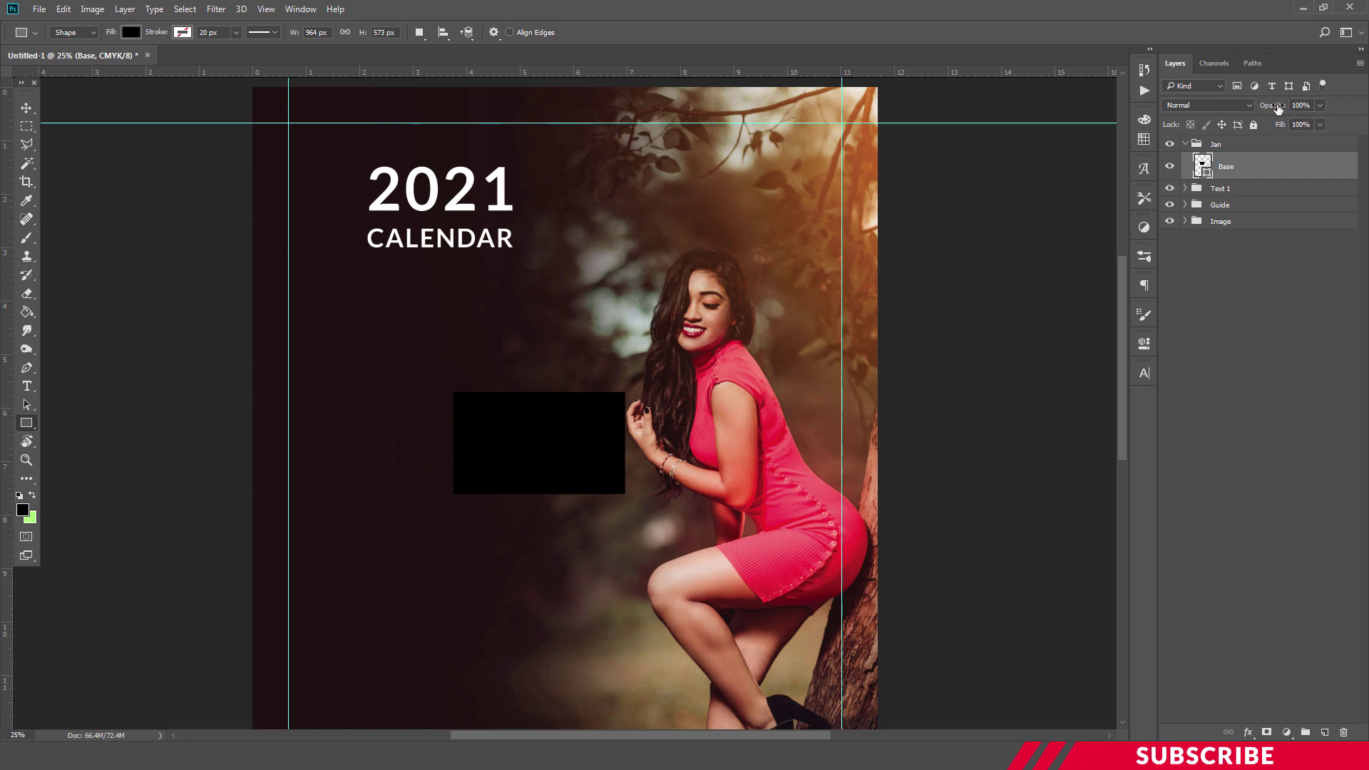
{"action": "left_click", "coordinate": [1309, 105]}
{"action": "type", "text": "40"}
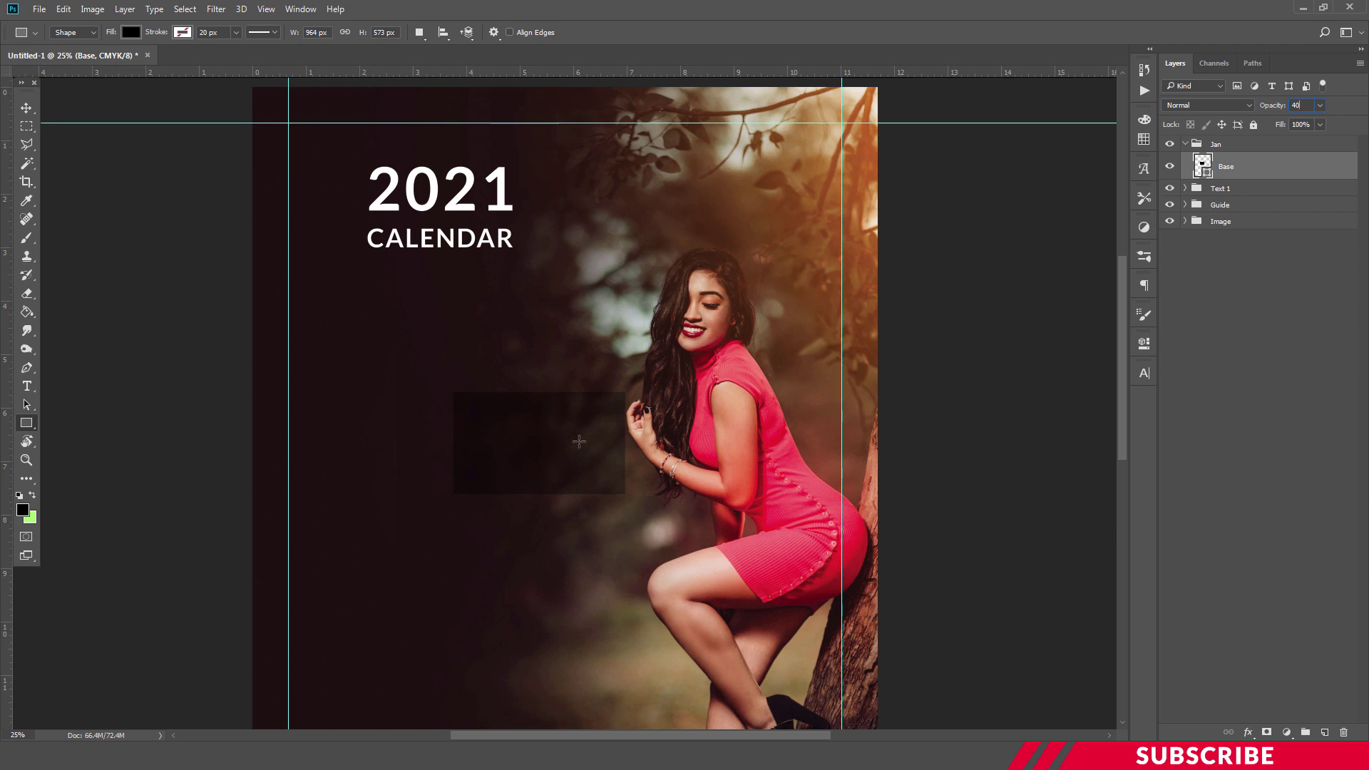
{"action": "key", "text": "Return"}
{"action": "key", "text": "v"}
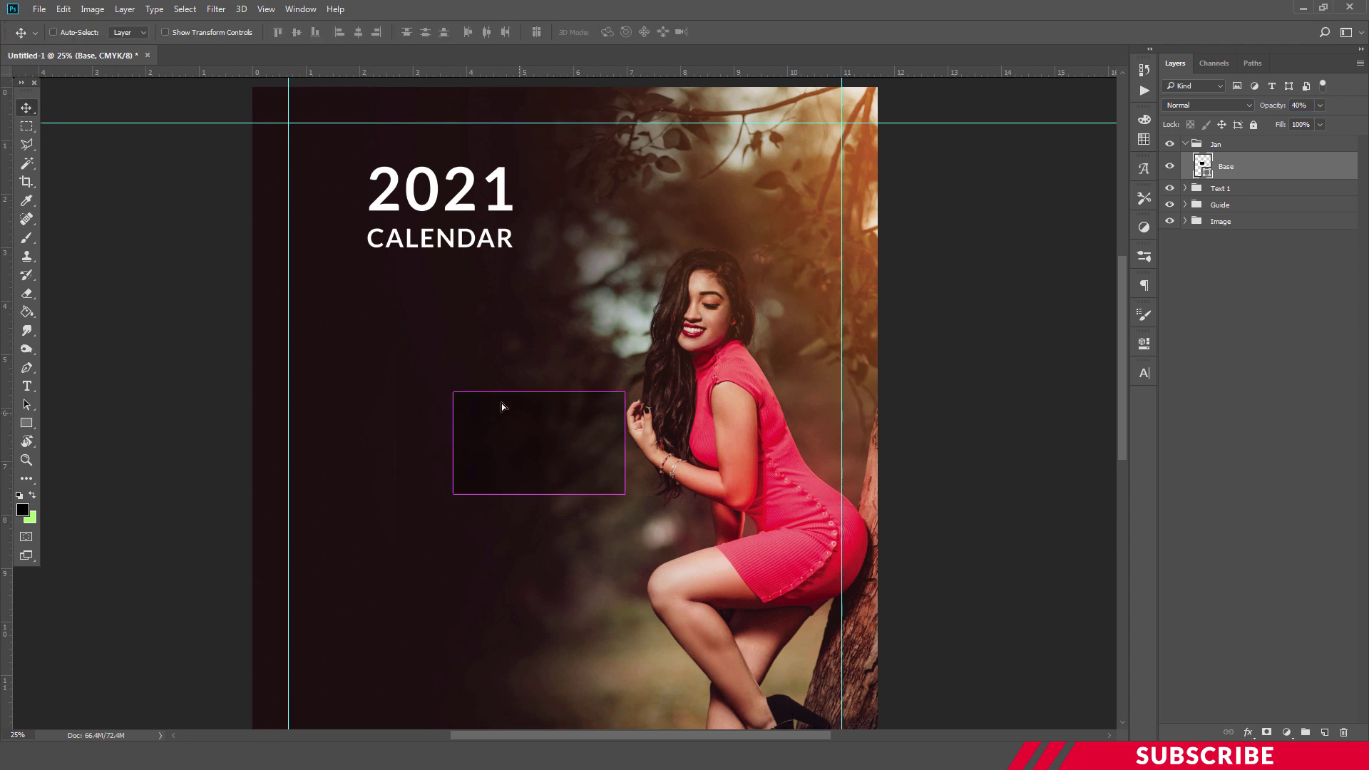
{"action": "left_click_drag", "start_coordinate": [502, 406], "coordinate": [399, 332]}
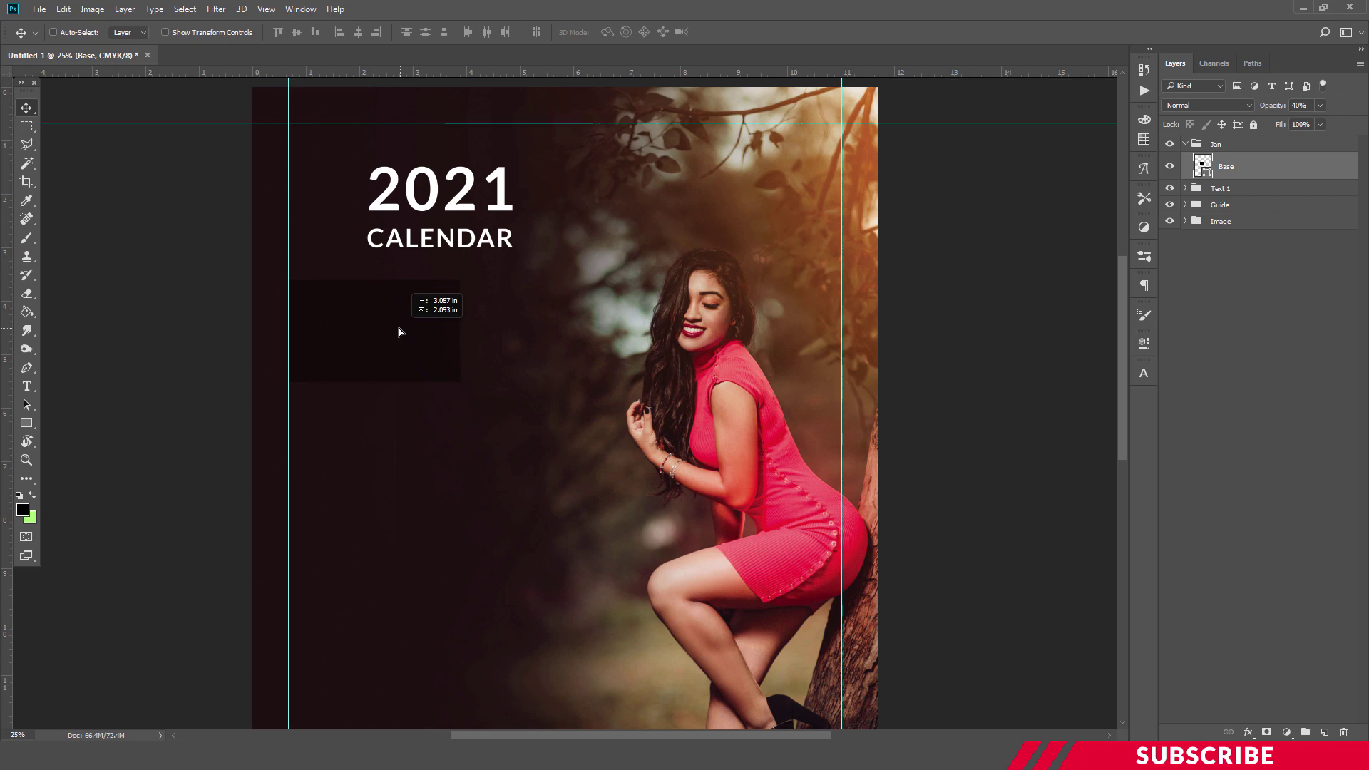
{"action": "left_click_drag", "start_coordinate": [399, 328], "coordinate": [404, 334]}
Add a new empty layer above Base and name it Bar 1.
{"action": "left_click", "coordinate": [1325, 733]}
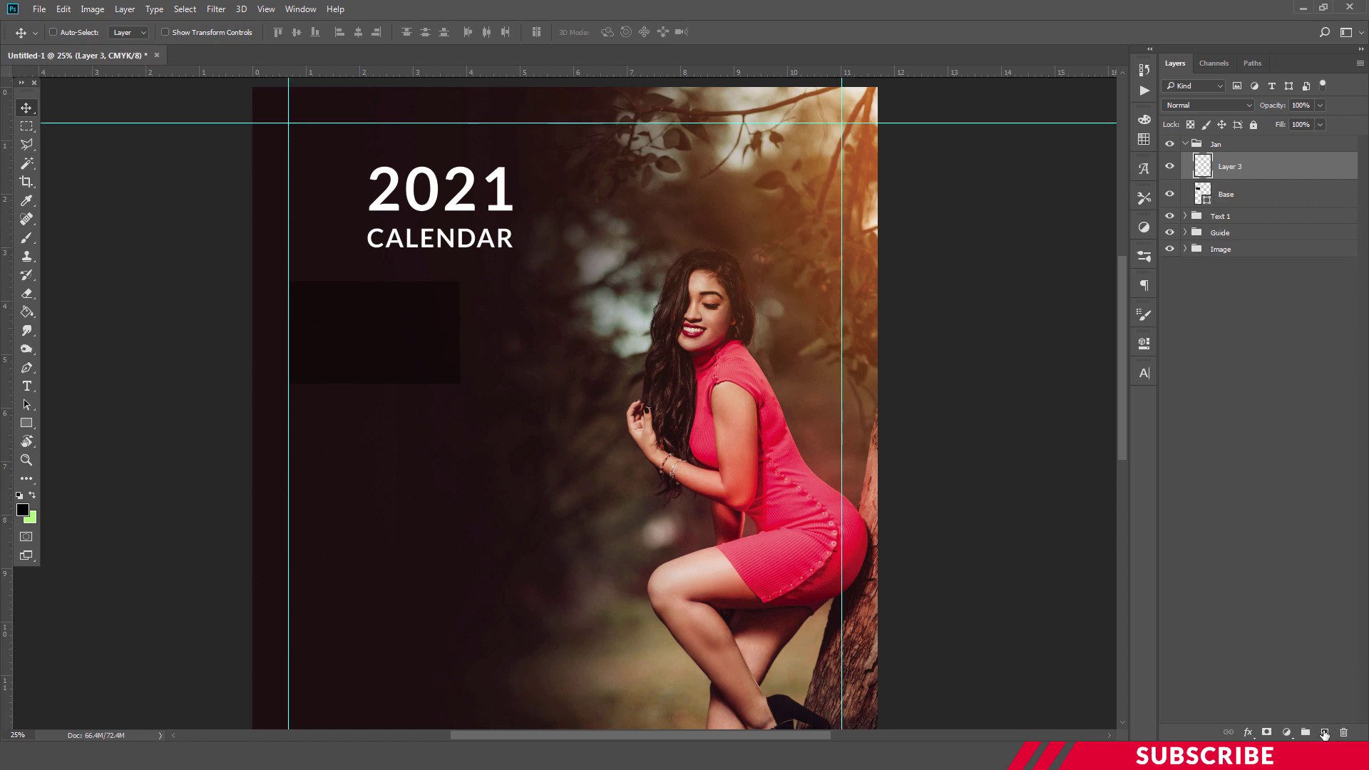
{"action": "double_click", "coordinate": [1236, 169]}
{"action": "type", "text": "Bar 1"}
{"action": "key", "text": "Return"}
Set the foreground colour to the dress red, brightened to pinkish red #fa2944.
{"action": "left_click", "coordinate": [23, 510]}
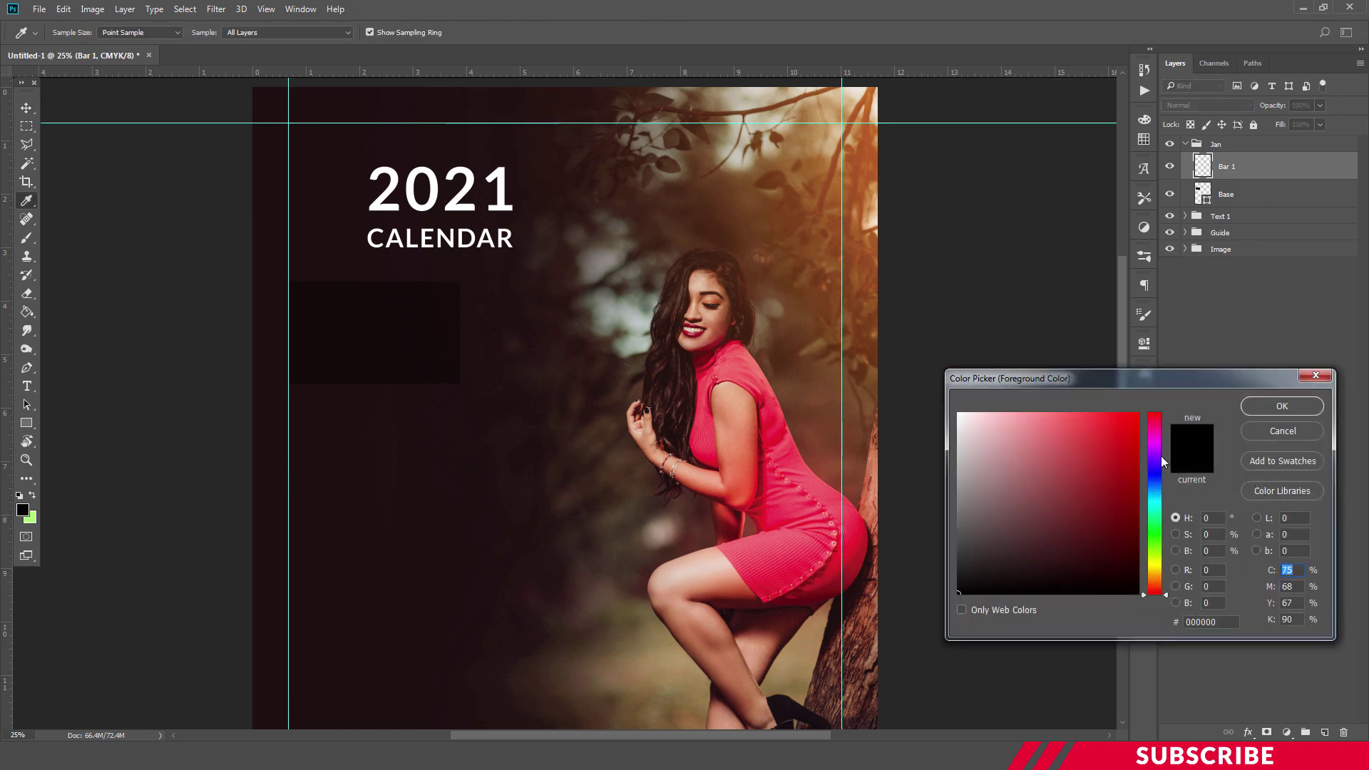
{"action": "left_click", "coordinate": [790, 480]}
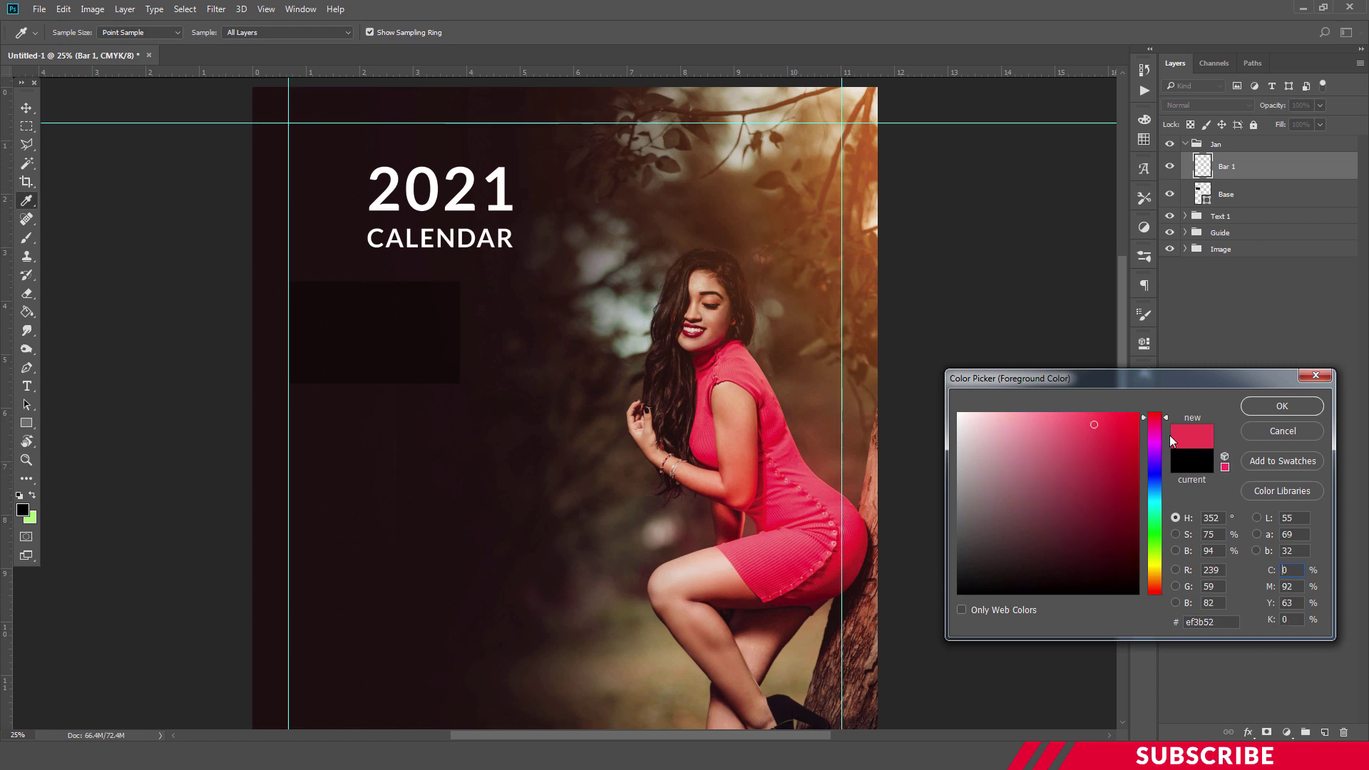
{"action": "left_click_drag", "start_coordinate": [1115, 426], "coordinate": [1109, 415]}
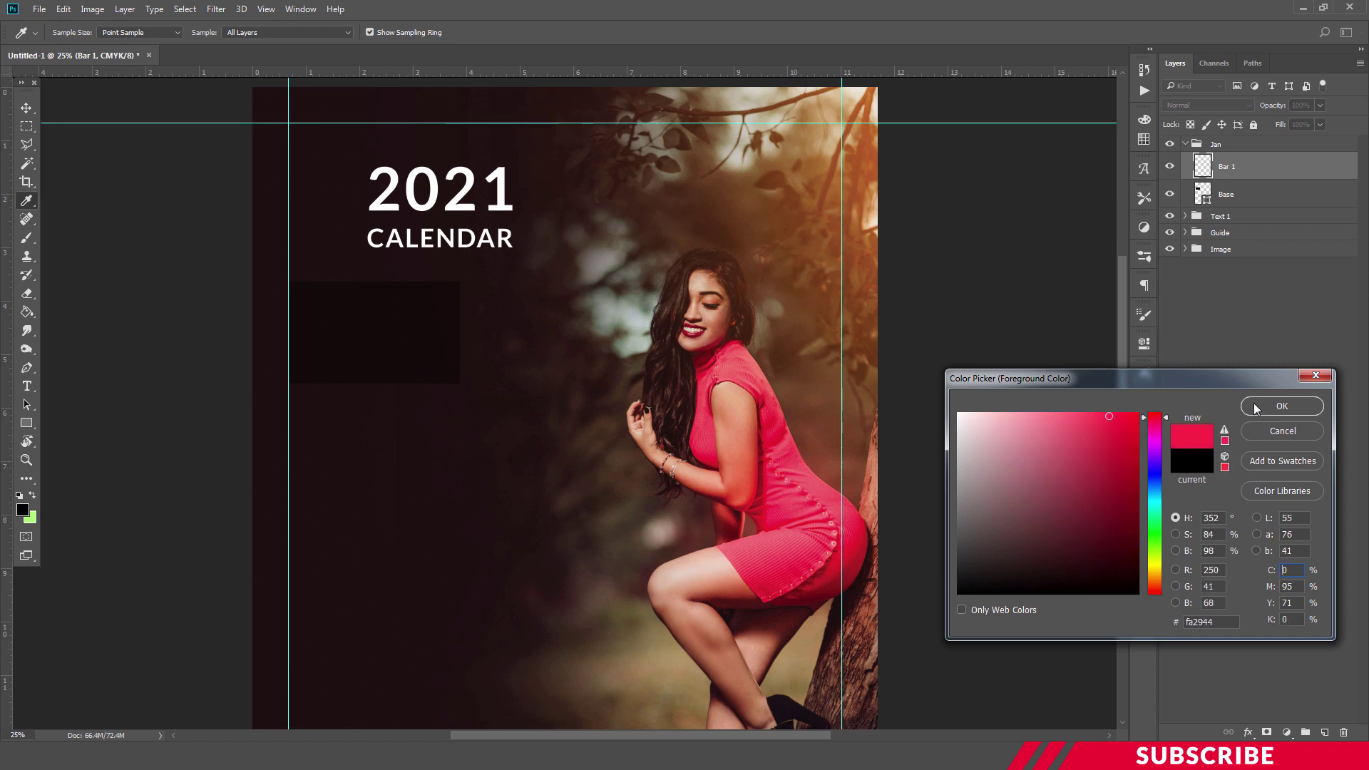
{"action": "left_click", "coordinate": [1255, 406]}
Draw a red 965 × 100 px rectangle for the bar.
{"action": "right_click", "coordinate": [26, 421]}
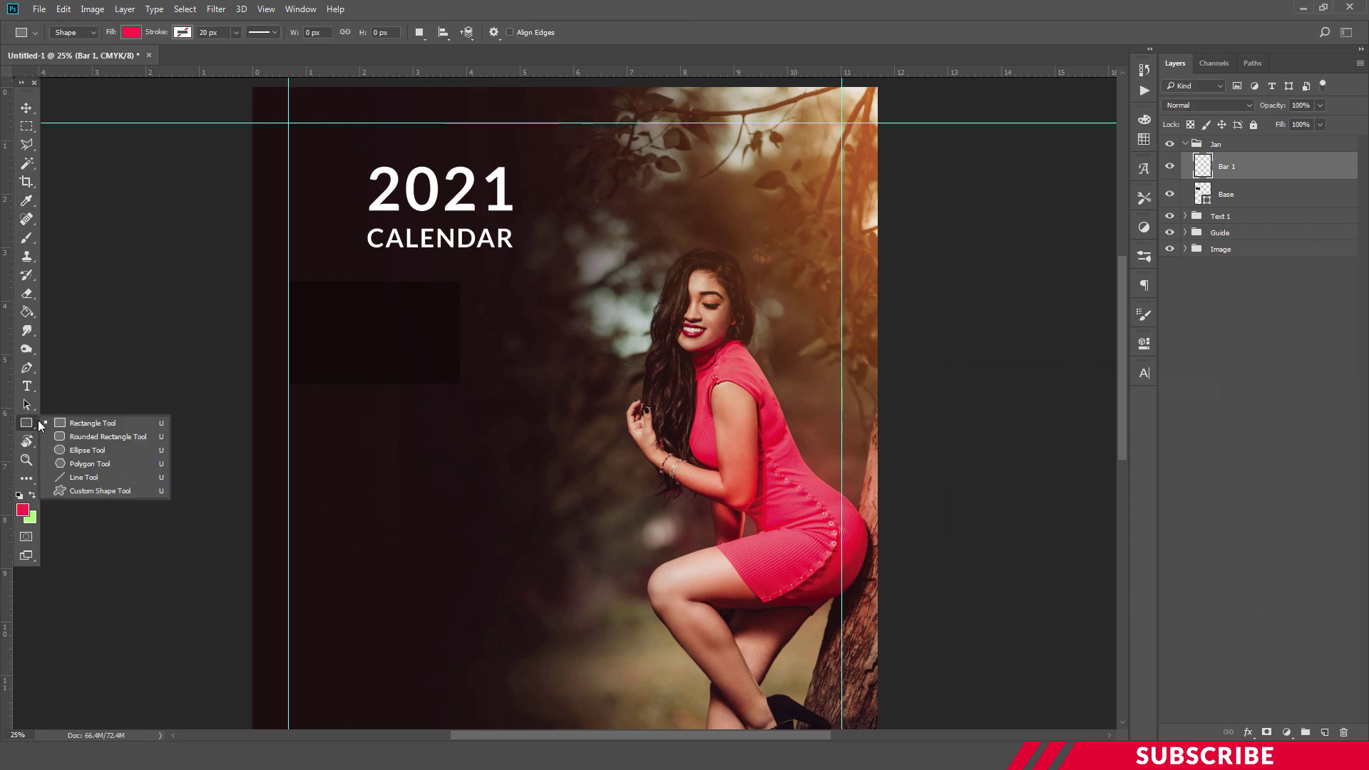
{"action": "left_click", "coordinate": [47, 421]}
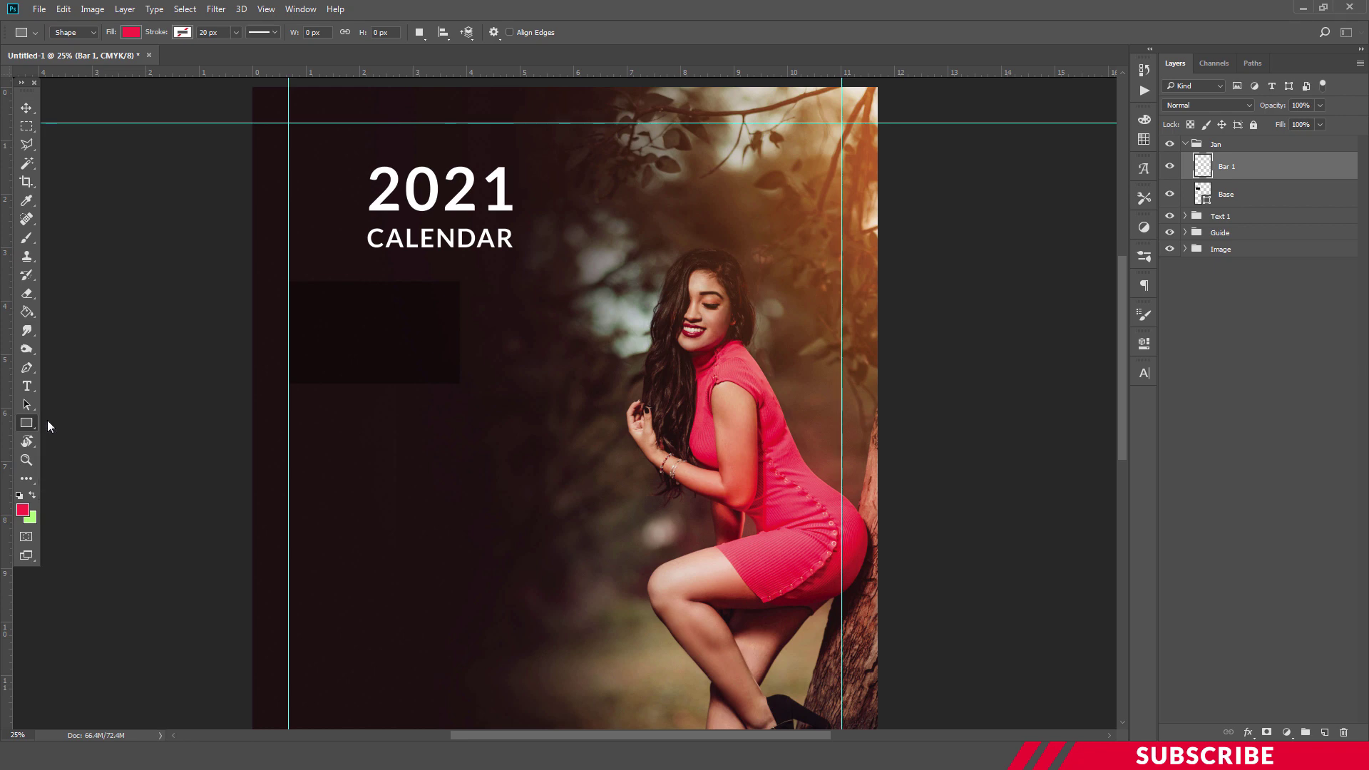
{"action": "left_click", "coordinate": [451, 426]}
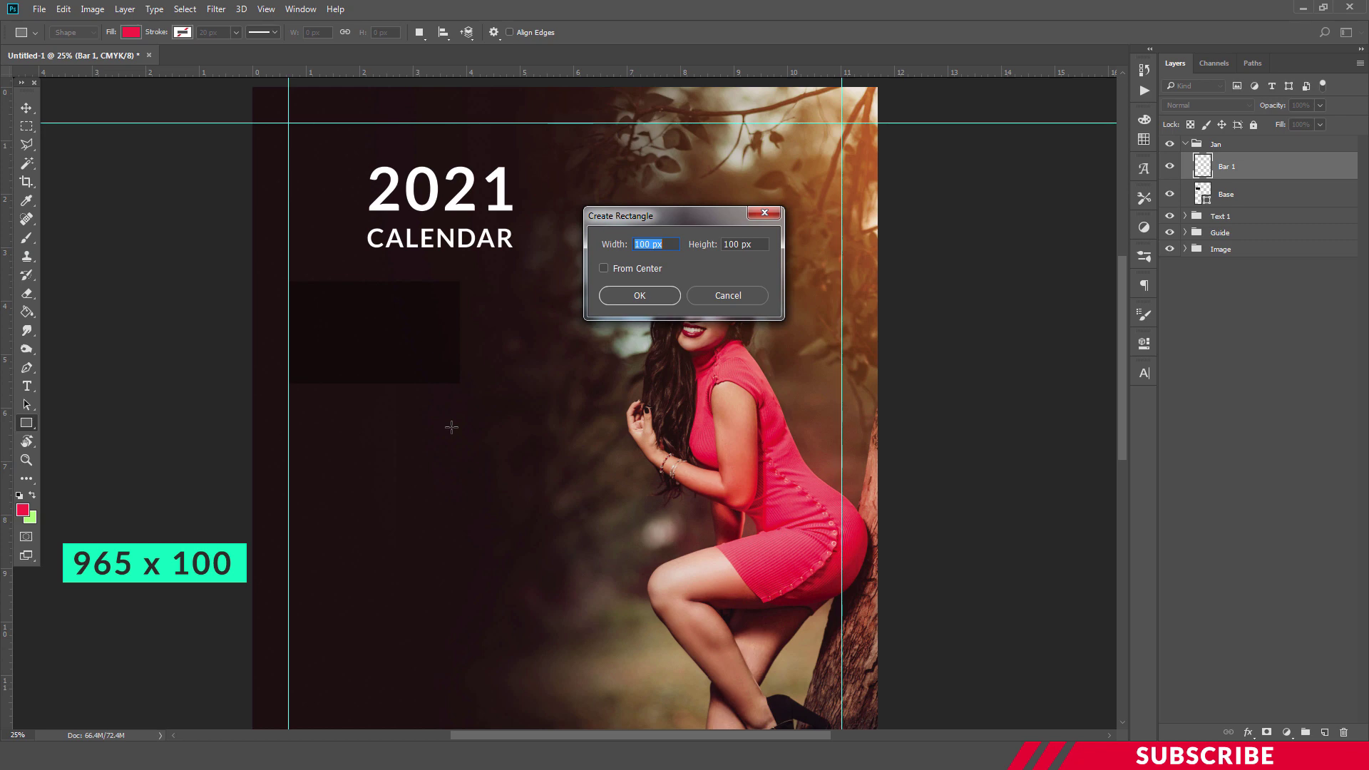
{"action": "type", "text": "965"}
{"action": "key", "text": "Tab"}
{"action": "type", "text": "10"}
{"action": "type", "text": "0"}
{"action": "left_click", "coordinate": [659, 293]}
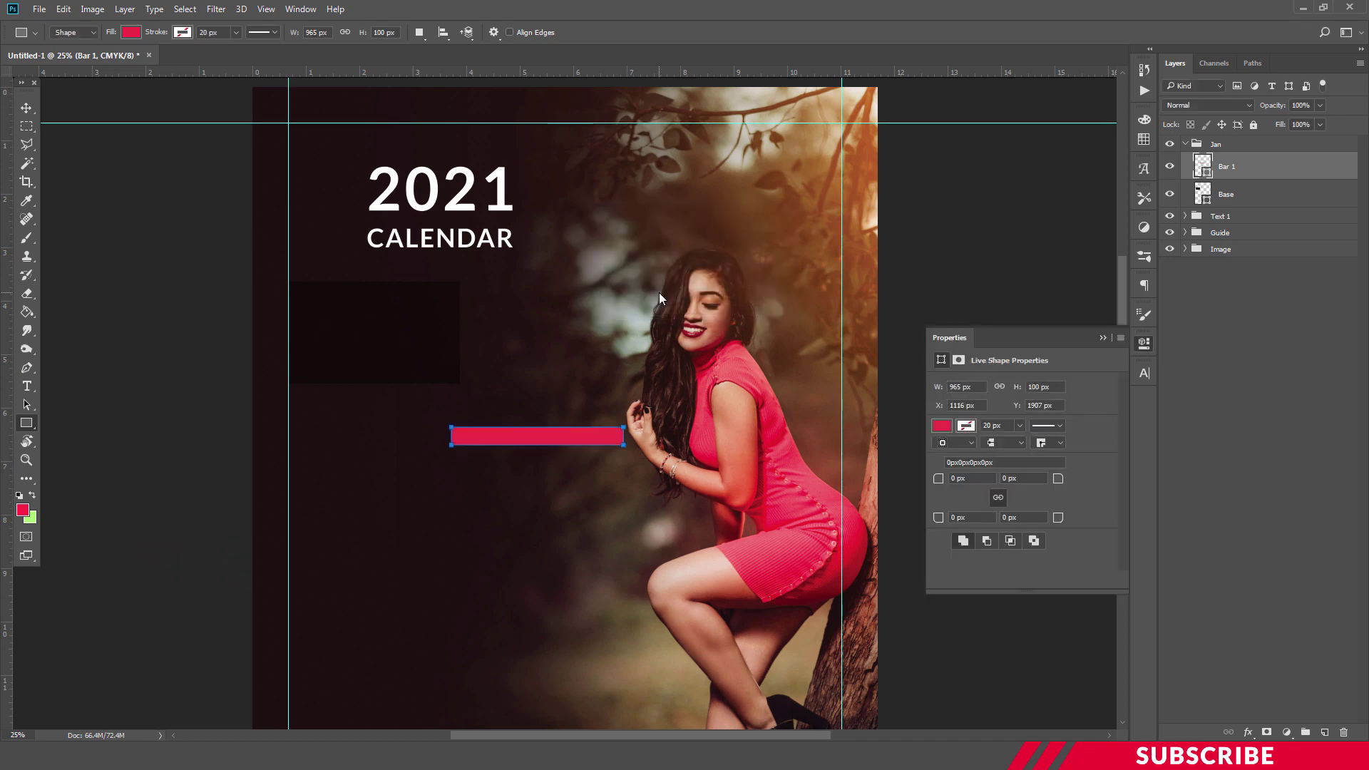
Move the red bar onto the top edge of the dark January block.
{"action": "left_click", "coordinate": [1144, 344]}
{"action": "key", "text": "v"}
{"action": "left_click_drag", "start_coordinate": [531, 439], "coordinate": [368, 294]}
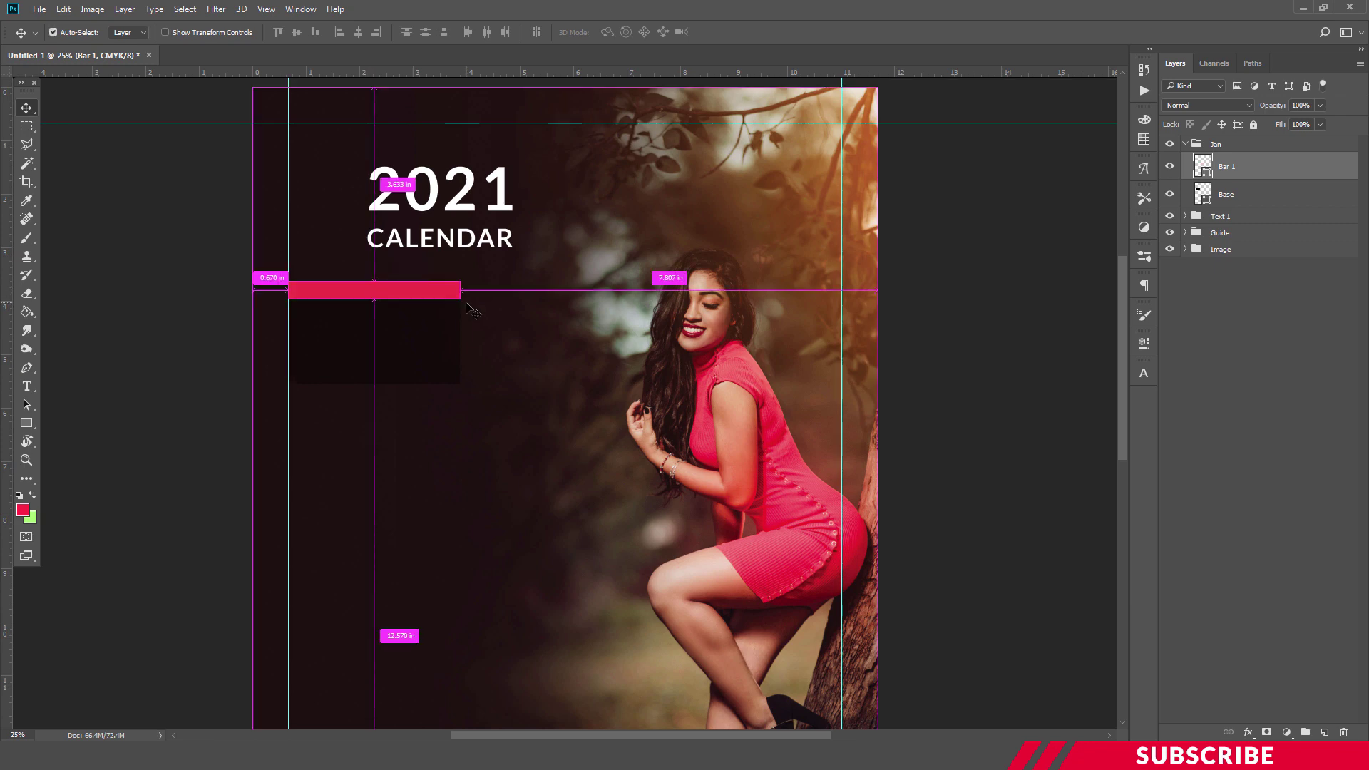
{"action": "key", "text": "ctrl+plus"}
{"action": "left_click_drag", "start_coordinate": [606, 733], "coordinate": [556, 734]}
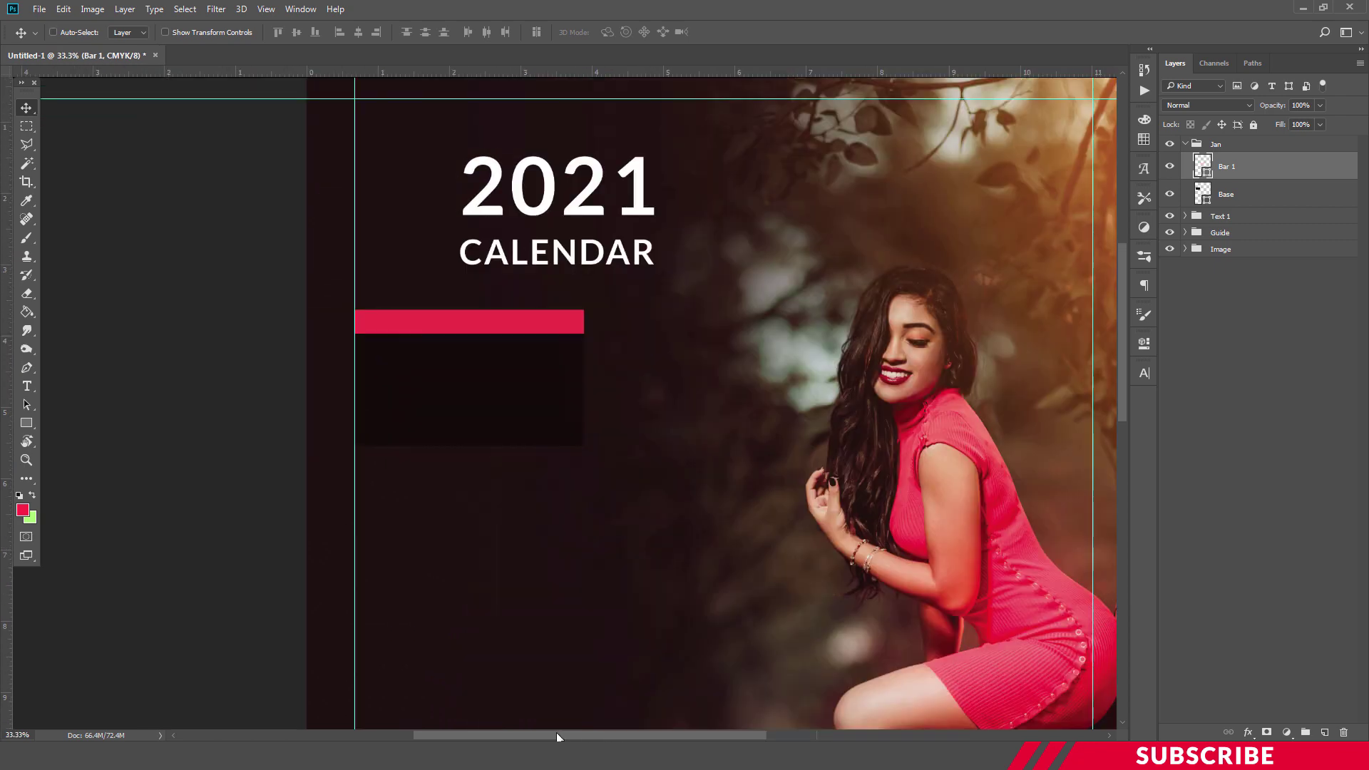
{"action": "key", "text": "ctrl+plus"}
{"action": "left_click_drag", "start_coordinate": [420, 283], "coordinate": [419, 288]}
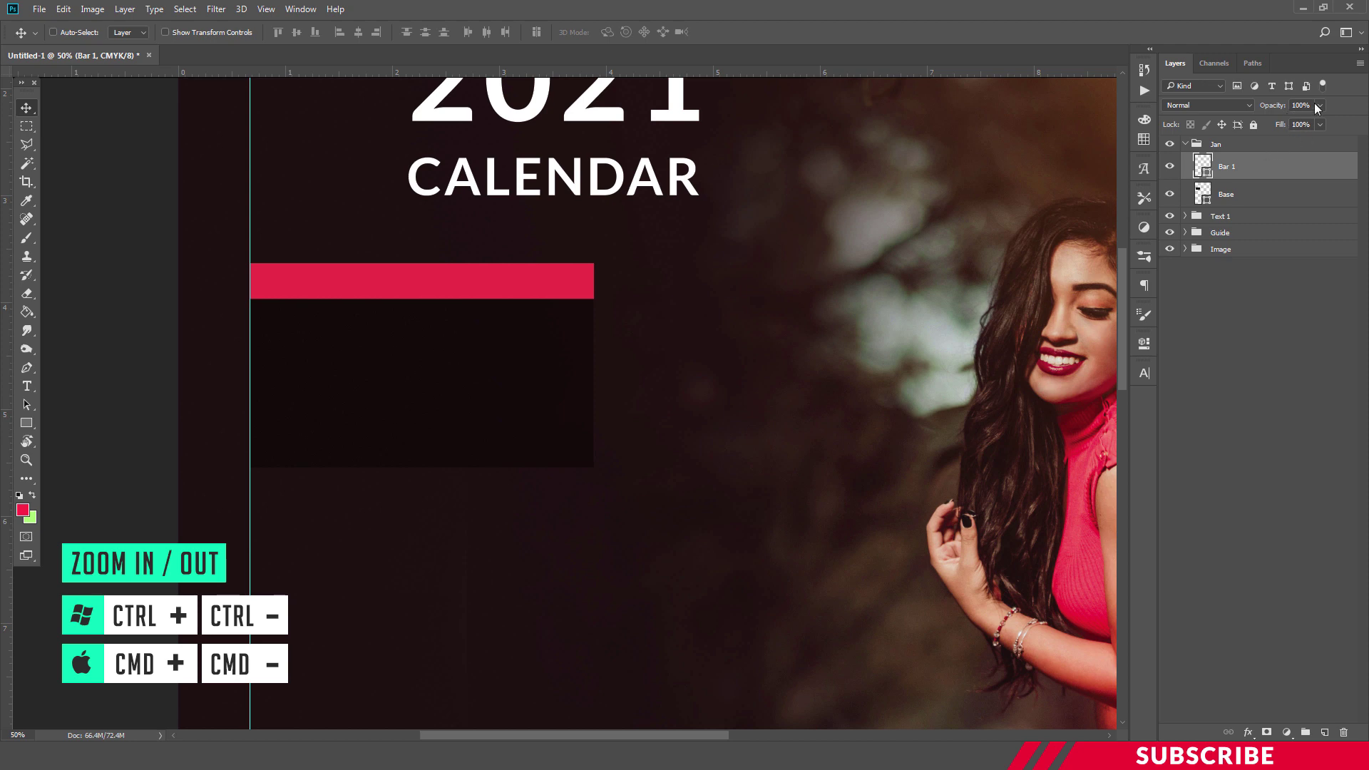
Try Bar 1 at 70% opacity, restore it to 100%, and add an empty layer.
{"action": "left_click", "coordinate": [1263, 106]}
{"action": "type", "text": "7"}
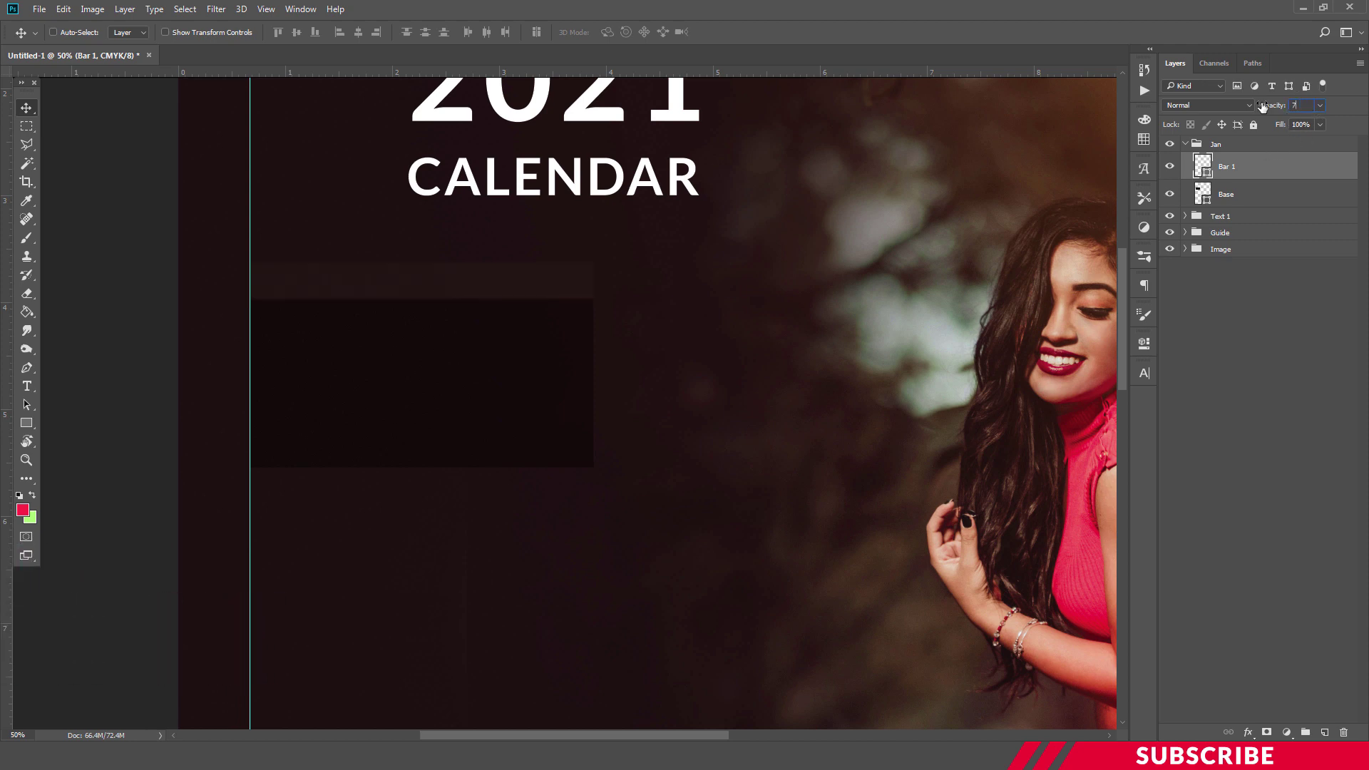
{"action": "type", "text": "0"}
{"action": "left_click_drag", "start_coordinate": [1263, 106], "coordinate": [1365, 108]}
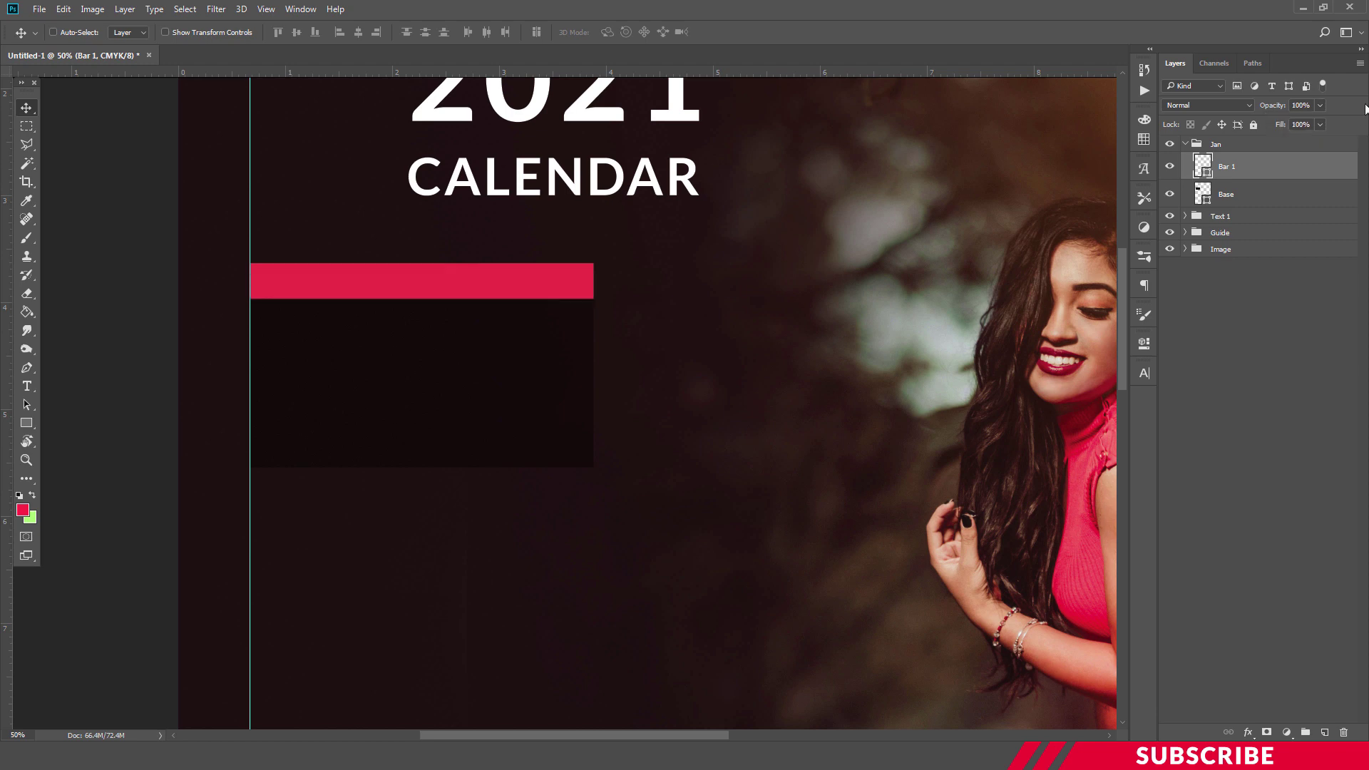
{"action": "key", "text": "ctrl+minus"}
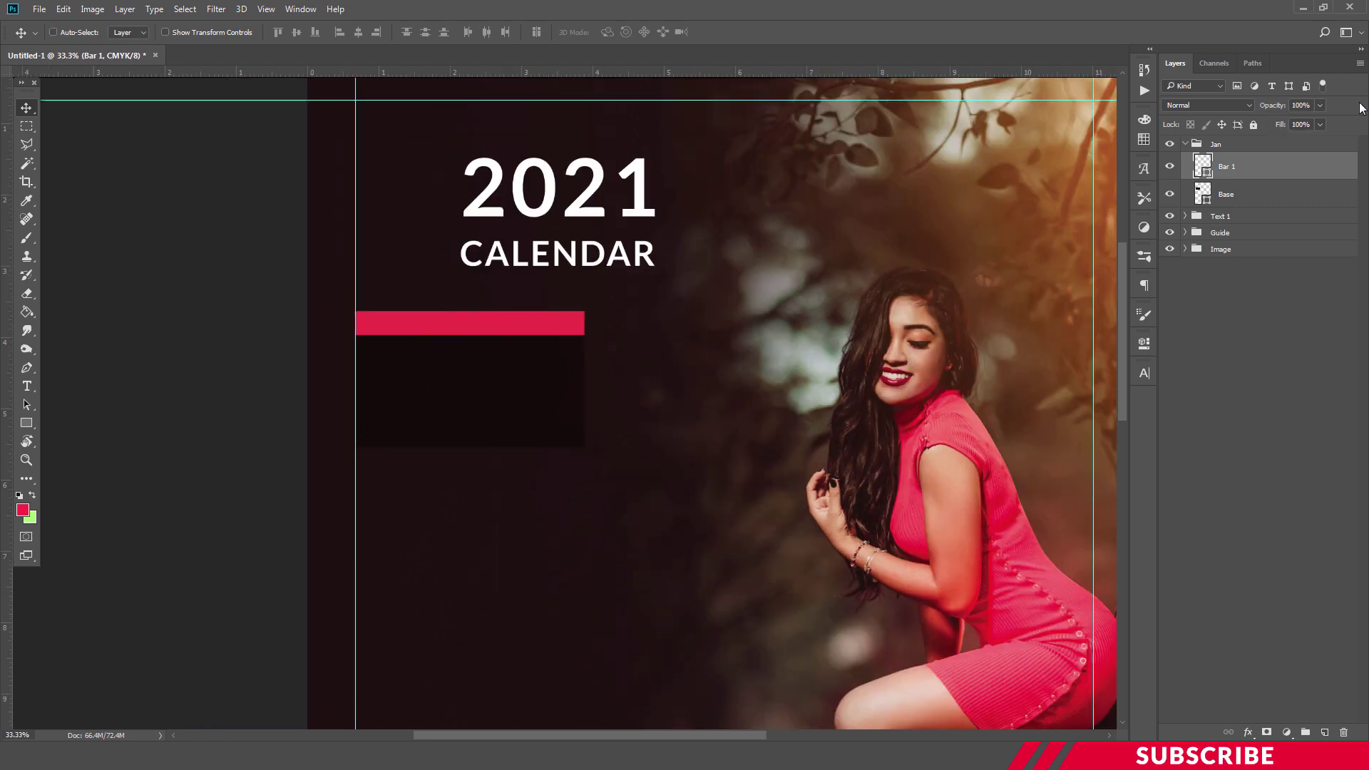
{"action": "key", "text": "ctrl+plus"}
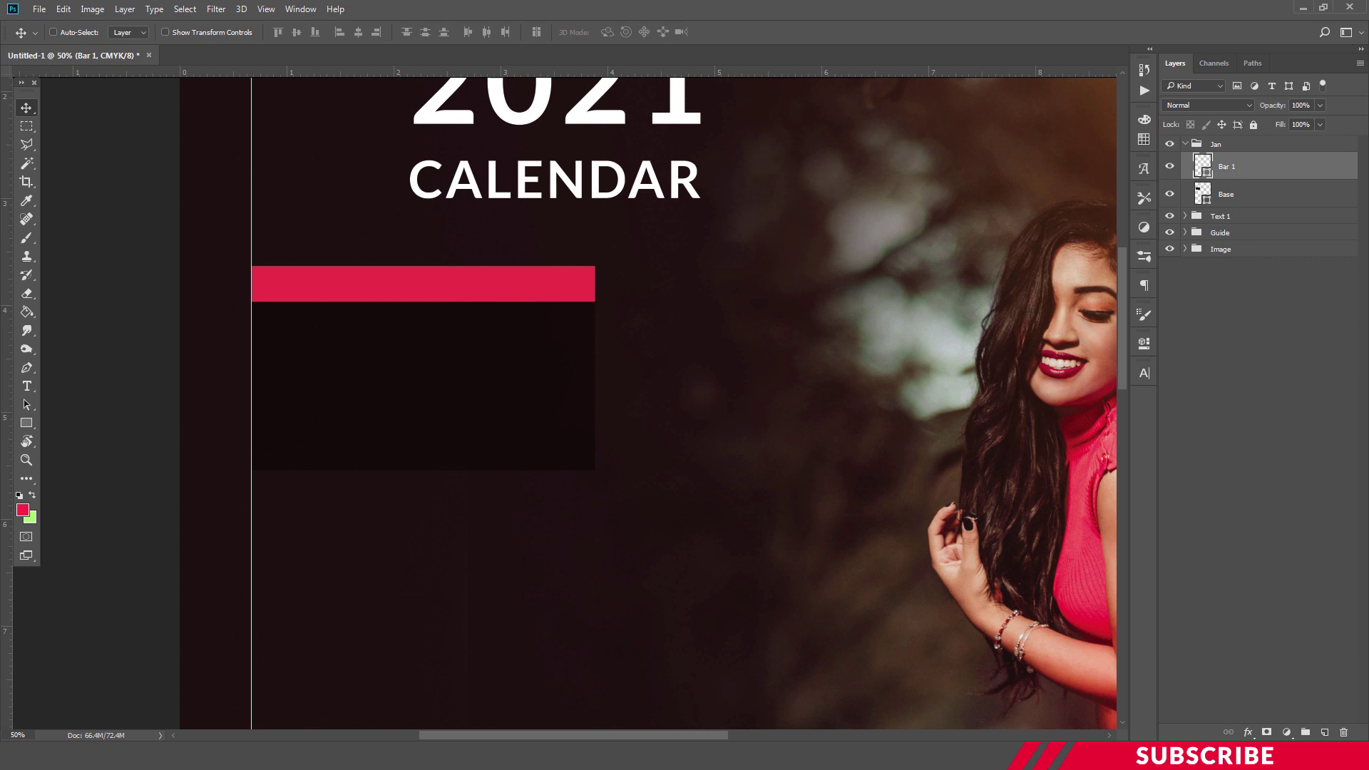
{"action": "left_click", "coordinate": [1325, 734]}
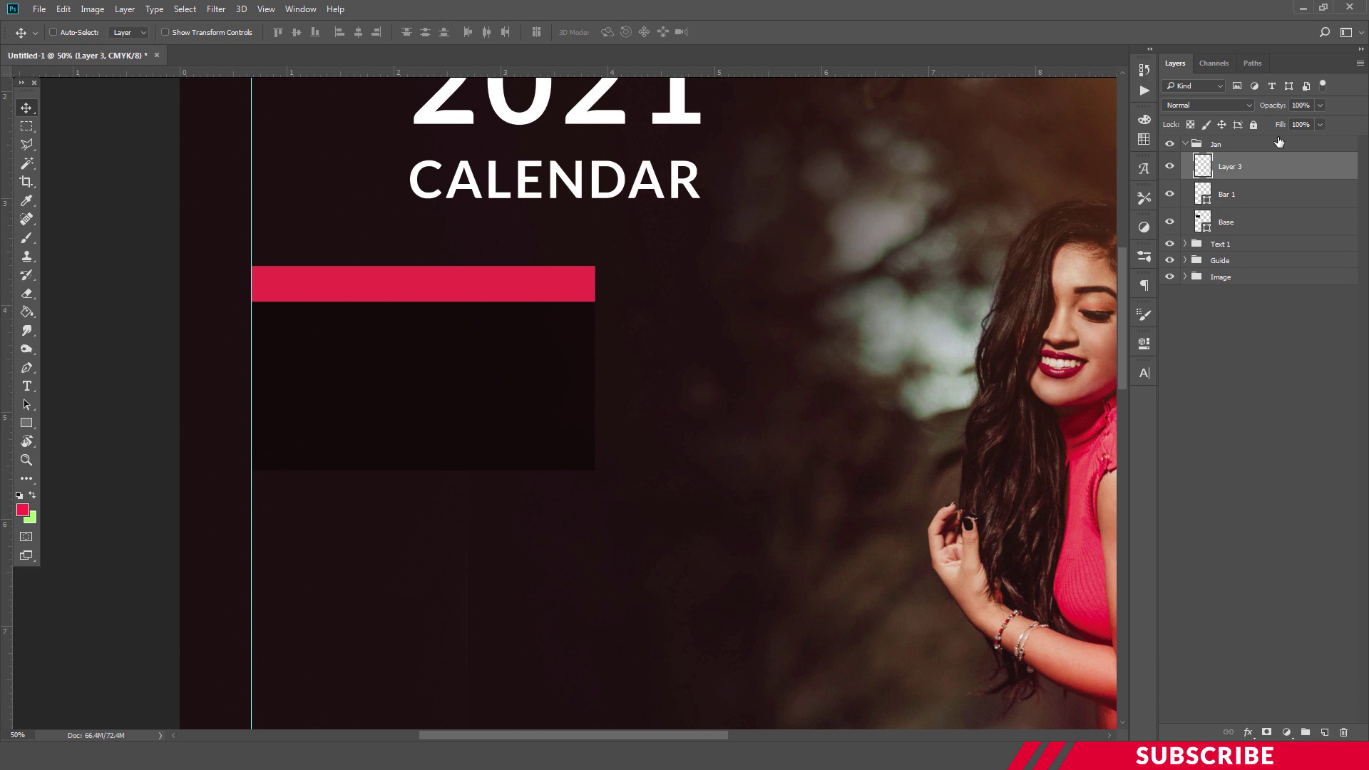
Set the foreground colour to white.
{"action": "left_click", "coordinate": [22, 510]}
{"action": "left_click_drag", "start_coordinate": [1065, 476], "coordinate": [958, 413]}
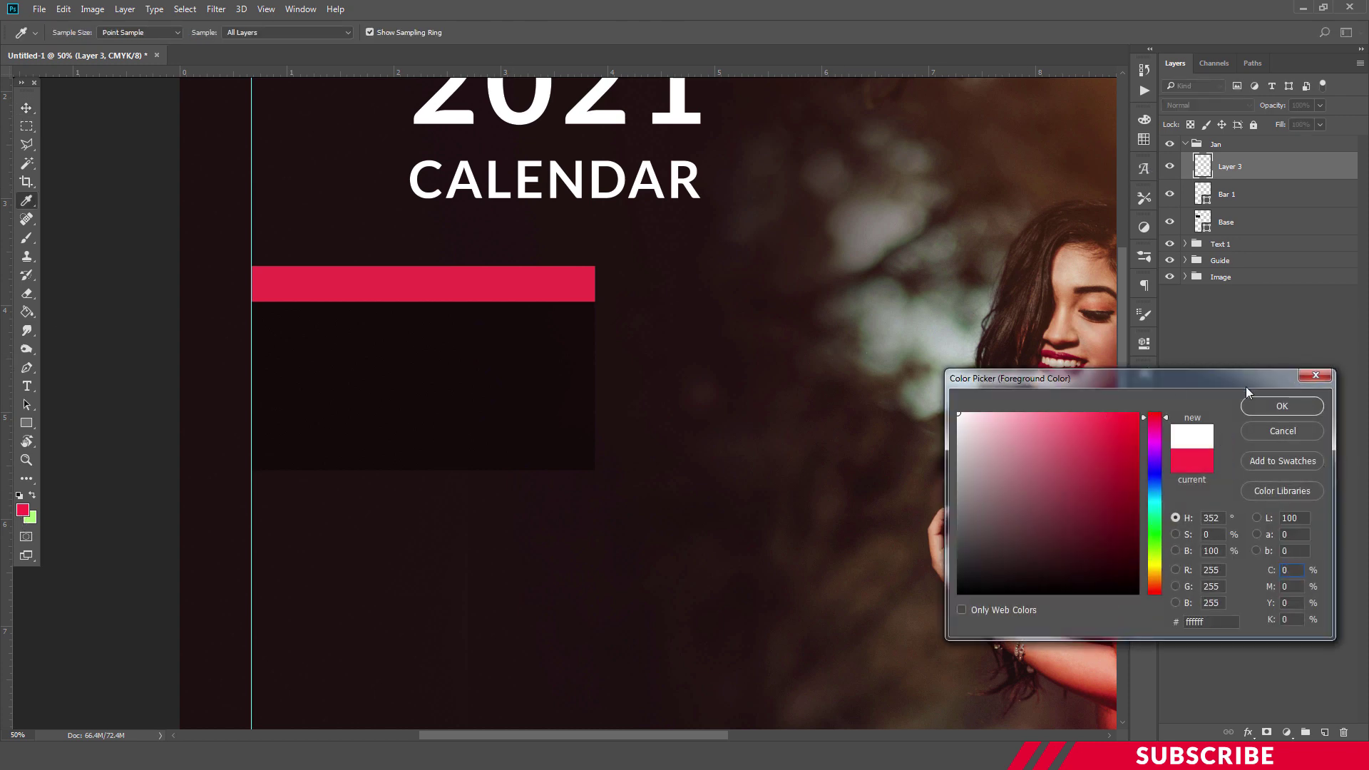
{"action": "left_click", "coordinate": [1268, 408]}
{"action": "key", "text": "v"}
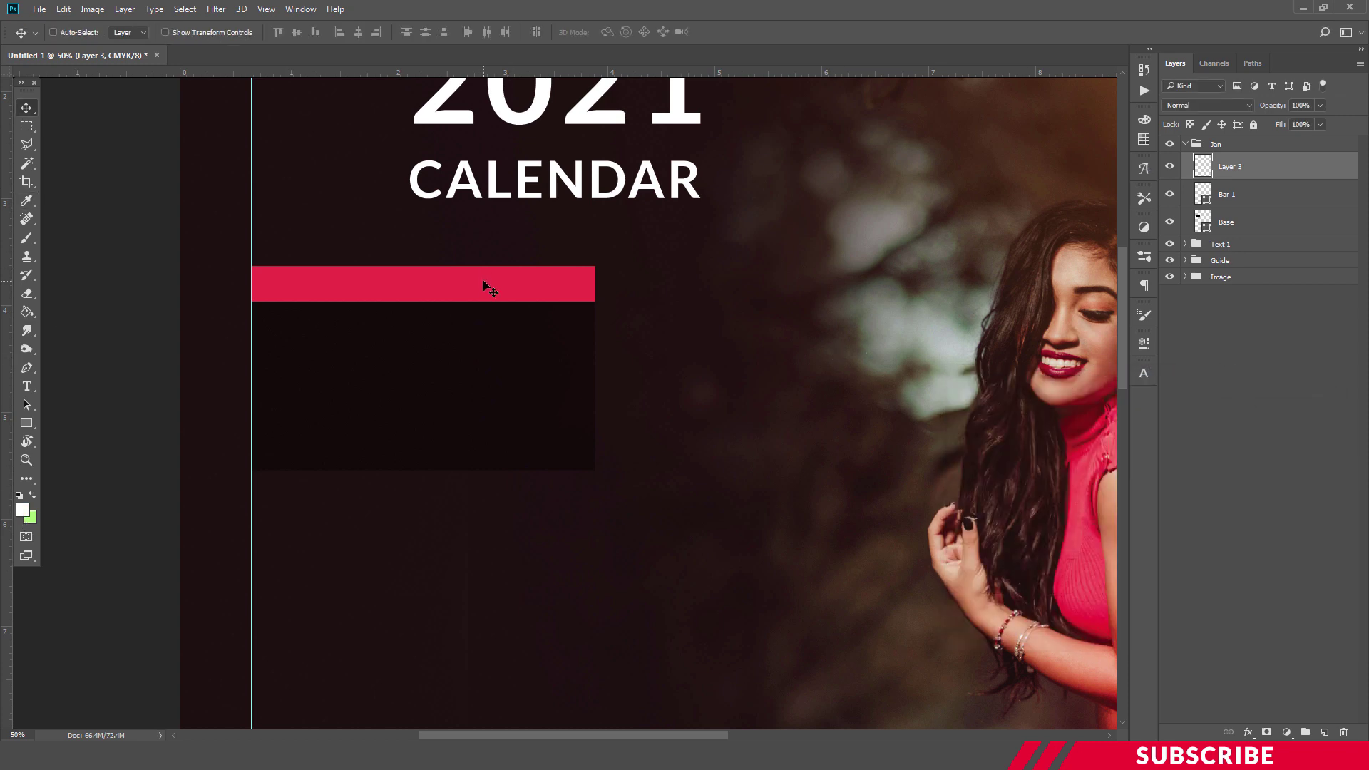
Type JANUARY at 16 pt and place it on the red bar's left end.
{"action": "key", "text": "t"}
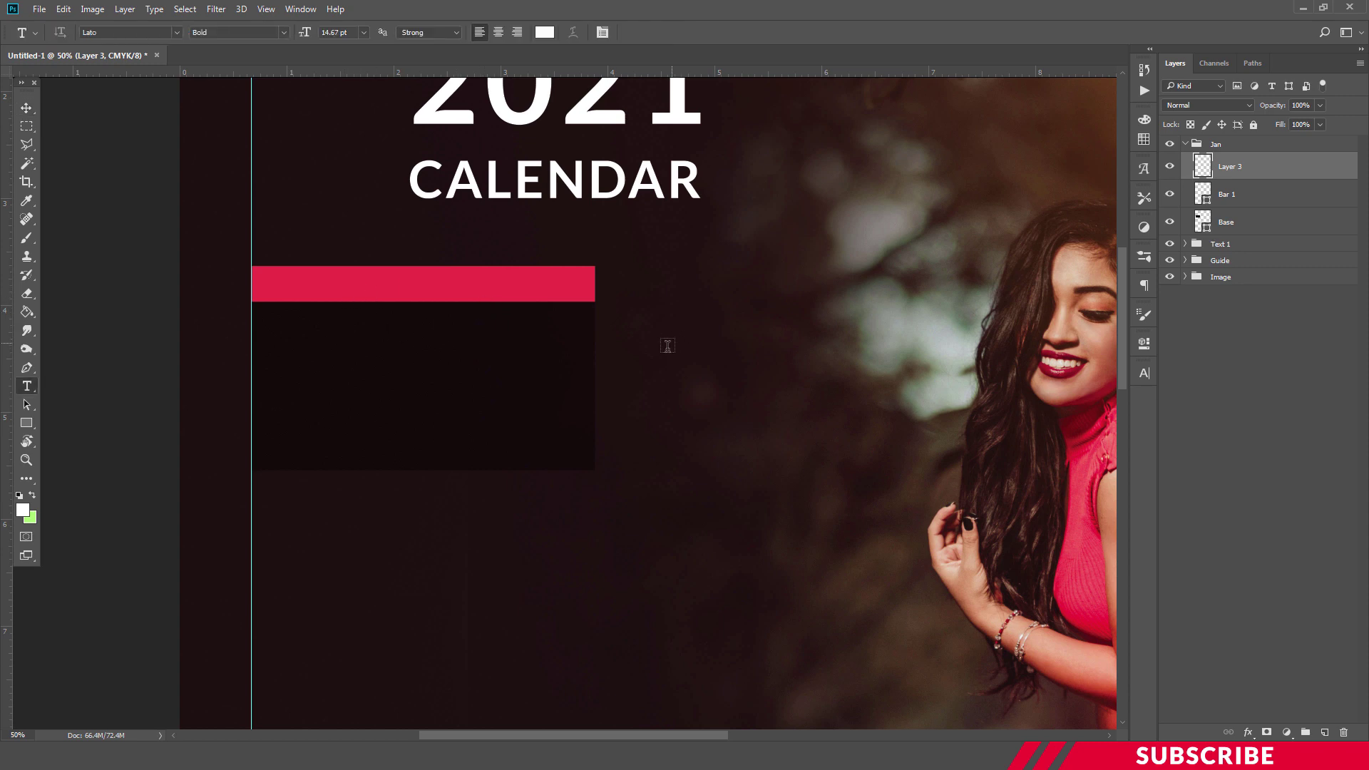
{"action": "left_click", "coordinate": [815, 391]}
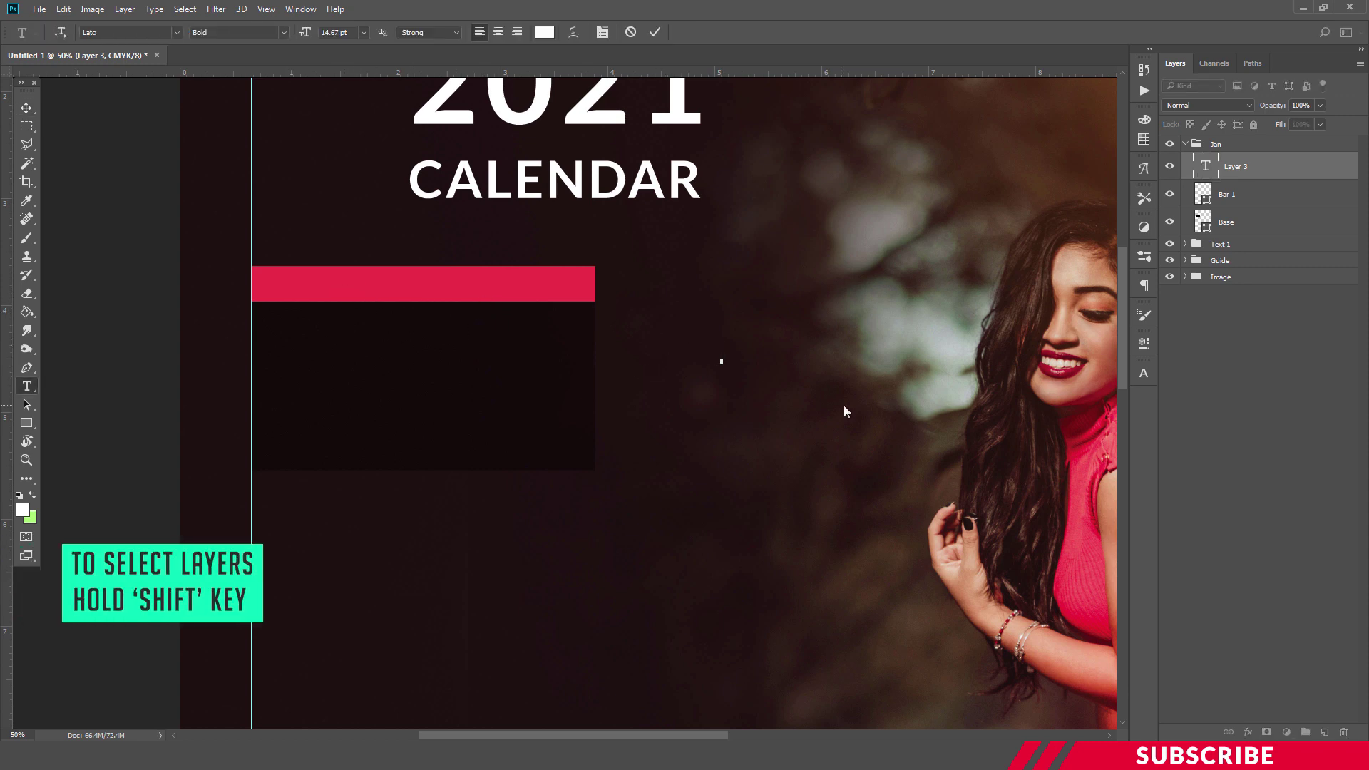
{"action": "type", "text": "JAN"}
{"action": "type", "text": "U"}
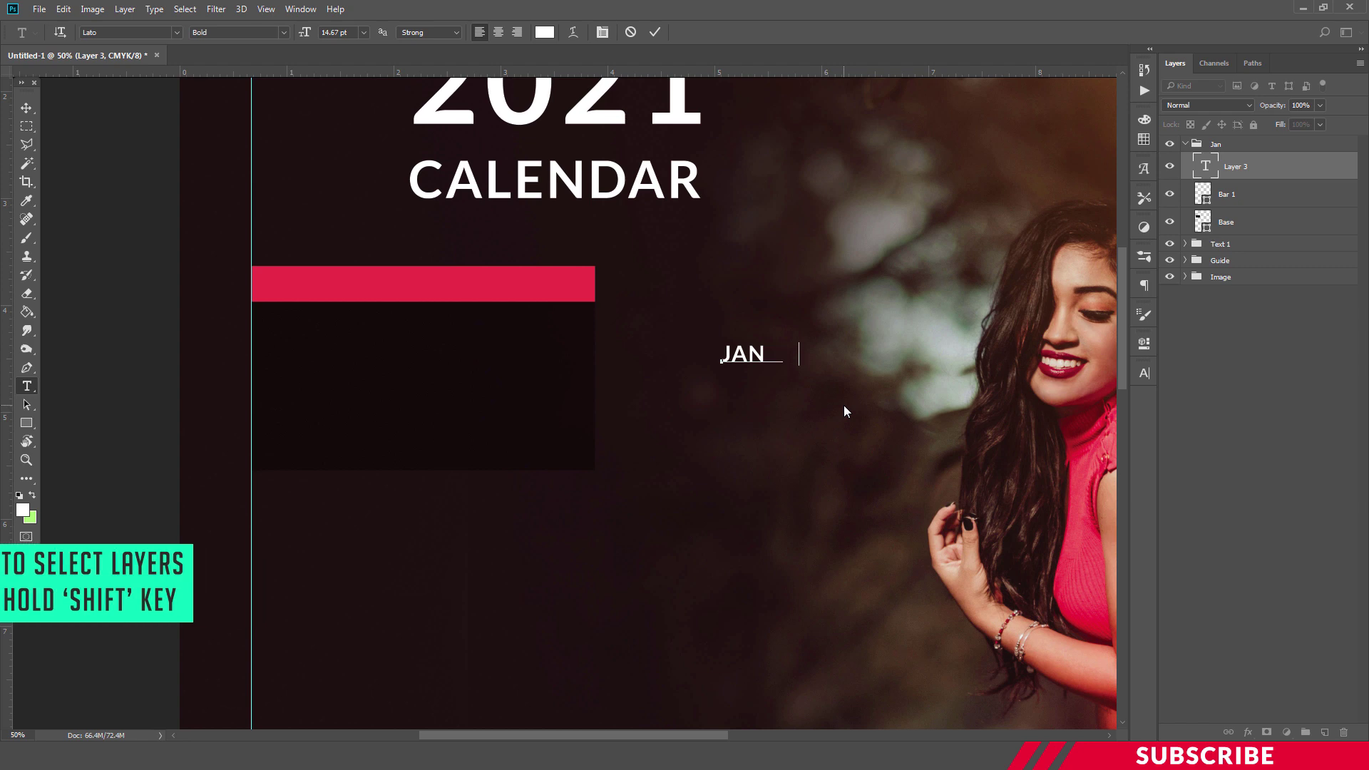
{"action": "type", "text": "ARY"}
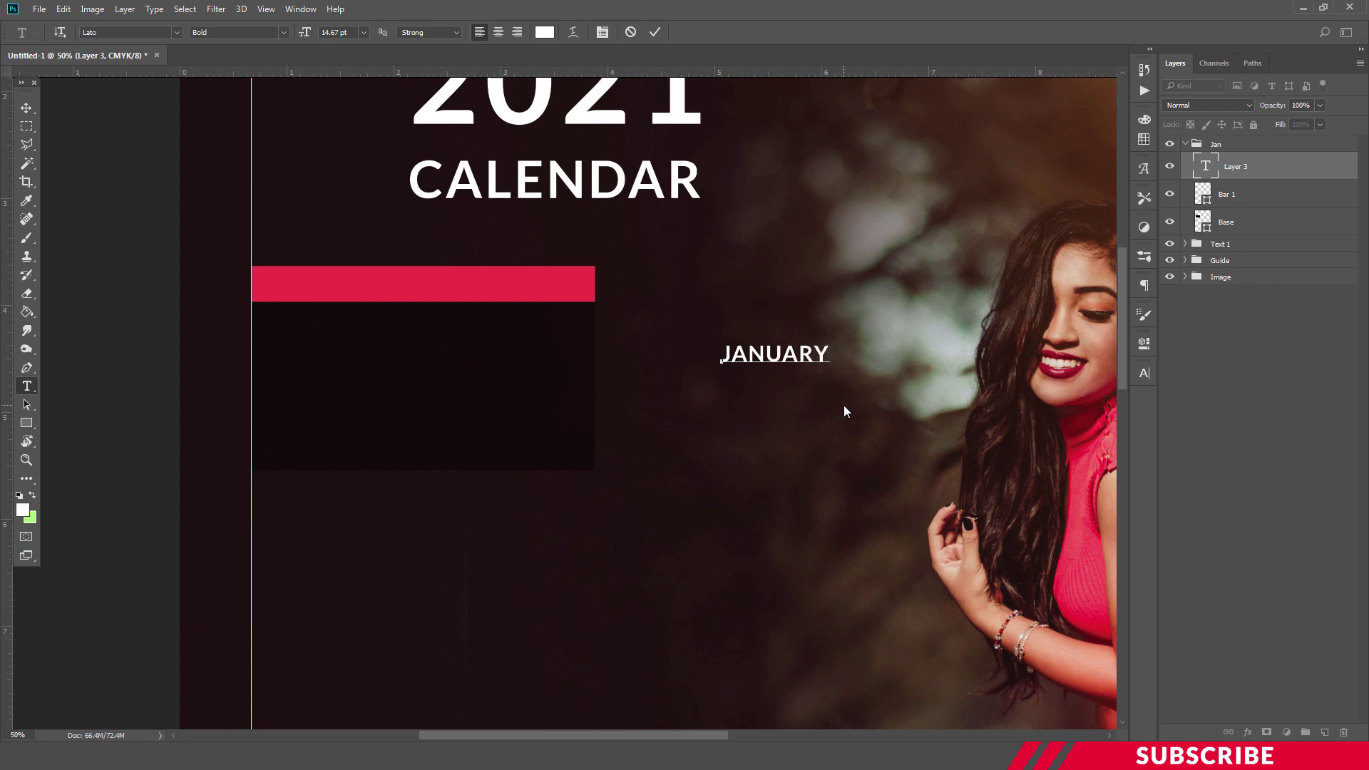
{"action": "key", "text": "ctrl+a"}
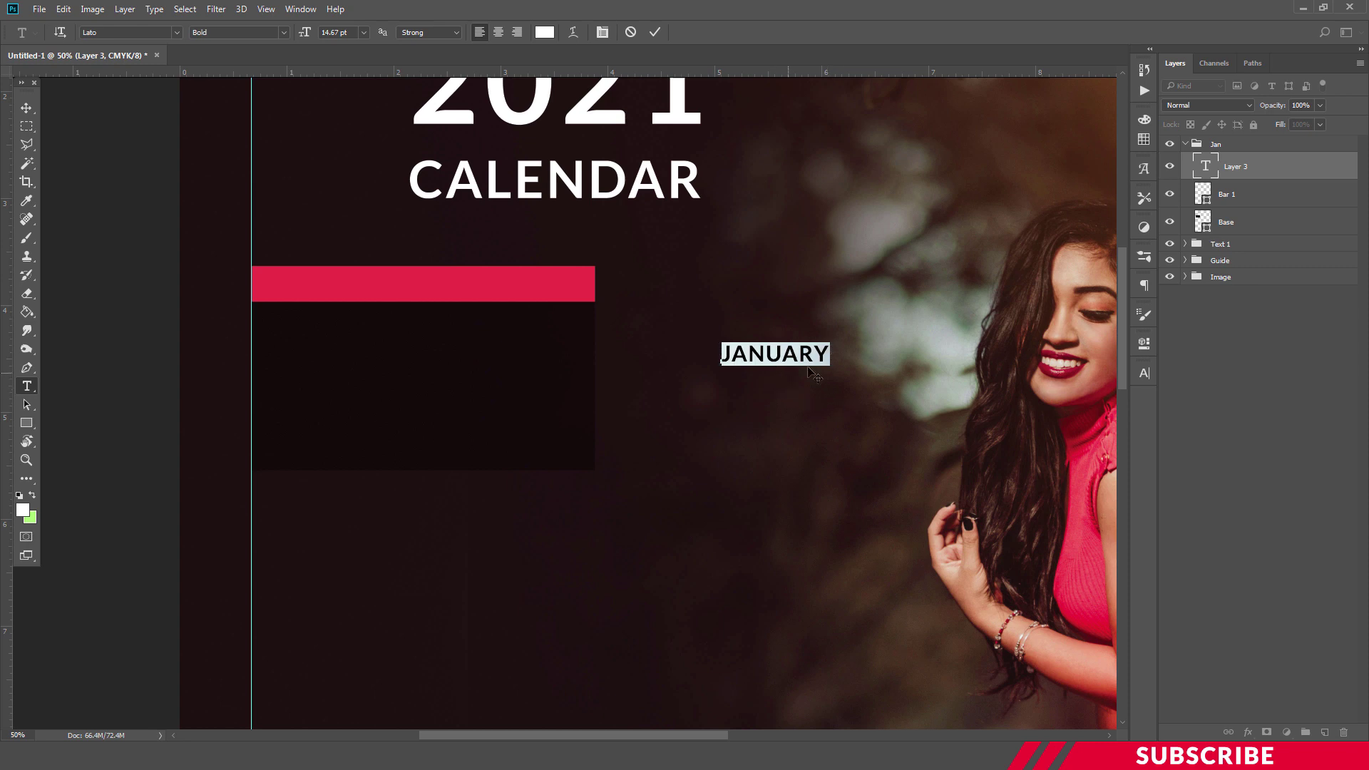
{"action": "left_click", "coordinate": [347, 34]}
{"action": "type", "text": "16"}
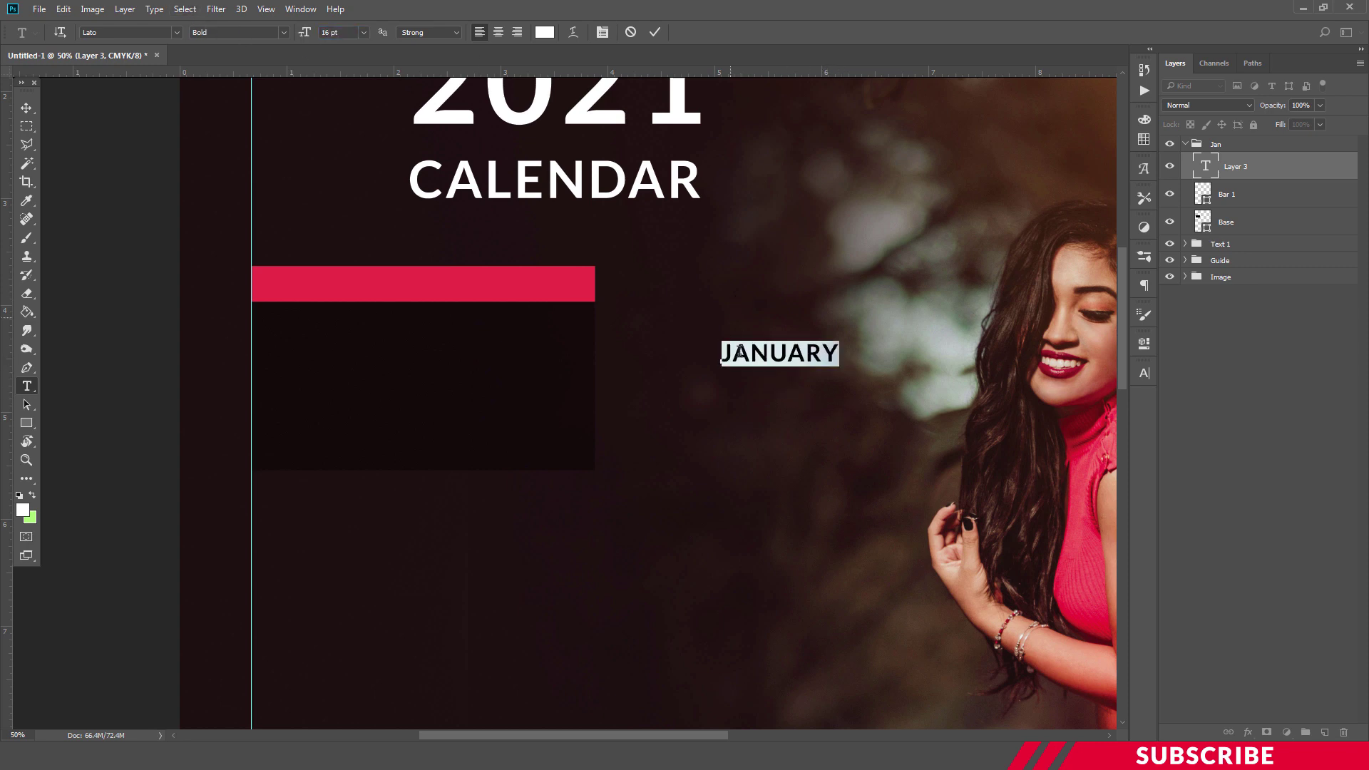
{"action": "left_click", "coordinate": [740, 353]}
{"action": "left_click", "coordinate": [26, 109]}
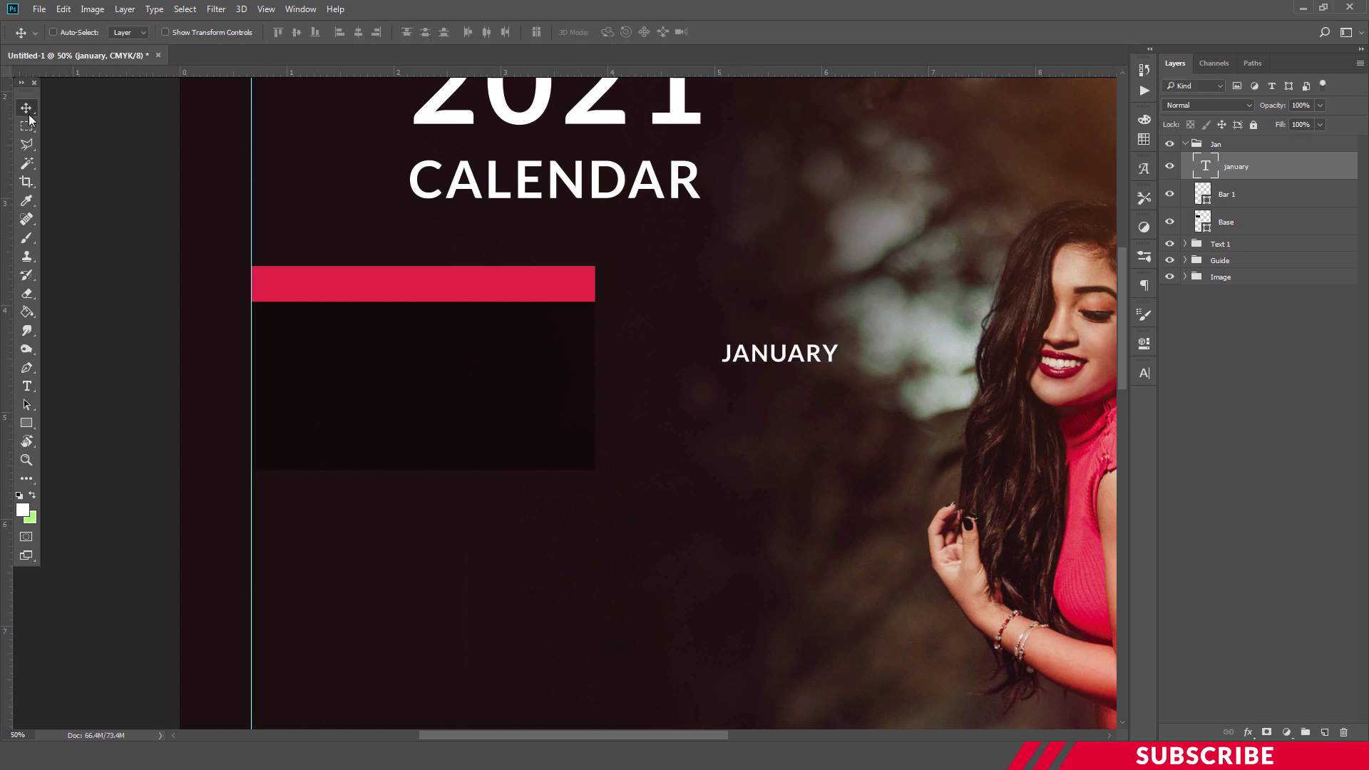
{"action": "left_click_drag", "start_coordinate": [813, 360], "coordinate": [355, 283]}
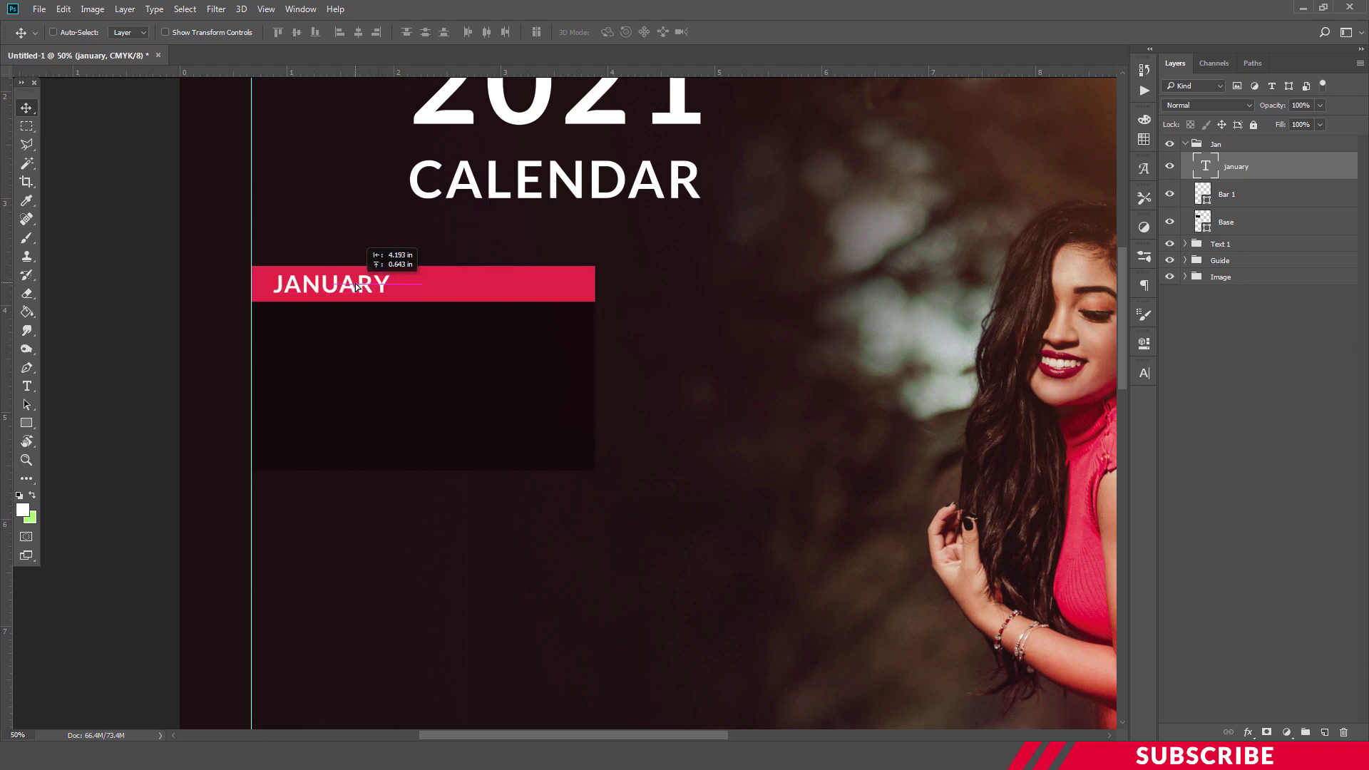
{"action": "left_click_drag", "start_coordinate": [355, 284], "coordinate": [354, 284]}
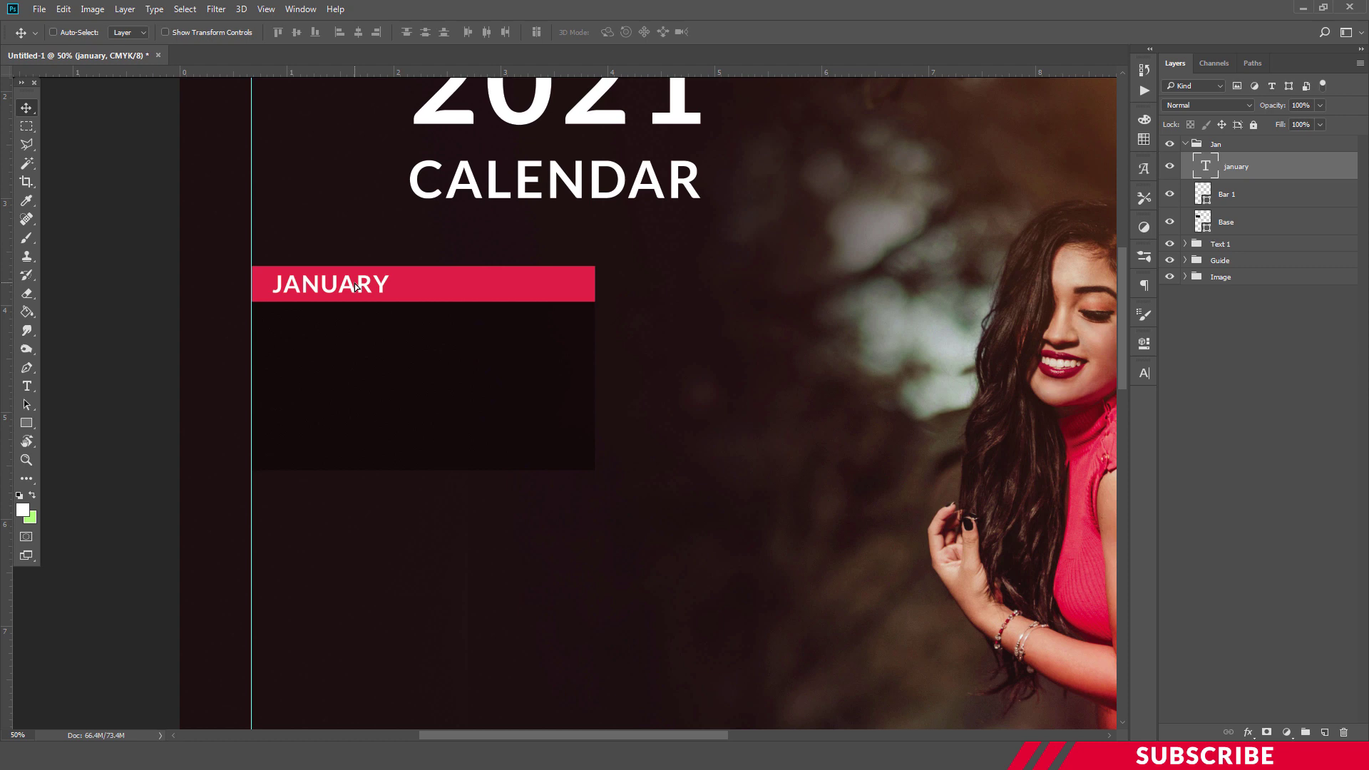
Add a new layer above january named Gud1 1.
{"action": "left_click", "coordinate": [1323, 733]}
{"action": "double_click", "coordinate": [1232, 166]}
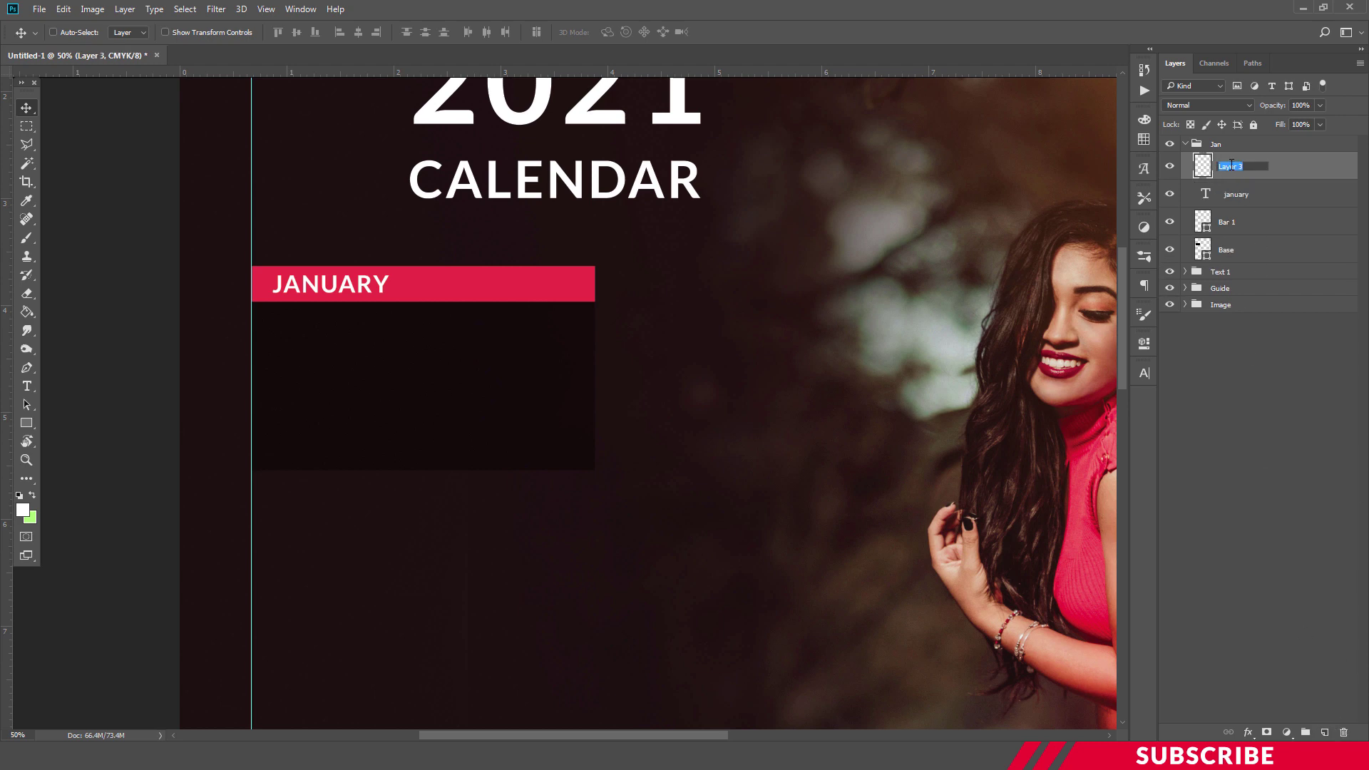
{"action": "type", "text": "Gud1 1"}
{"action": "key", "text": "Return"}
Set the foreground colour to a bright yellow.
{"action": "left_click", "coordinate": [23, 509]}
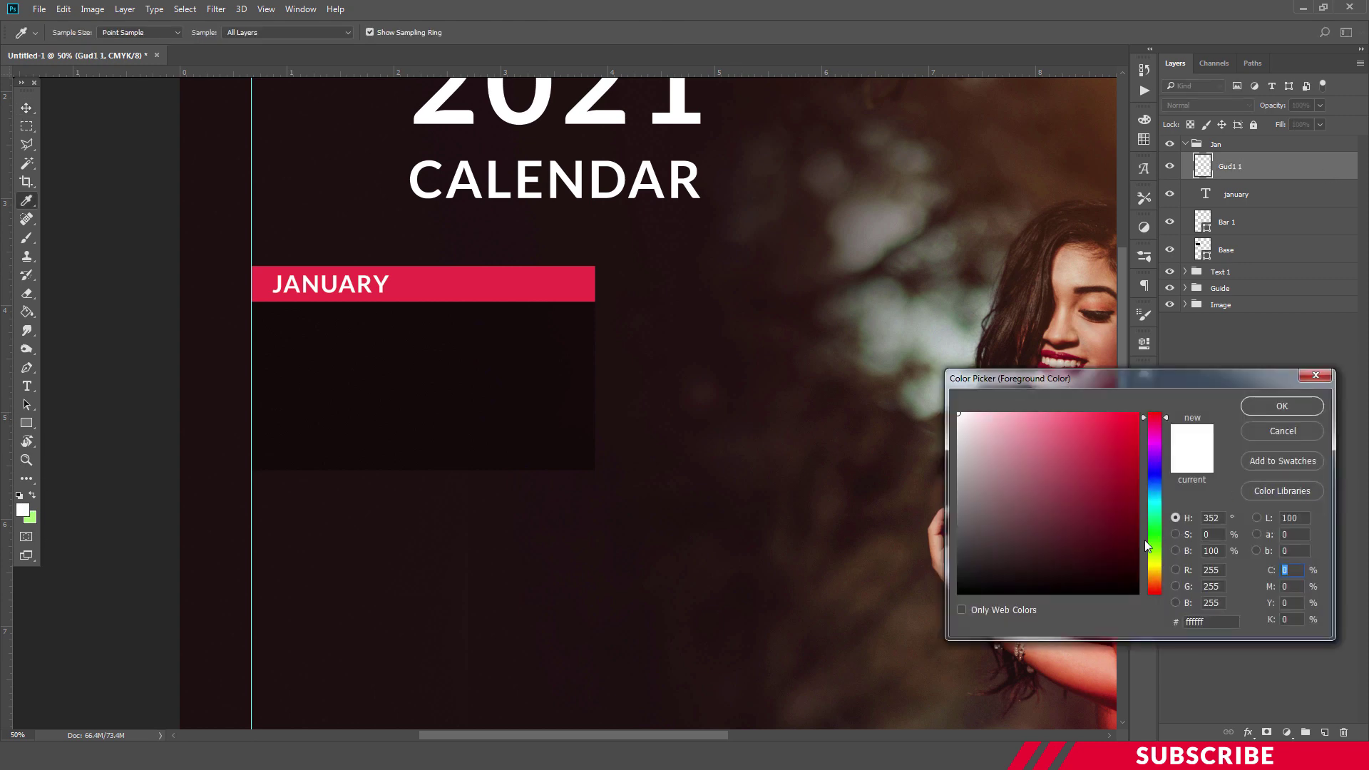
{"action": "left_click_drag", "start_coordinate": [1146, 547], "coordinate": [1147, 565]}
{"action": "left_click", "coordinate": [1087, 413]}
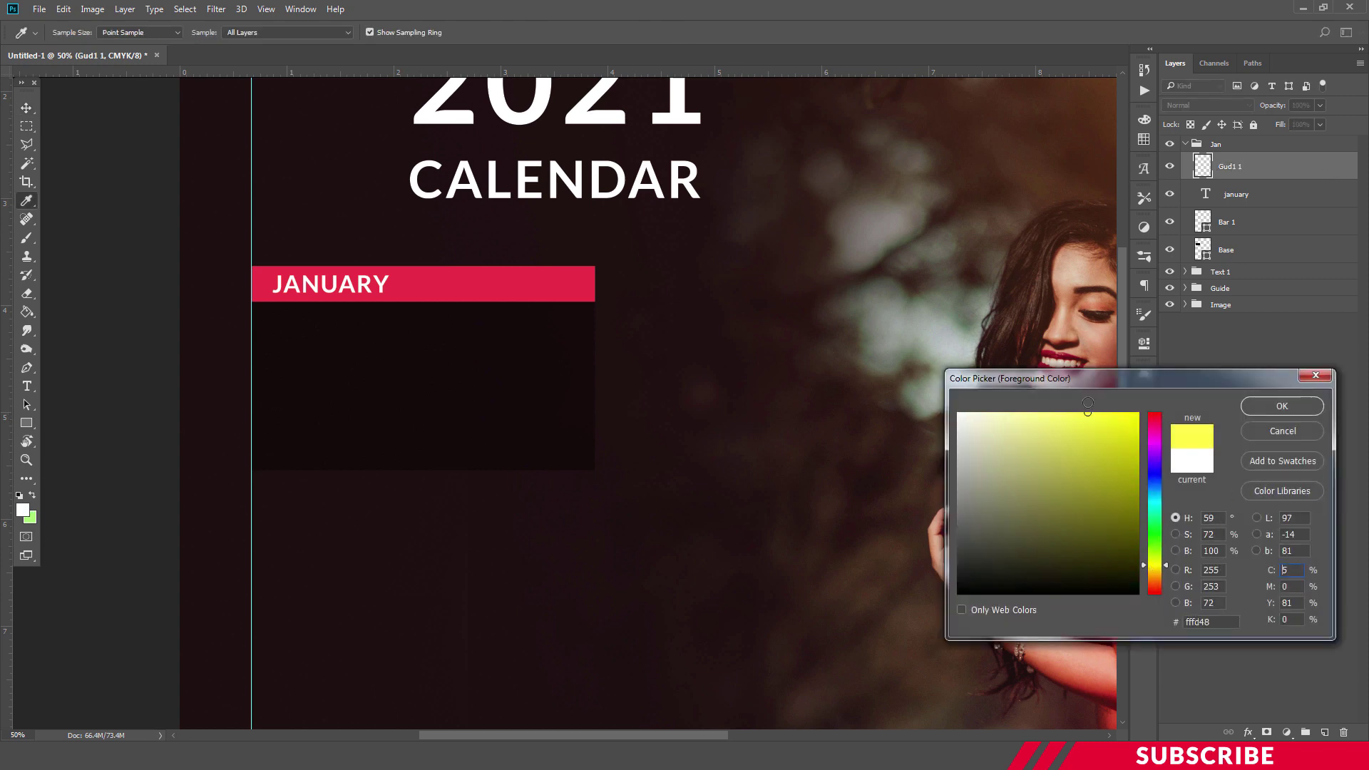
{"action": "left_click", "coordinate": [1277, 407]}
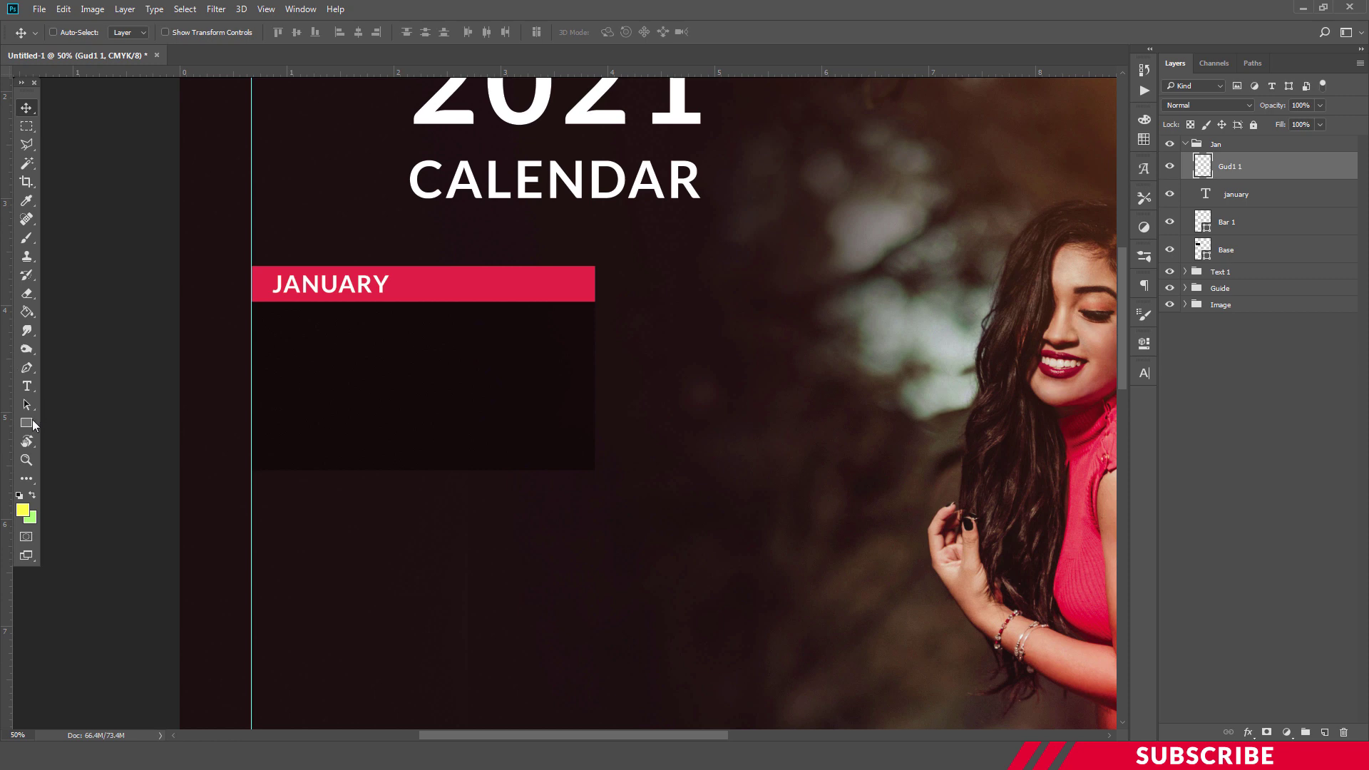
Draw a 45 × 198 px yellow spacer rectangle.
{"action": "left_click", "coordinate": [28, 424]}
{"action": "right_click", "coordinate": [28, 424]}
{"action": "left_click", "coordinate": [78, 424]}
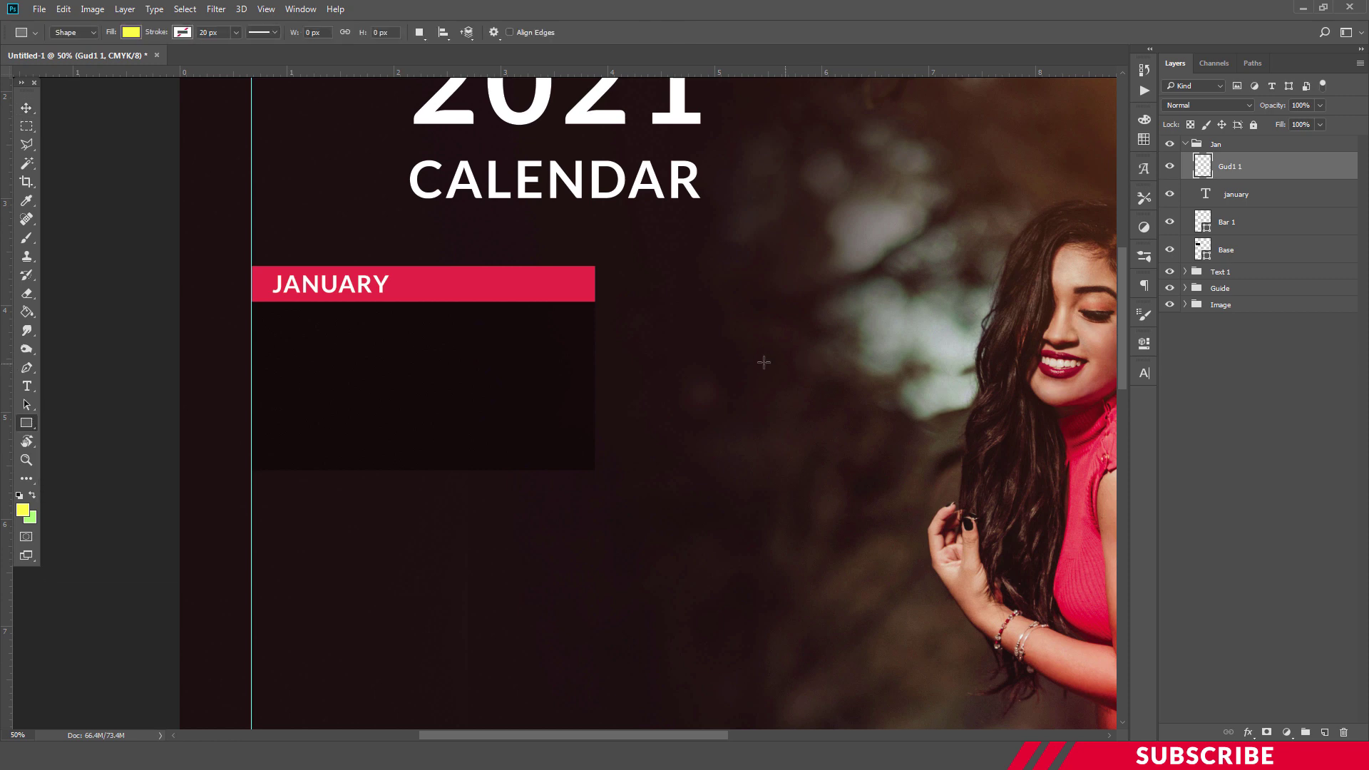
{"action": "left_click", "coordinate": [727, 354]}
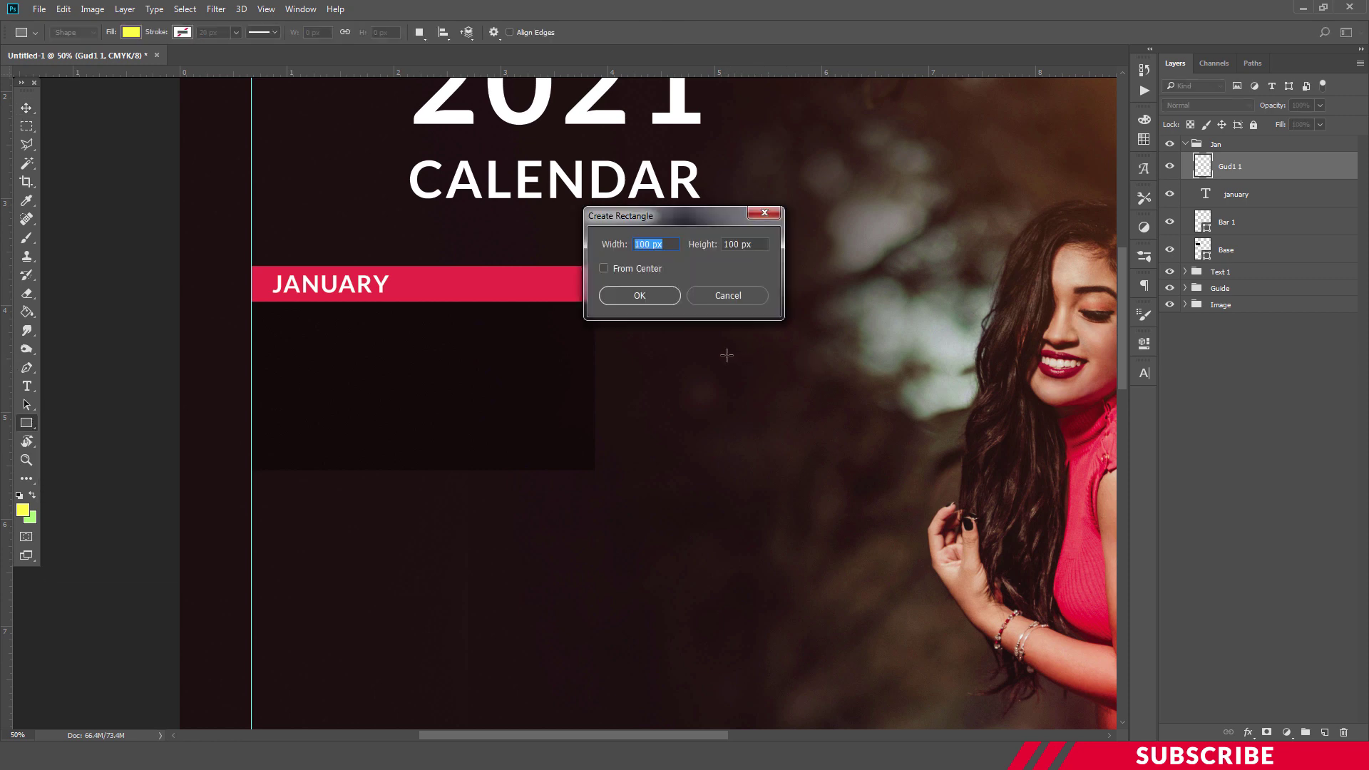
{"action": "type", "text": "45"}
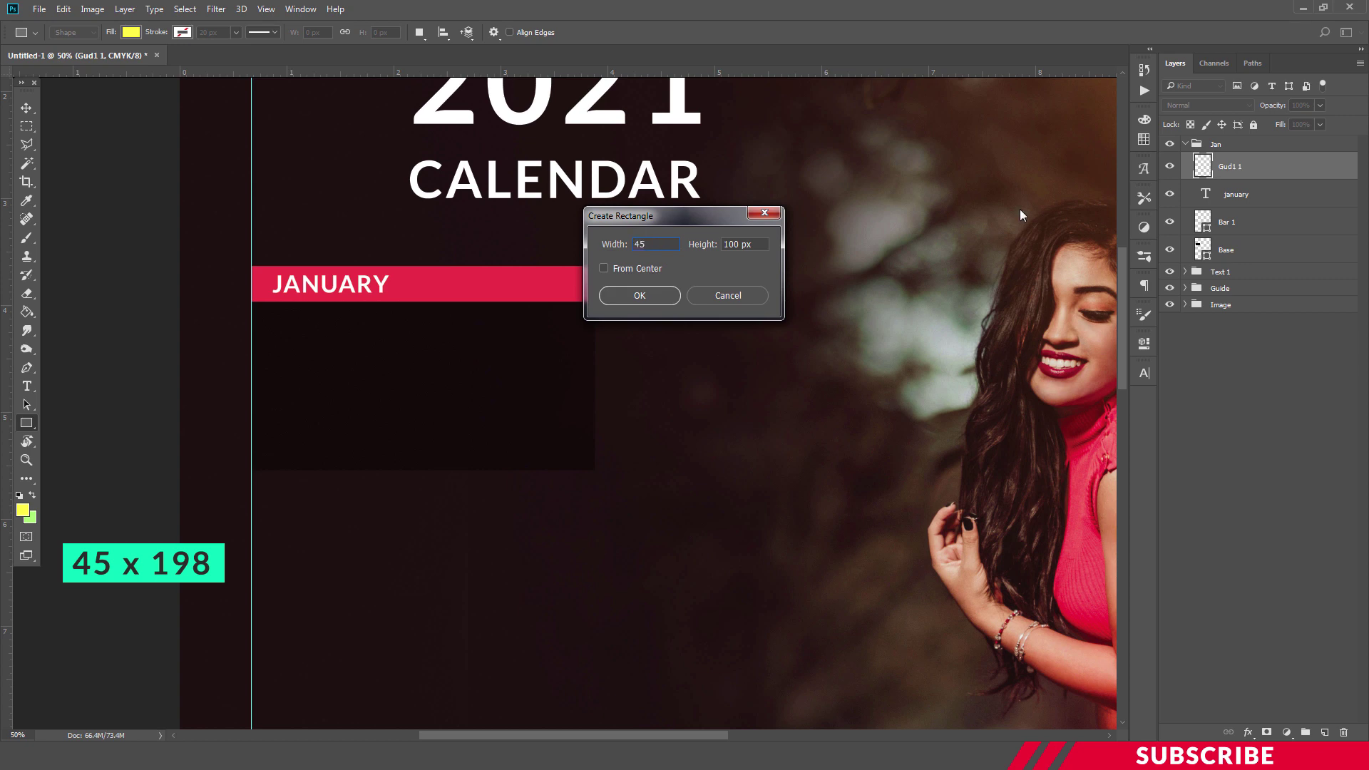
{"action": "key", "text": "Tab"}
{"action": "type", "text": "19"}
{"action": "key", "text": "Return"}
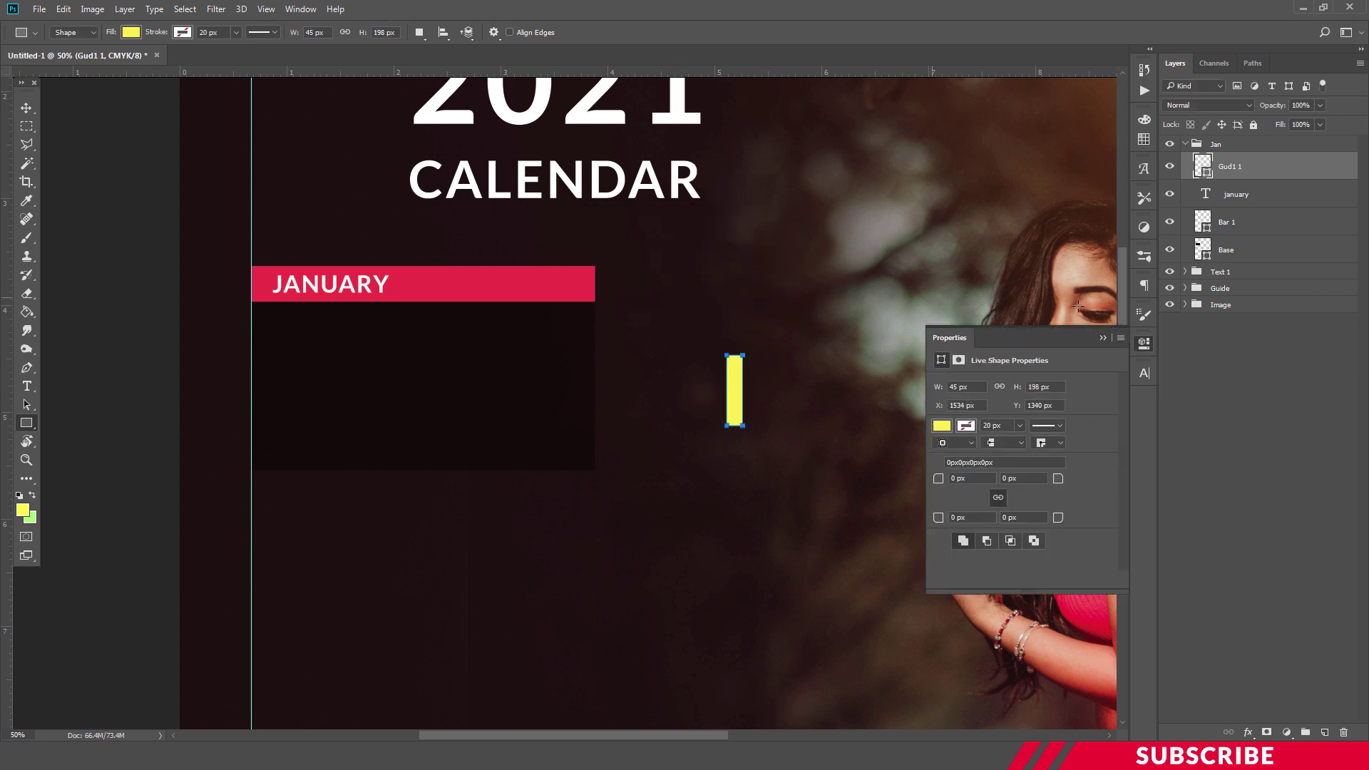
{"action": "left_click", "coordinate": [1143, 344]}
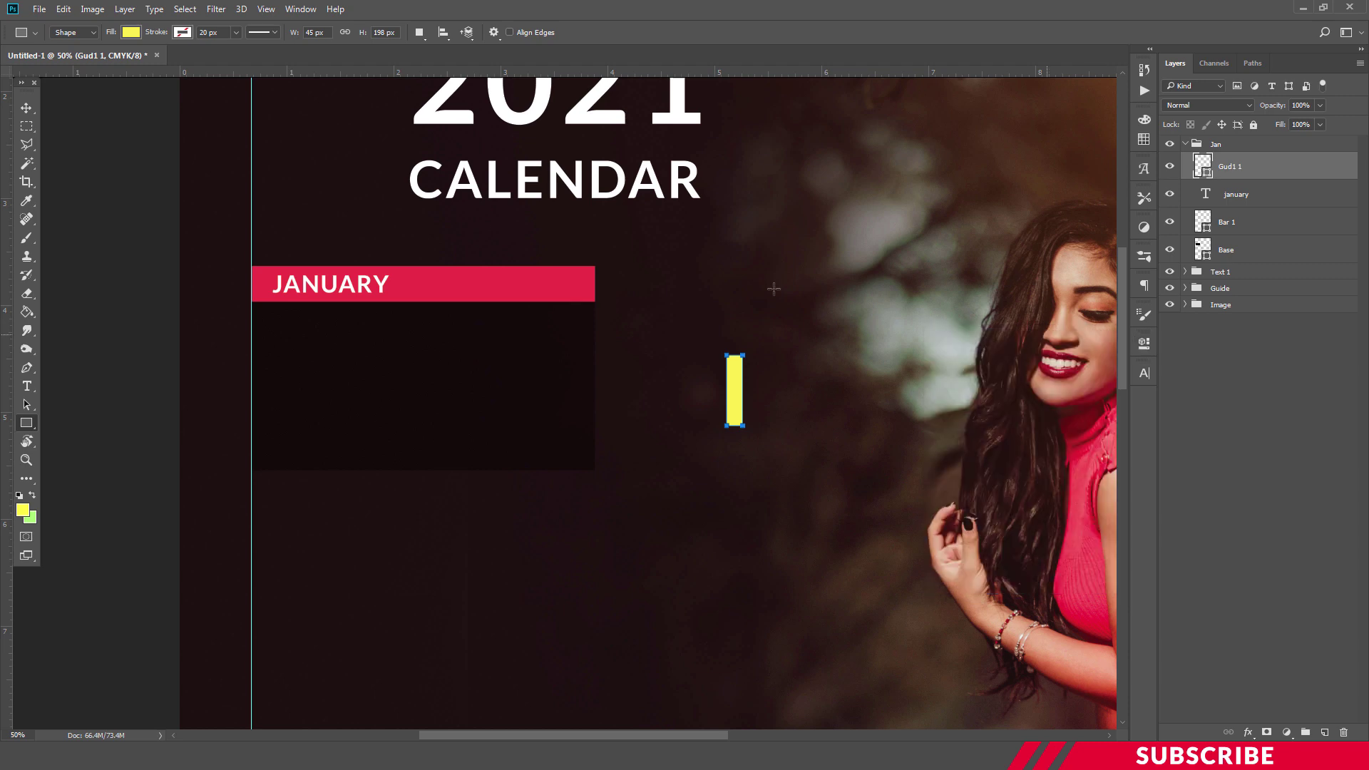
{"action": "left_click", "coordinate": [28, 107]}
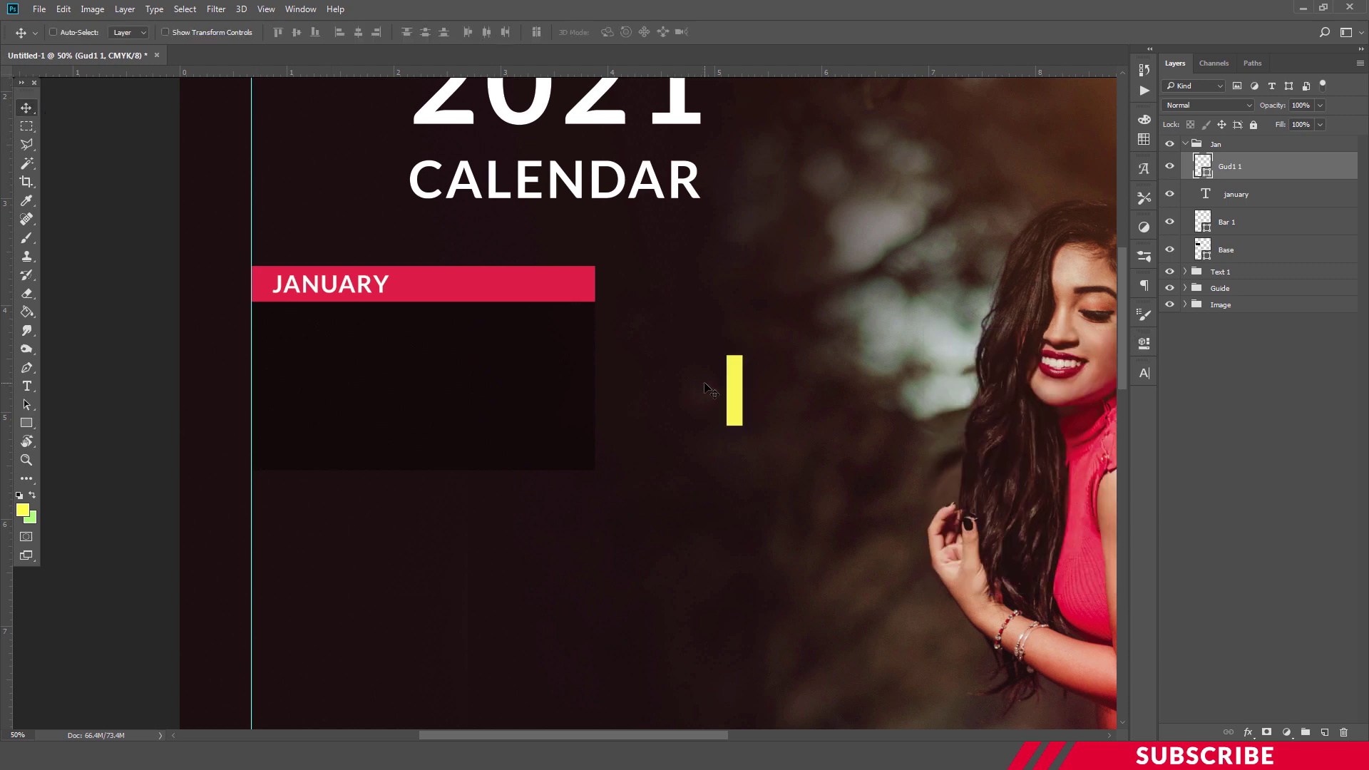
Use the yellow spacer to set vertical guides near the block's left and right edges.
{"action": "key", "text": "ctrl+plus"}
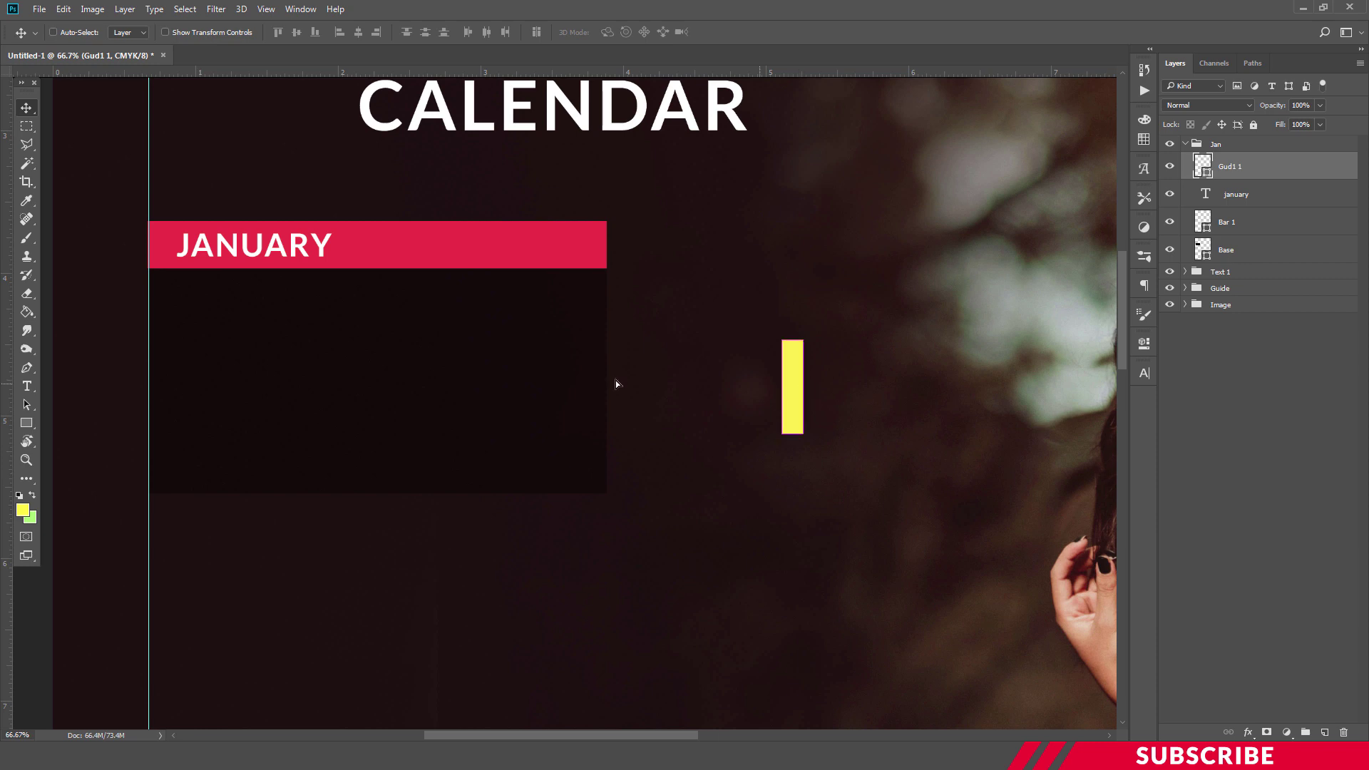
{"action": "left_click_drag", "start_coordinate": [617, 384], "coordinate": [168, 350]}
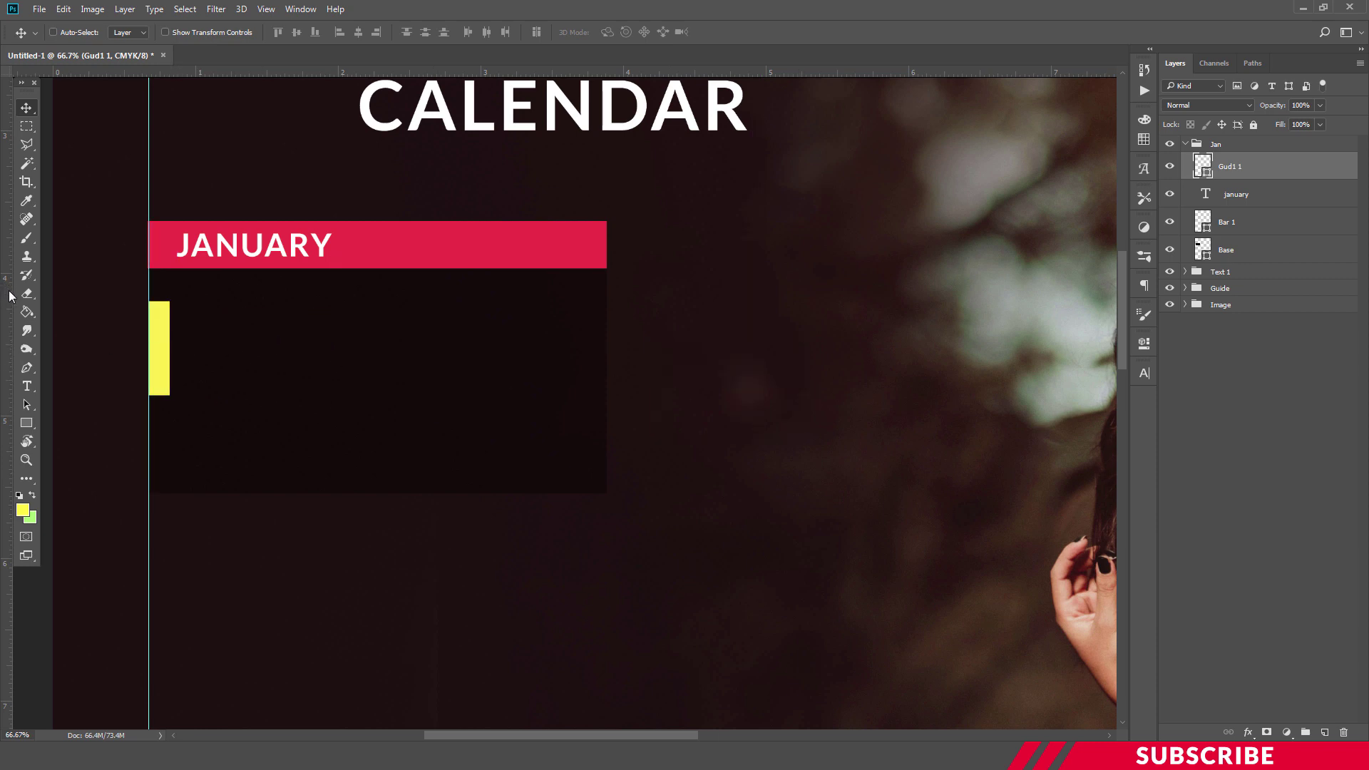
{"action": "left_click_drag", "start_coordinate": [9, 296], "coordinate": [170, 306]}
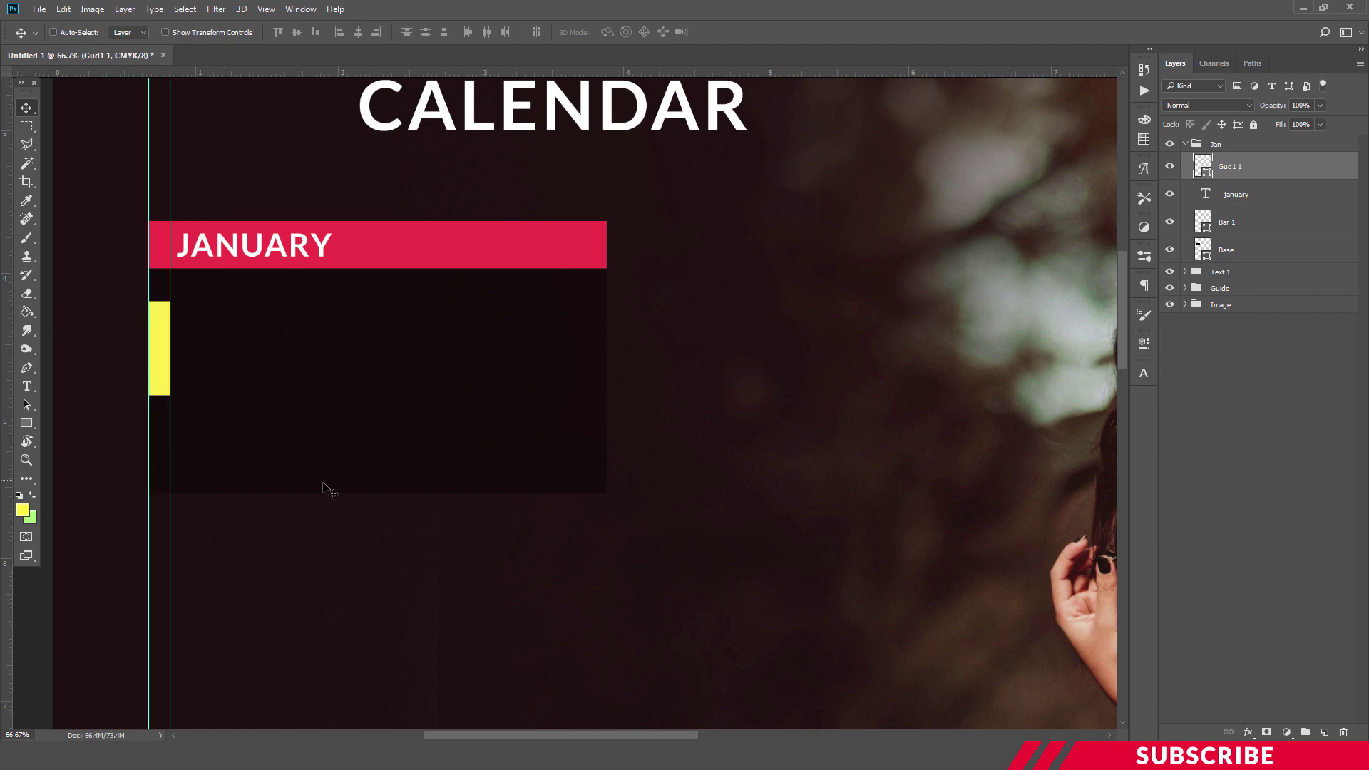
{"action": "left_click_drag", "start_coordinate": [167, 355], "coordinate": [617, 349]}
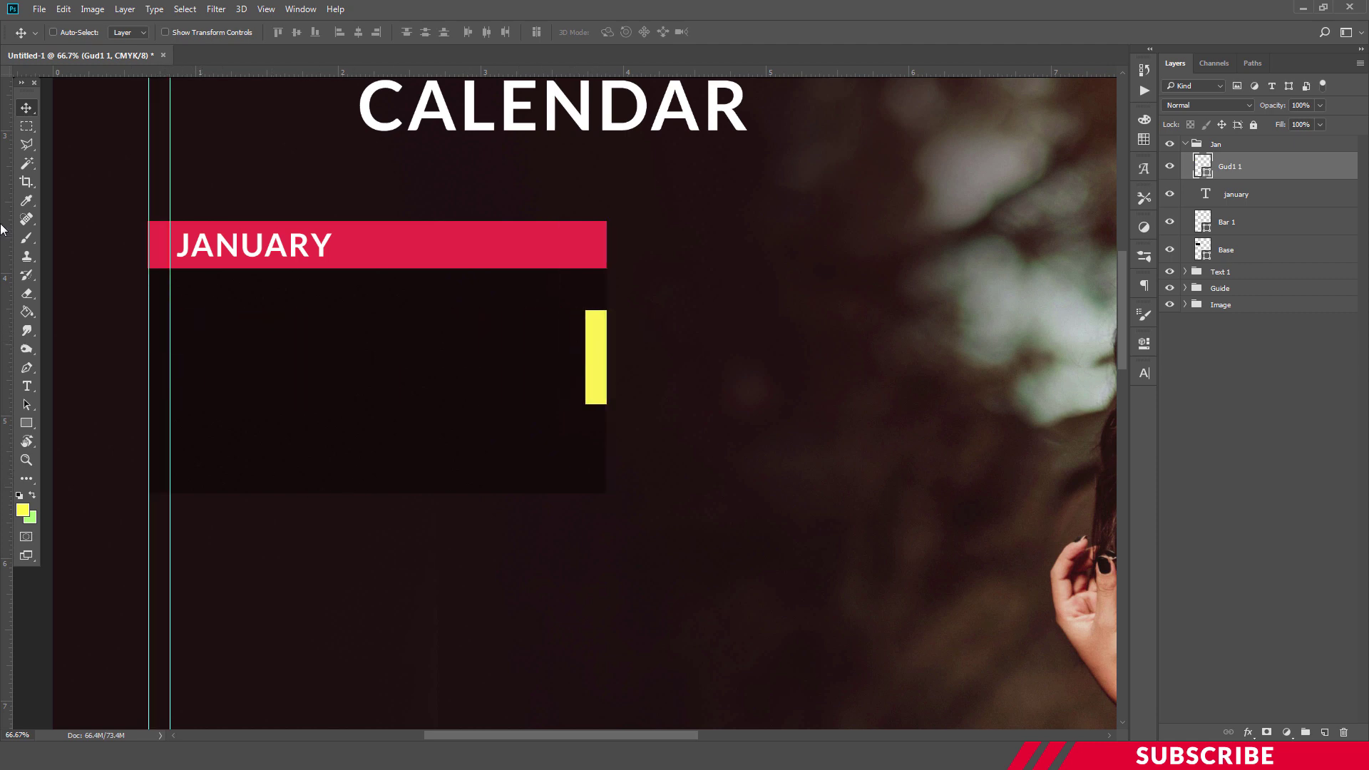
{"action": "left_click_drag", "start_coordinate": [9, 239], "coordinate": [585, 319]}
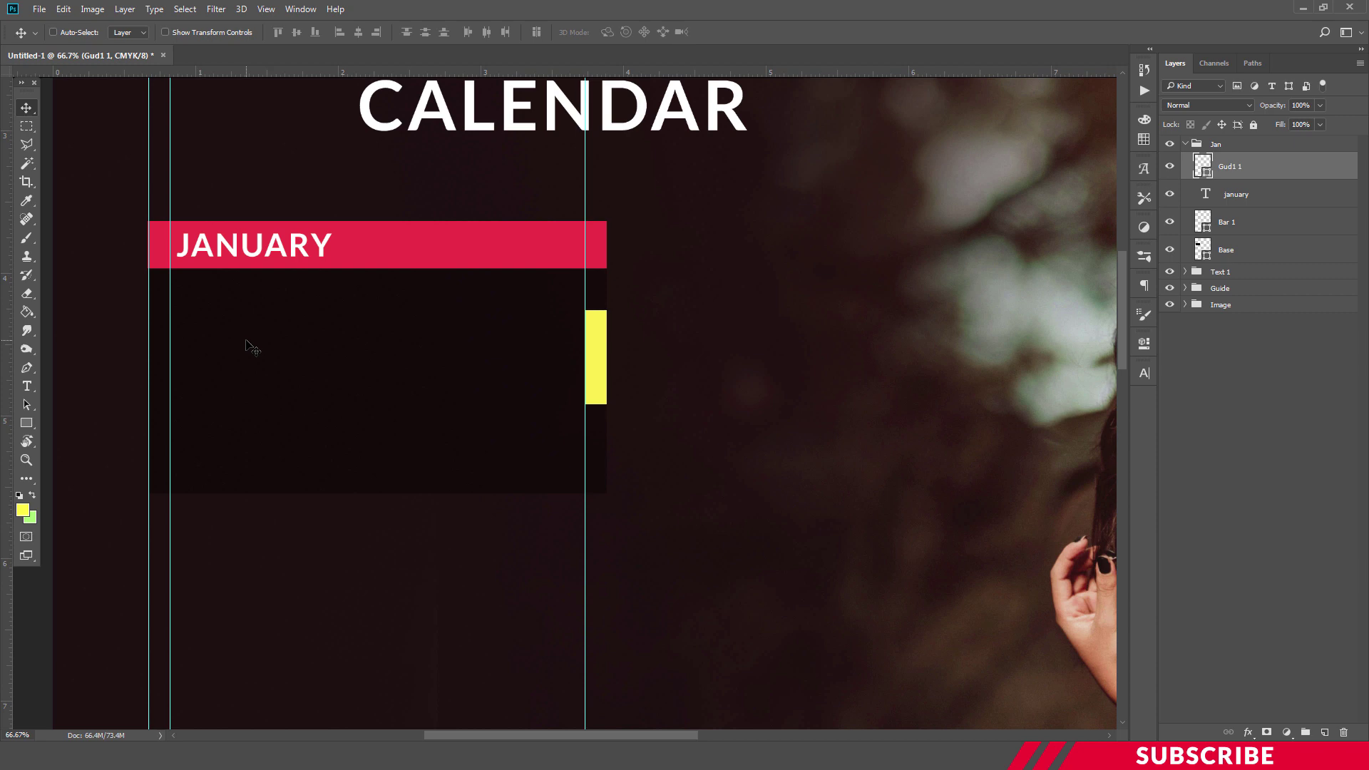
Nudge the JANUARY title left and hide the yellow Gud1 1 spacer layer.
{"action": "left_click", "coordinate": [266, 8]}
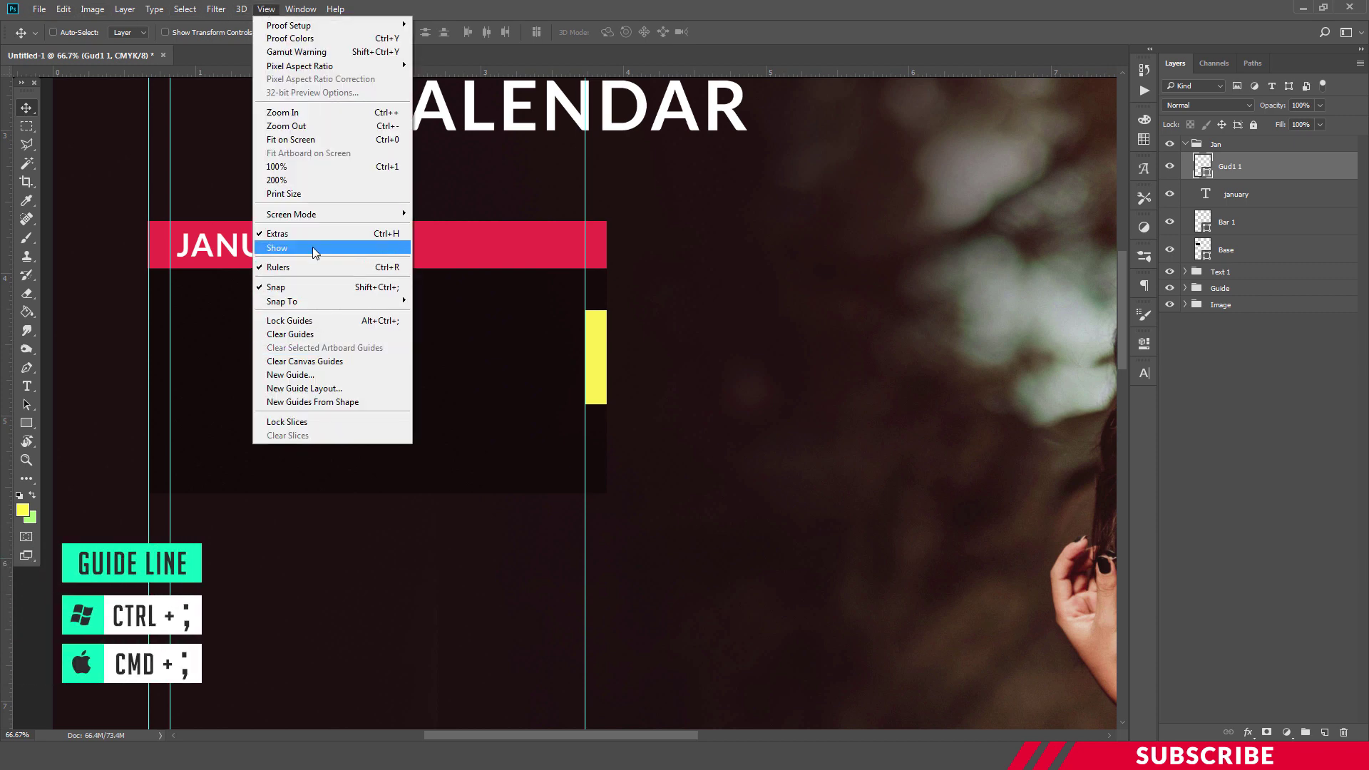
{"action": "mouse_move", "coordinate": [277, 247]}
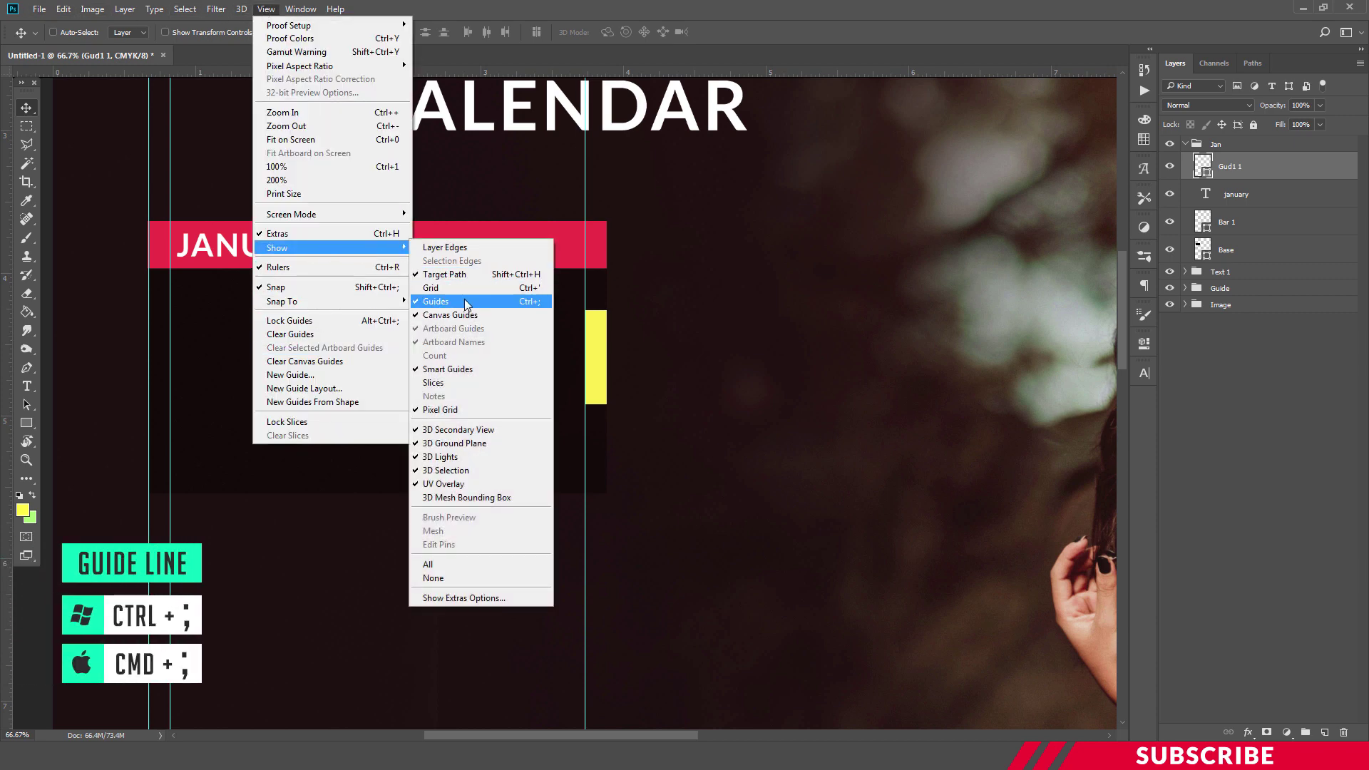
{"action": "left_click", "coordinate": [754, 7]}
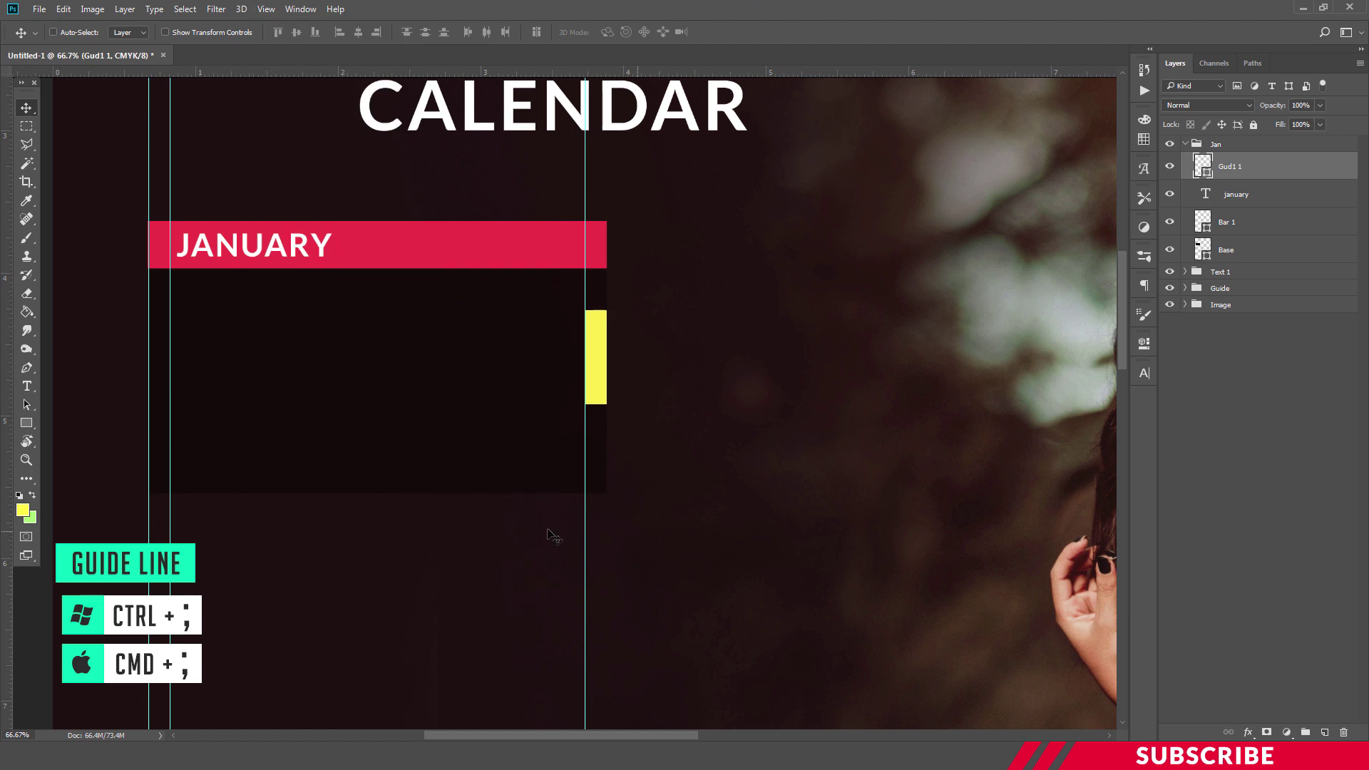
{"action": "left_click", "coordinate": [1262, 201]}
{"action": "key", "text": "shift+Left"}
{"action": "key", "text": "shift+Left"}
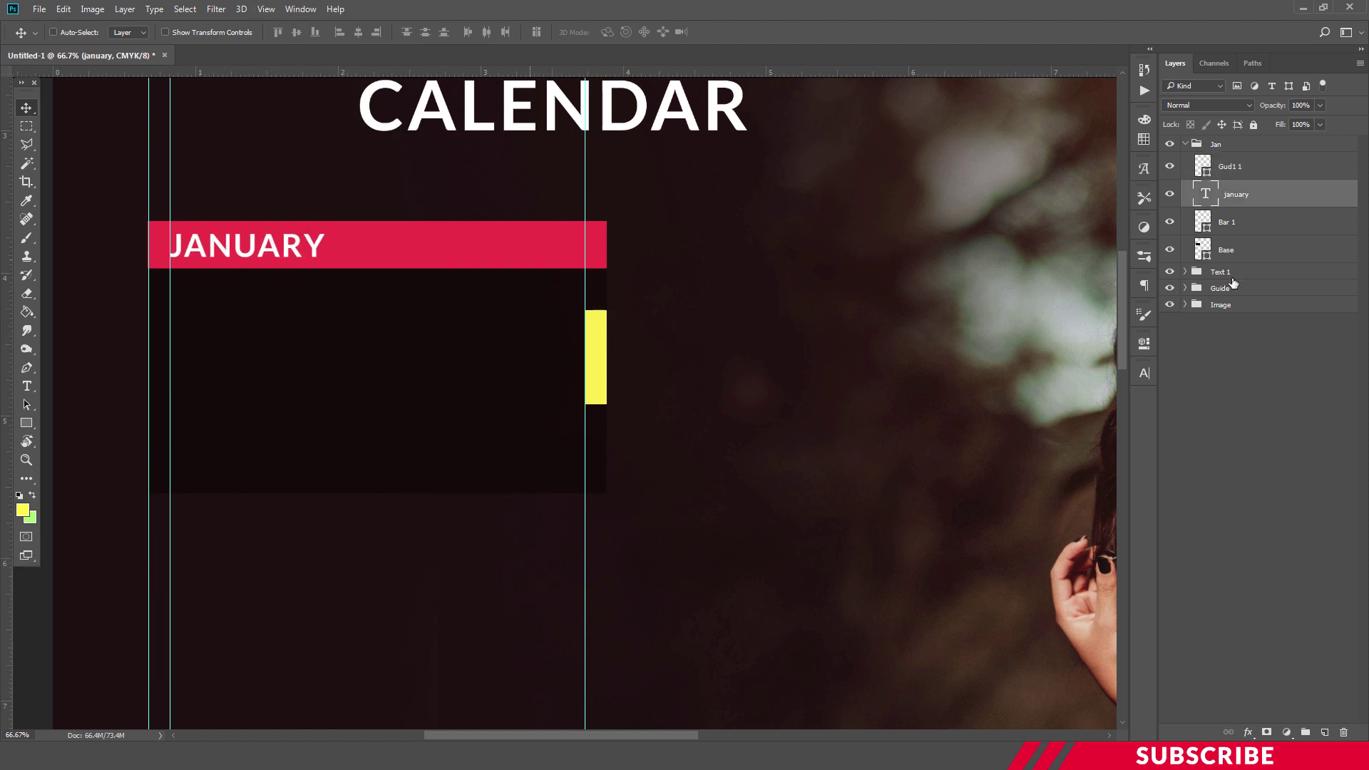
{"action": "left_click", "coordinate": [1170, 166]}
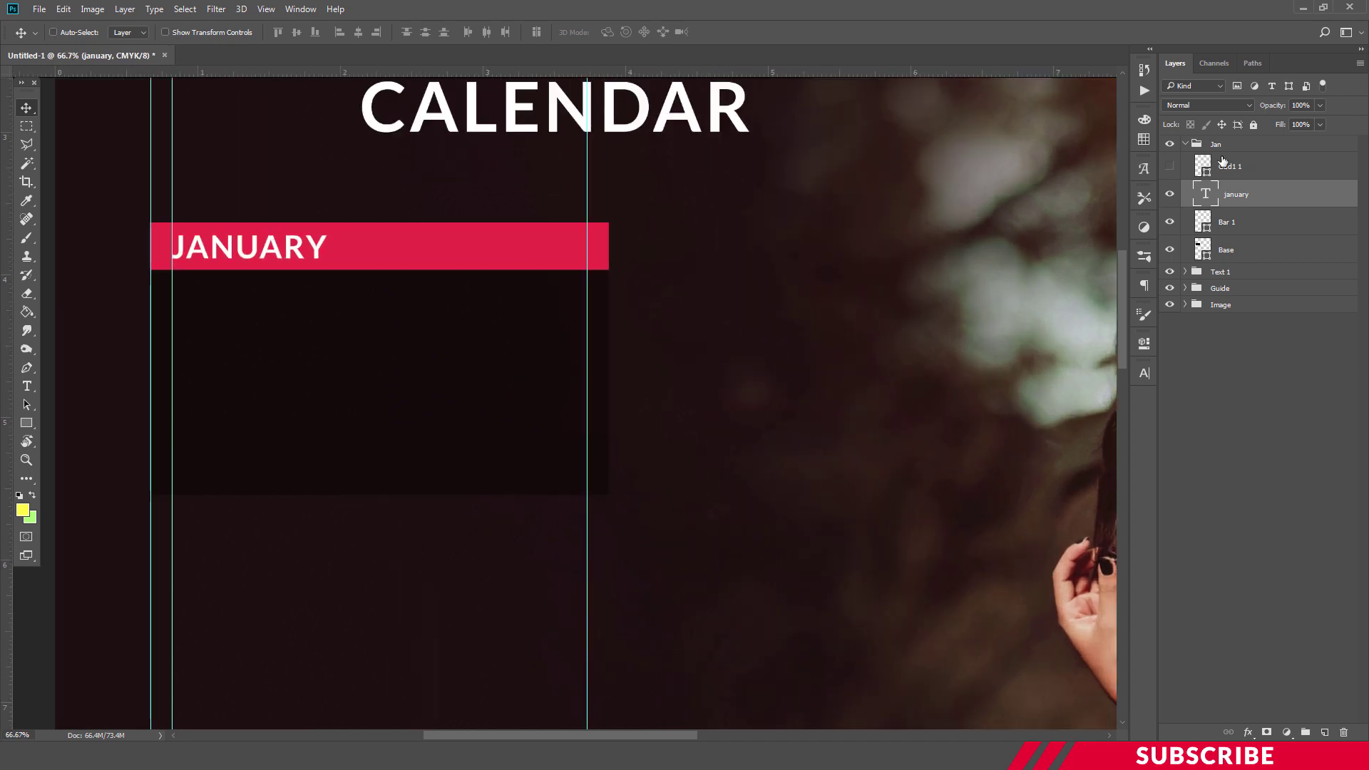
{"action": "left_click", "coordinate": [1223, 161]}
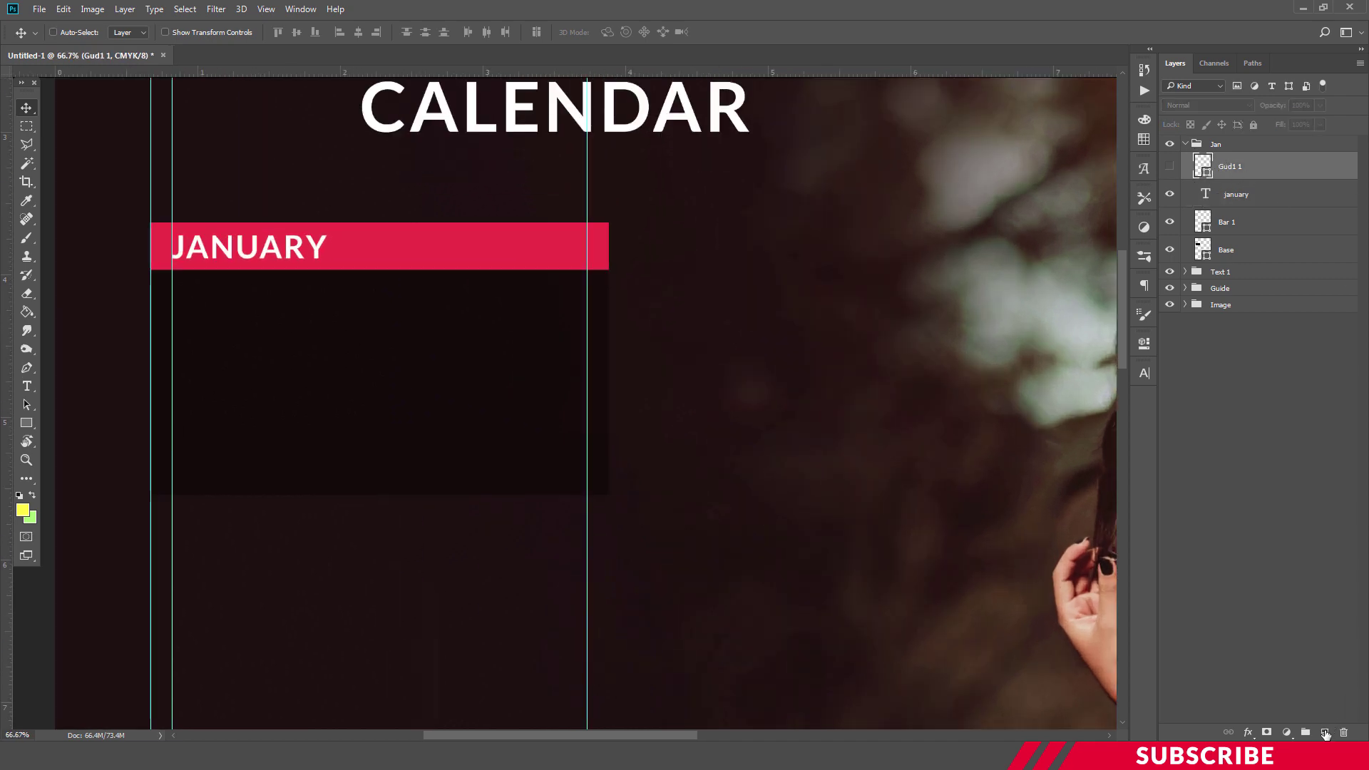
Add a white letter S on a new layer below the January block.
{"action": "left_click", "coordinate": [1325, 732]}
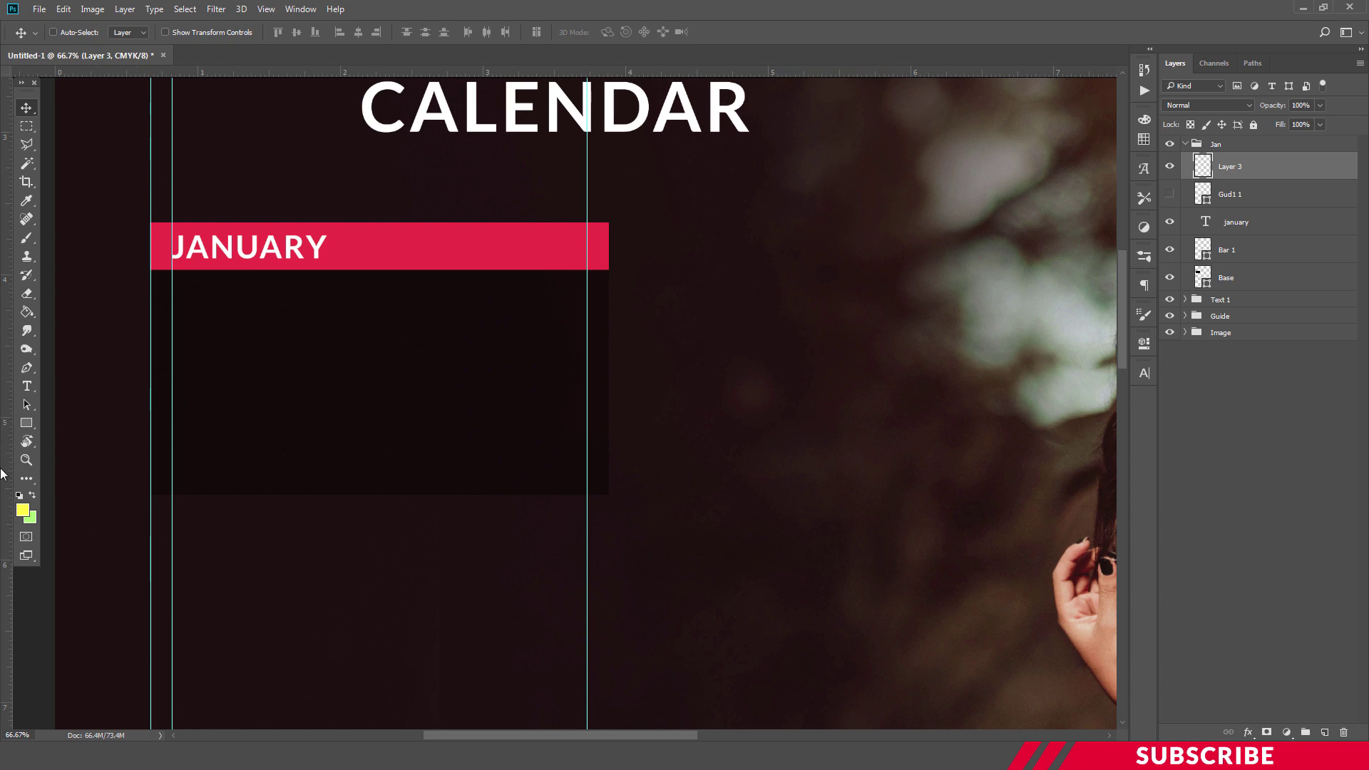
{"action": "left_click", "coordinate": [22, 511]}
{"action": "left_click", "coordinate": [963, 405]}
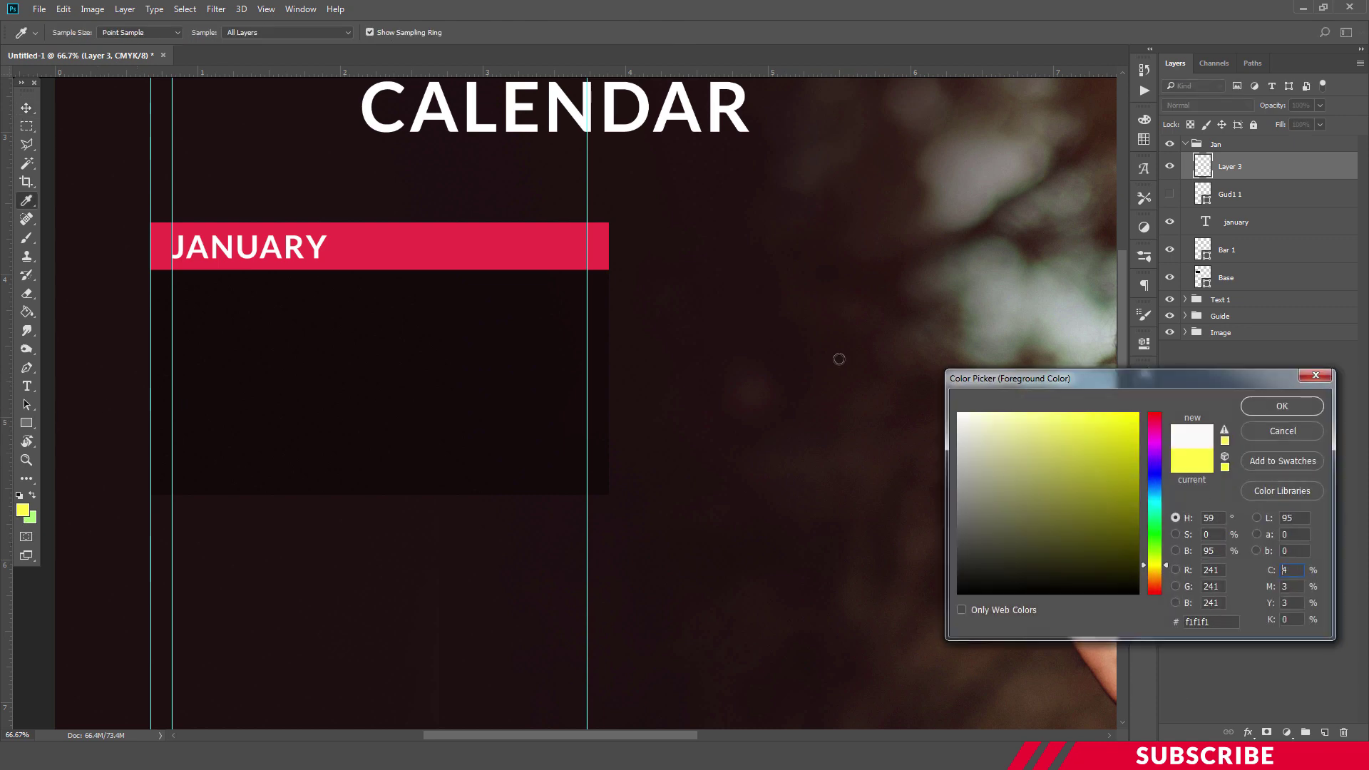
{"action": "left_click", "coordinate": [1280, 403]}
{"action": "key", "text": "t"}
{"action": "left_click", "coordinate": [283, 556]}
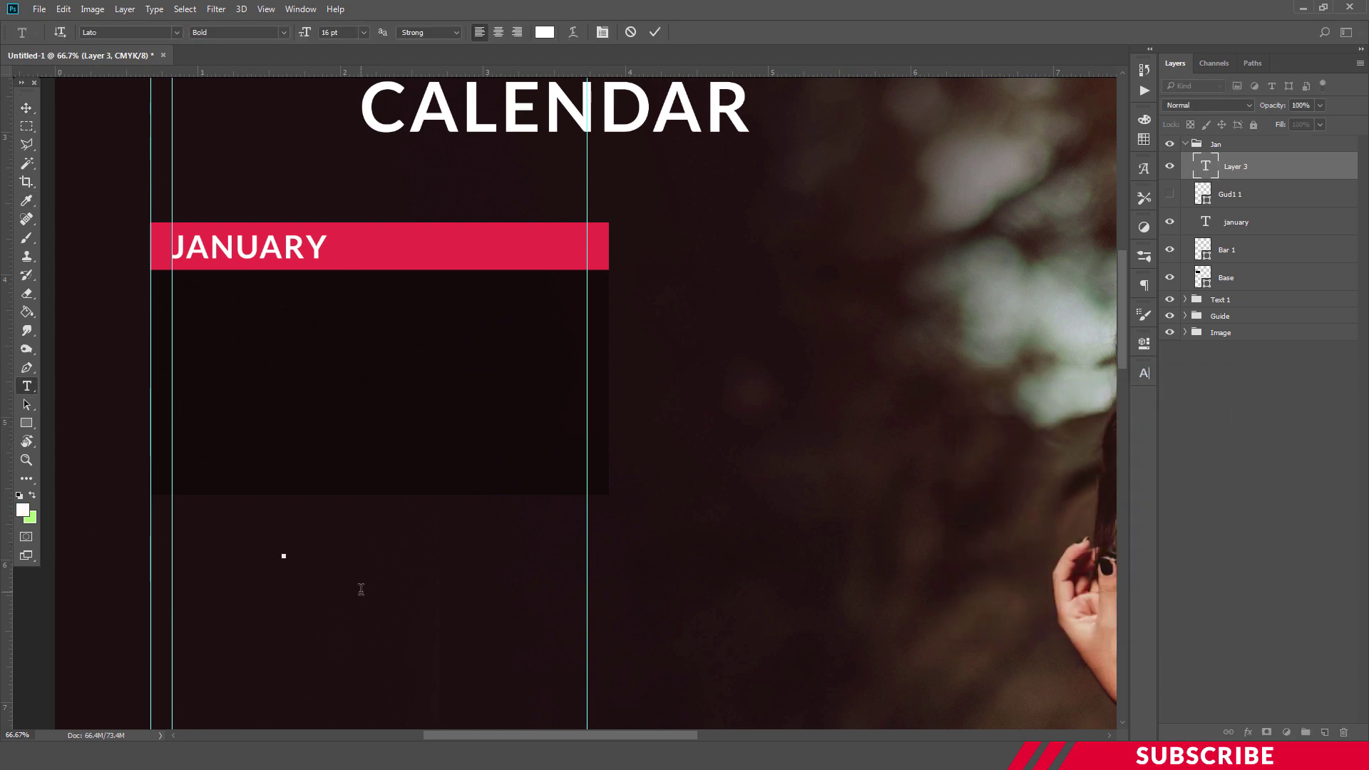
{"action": "type", "text": "S"}
{"action": "key", "text": "ctrl+Return"}
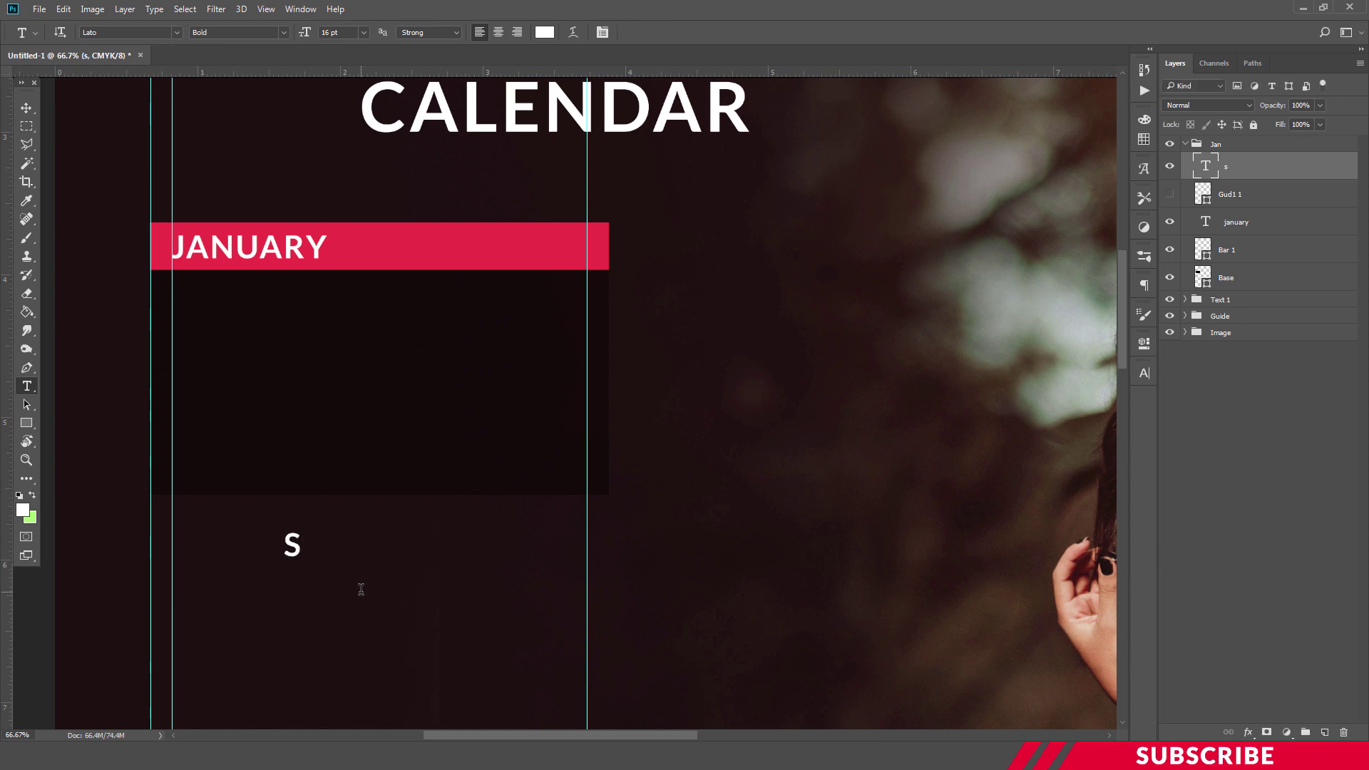
Duplicate the S into a row of seven letters running rightward.
{"action": "key", "text": "ctrl+j"}
{"action": "key", "text": "v"}
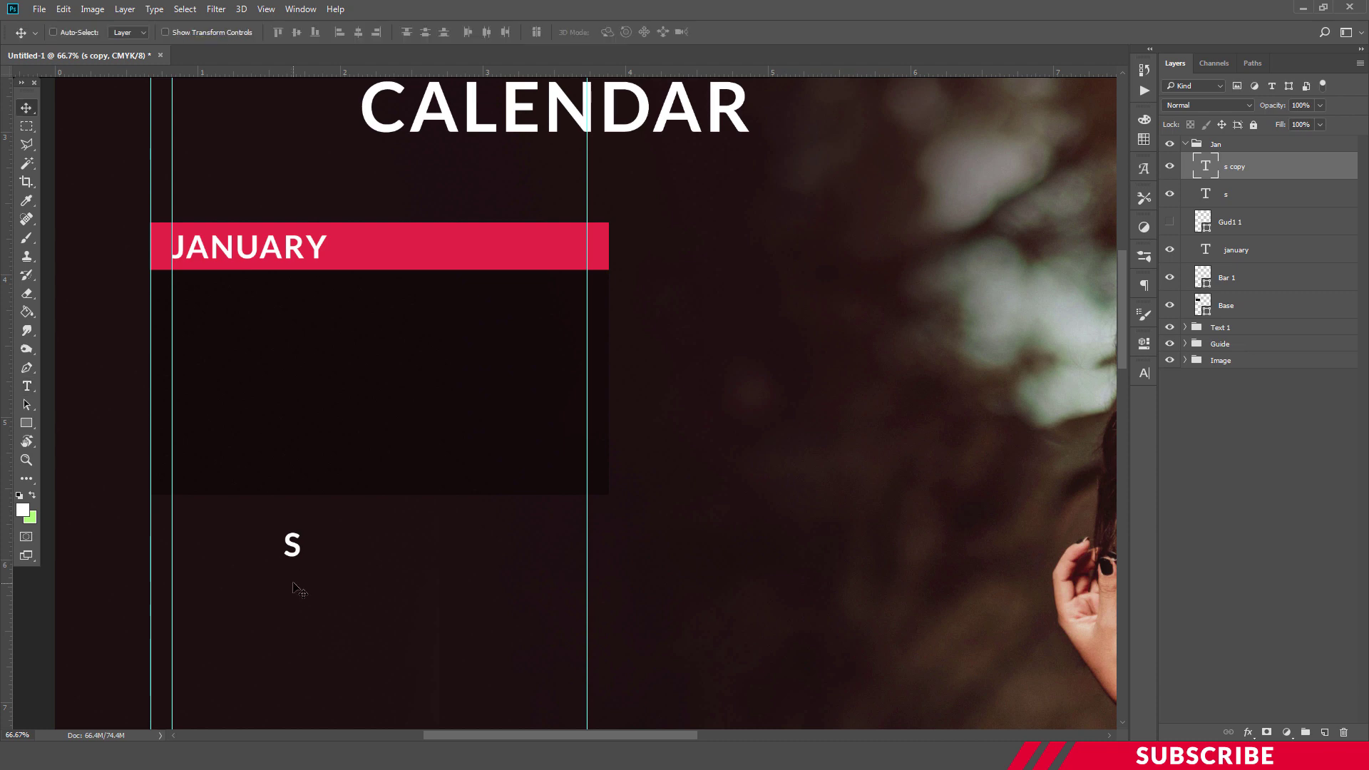
{"action": "left_click_drag", "start_coordinate": [296, 552], "coordinate": [512, 557]}
{"action": "key", "text": "ctrl+j"}
{"action": "key", "text": "ctrl+j"}
{"action": "key", "text": "ctrl+j"}
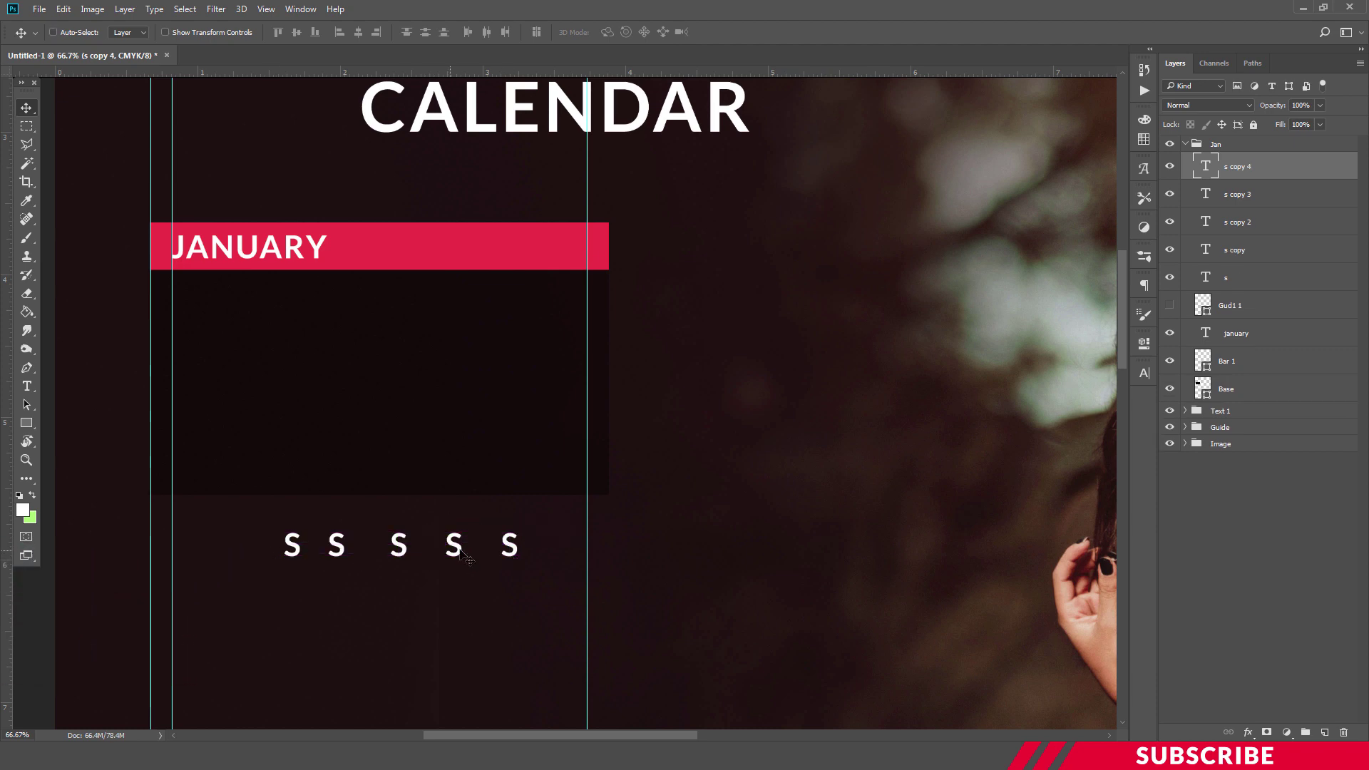
{"action": "key", "text": "ctrl+j"}
{"action": "left_click_drag", "start_coordinate": [524, 560], "coordinate": [624, 551]}
{"action": "key", "text": "ctrl+j"}
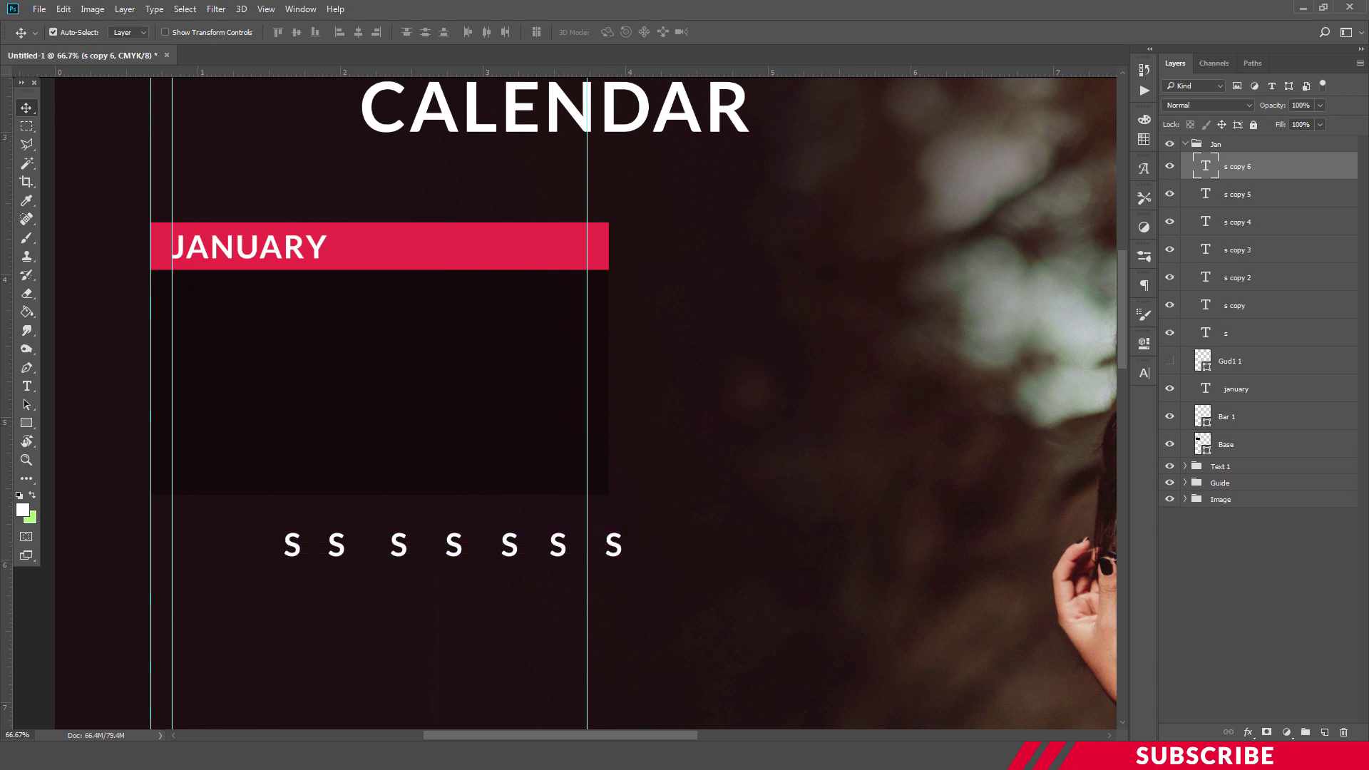
Move all seven S letters into a row just under the JANUARY bar.
{"action": "left_click", "coordinate": [1232, 335], "text": "shift"}
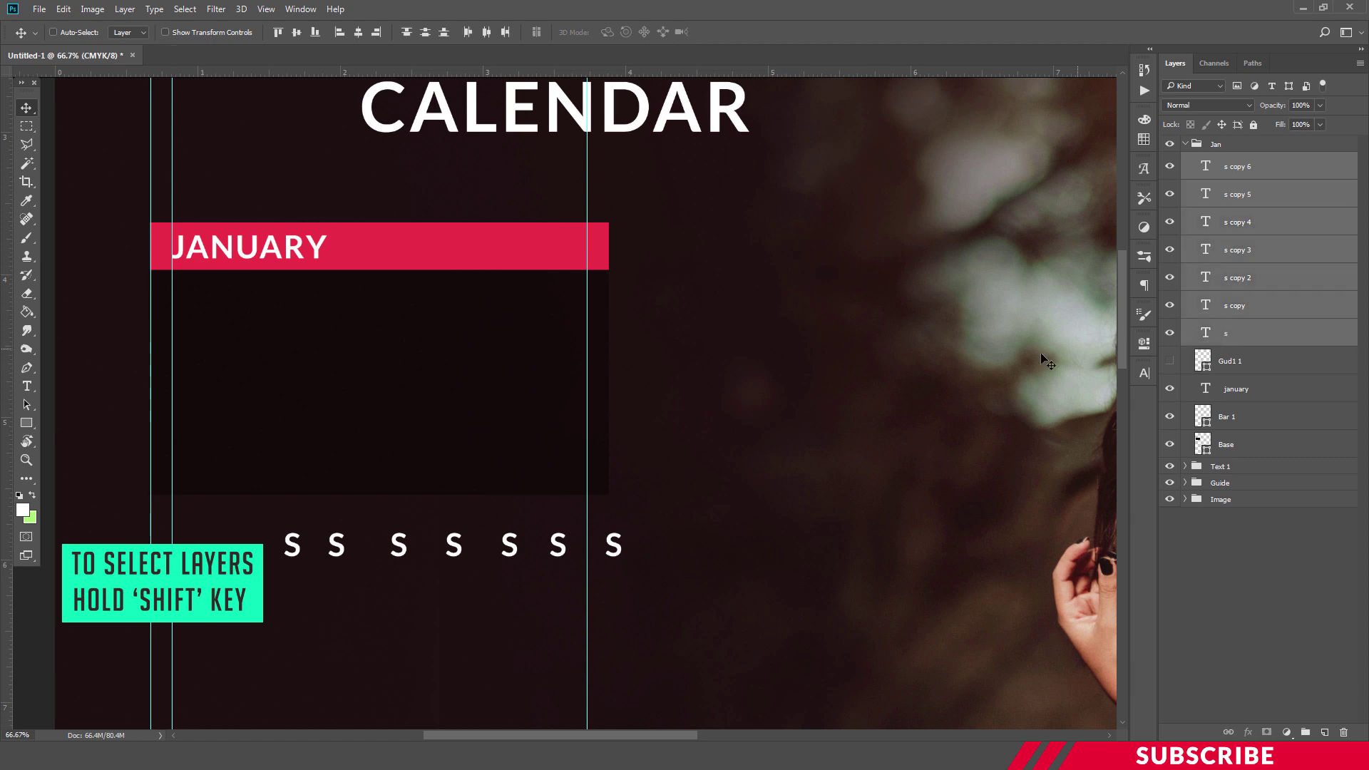
{"action": "left_click_drag", "start_coordinate": [456, 548], "coordinate": [335, 308]}
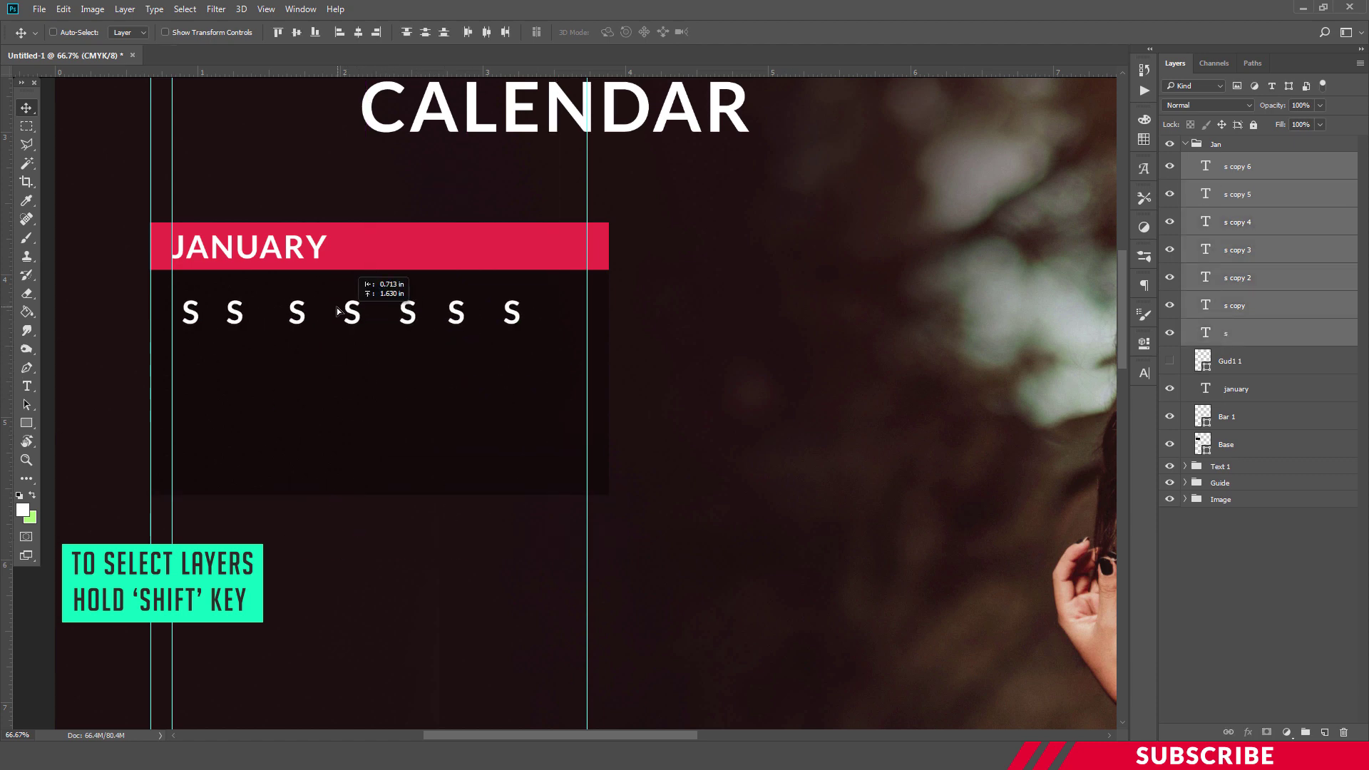
{"action": "left_click_drag", "start_coordinate": [335, 309], "coordinate": [335, 307]}
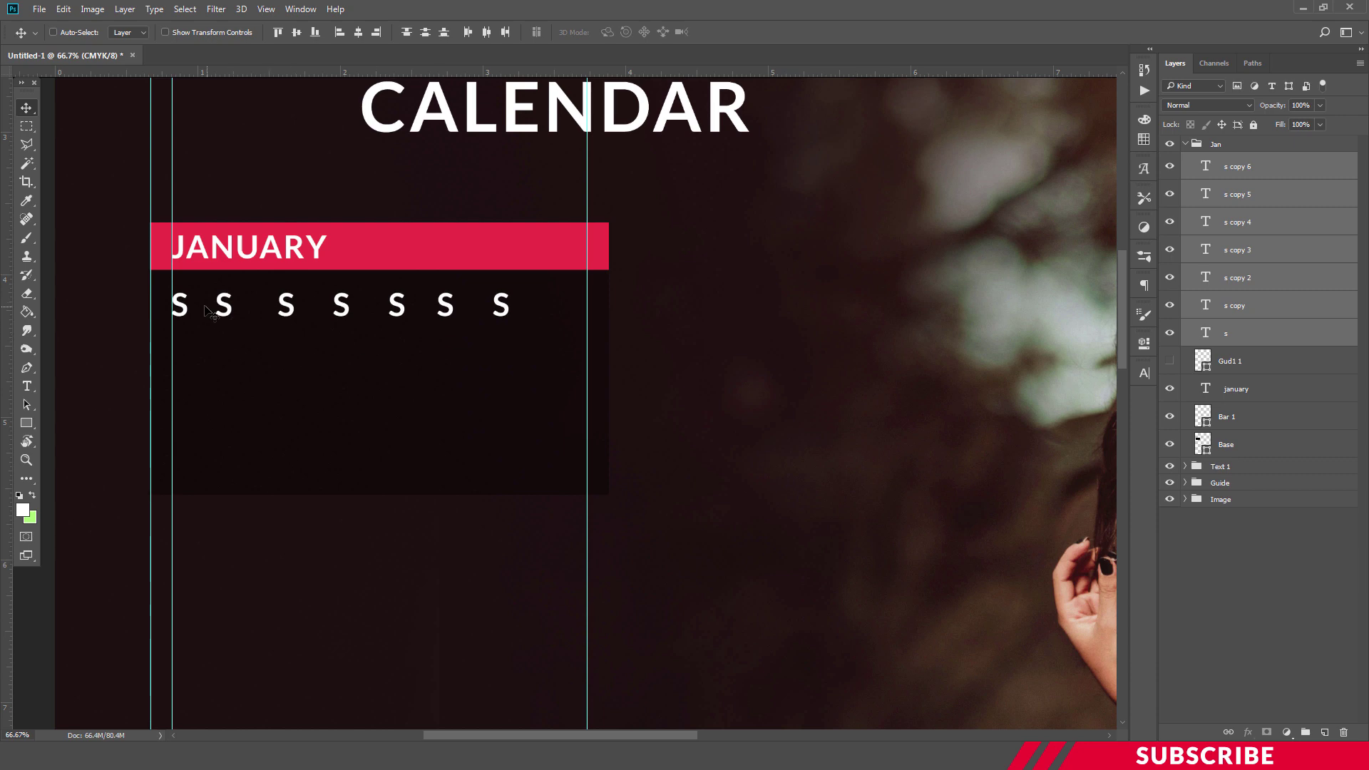
{"action": "key", "text": "Up"}
{"action": "key", "text": "Up"}
{"action": "key", "text": "Up"}
{"action": "left_click_drag", "start_coordinate": [184, 306], "coordinate": [180, 305]}
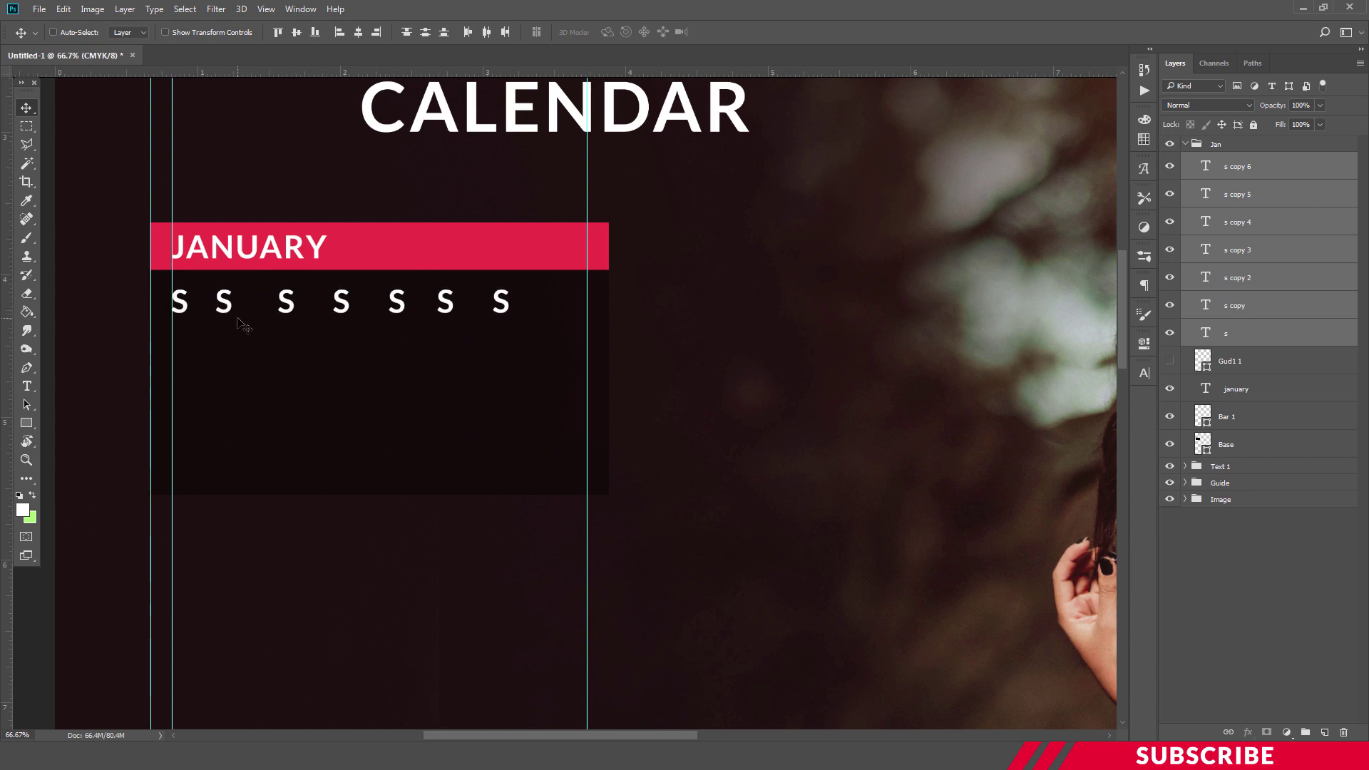
Put the last S on the right guide and distribute the seven letters' horizontal centres.
{"action": "left_click", "coordinate": [1260, 169]}
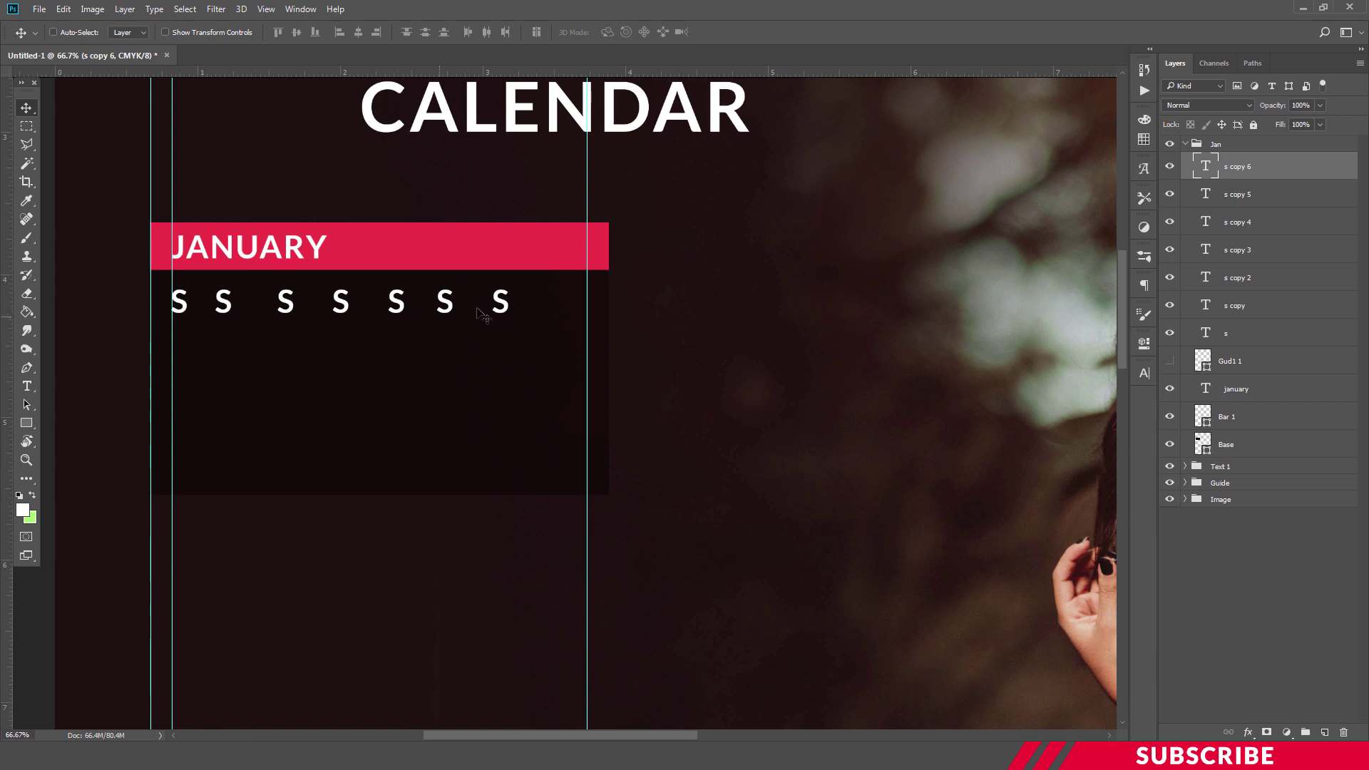
{"action": "left_click_drag", "start_coordinate": [506, 308], "coordinate": [582, 308]}
{"action": "key", "text": "Right"}
{"action": "left_click", "coordinate": [1241, 335]}
{"action": "left_click", "coordinate": [1244, 167], "text": "shift"}
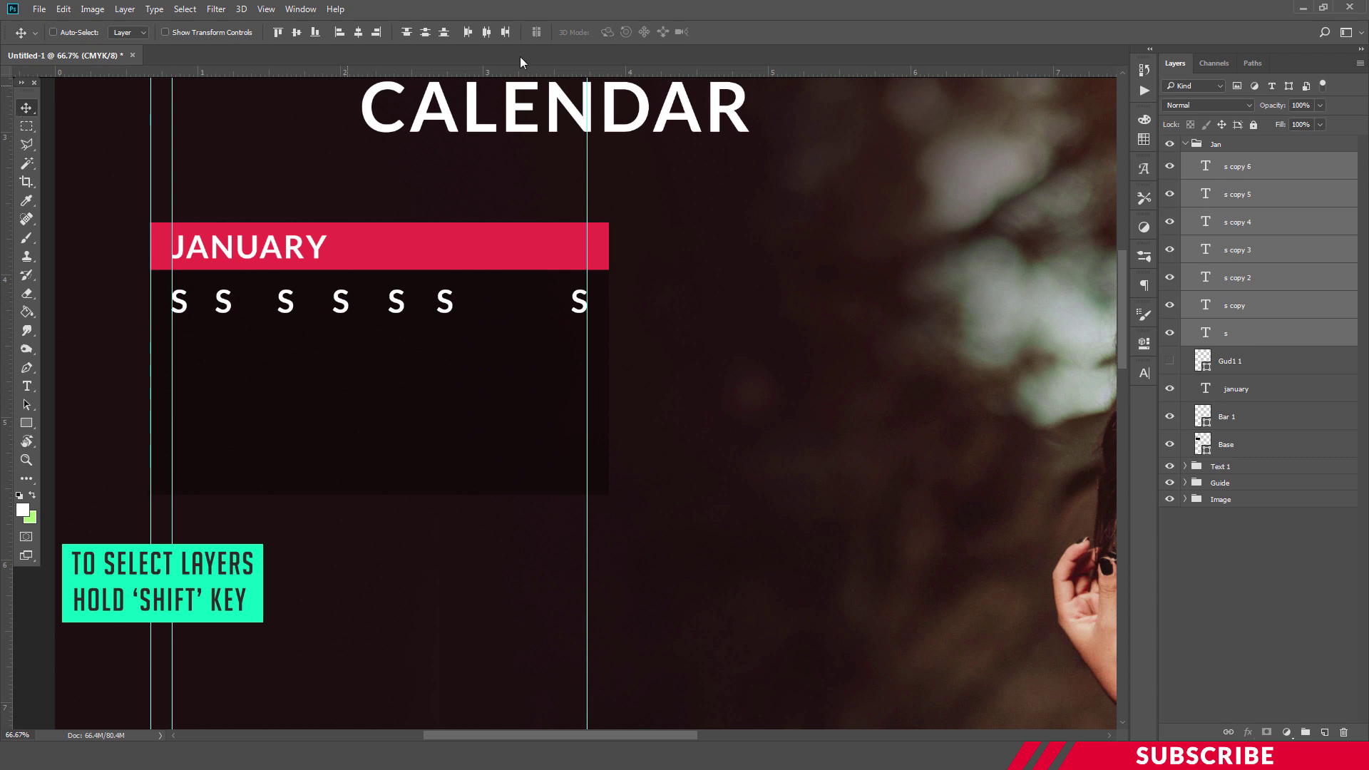
{"action": "left_click", "coordinate": [487, 33]}
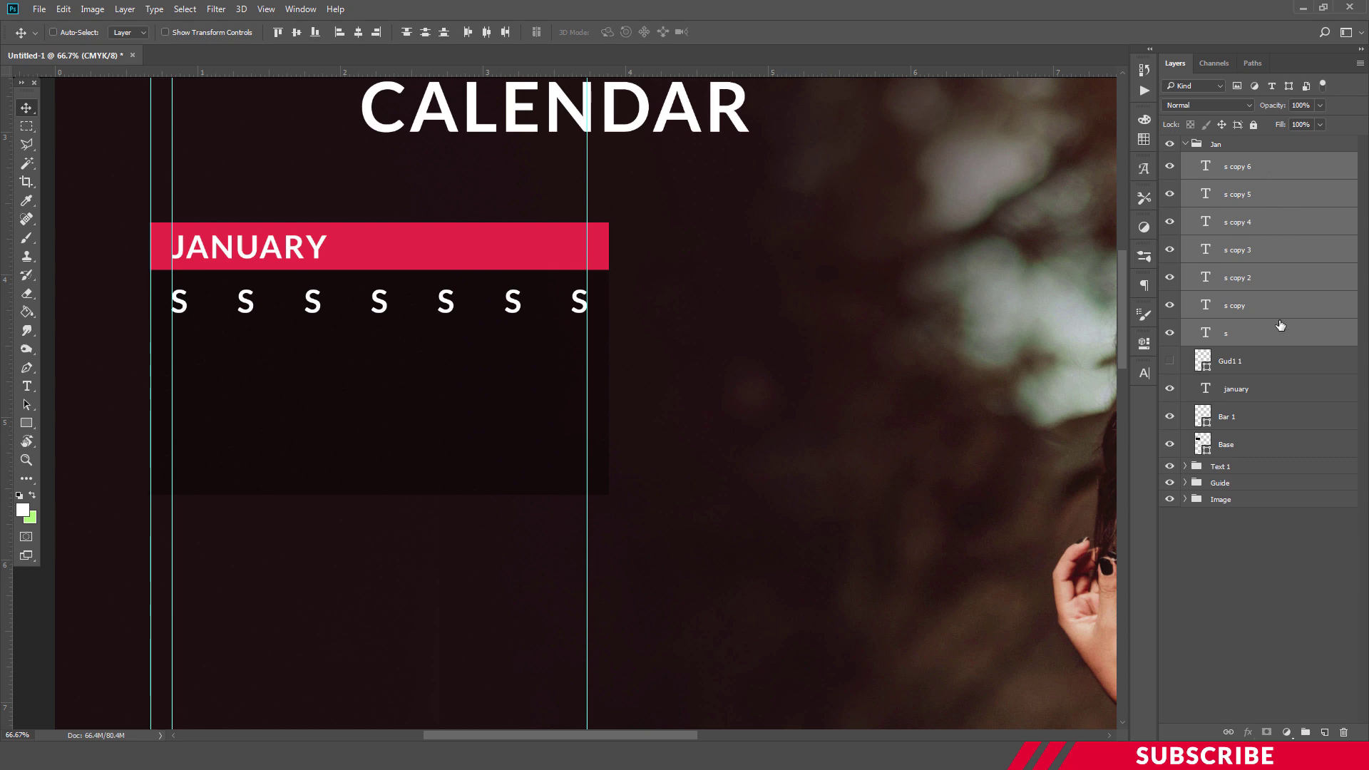
Group the seven S layers into a group named Days.
{"action": "key", "text": "ctrl+g"}
{"action": "double_click", "coordinate": [1236, 161]}
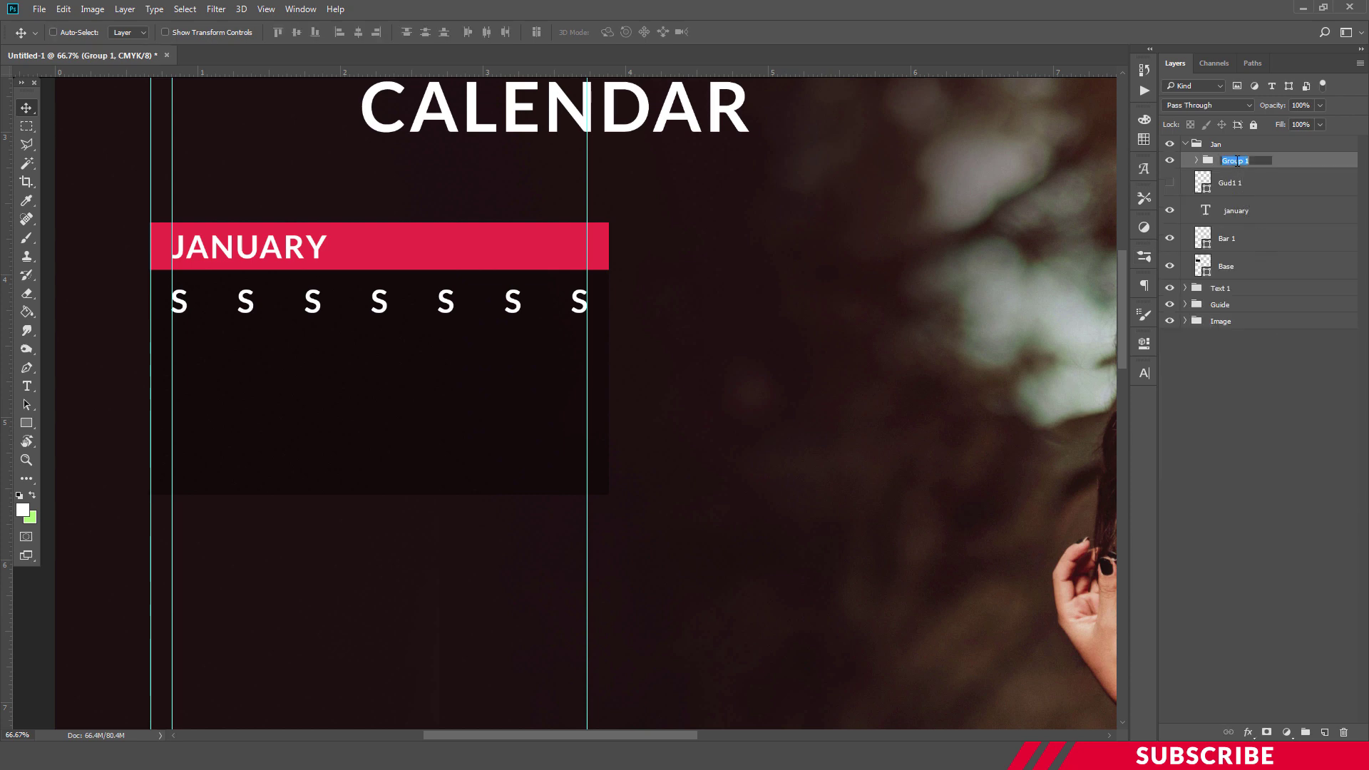
{"action": "type", "text": "Days"}
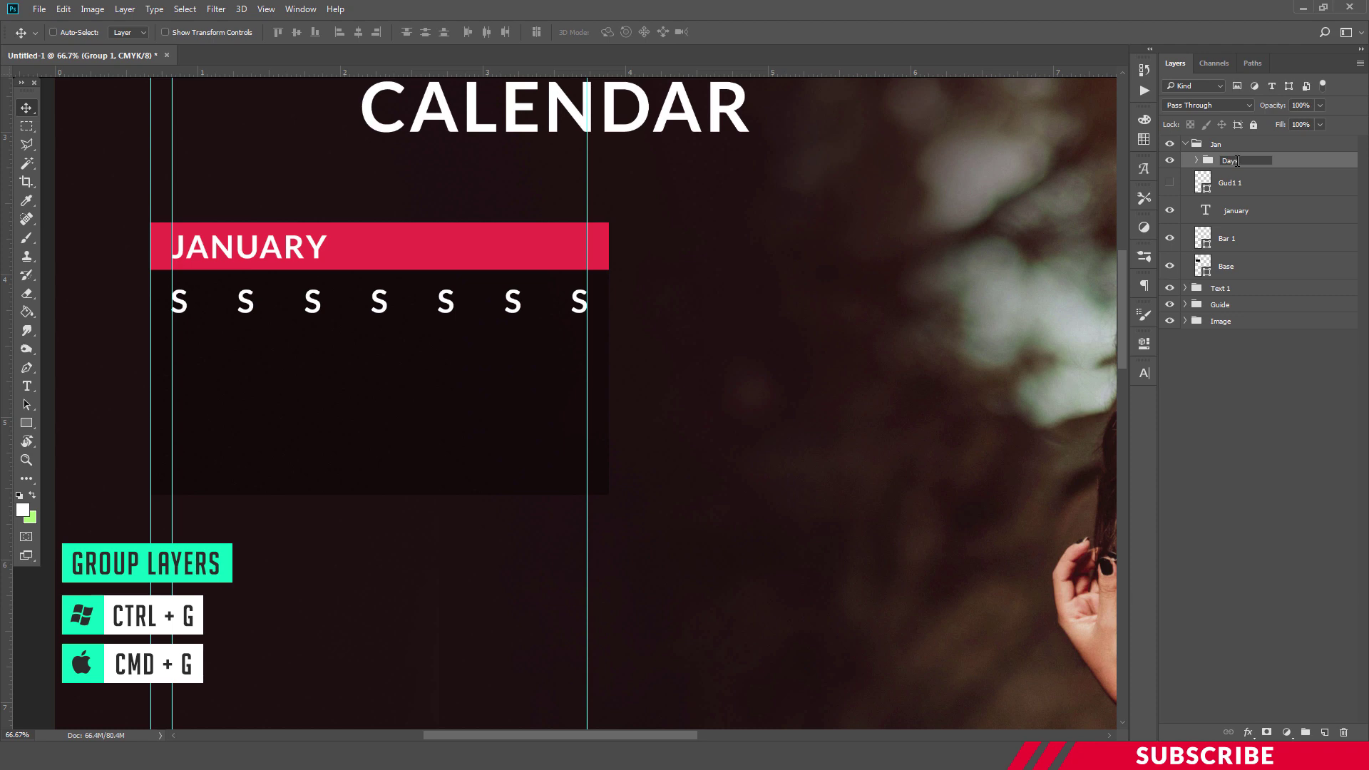
{"action": "key", "text": "Return"}
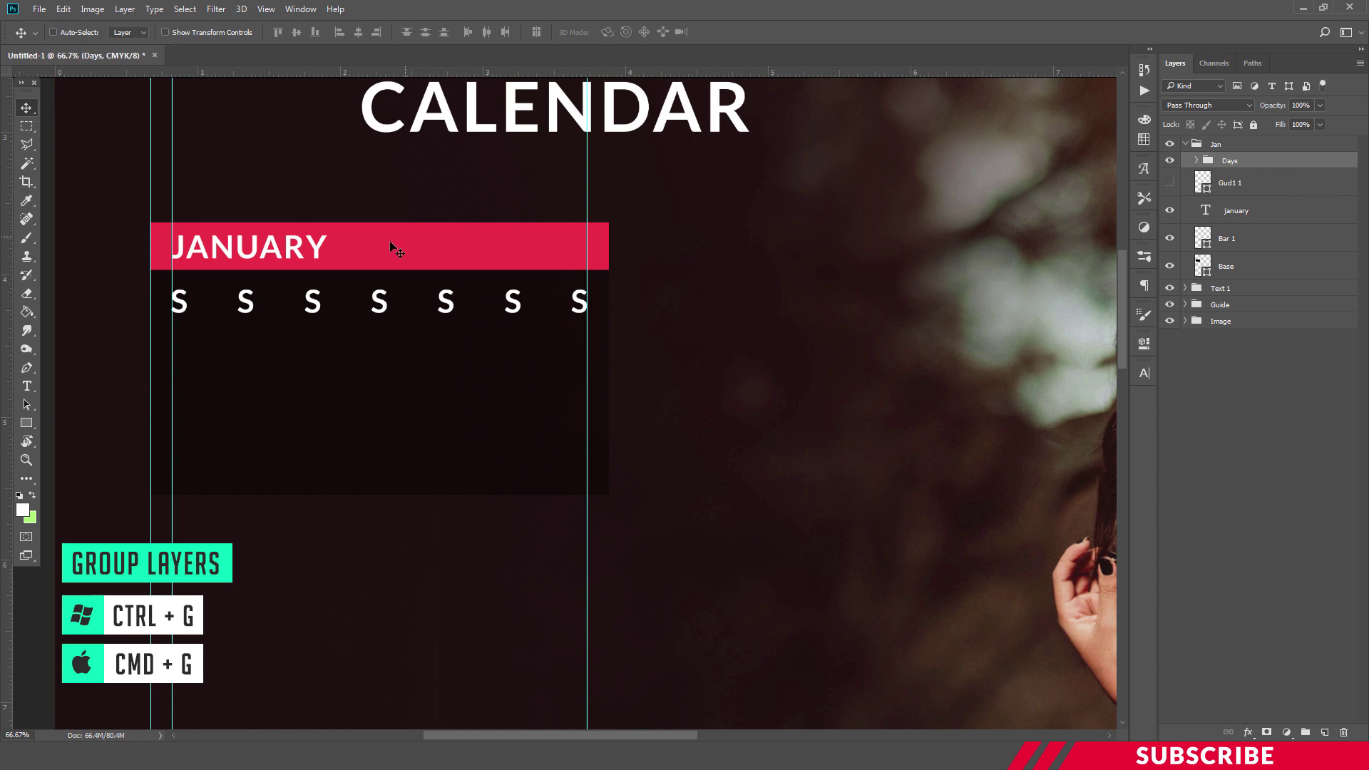
Change the second and third letters to M and T.
{"action": "key", "text": "t"}
{"action": "left_click", "coordinate": [246, 303]}
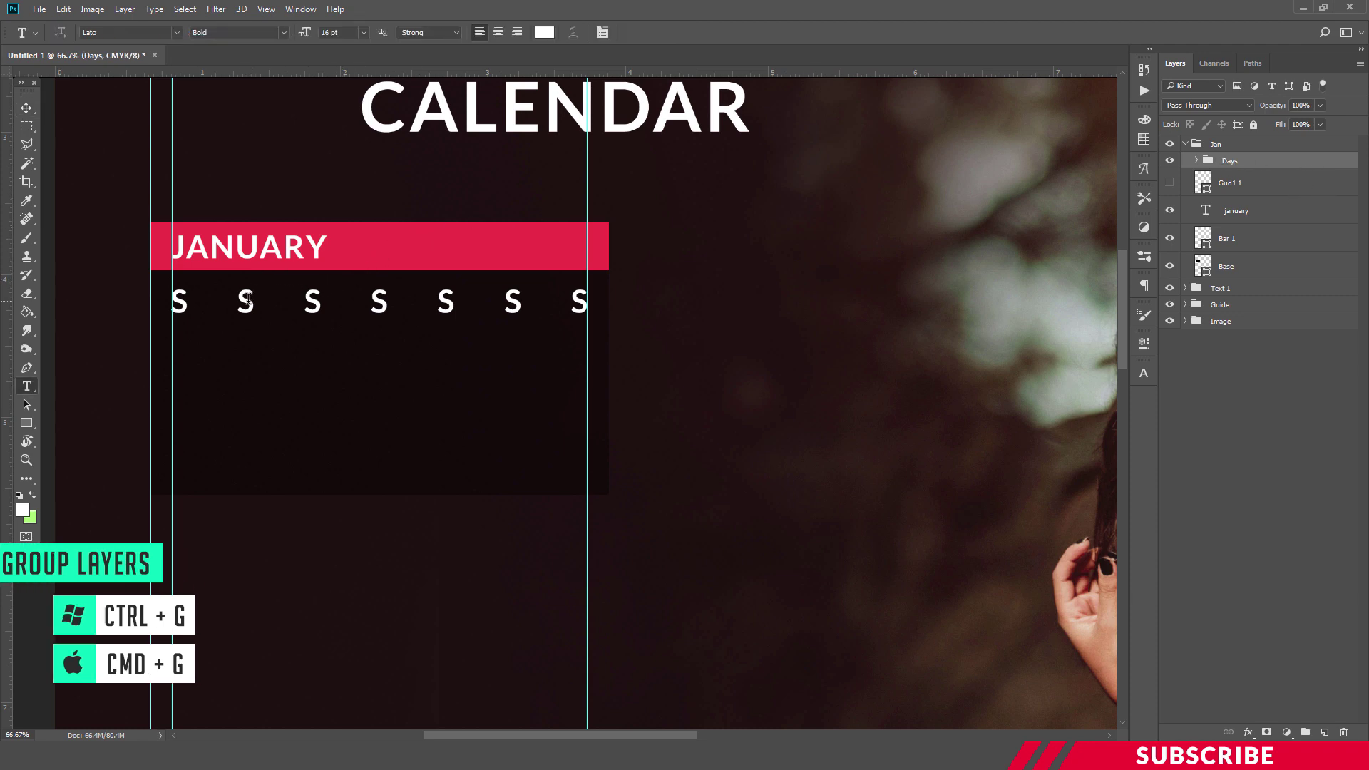
{"action": "double_click", "coordinate": [246, 303]}
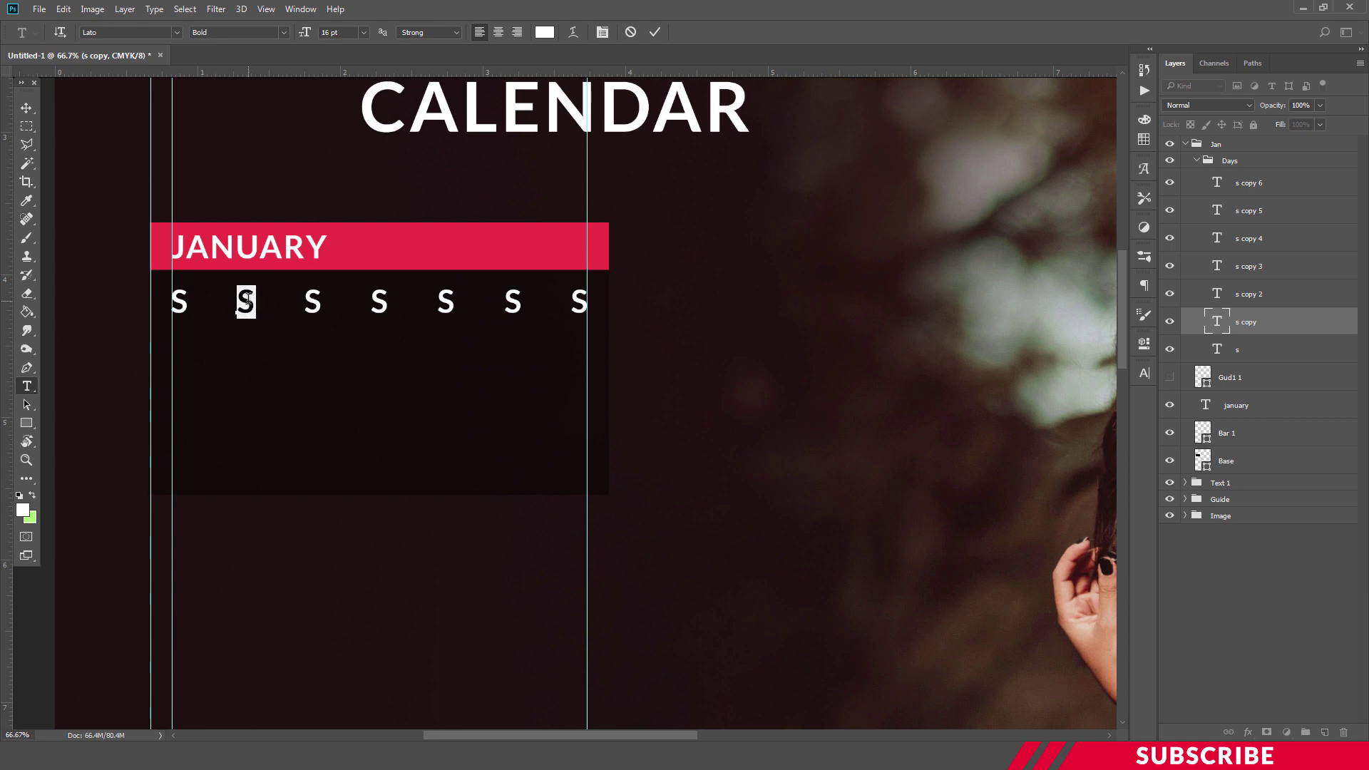
{"action": "key", "text": "BackSpace"}
{"action": "type", "text": "M"}
{"action": "key", "text": "ctrl+Return"}
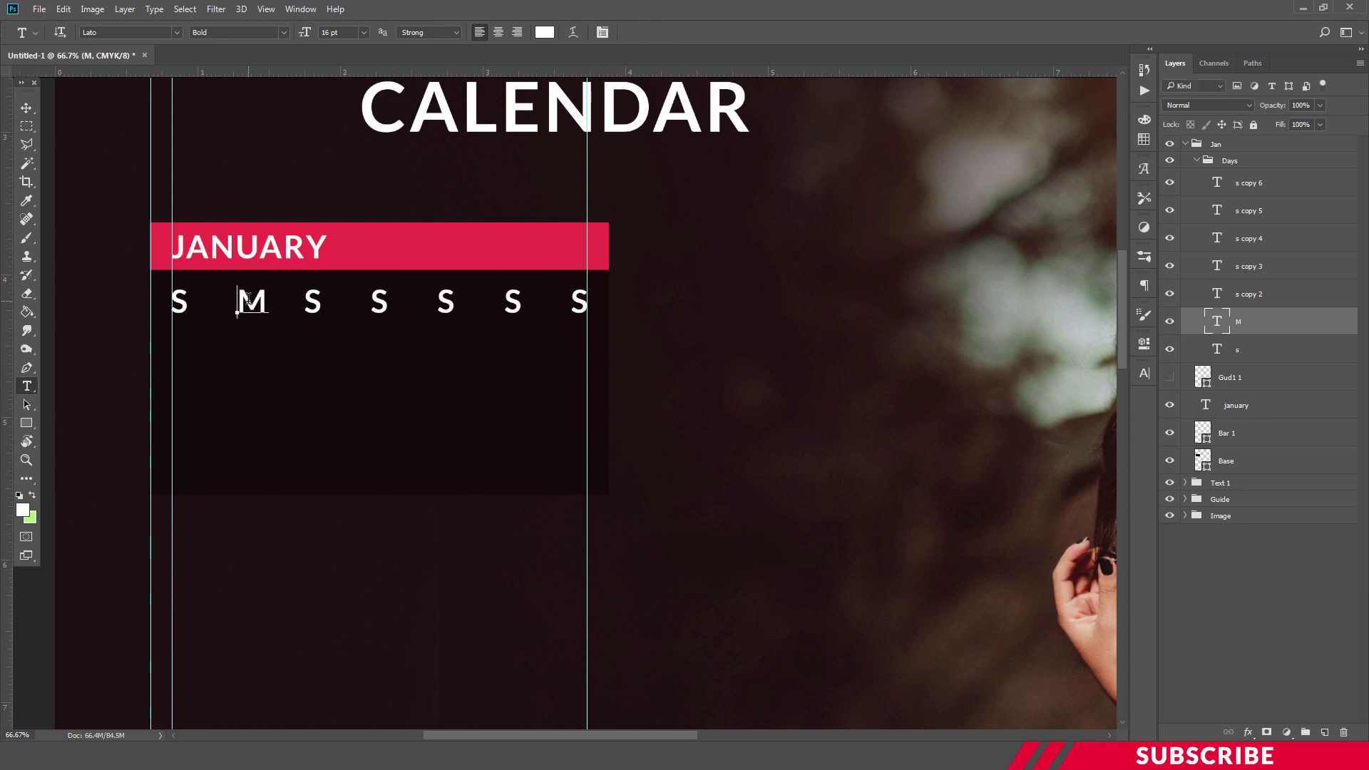
{"action": "left_click", "coordinate": [246, 303]}
{"action": "left_click", "coordinate": [313, 303]}
{"action": "double_click", "coordinate": [313, 303]}
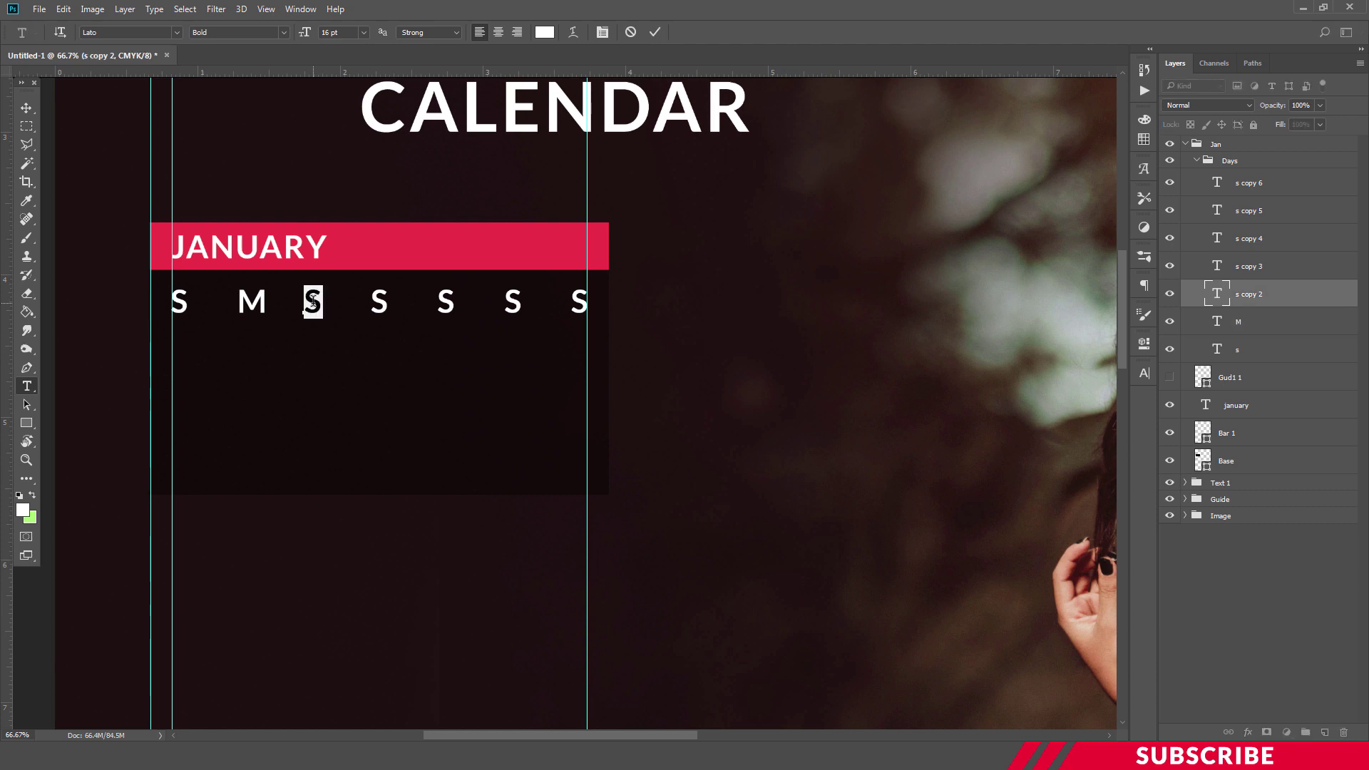
{"action": "type", "text": "T"}
{"action": "key", "text": "ctrl+Return"}
Change the fourth, fifth and sixth letters to W, T and F.
{"action": "left_click", "coordinate": [379, 303]}
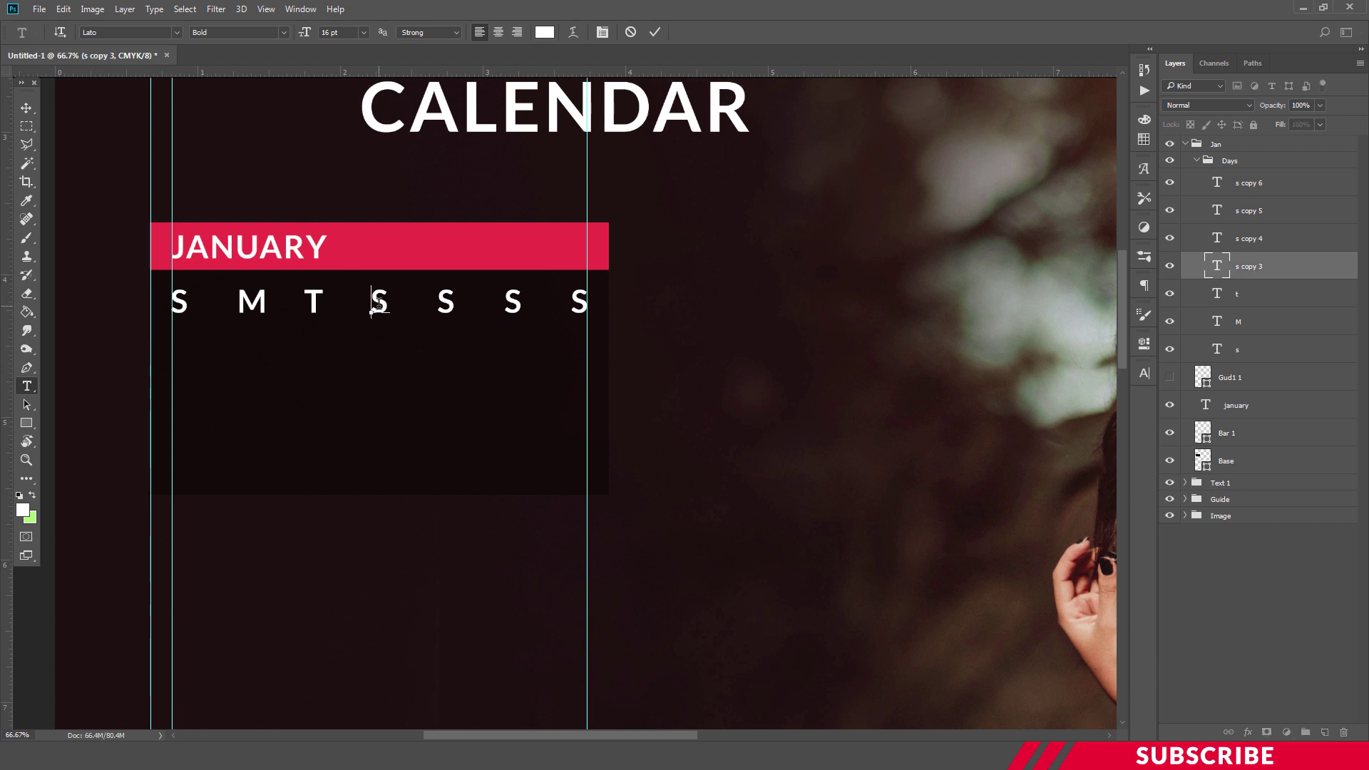
{"action": "double_click", "coordinate": [379, 303]}
{"action": "type", "text": "W"}
{"action": "key", "text": "ctrl+Return"}
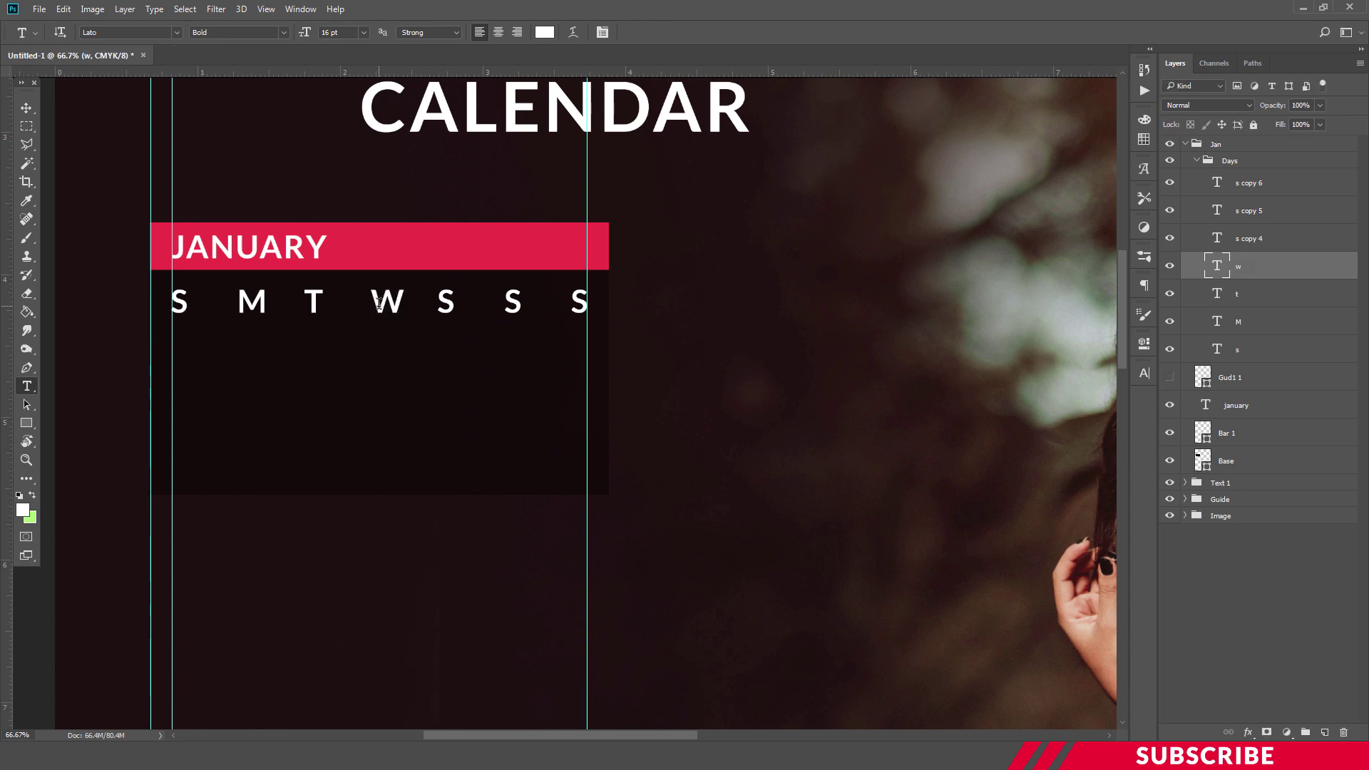
{"action": "left_click", "coordinate": [441, 303]}
{"action": "double_click", "coordinate": [444, 303]}
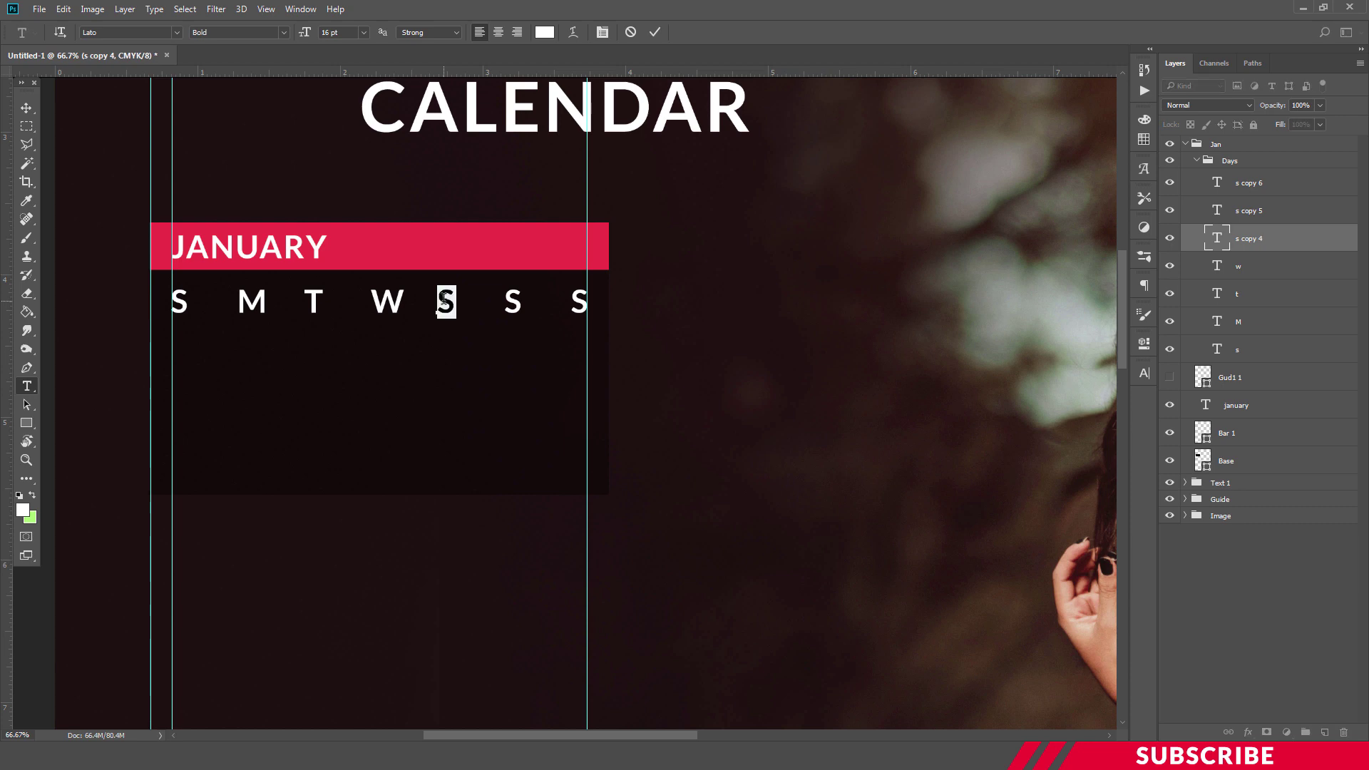
{"action": "type", "text": "T"}
{"action": "key", "text": "ctrl+Return"}
{"action": "left_click", "coordinate": [513, 306]}
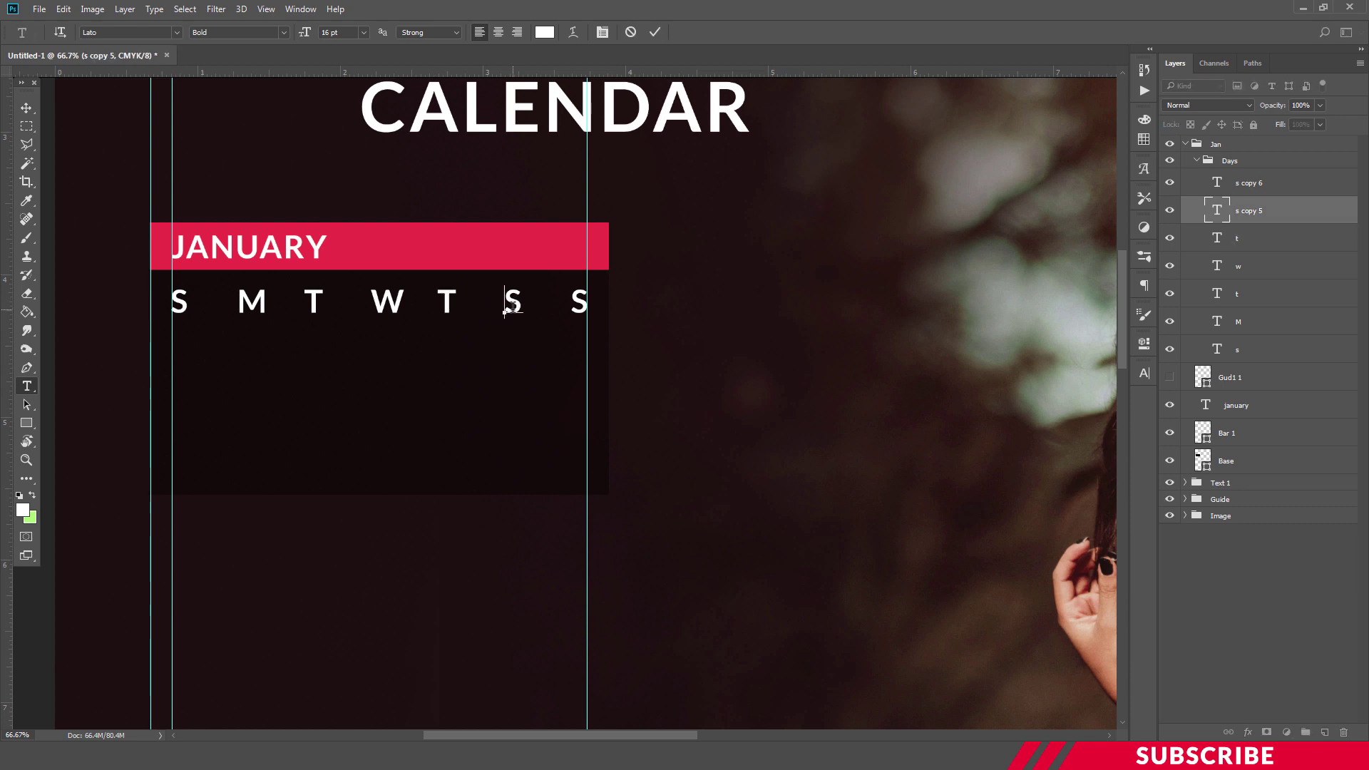
{"action": "double_click", "coordinate": [513, 305]}
{"action": "type", "text": "F"}
{"action": "key", "text": "ctrl+Return"}
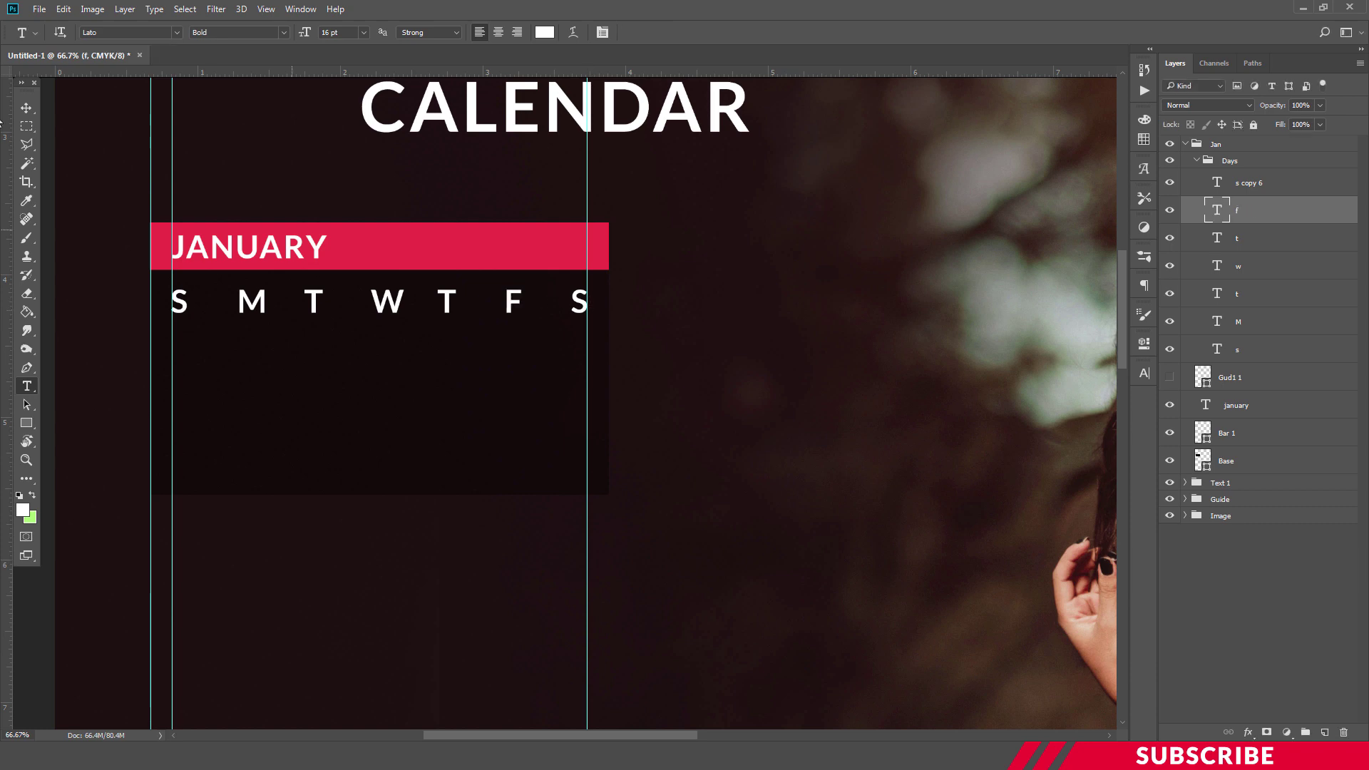
{"action": "left_click", "coordinate": [27, 107]}
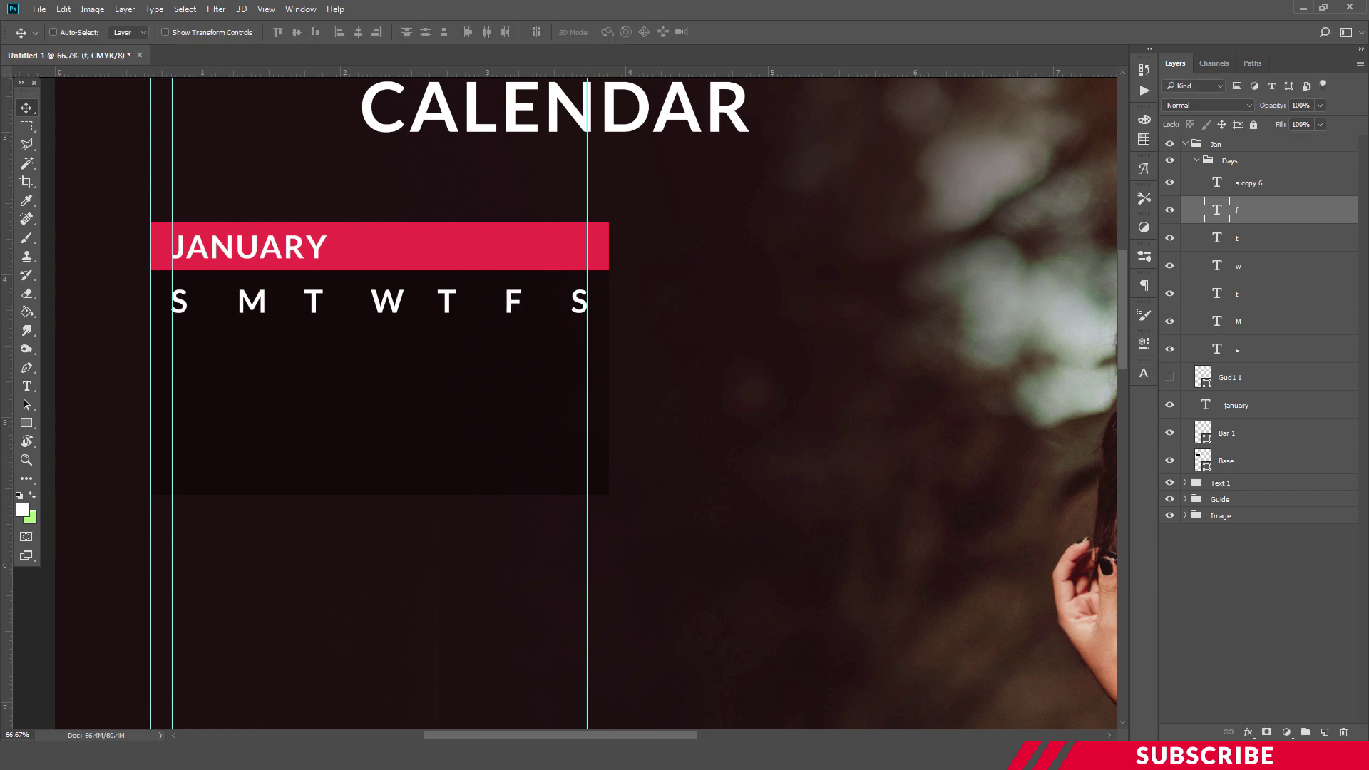
Retype the last weekday letter in the row as S.
{"action": "left_click", "coordinate": [1197, 351], "text": "shift"}
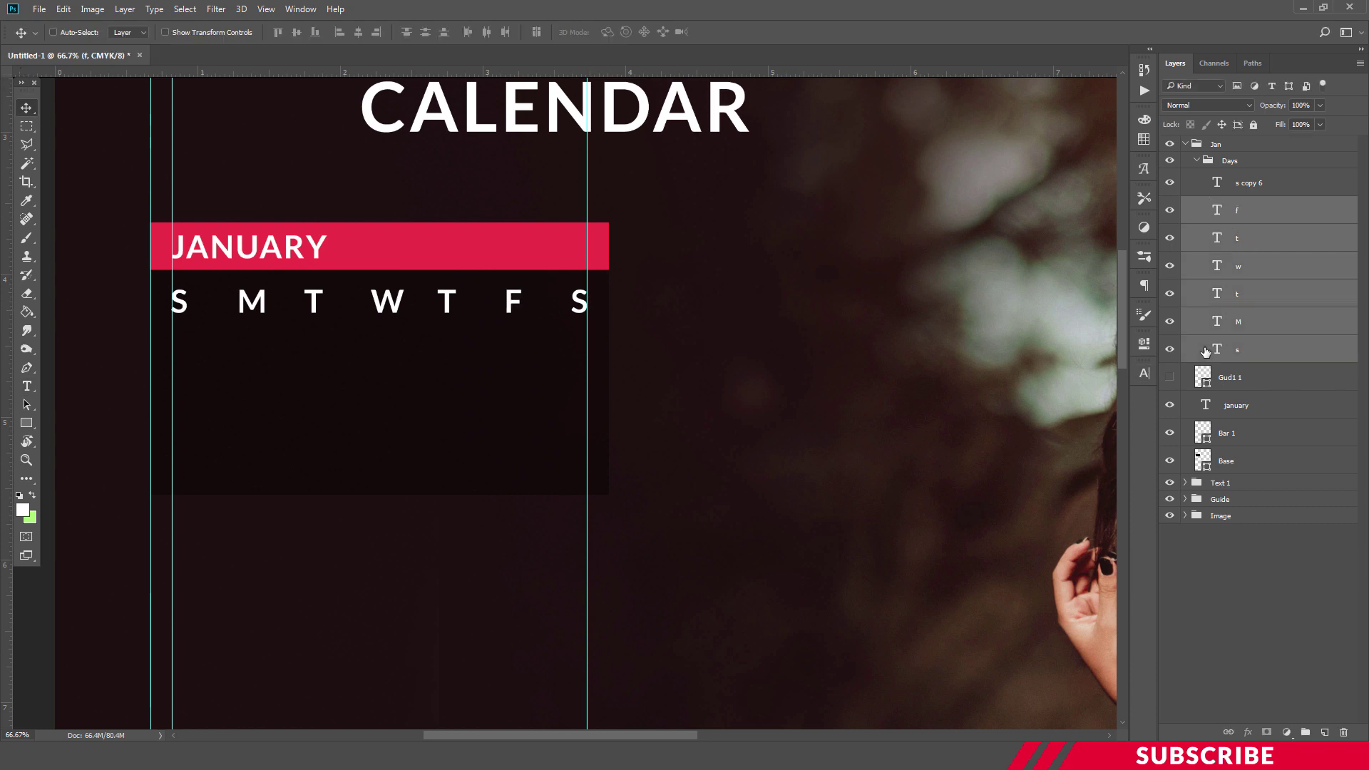
{"action": "left_click", "coordinate": [1263, 184]}
{"action": "key", "text": "t"}
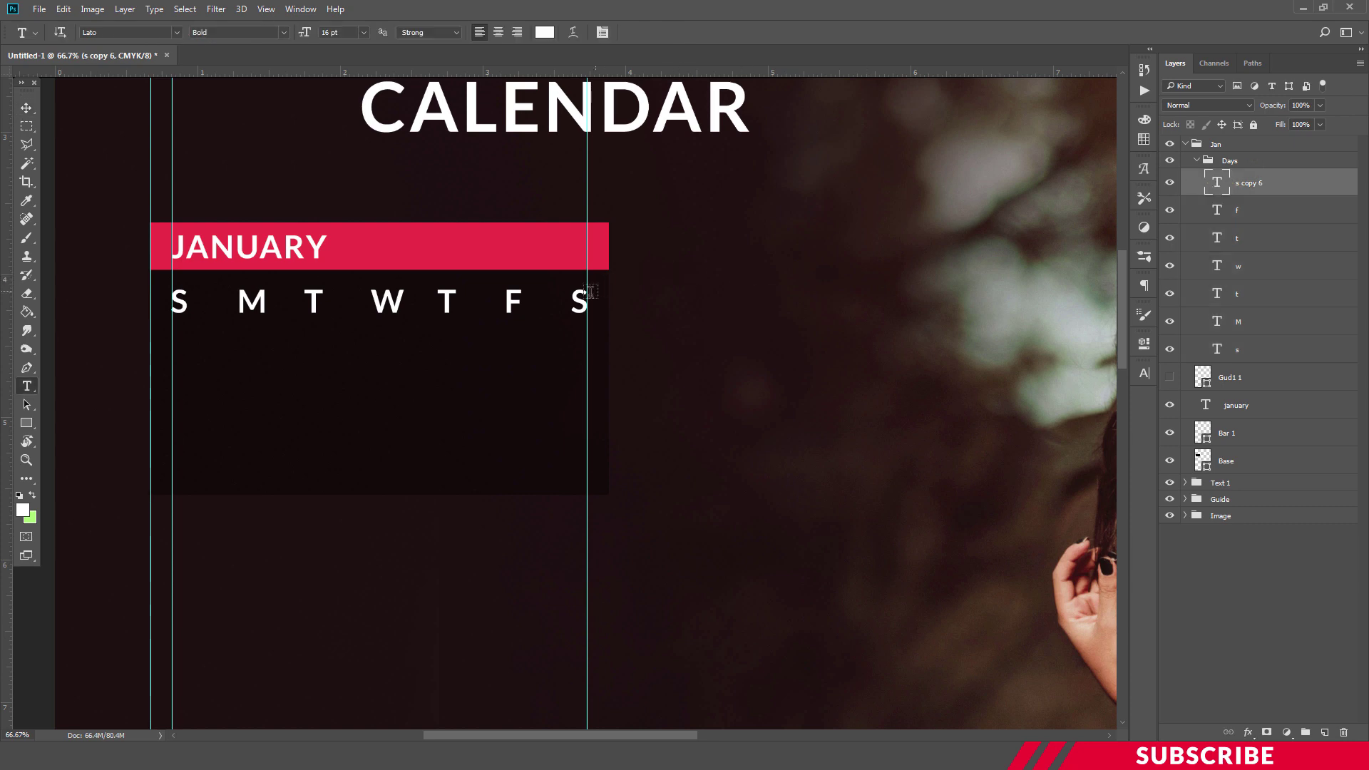
{"action": "double_click", "coordinate": [587, 298]}
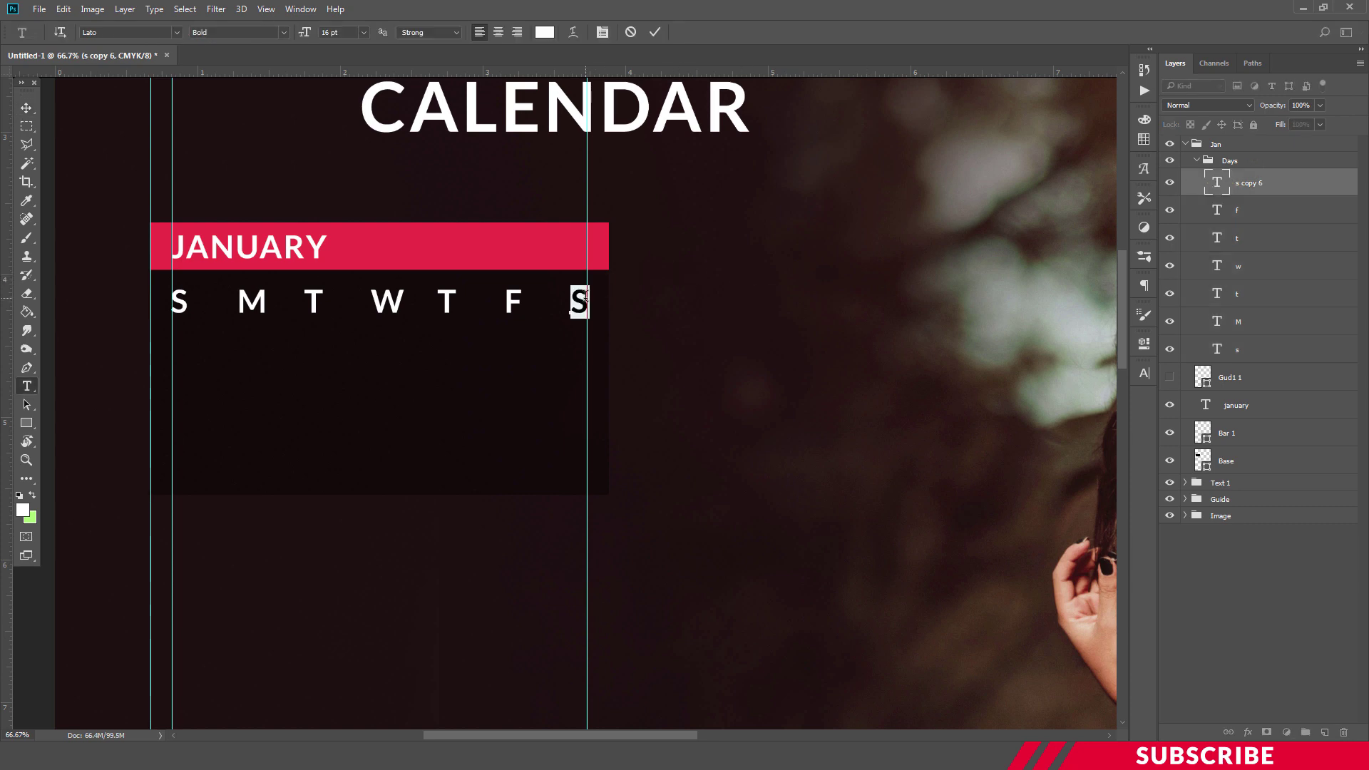
{"action": "type", "text": "S"}
{"action": "left_click", "coordinate": [705, 253]}
Set all seven weekday letters to 12 pt.
{"action": "left_click", "coordinate": [1254, 353], "text": "shift"}
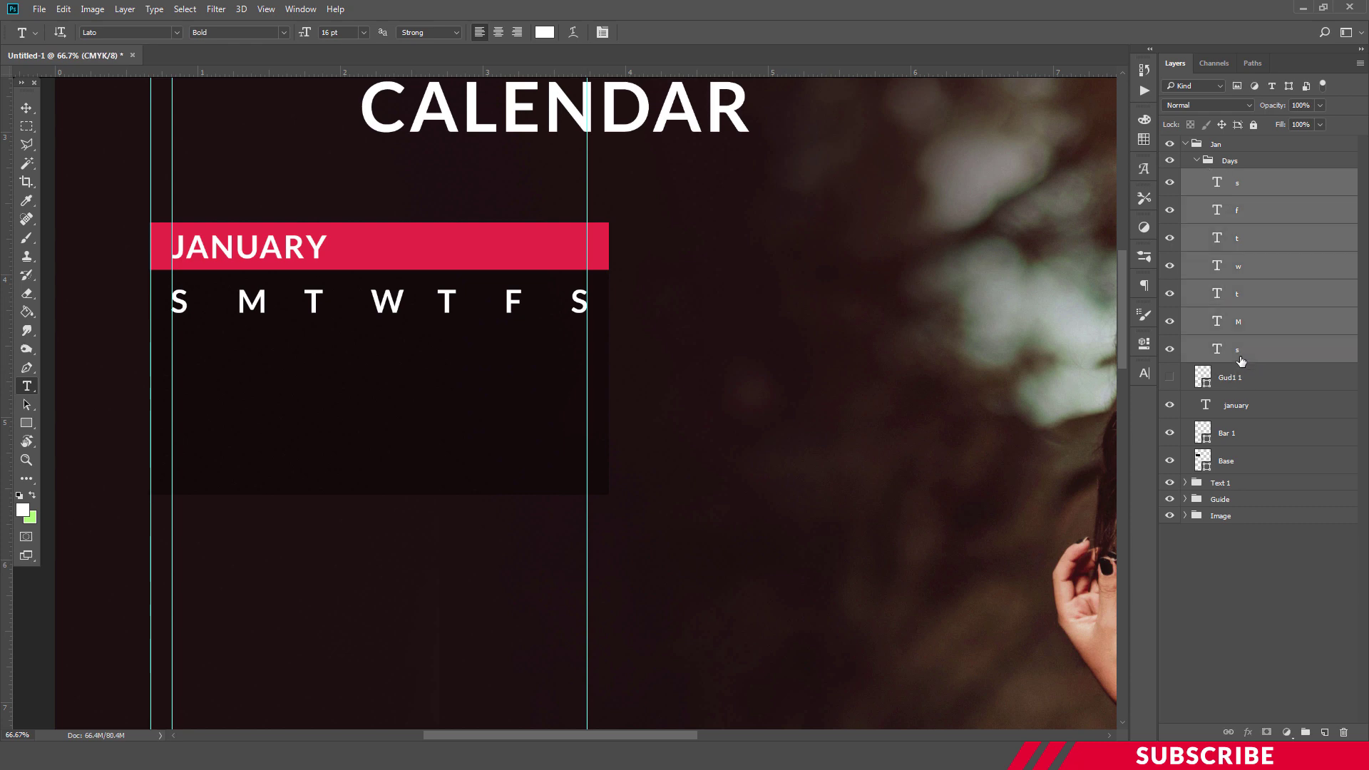
{"action": "left_click", "coordinate": [1144, 373]}
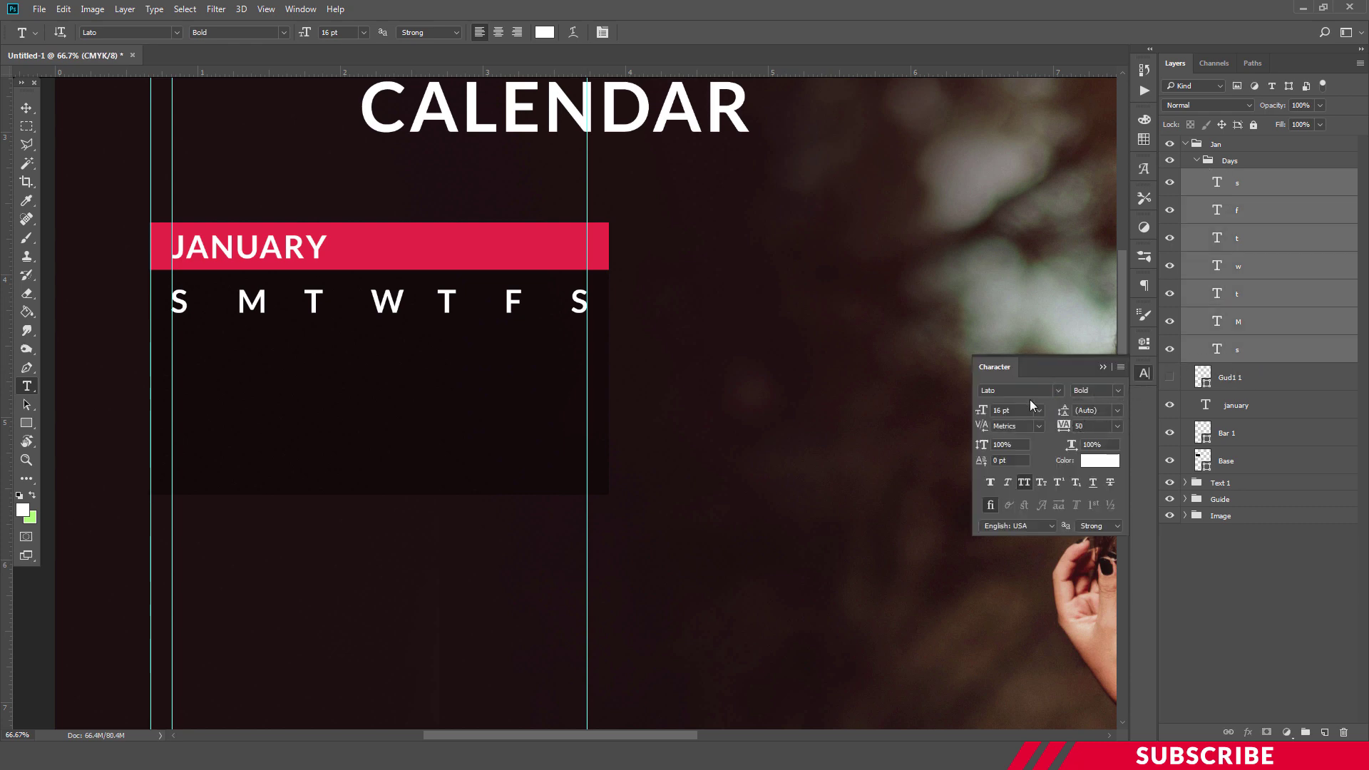
{"action": "type", "text": "1"}
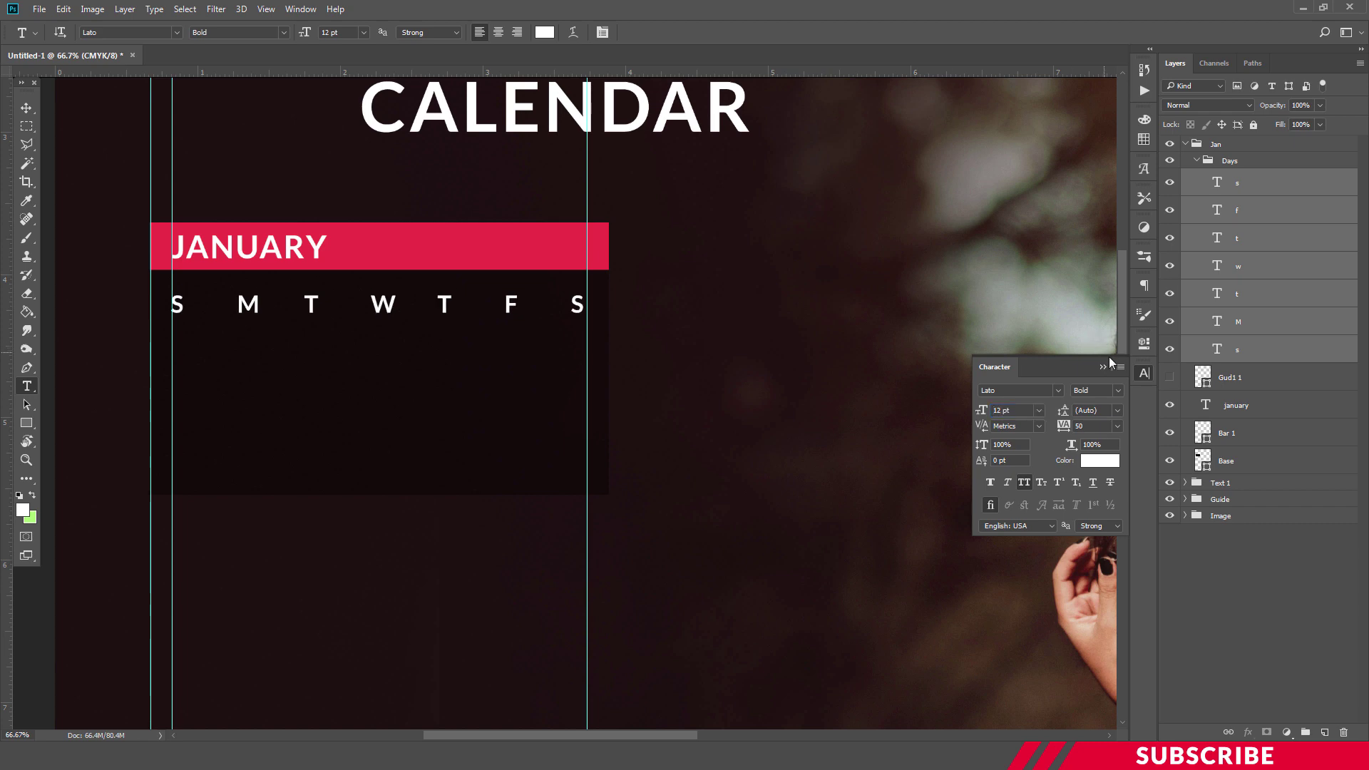
{"action": "left_click", "coordinate": [1142, 378]}
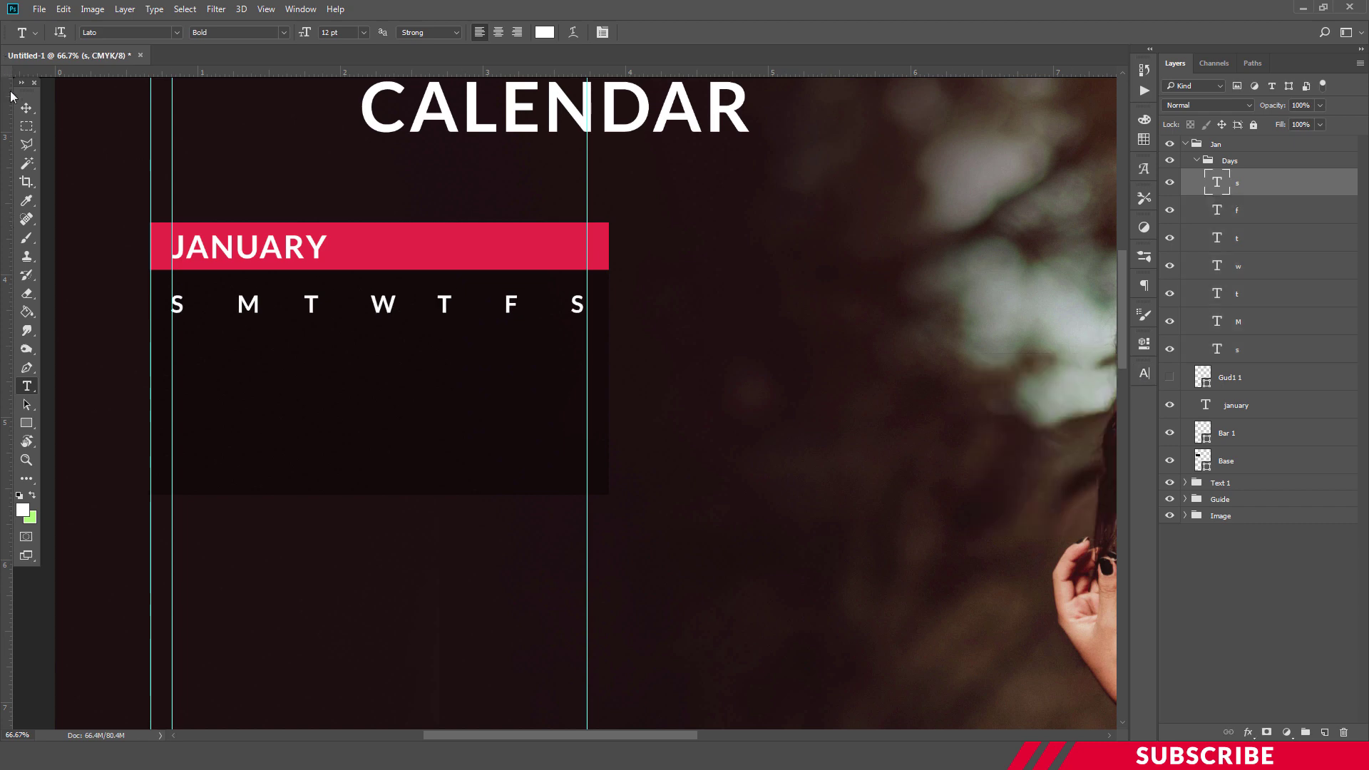
Nudge both end S letters right, distribute all seven evenly, and collapse the Days group.
{"action": "left_click", "coordinate": [1249, 353]}
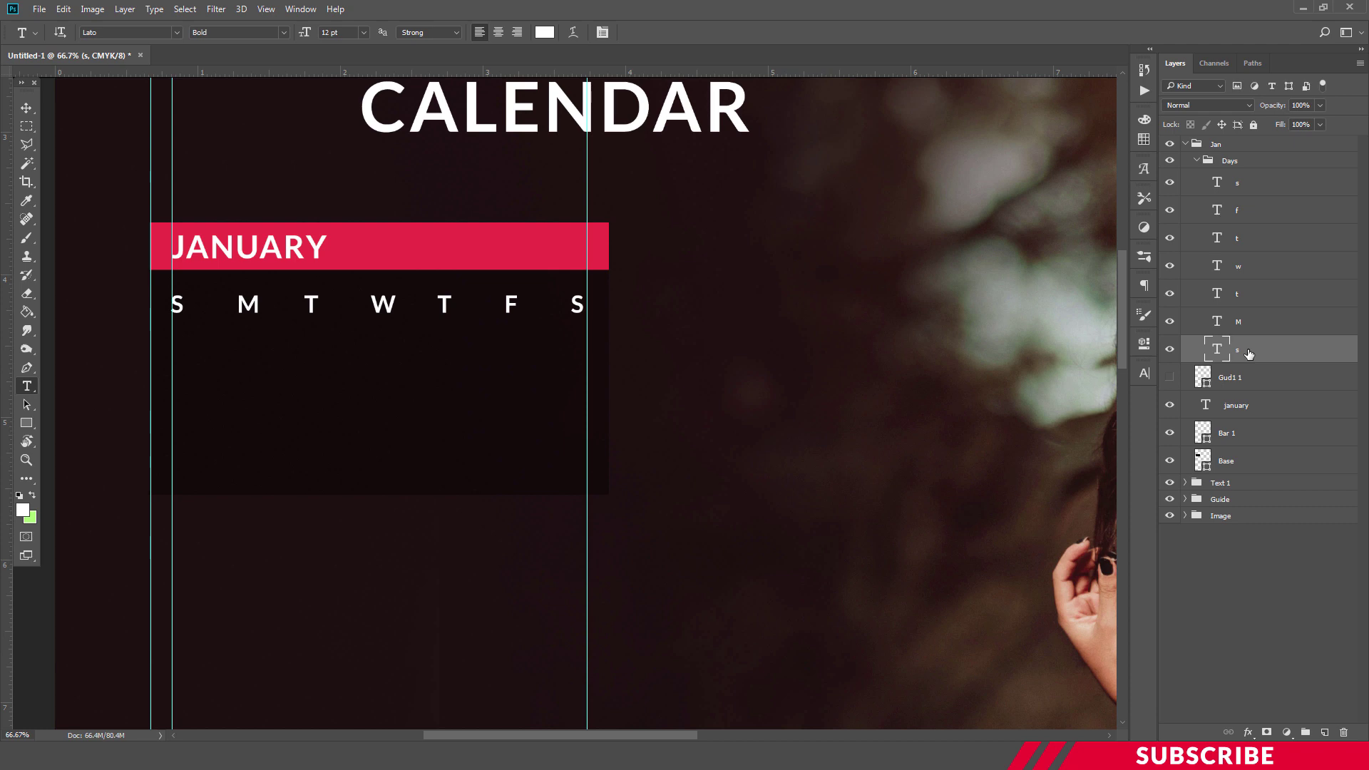
{"action": "key", "text": "v"}
{"action": "left_click_drag", "start_coordinate": [181, 308], "coordinate": [183, 308]}
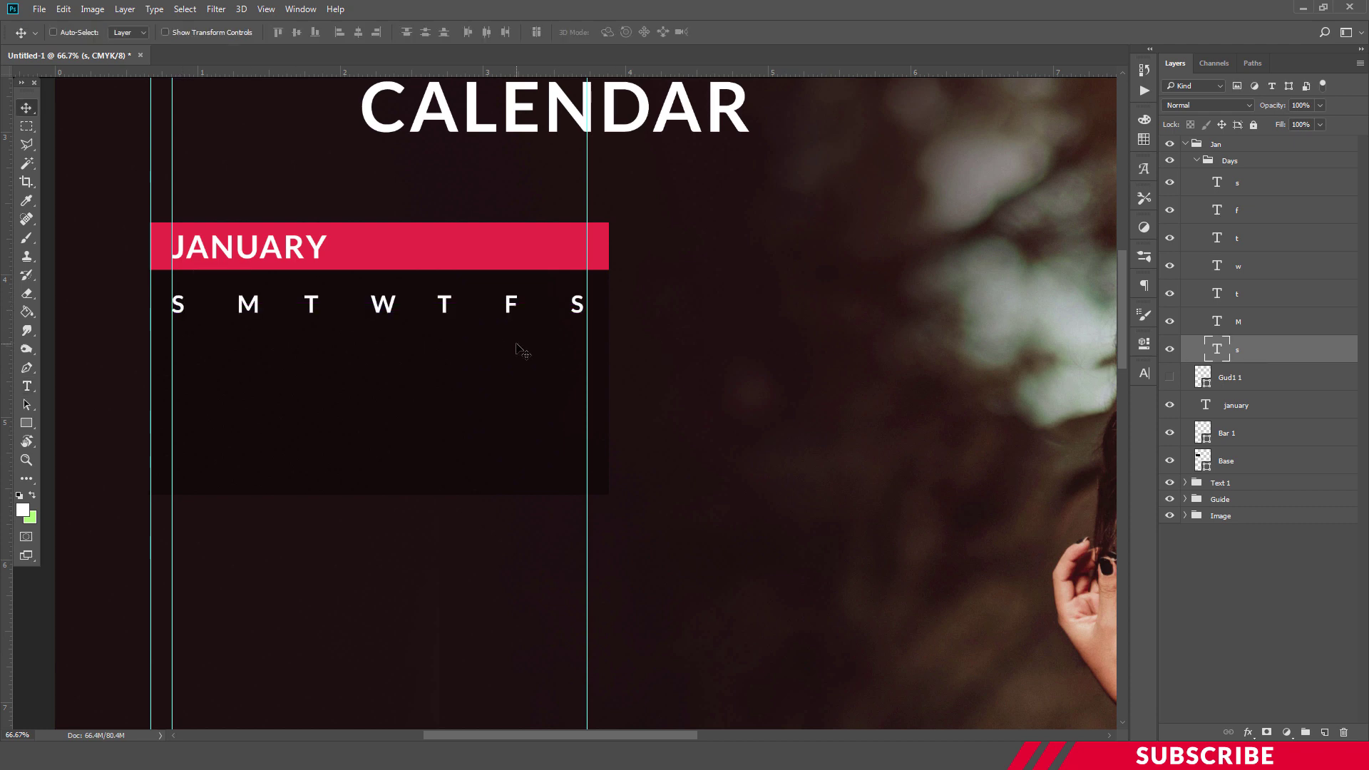
{"action": "left_click", "coordinate": [1237, 183]}
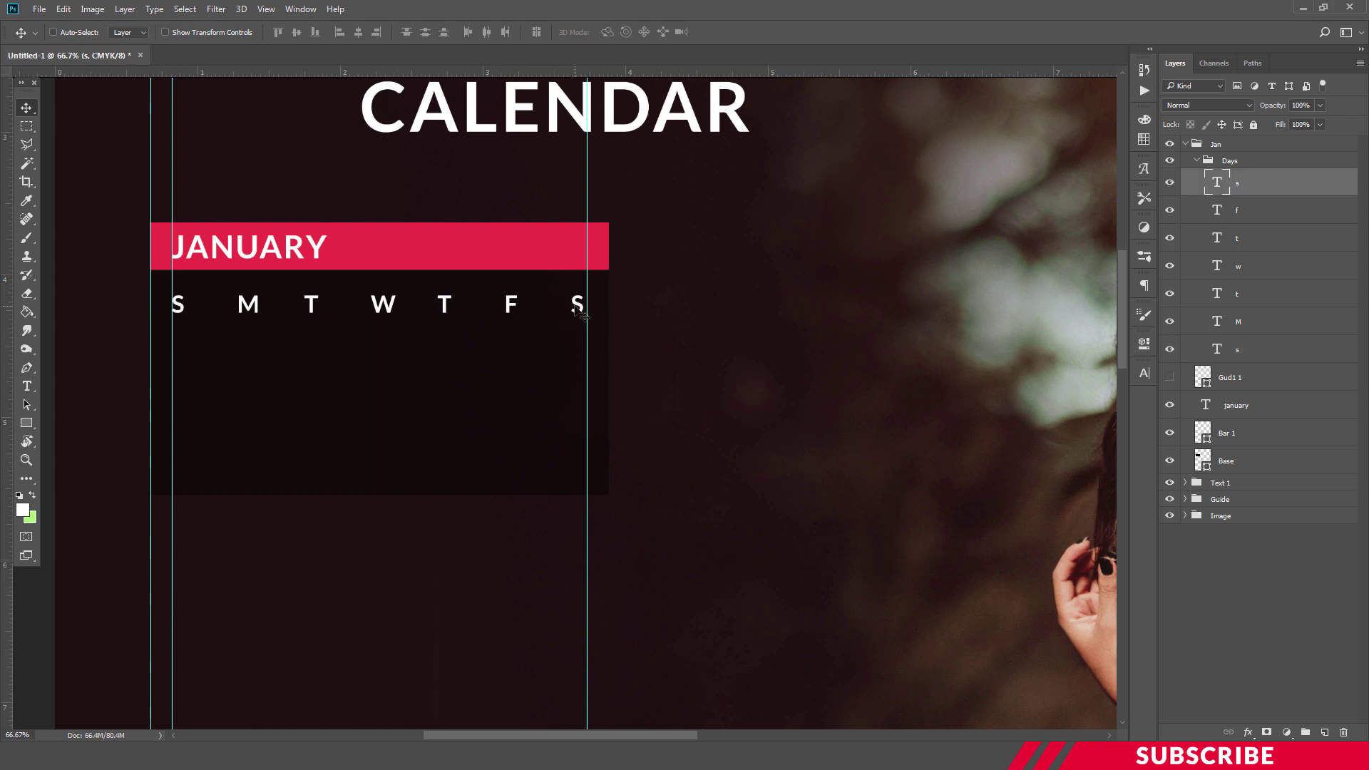
{"action": "left_click_drag", "start_coordinate": [575, 311], "coordinate": [579, 311]}
{"action": "left_click", "coordinate": [1234, 357], "text": "shift"}
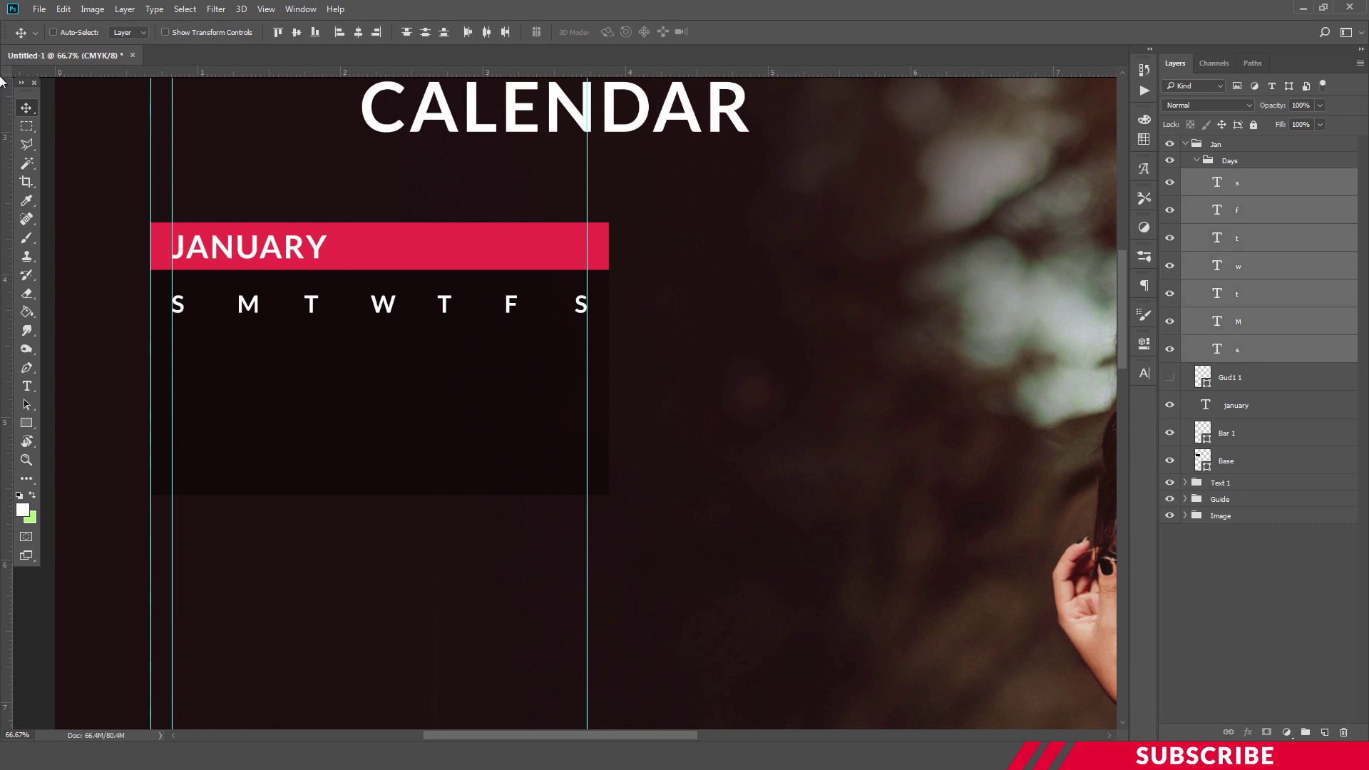
{"action": "left_click", "coordinate": [486, 33]}
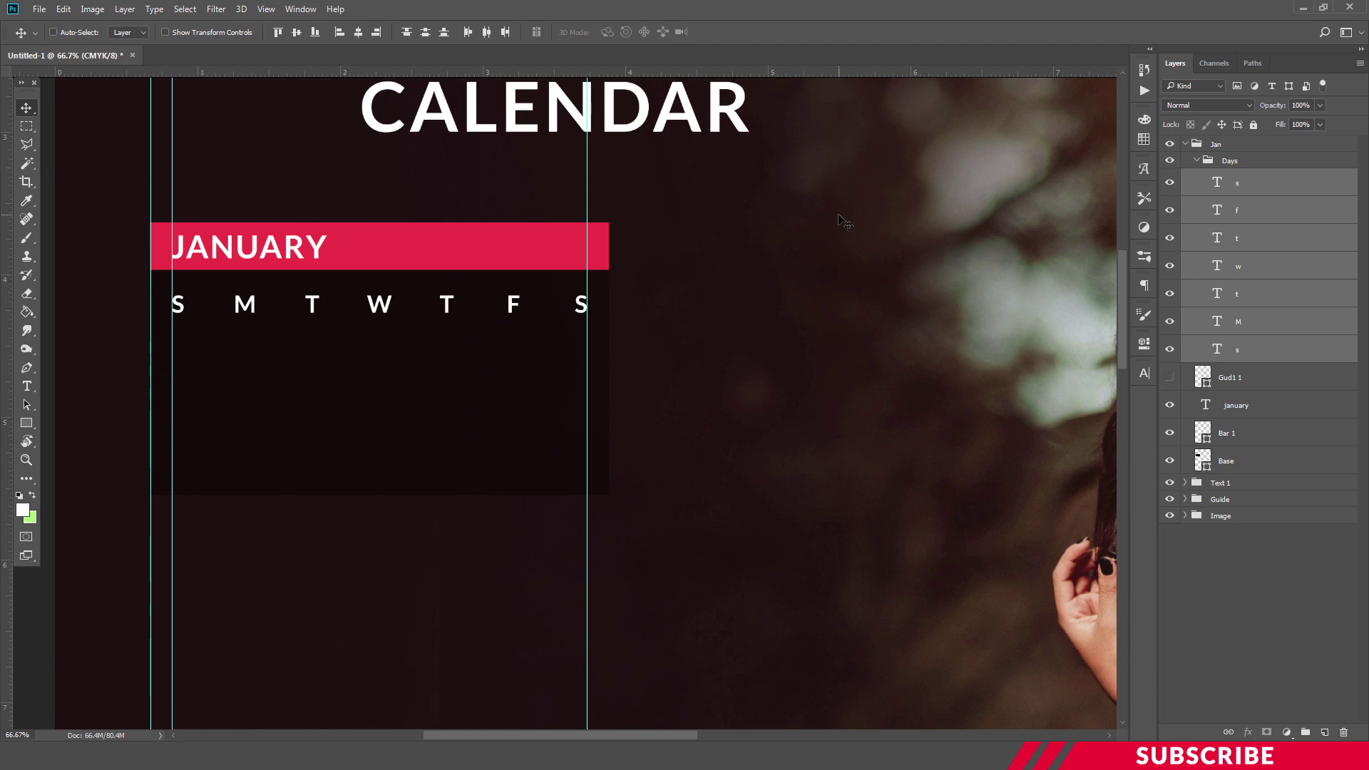
{"action": "key", "text": "ctrl+minus"}
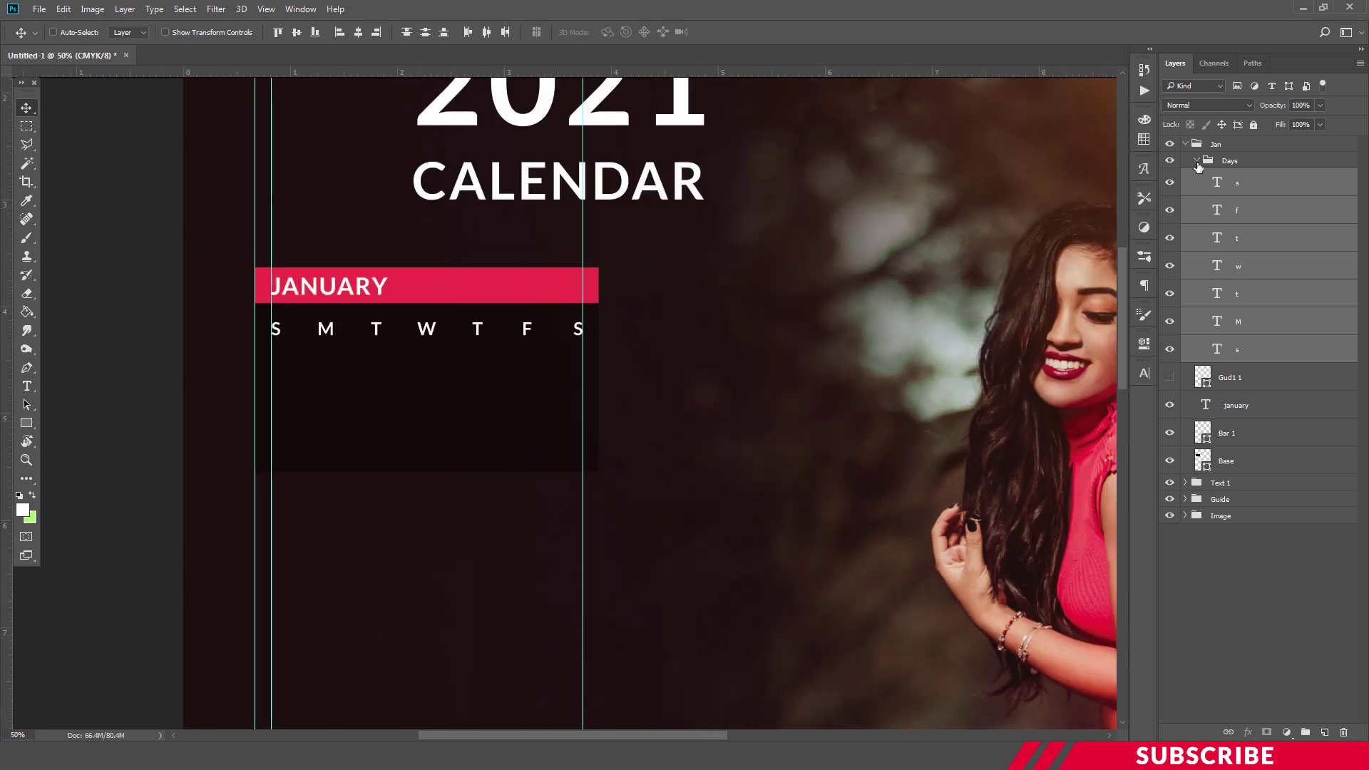
{"action": "left_click", "coordinate": [1197, 161]}
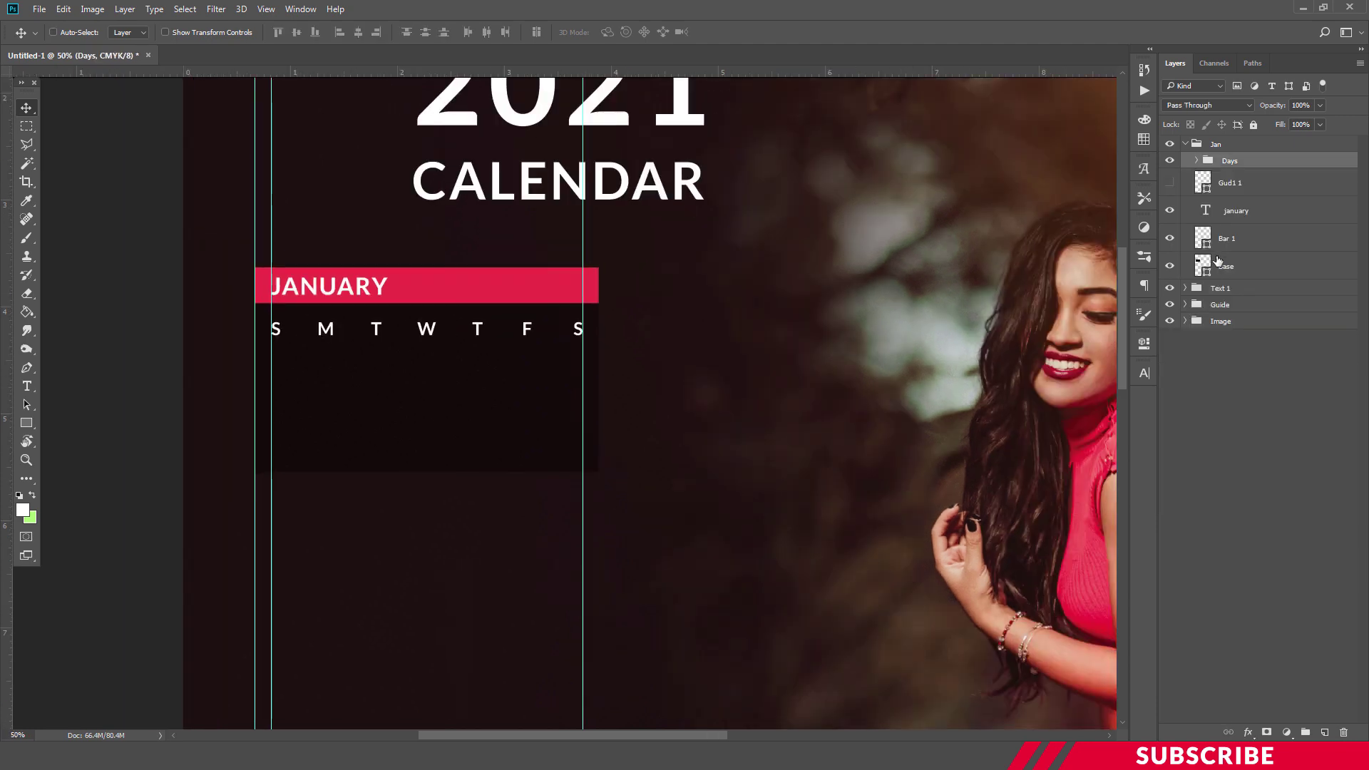
{"action": "key", "text": "ctrl+plus"}
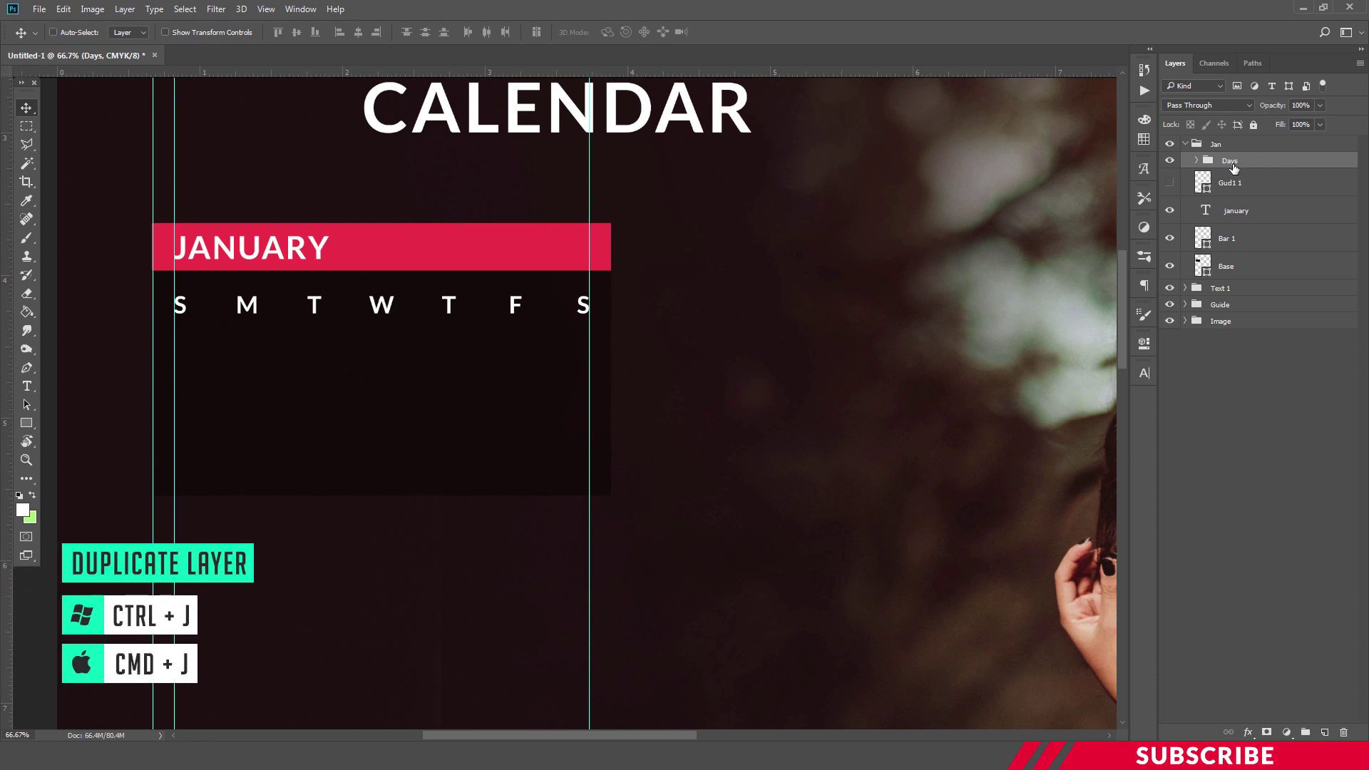
Duplicate the Days group as R1 and place it just below the original weekday row.
{"action": "key", "text": "ctrl+j"}
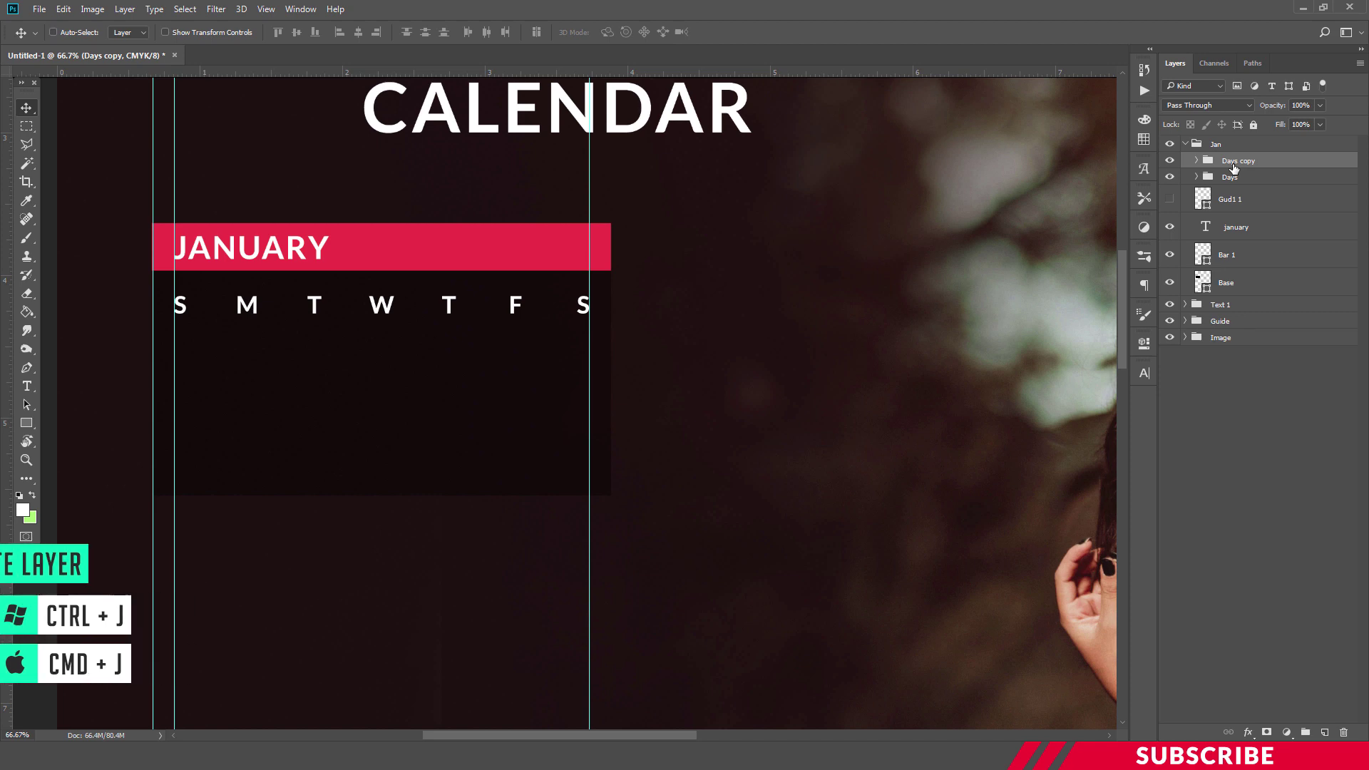
{"action": "double_click", "coordinate": [1234, 161]}
{"action": "key", "text": "BackSpace"}
{"action": "type", "text": "R1"}
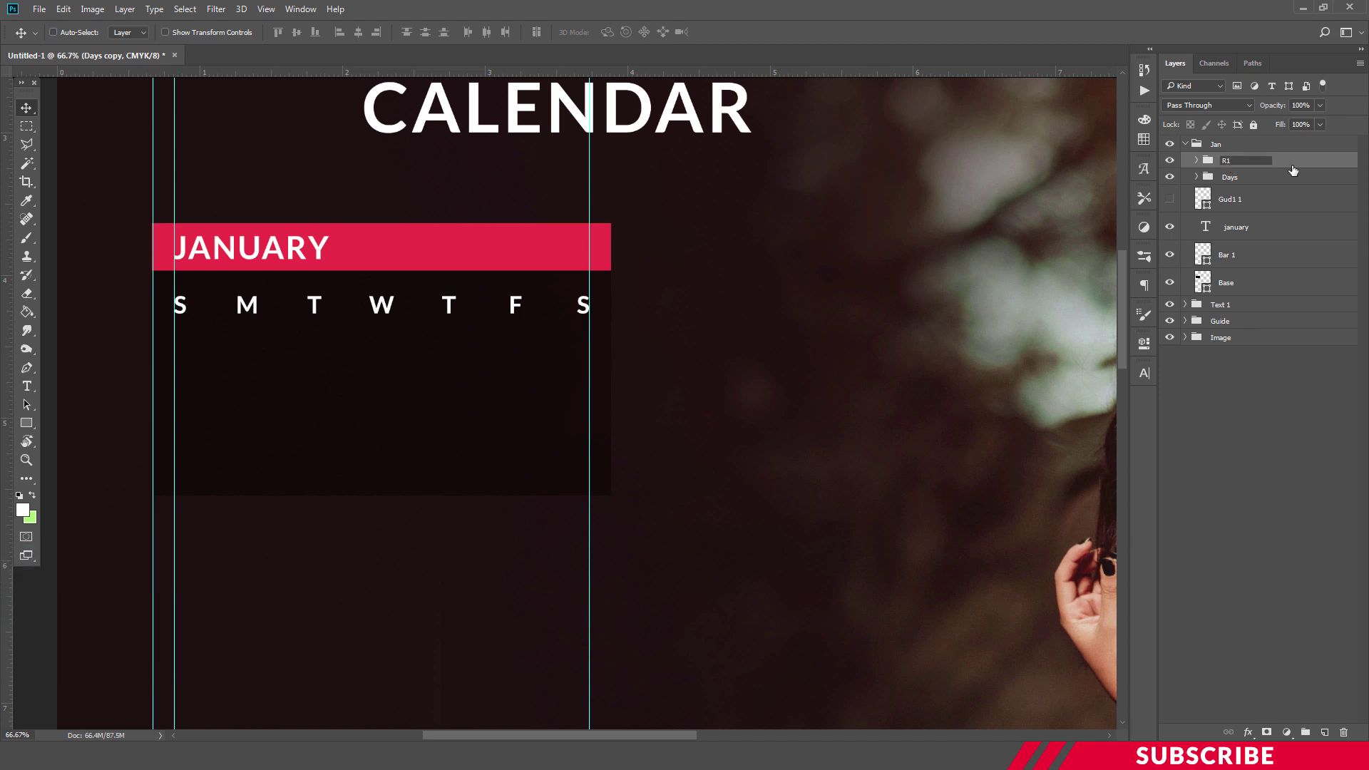
{"action": "key", "text": "Return"}
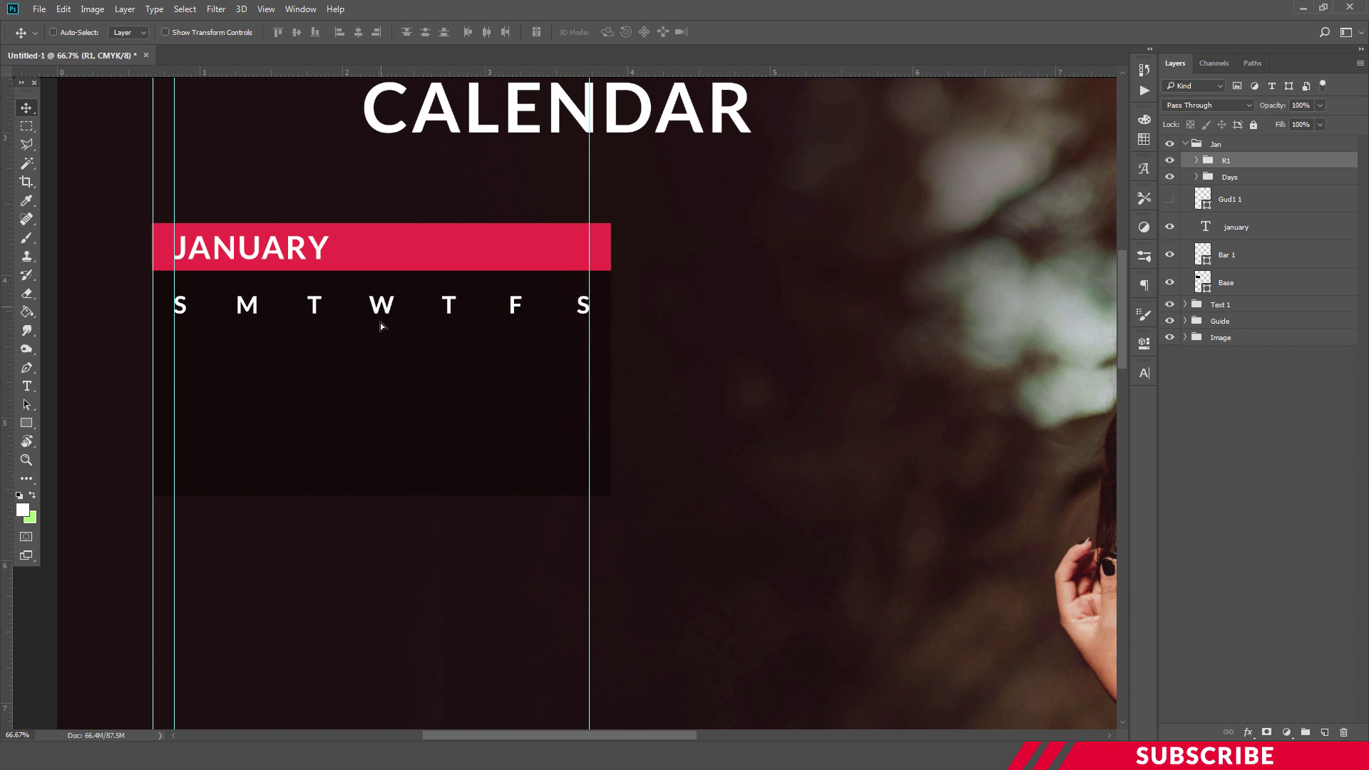
{"action": "left_click_drag", "start_coordinate": [381, 326], "coordinate": [381, 353]}
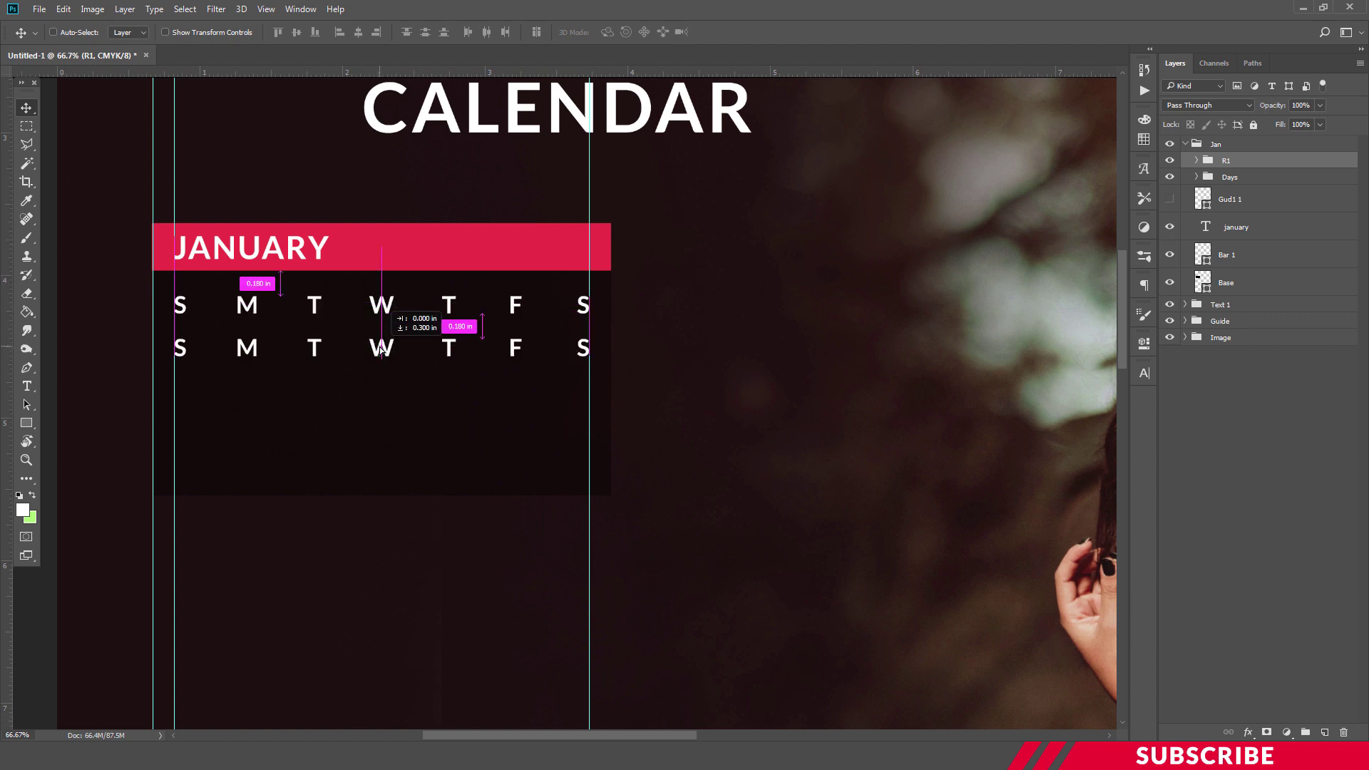
{"action": "left_click_drag", "start_coordinate": [381, 353], "coordinate": [384, 341]}
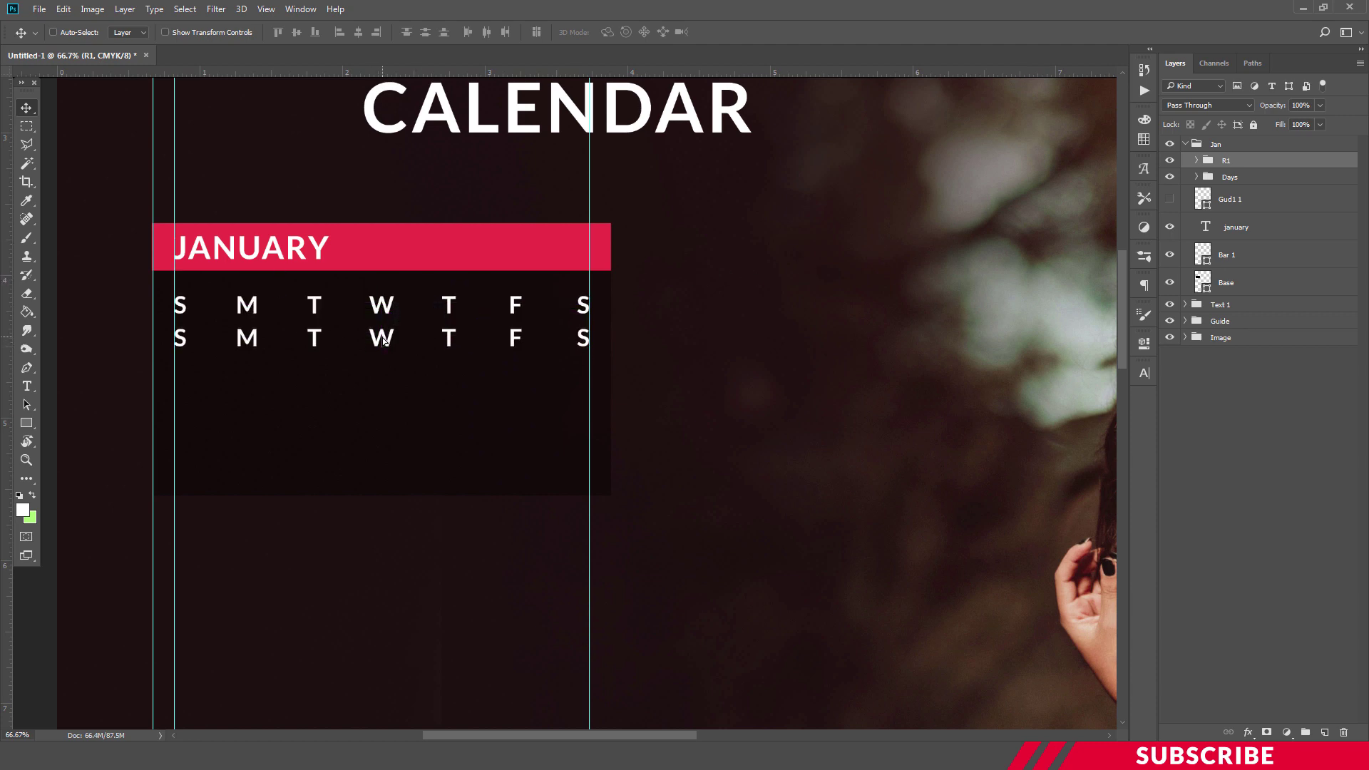
{"action": "key", "text": "t"}
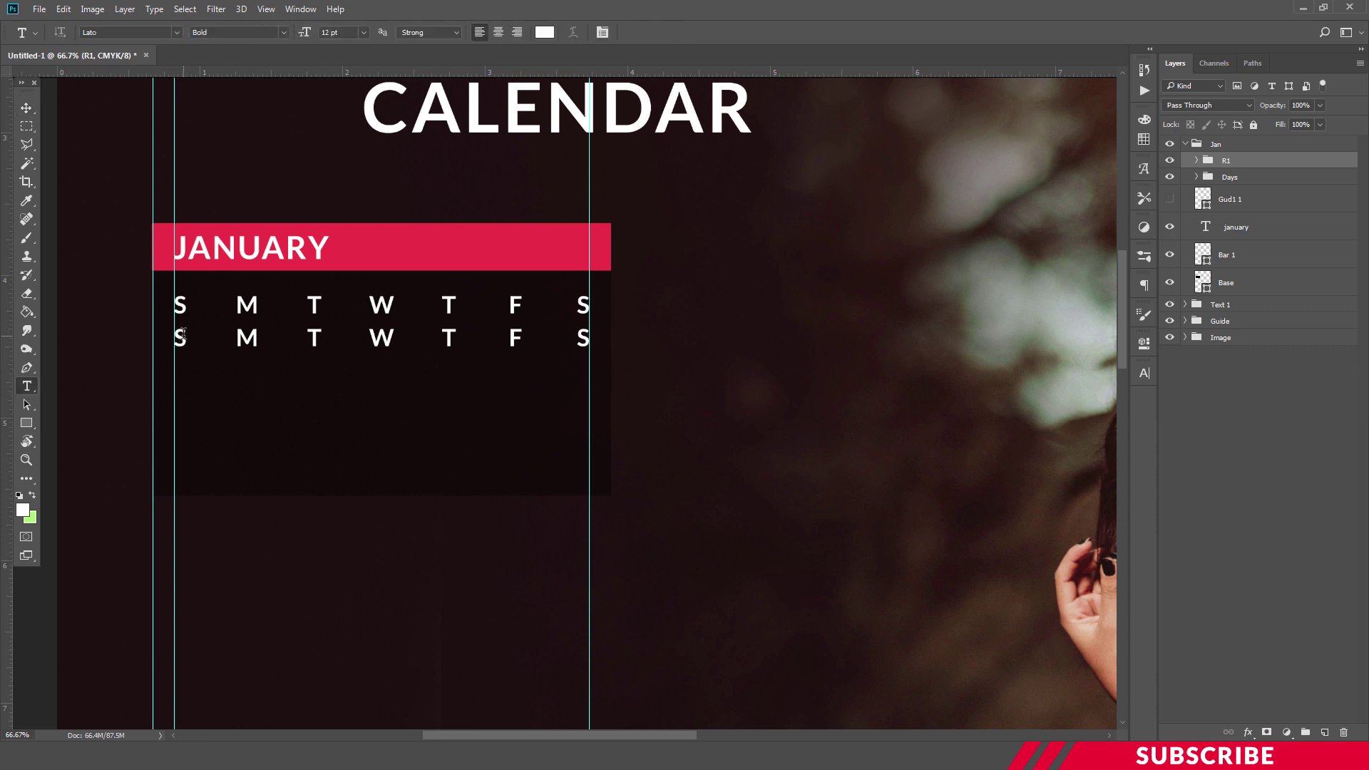
Replace the R1 row's S, M and T letters with 31.
{"action": "double_click", "coordinate": [181, 336]}
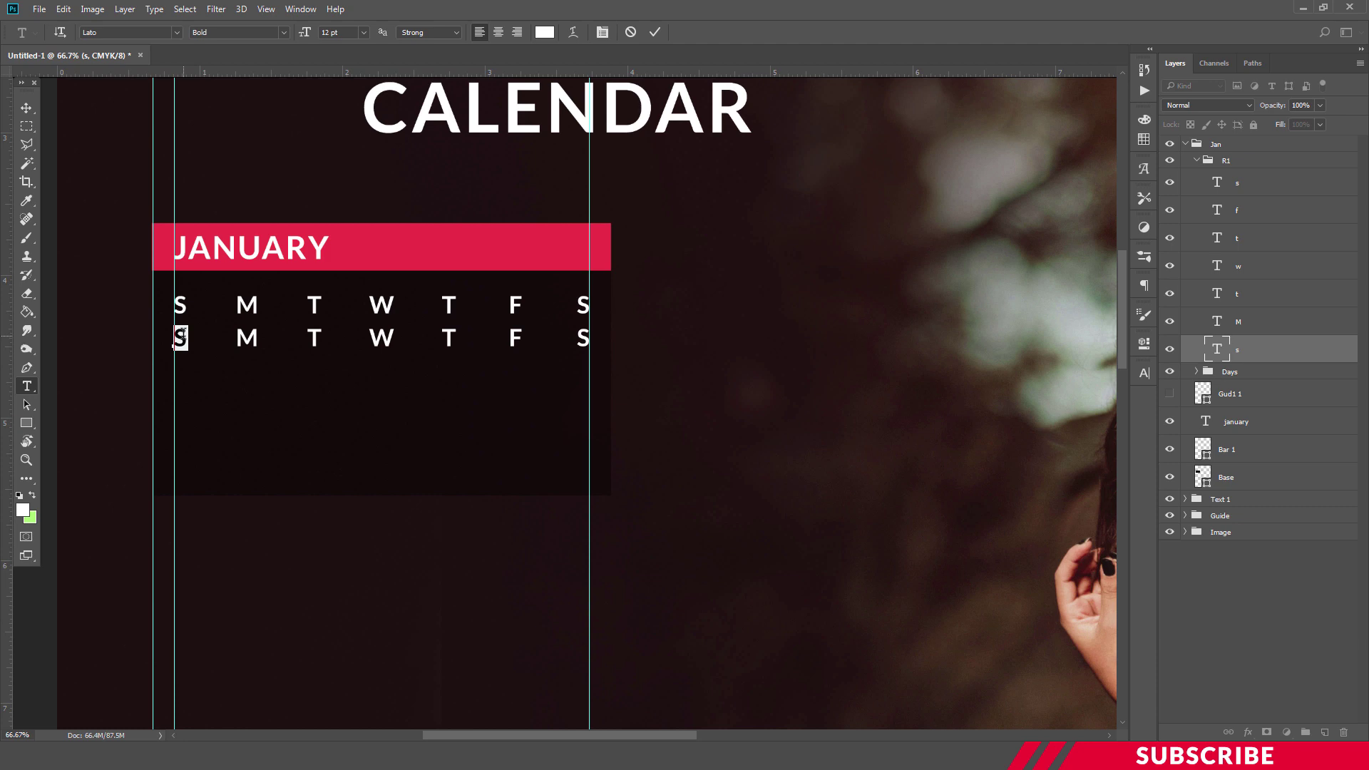
{"action": "left_click", "coordinate": [181, 337]}
{"action": "double_click", "coordinate": [179, 336]}
{"action": "type", "text": "3"}
{"action": "type", "text": "1"}
{"action": "left_click", "coordinate": [250, 338]}
{"action": "double_click", "coordinate": [247, 338]}
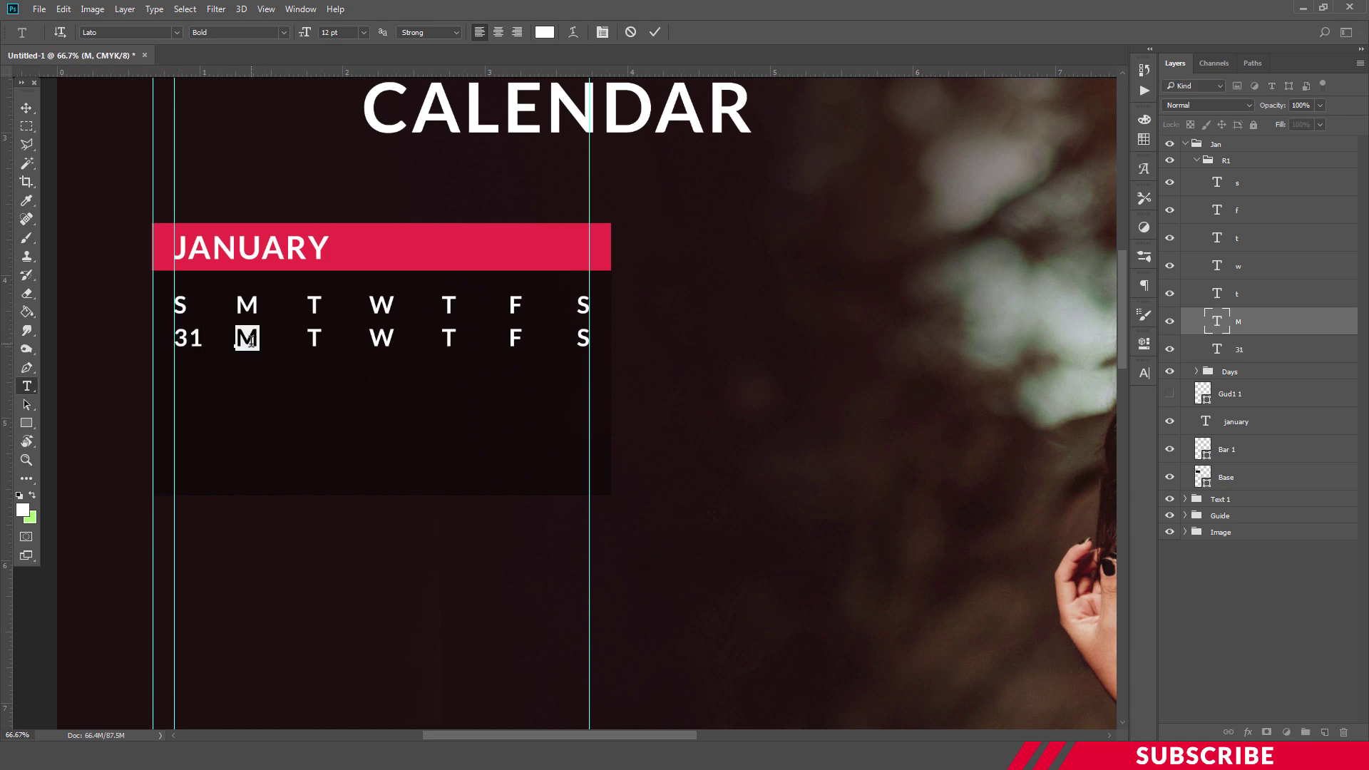
{"action": "type", "text": "31"}
{"action": "key", "text": "ctrl+Return"}
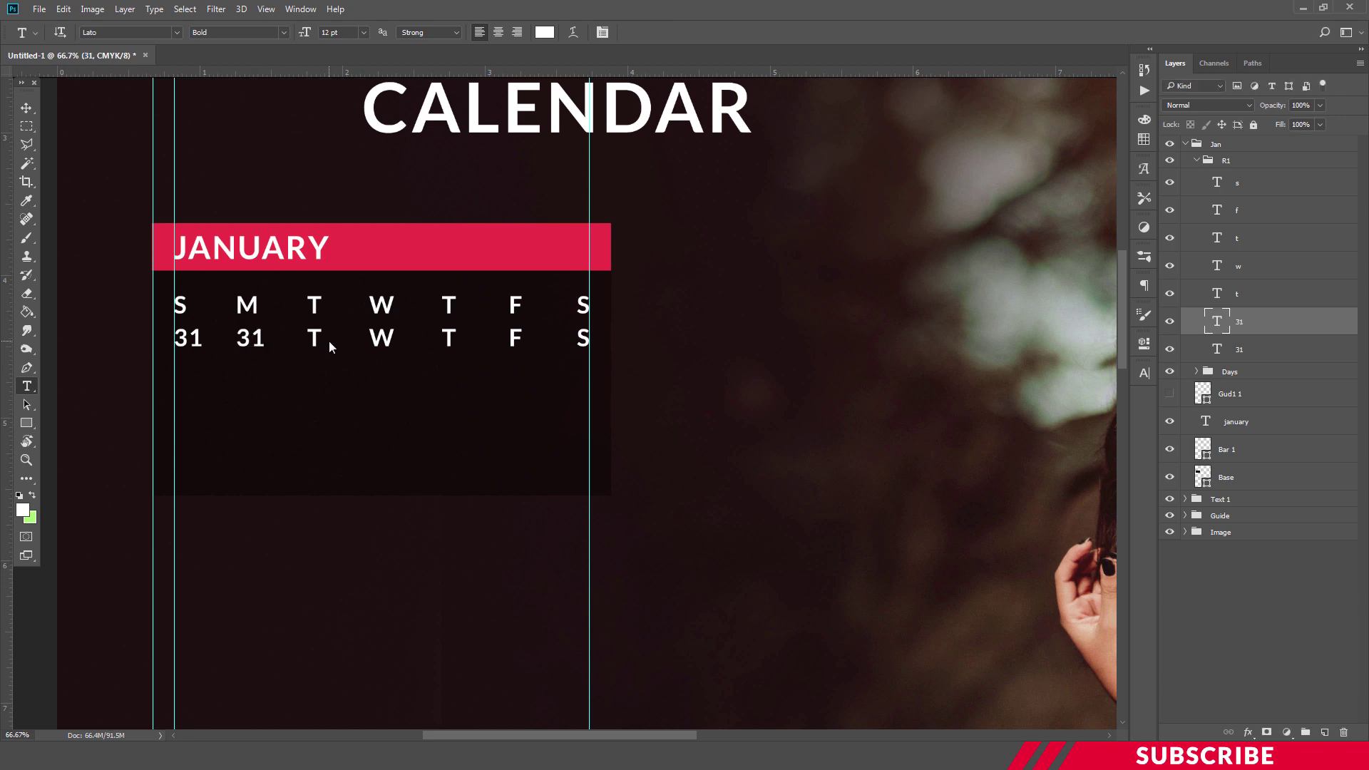
{"action": "left_click", "coordinate": [314, 338]}
{"action": "double_click", "coordinate": [316, 338]}
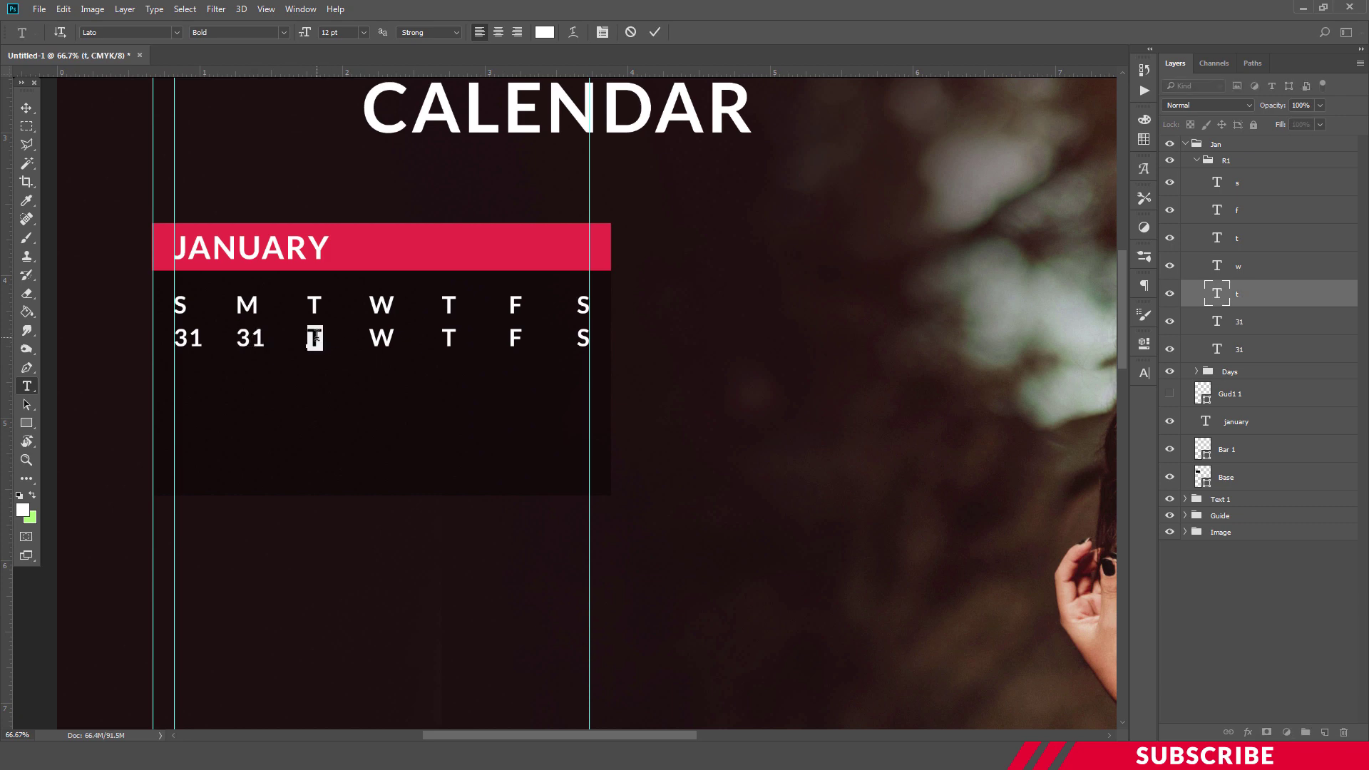
{"action": "type", "text": "131"}
{"action": "key", "text": "ctrl+Return"}
Replace the R1 row's remaining W, T, F and S letters with 31.
{"action": "left_click", "coordinate": [385, 340]}
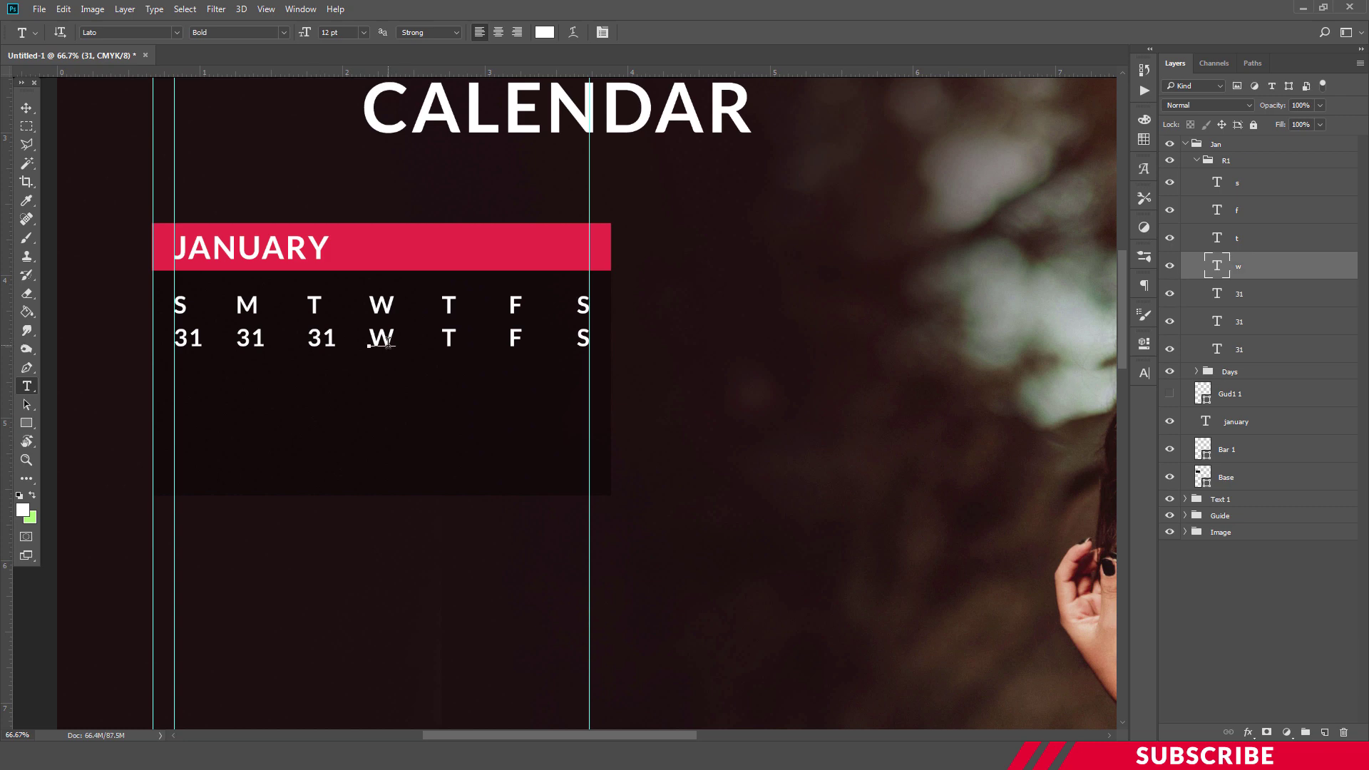
{"action": "double_click", "coordinate": [385, 341]}
{"action": "type", "text": "31"}
{"action": "key", "text": "ctrl+Return"}
{"action": "left_click", "coordinate": [448, 338]}
{"action": "double_click", "coordinate": [448, 338]}
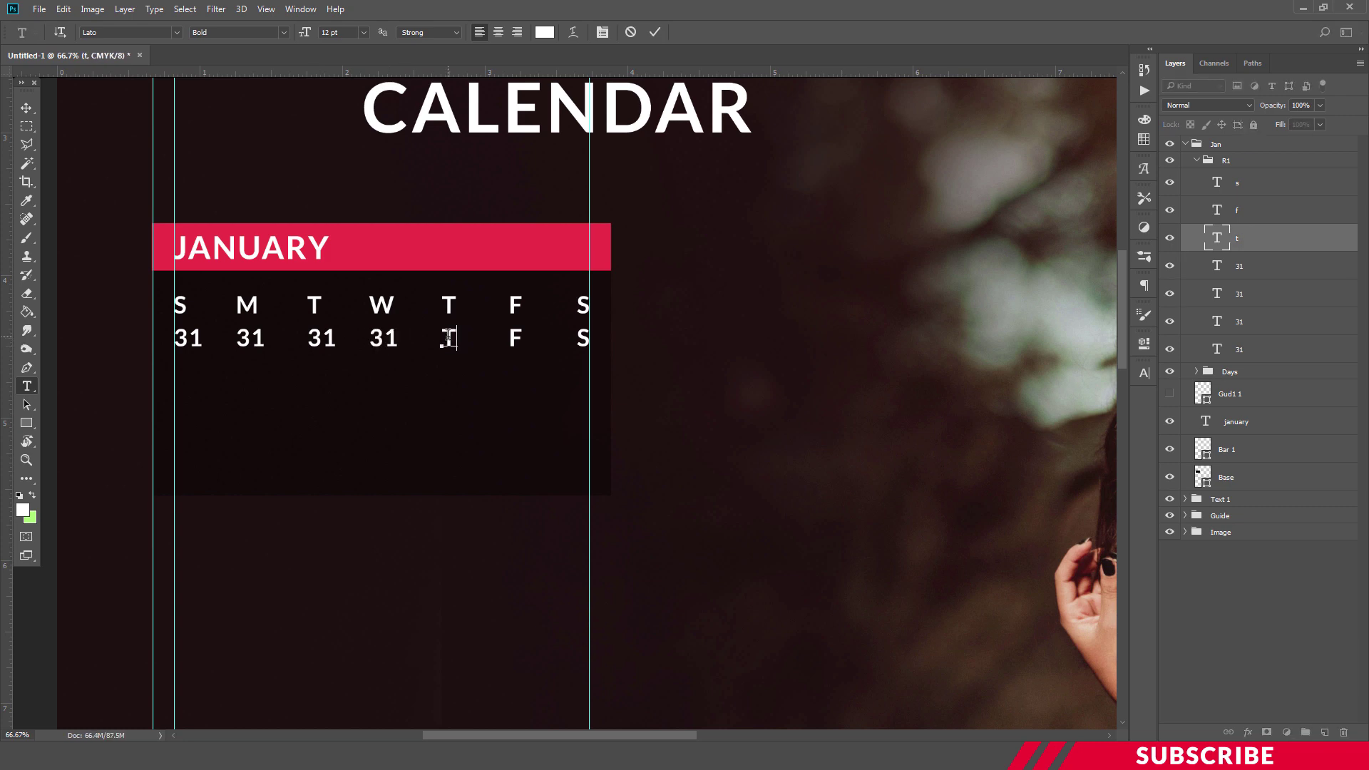
{"action": "type", "text": "31"}
{"action": "key", "text": "ctrl+Return"}
{"action": "left_click", "coordinate": [514, 340]}
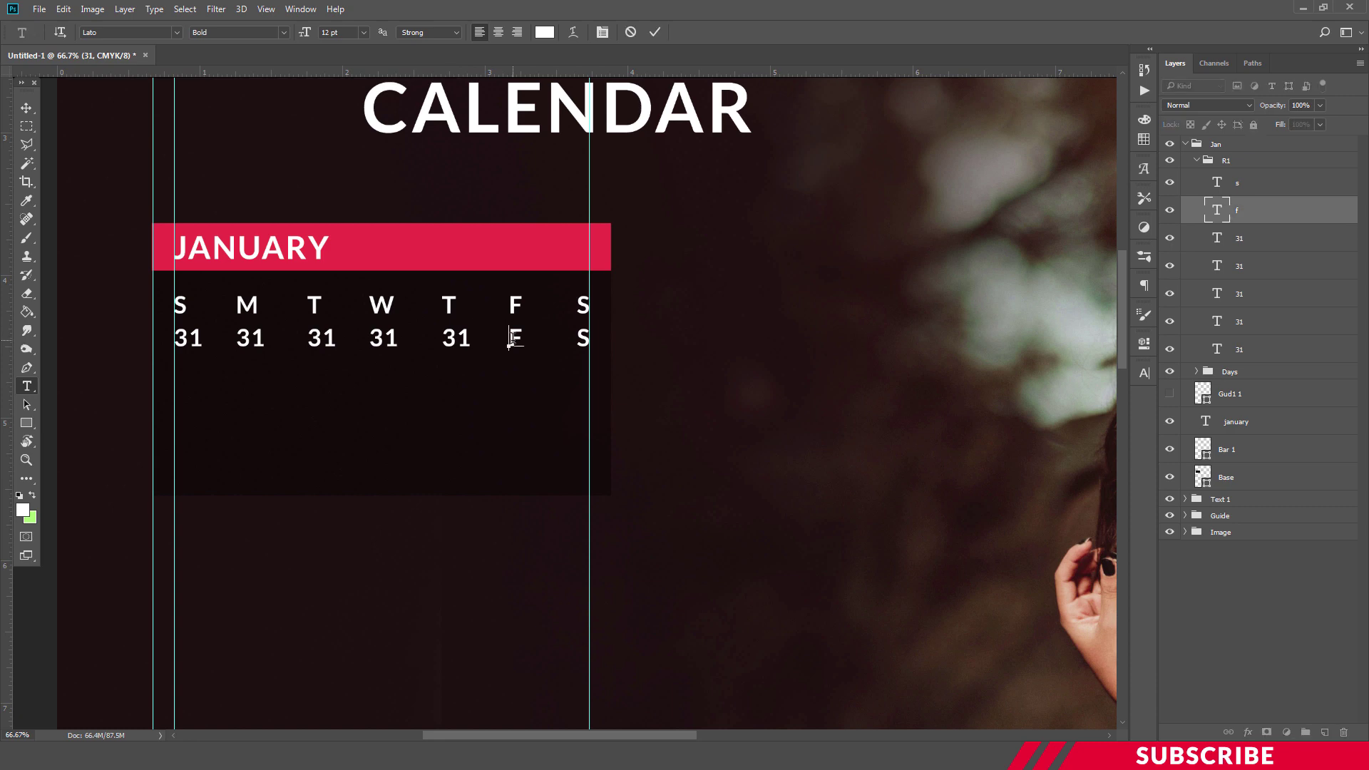
{"action": "double_click", "coordinate": [513, 339]}
{"action": "type", "text": "31"}
{"action": "key", "text": "ctrl+Return"}
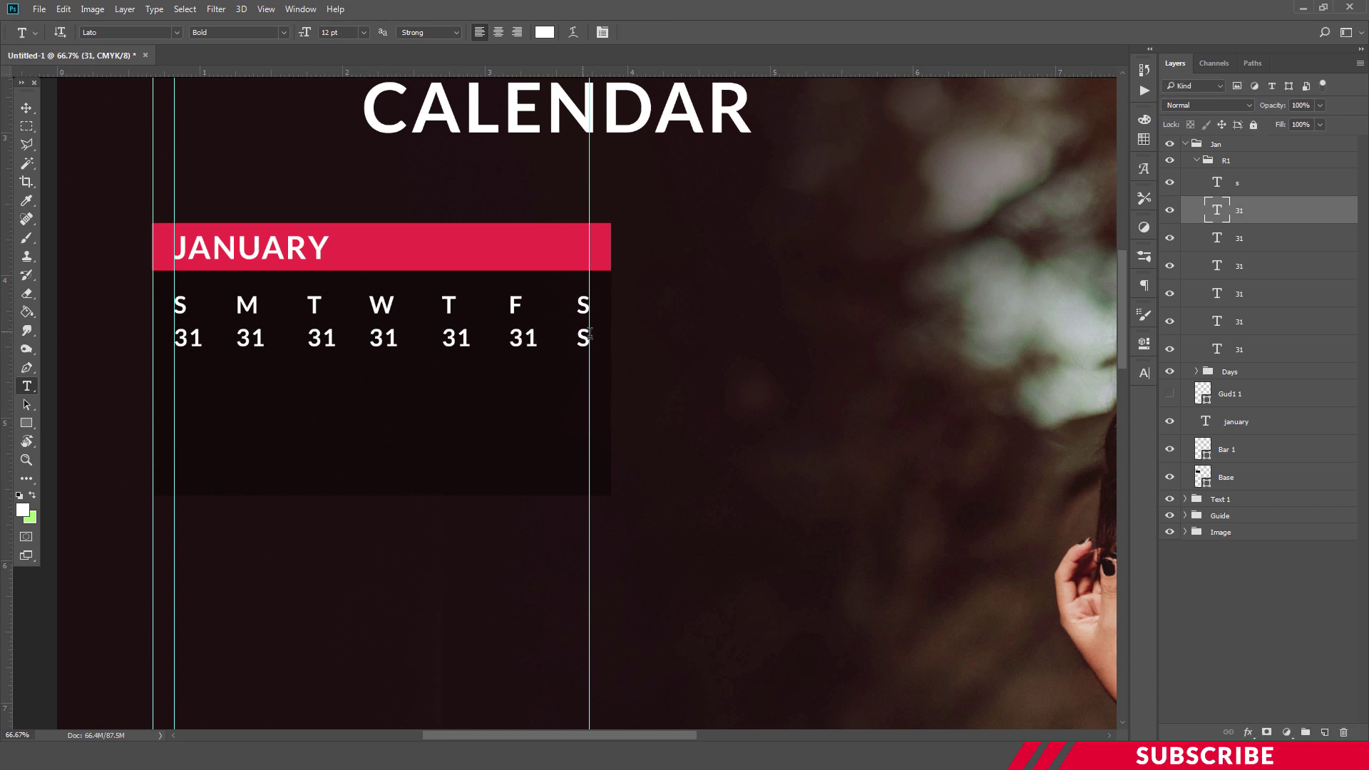
{"action": "left_click", "coordinate": [583, 340]}
{"action": "double_click", "coordinate": [583, 339]}
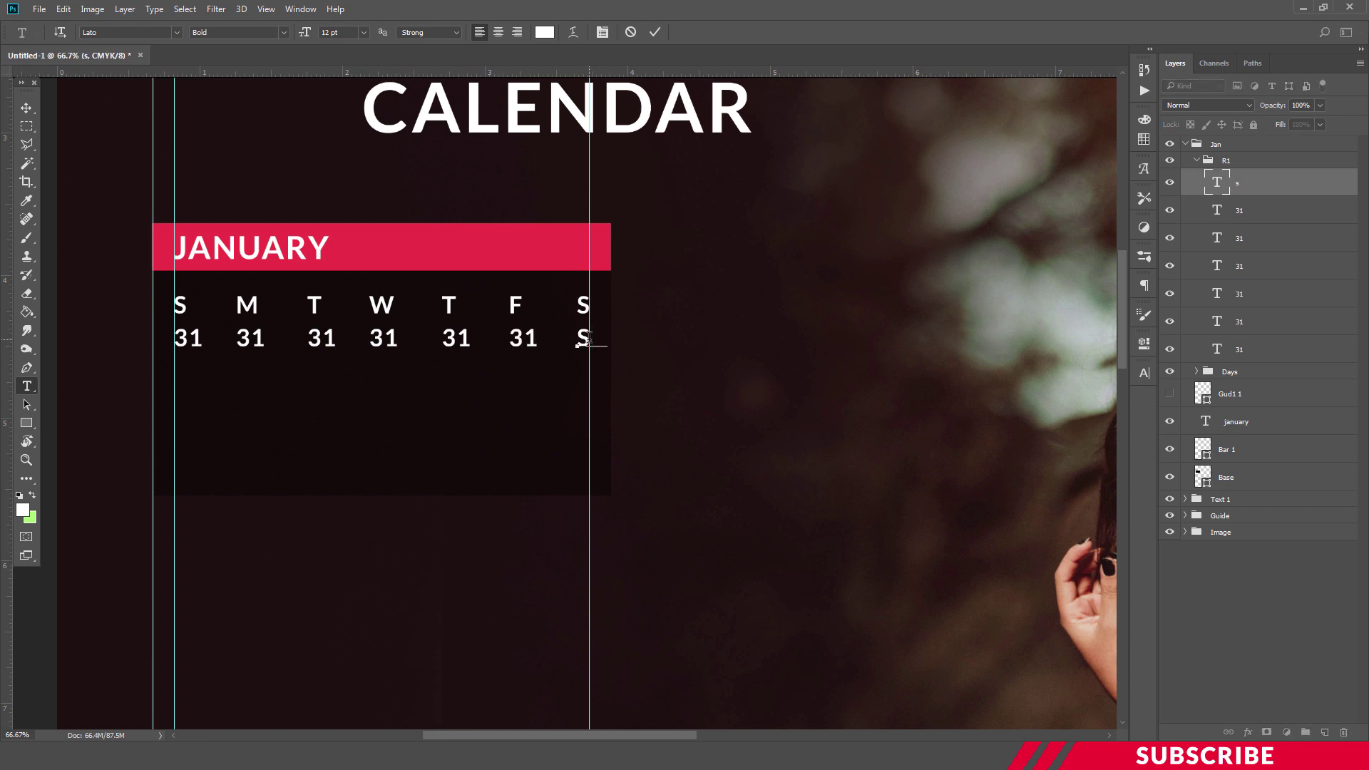
{"action": "type", "text": "31"}
{"action": "key", "text": "ctrl+Return"}
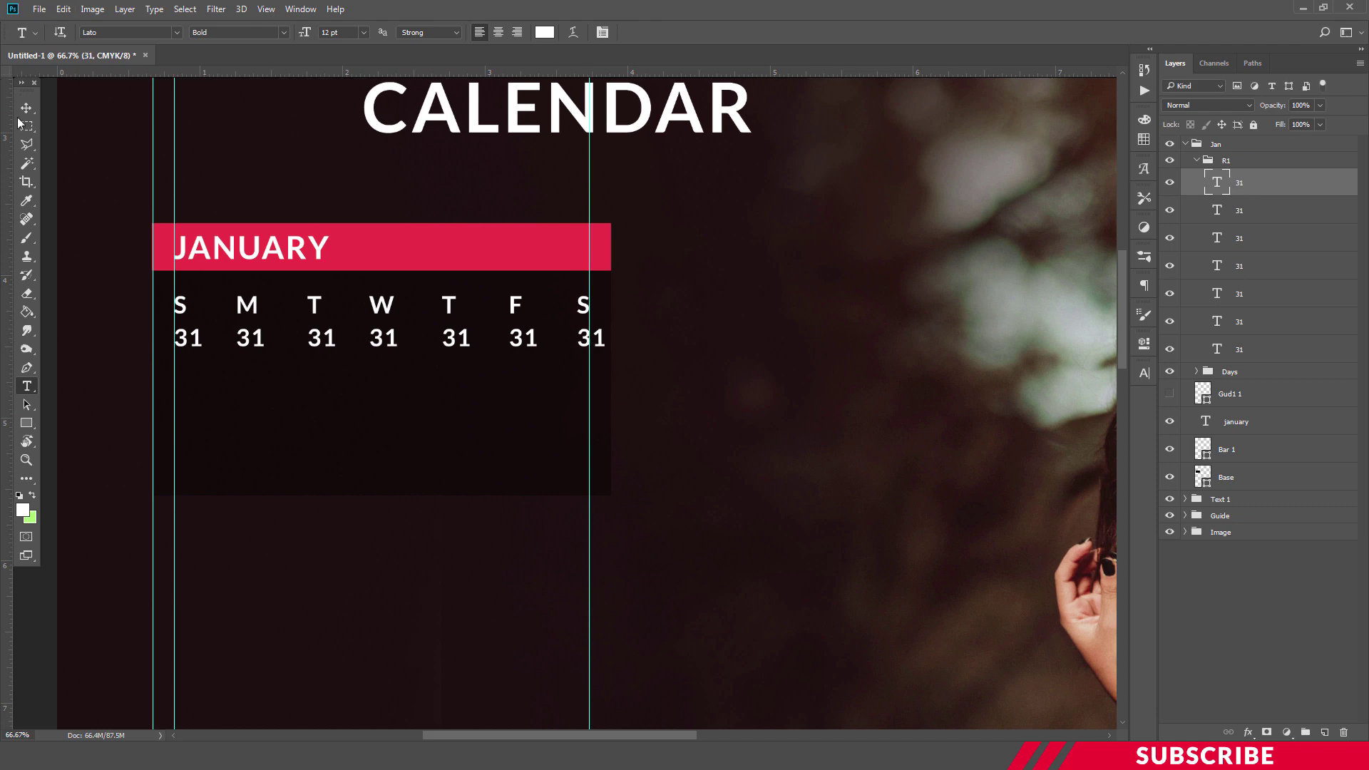
Set all seven 31 placeholders to 9 pt.
{"action": "key", "text": "v"}
{"action": "left_click", "coordinate": [1260, 352], "text": "shift"}
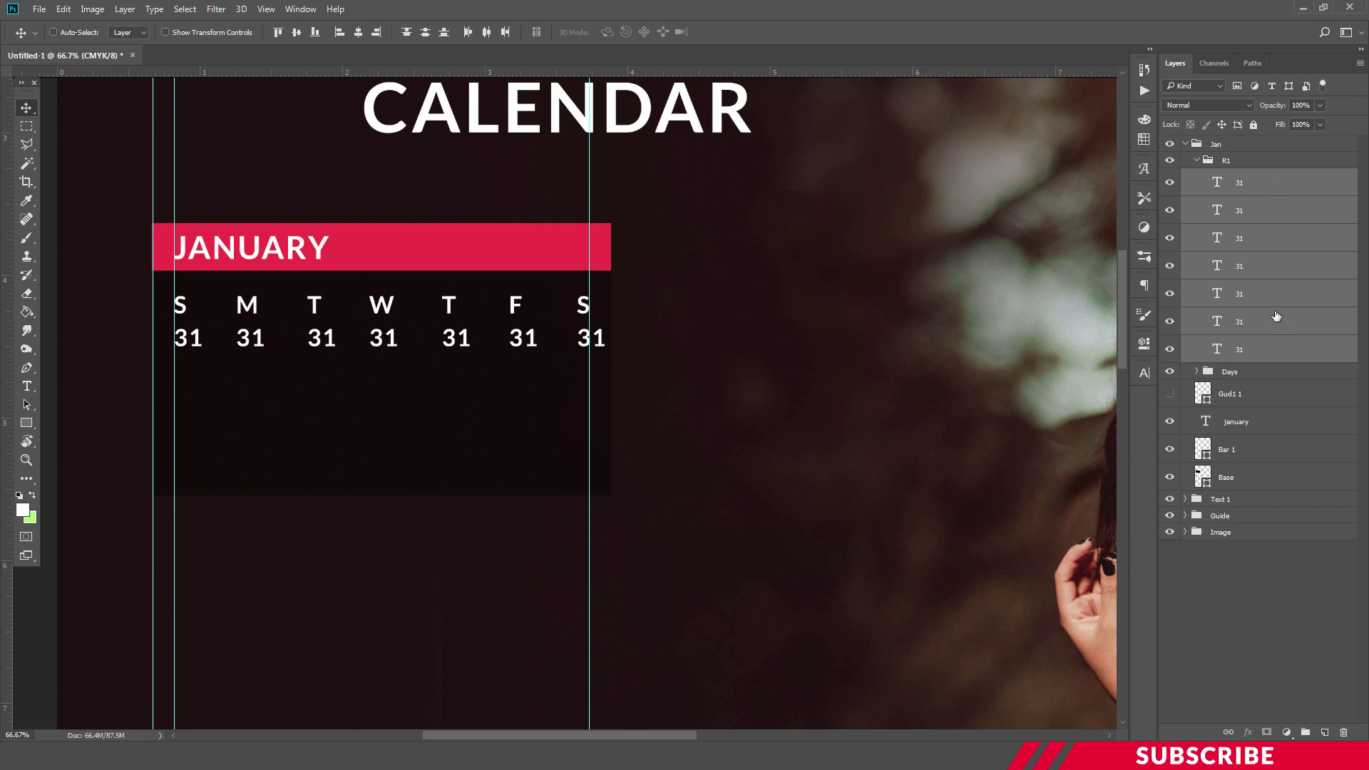
{"action": "left_click", "coordinate": [1144, 372]}
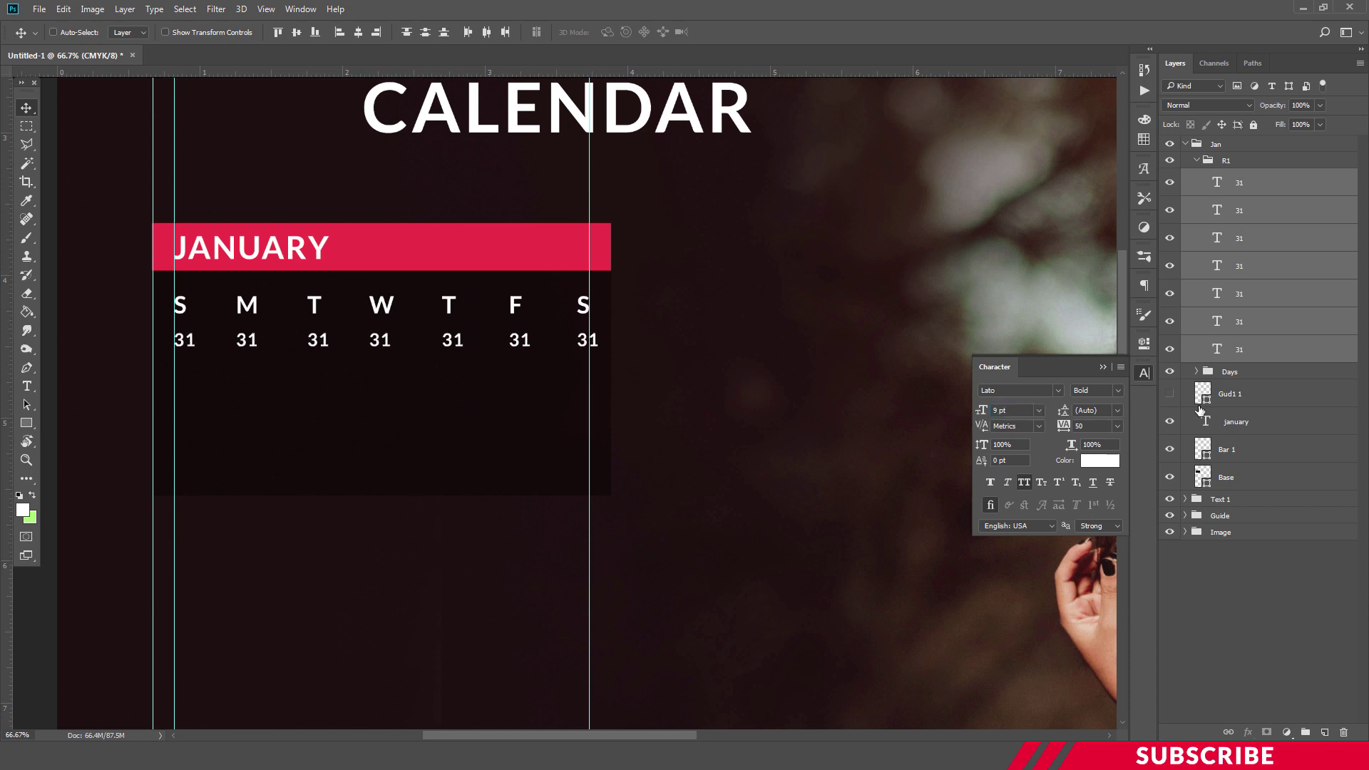
{"action": "left_click", "coordinate": [1145, 373]}
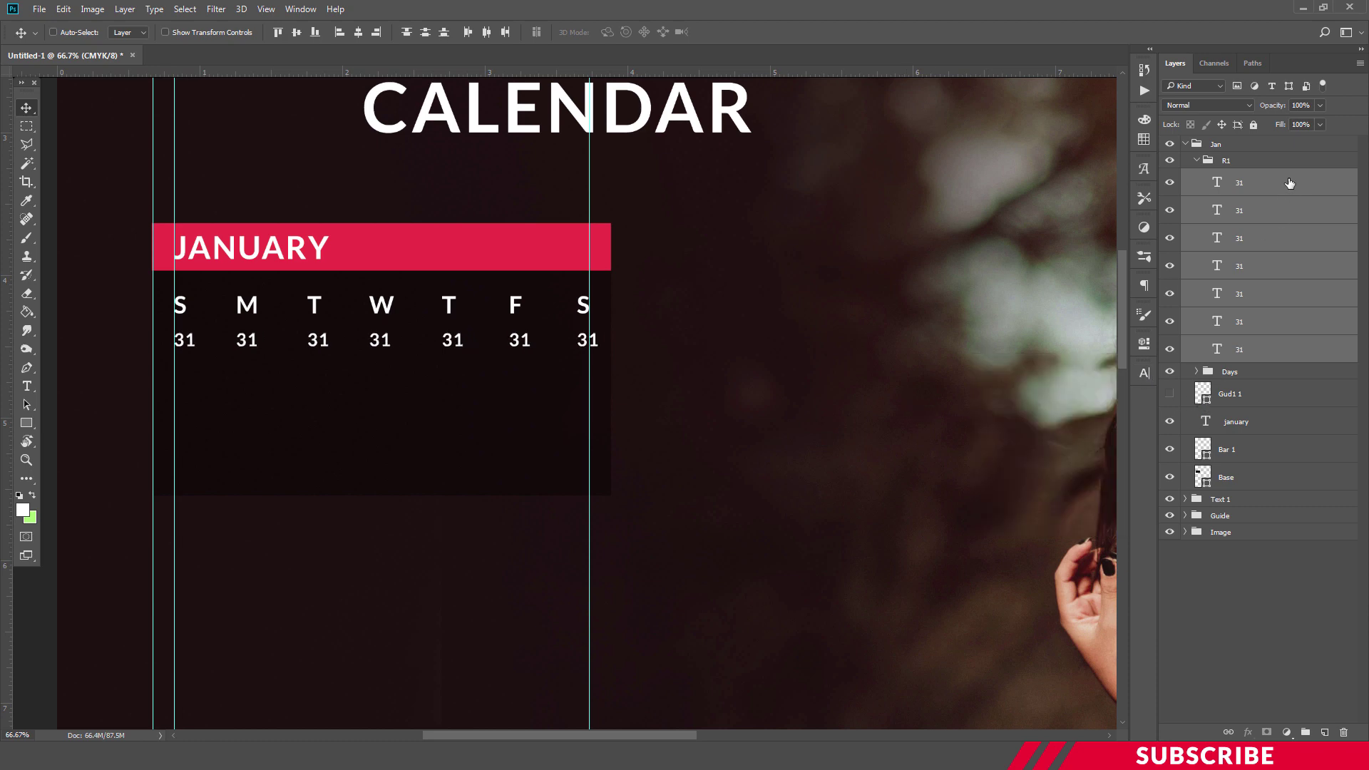
Nudge the first and last 31 into place, then distribute all seven evenly.
{"action": "left_click", "coordinate": [1238, 357]}
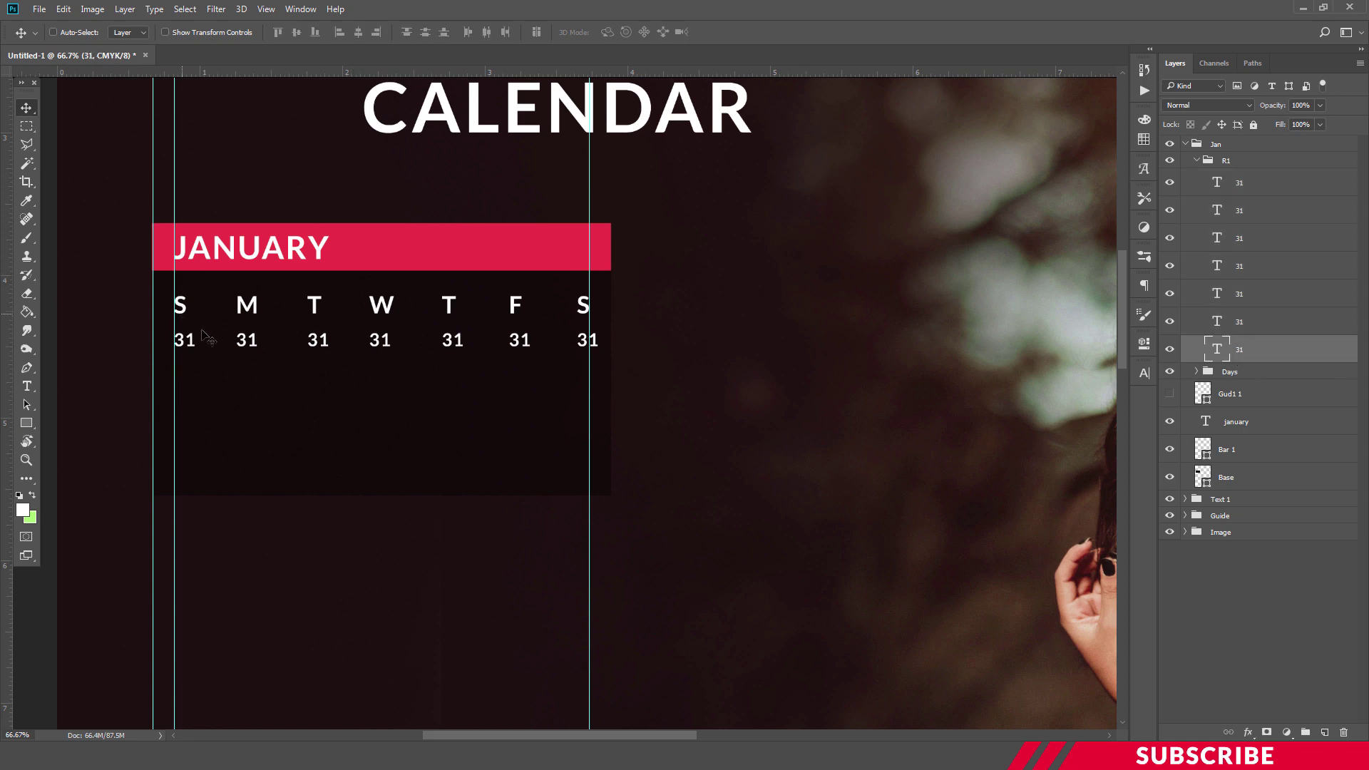
{"action": "key", "text": "Left"}
{"action": "left_click", "coordinate": [1244, 185]}
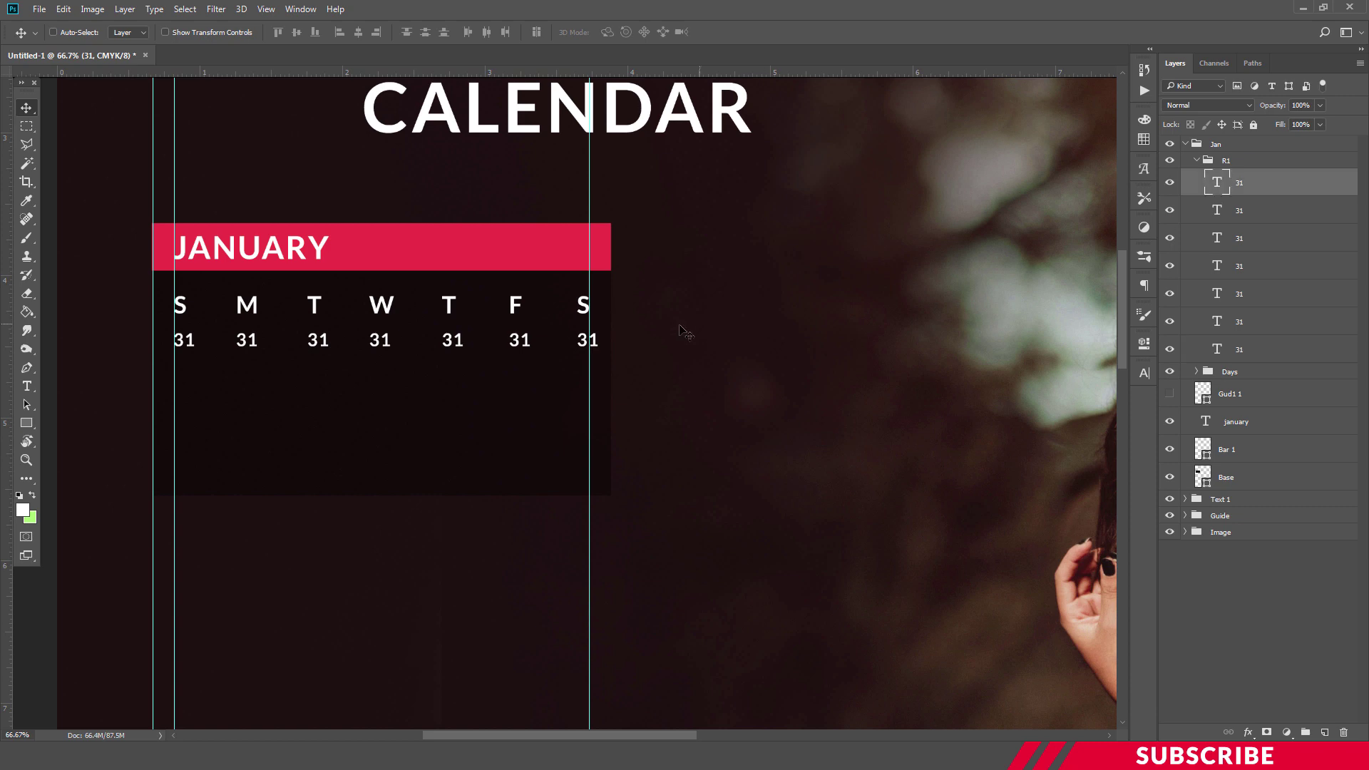
{"action": "key", "text": "Left"}
{"action": "key", "text": "Left"}
{"action": "key", "text": "Left"}
{"action": "key", "text": "Left"}
{"action": "key", "text": "Left"}
{"action": "key", "text": "Left"}
{"action": "key", "text": "Left"}
{"action": "key", "text": "Left"}
{"action": "key", "text": "Right"}
{"action": "left_click", "coordinate": [1255, 349], "text": "shift"}
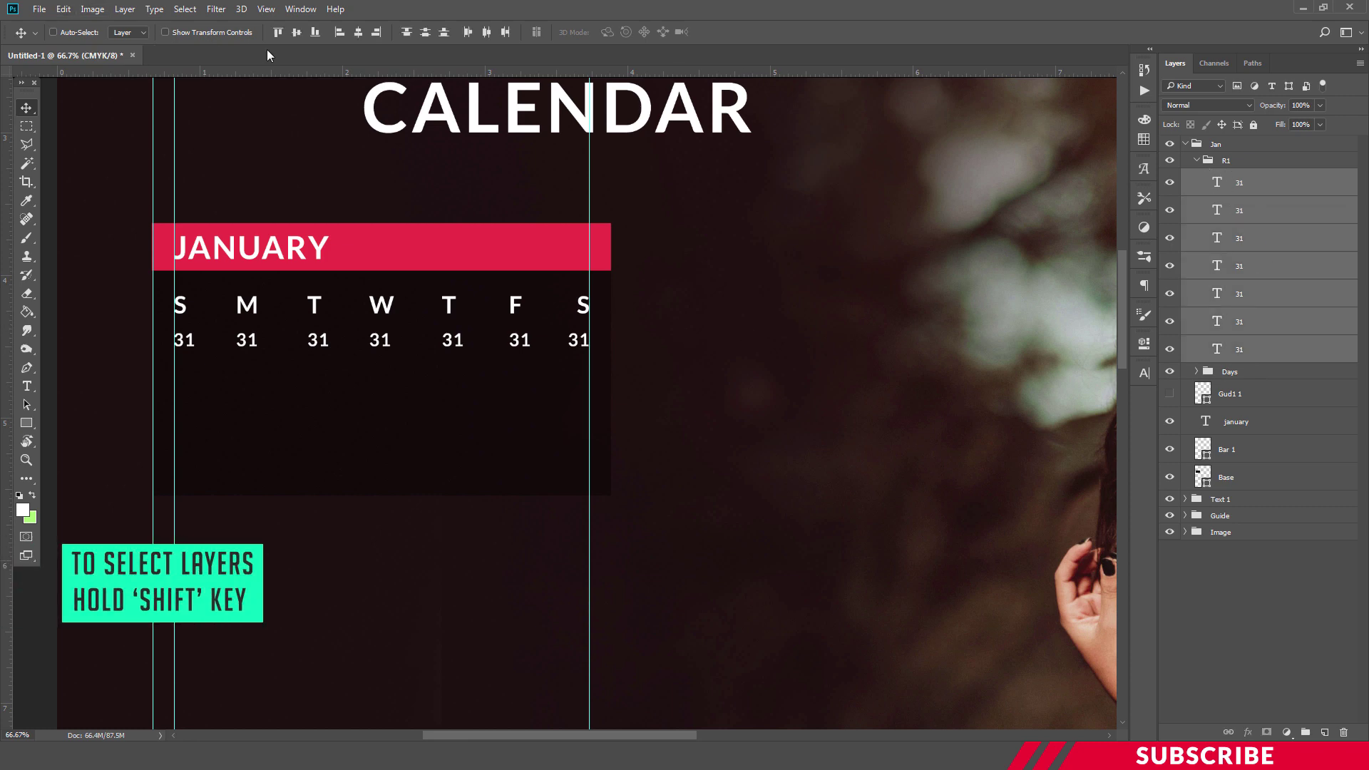
{"action": "left_click", "coordinate": [487, 32]}
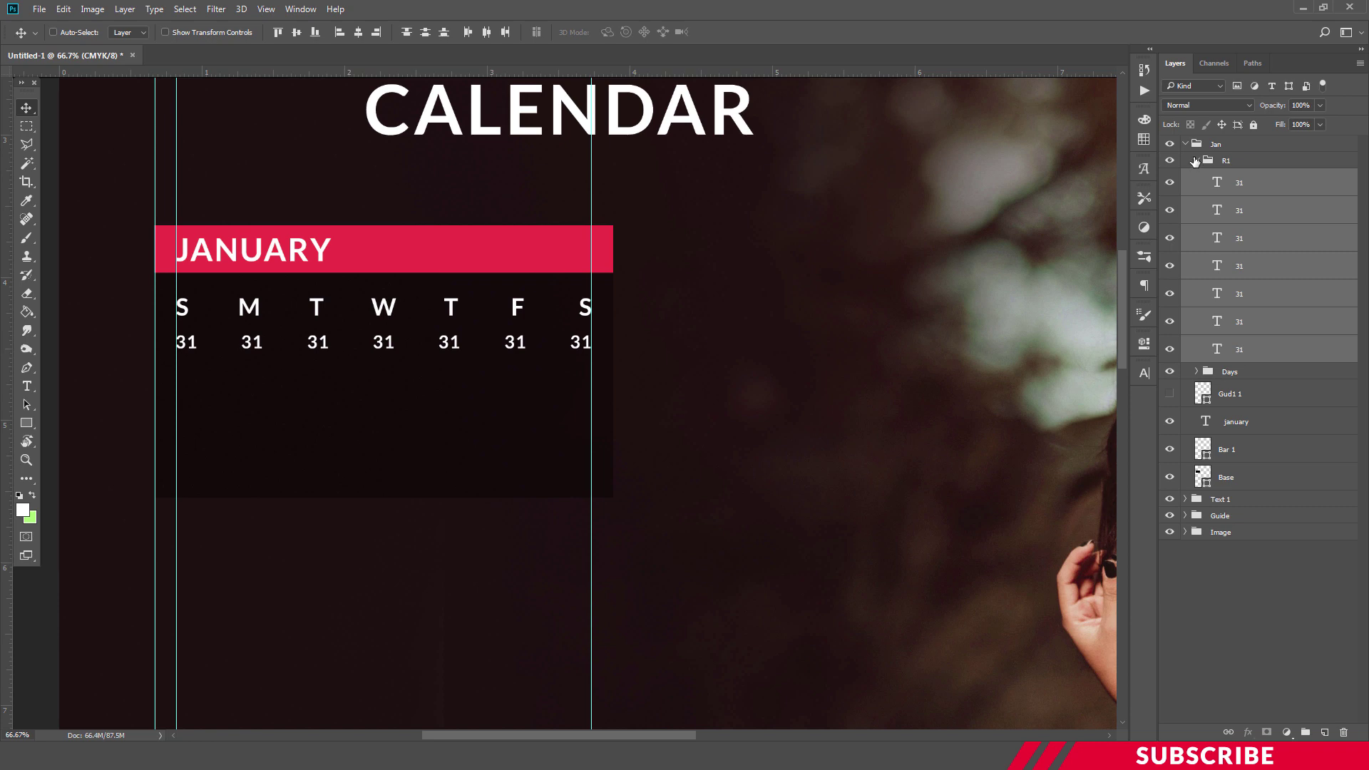
Collapse R1 and copy it into second and third 31 rows below.
{"action": "left_click", "coordinate": [1195, 161]}
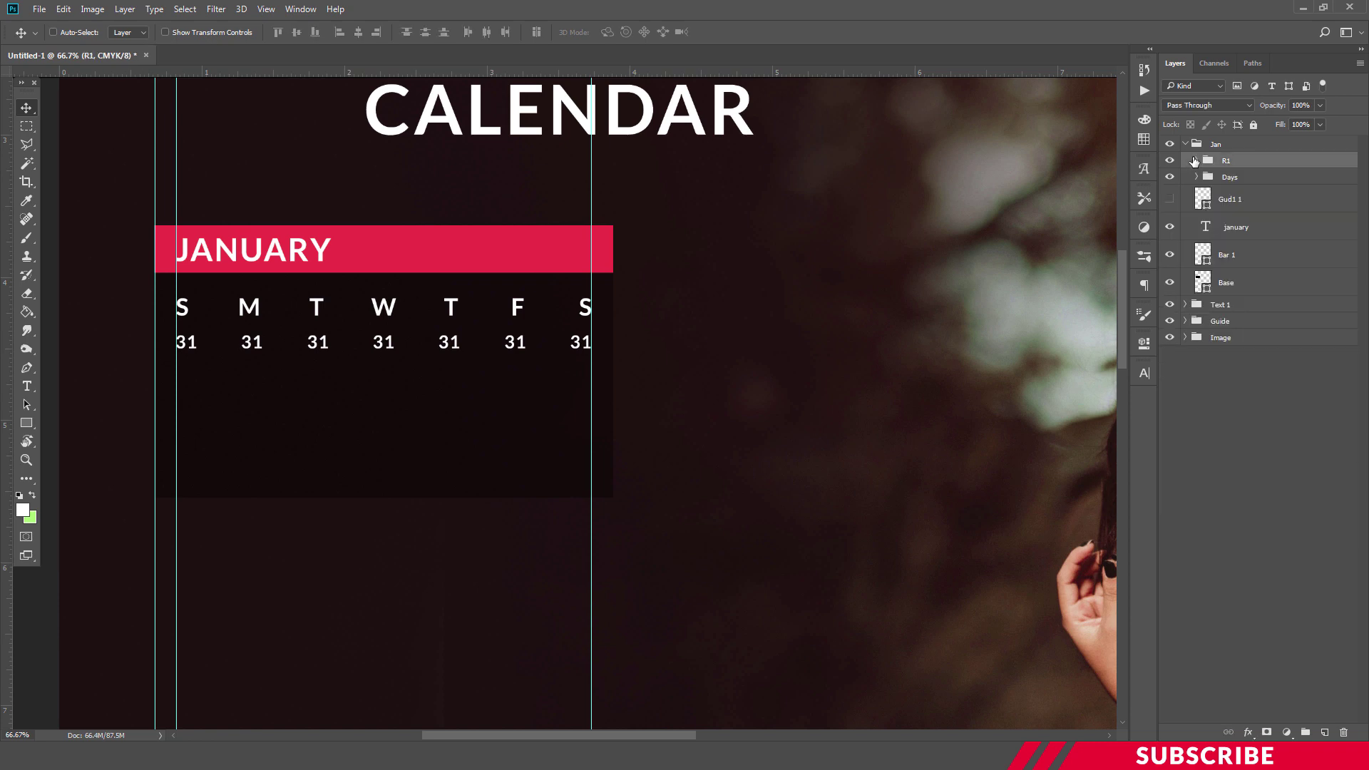
{"action": "key", "text": "ctrl"}
{"action": "key", "text": "ctrl+j"}
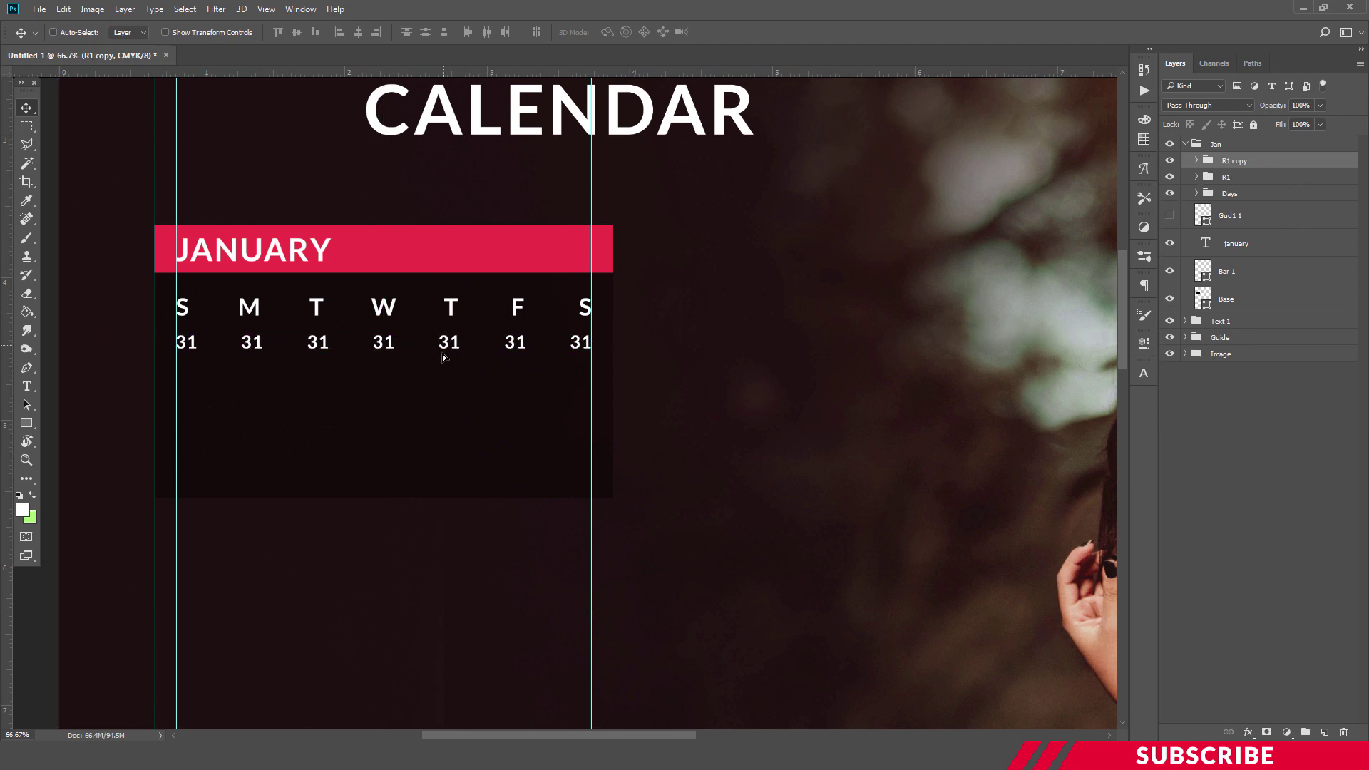
{"action": "left_click_drag", "start_coordinate": [442, 354], "coordinate": [438, 374]}
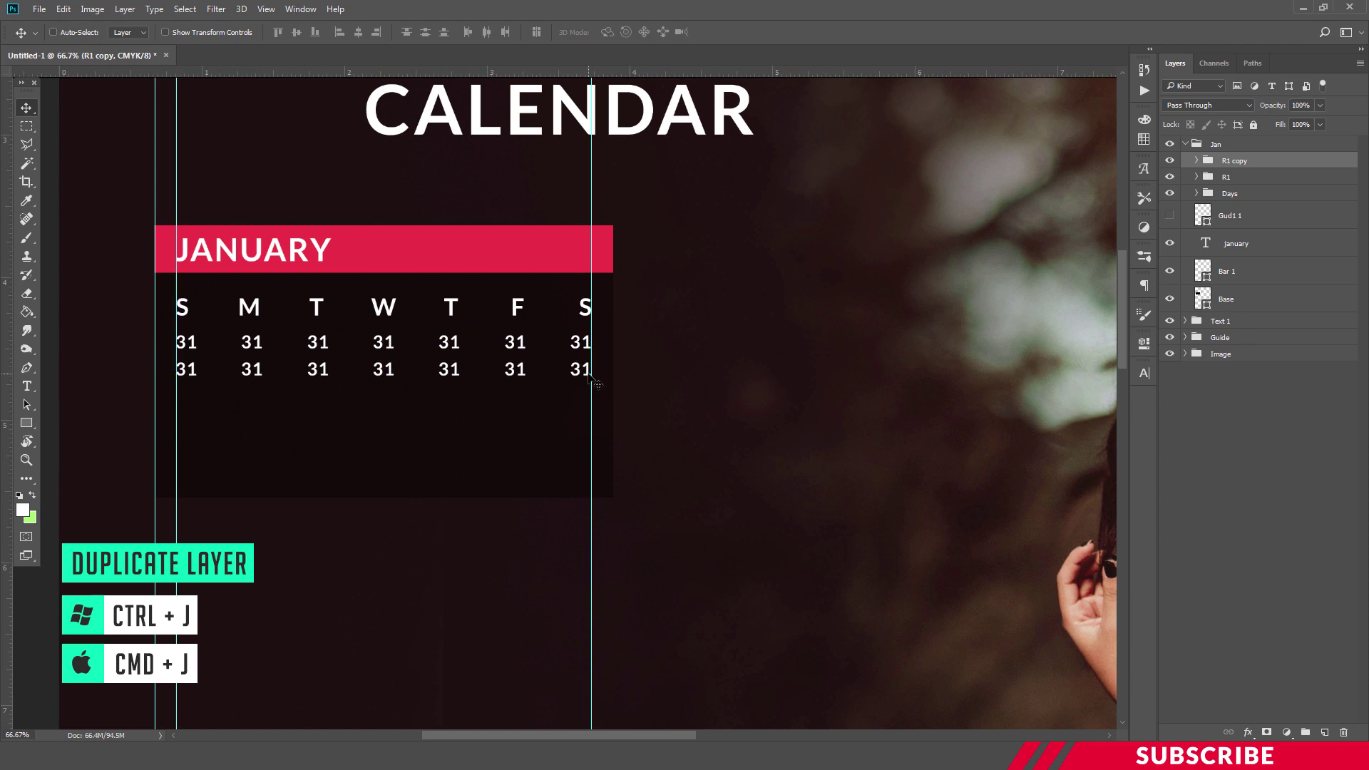
{"action": "key", "text": "Down"}
{"action": "key", "text": "Down"}
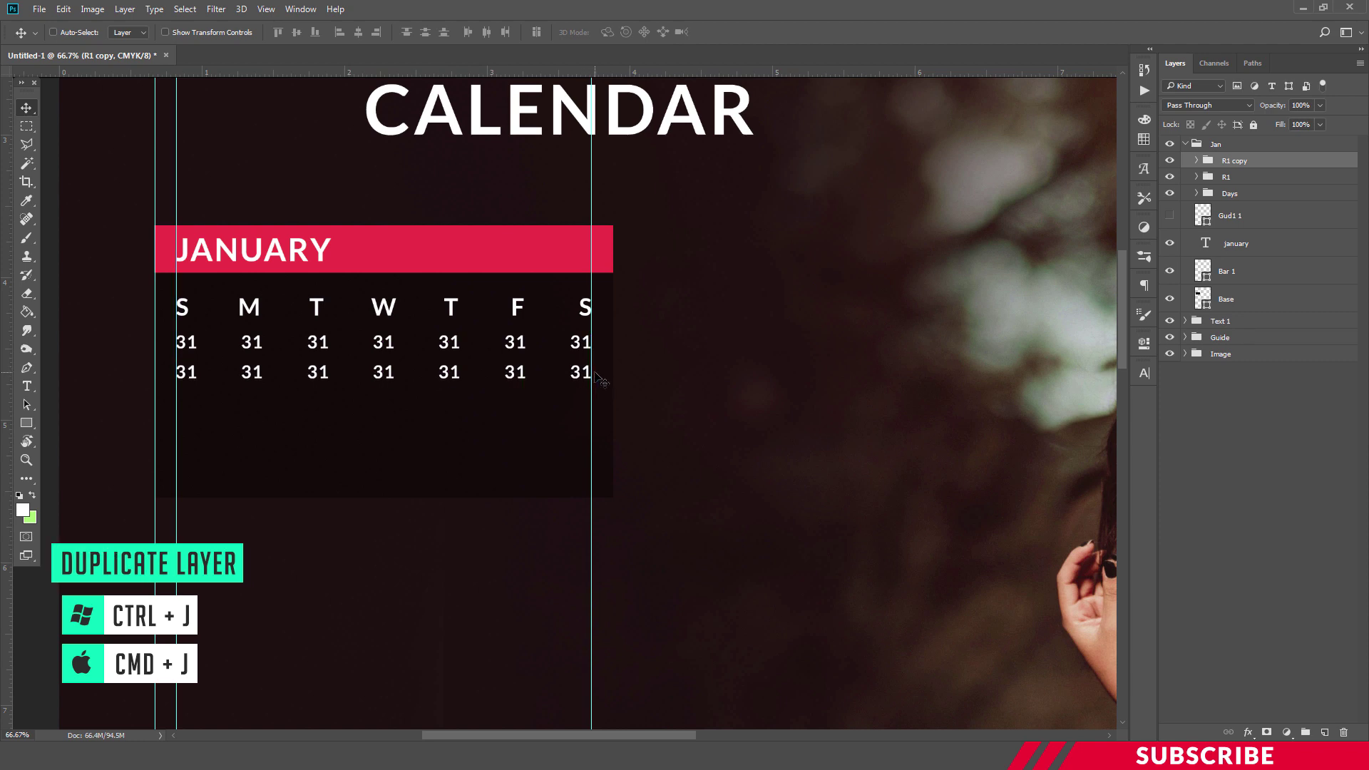
{"action": "key", "text": "Down"}
{"action": "key", "text": "Down"}
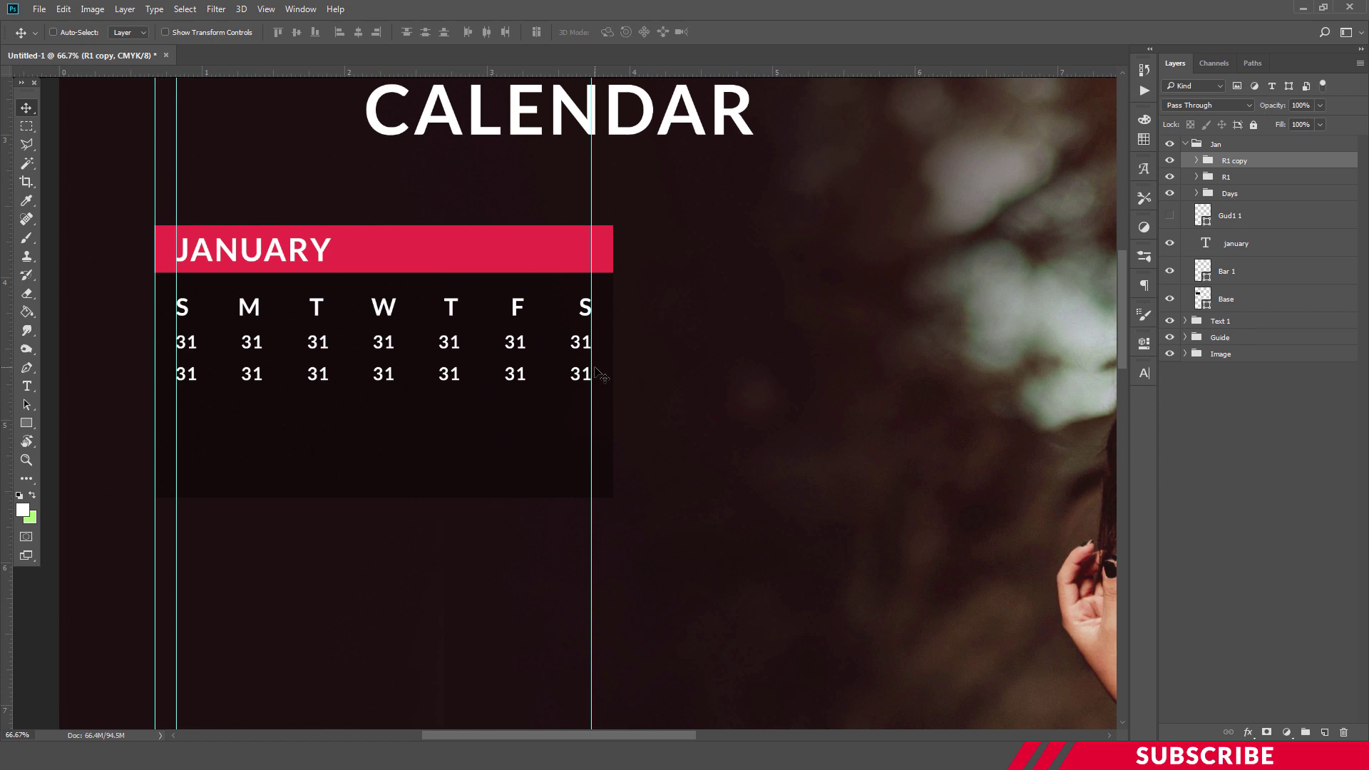
{"action": "left_click_drag", "start_coordinate": [449, 376], "coordinate": [446, 415]}
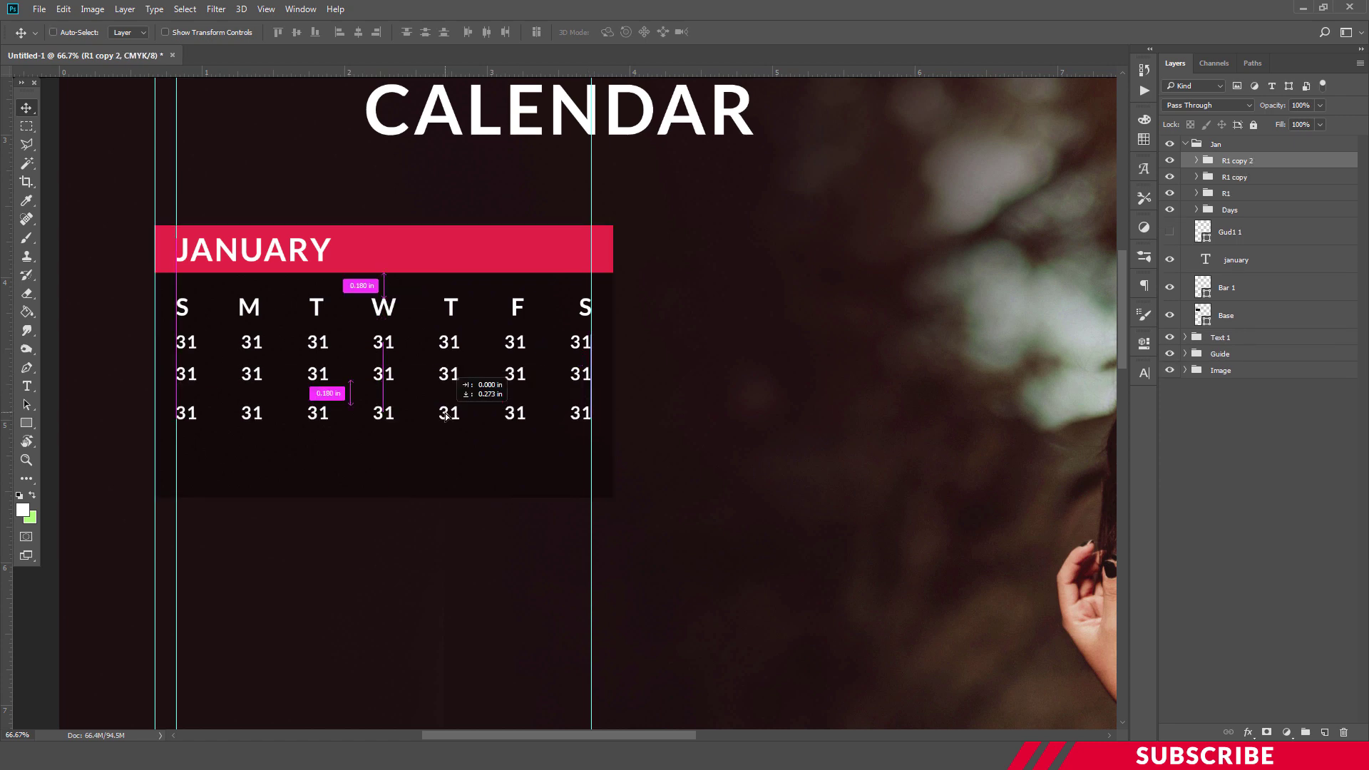
{"action": "key", "text": "Up"}
{"action": "key", "text": "Up"}
{"action": "key", "text": "Up"}
{"action": "key", "text": "Up"}
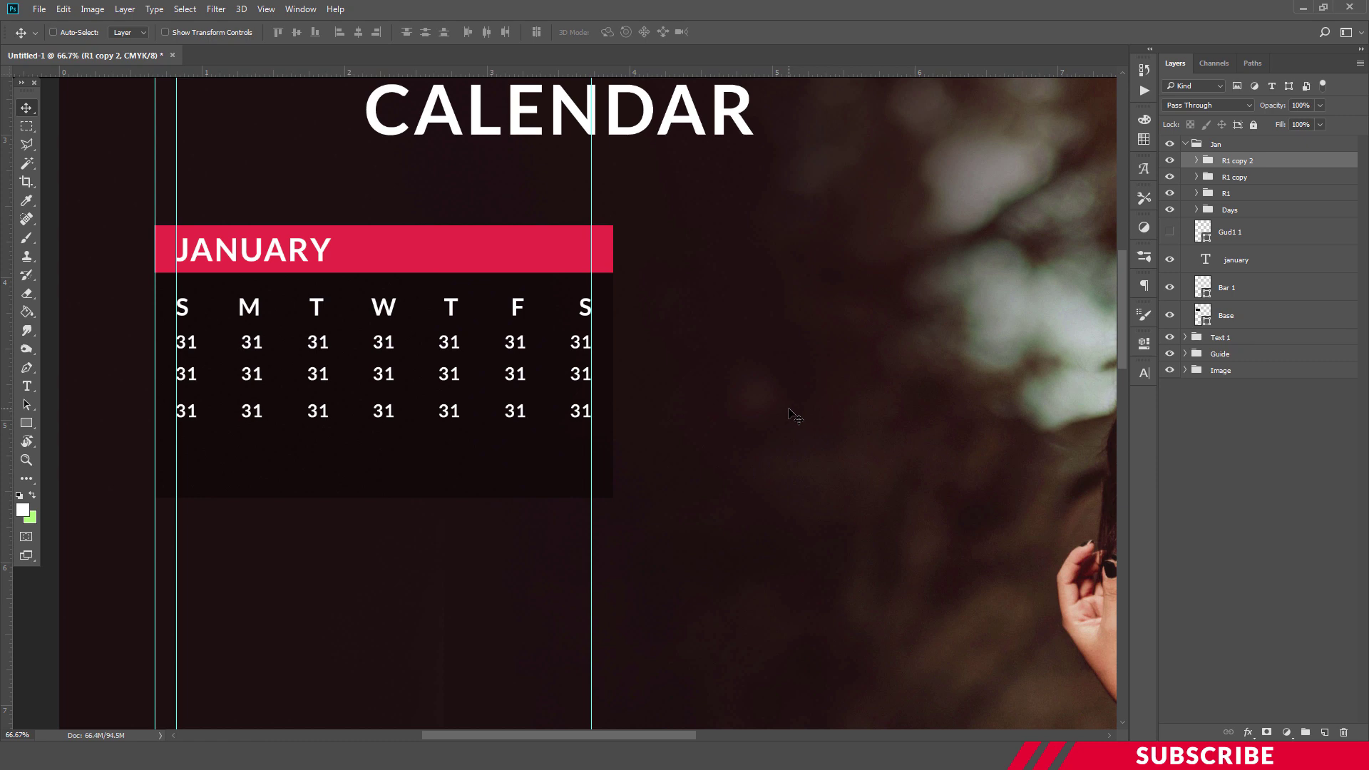
{"action": "key", "text": "Up"}
{"action": "key", "text": "Up"}
{"action": "key", "text": "Up"}
{"action": "key", "text": "Up"}
{"action": "key", "text": "Up"}
{"action": "key", "text": "Up"}
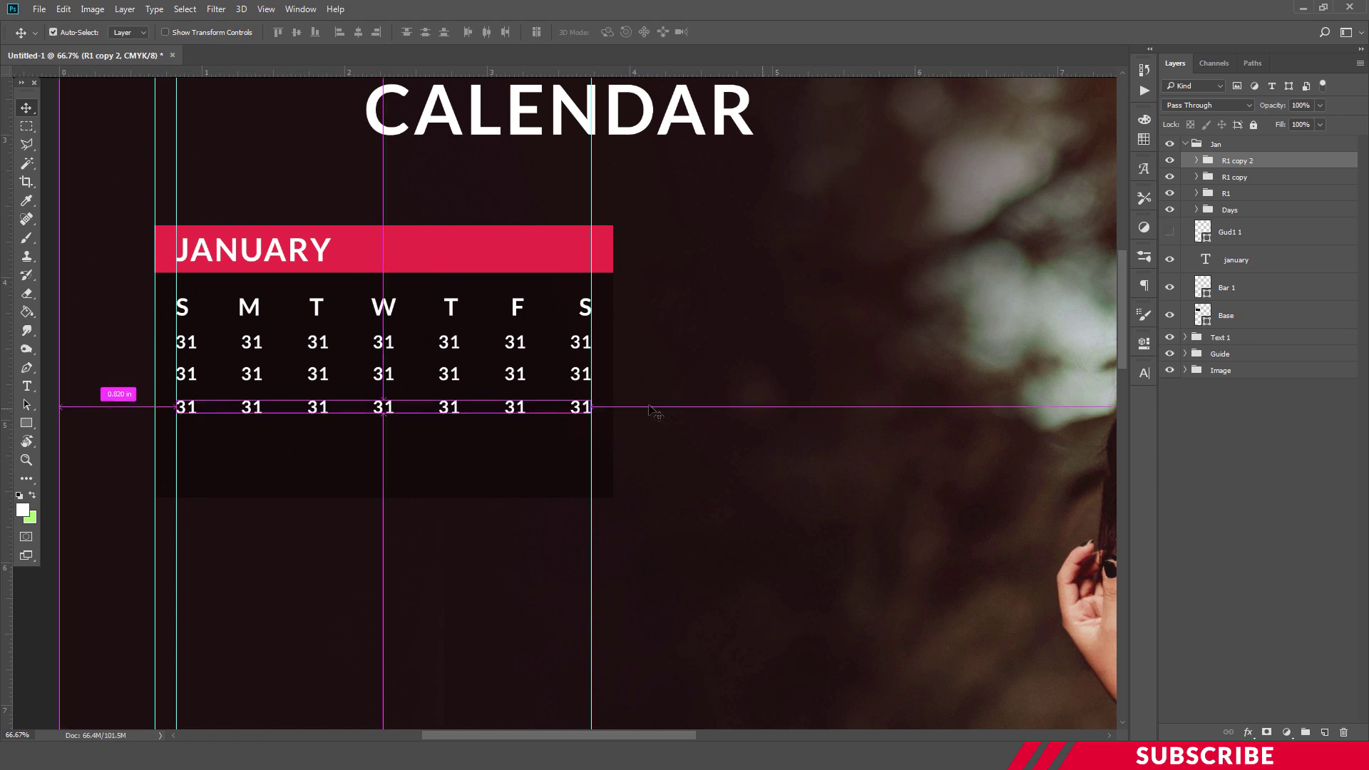
Add fourth and fifth 31 rows, then nudge the date rows and Days group up.
{"action": "left_click_drag", "start_coordinate": [449, 404], "coordinate": [445, 443]}
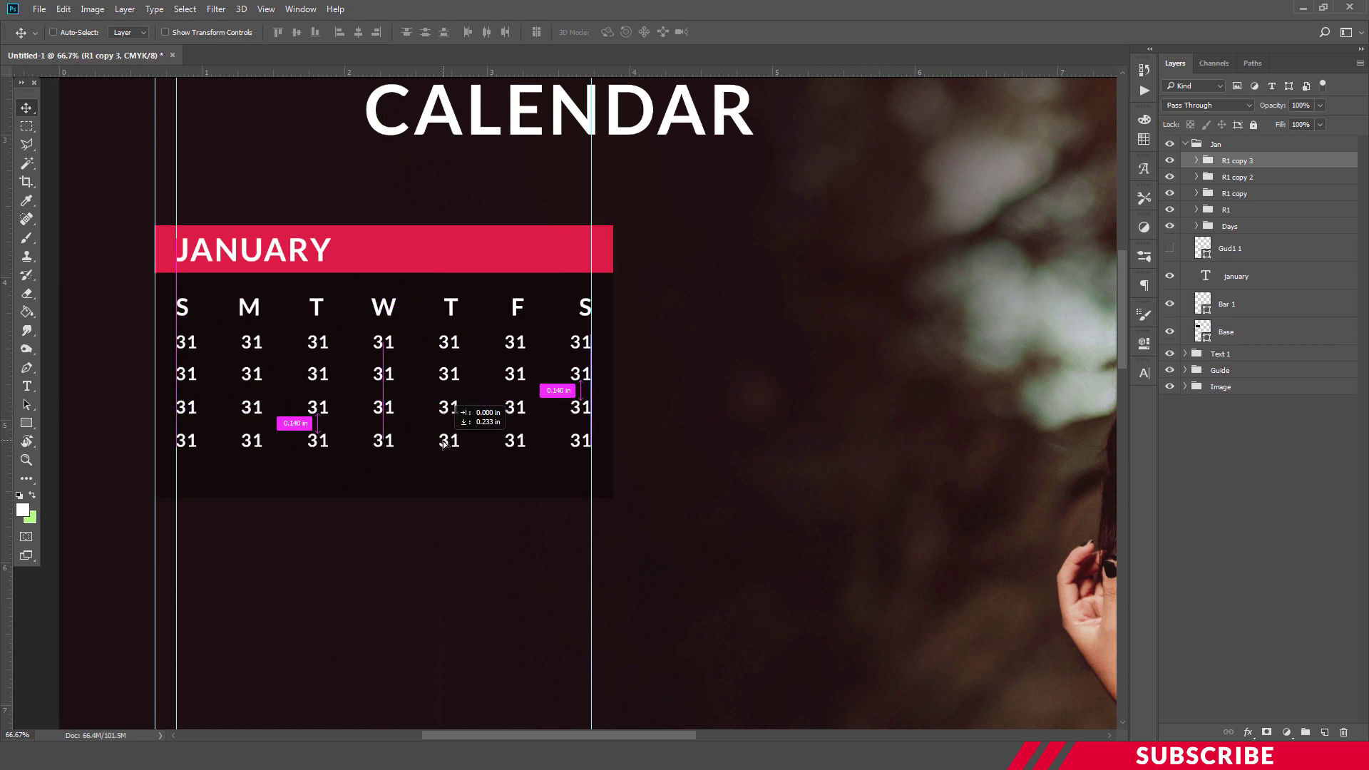
{"action": "mouse_move", "coordinate": [539, 452]}
{"action": "left_mouse_down"}
{"action": "mouse_move", "coordinate": [472, 453]}
{"action": "mouse_move", "coordinate": [456, 474]}
{"action": "left_mouse_up"}
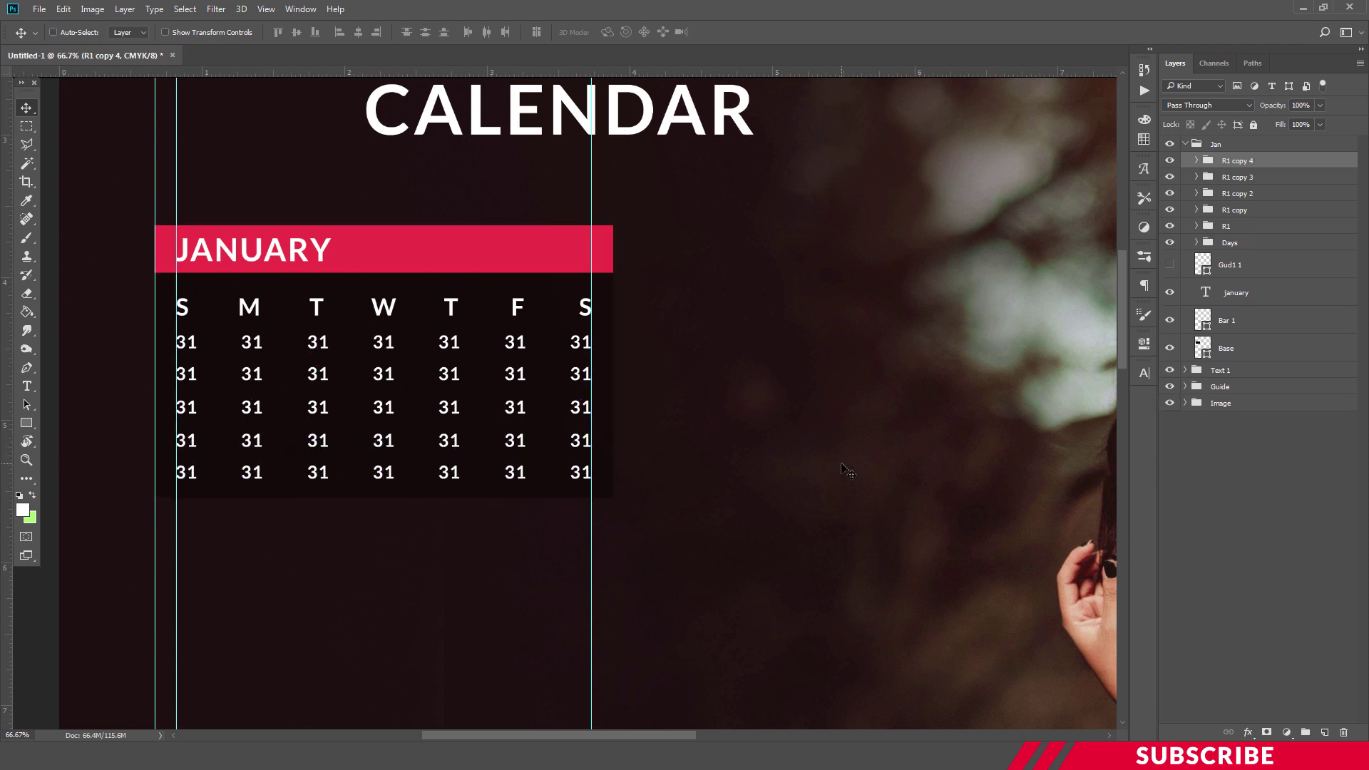
{"action": "left_click", "coordinate": [1225, 228], "text": "shift"}
{"action": "key", "text": "Up"}
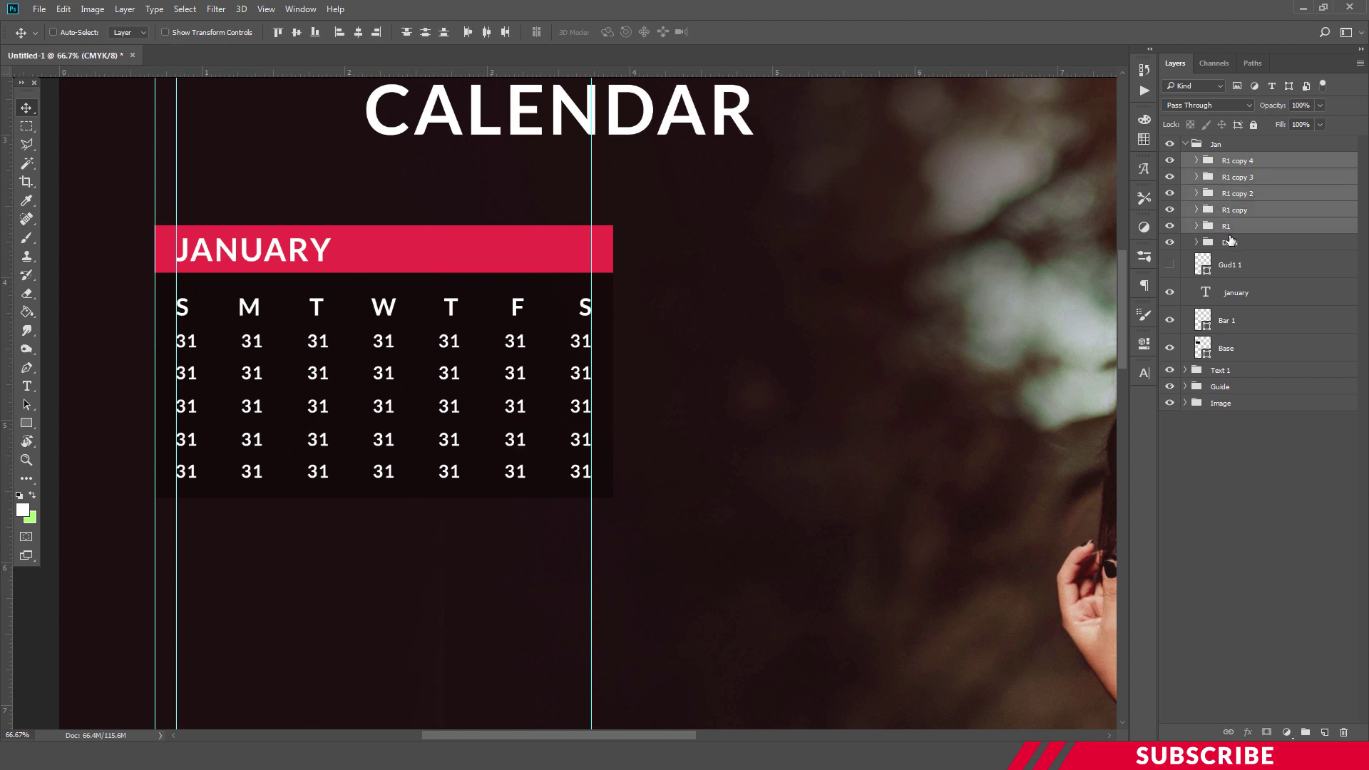
{"action": "left_click", "coordinate": [1232, 244]}
{"action": "key", "text": "Up"}
{"action": "key", "text": "Up"}
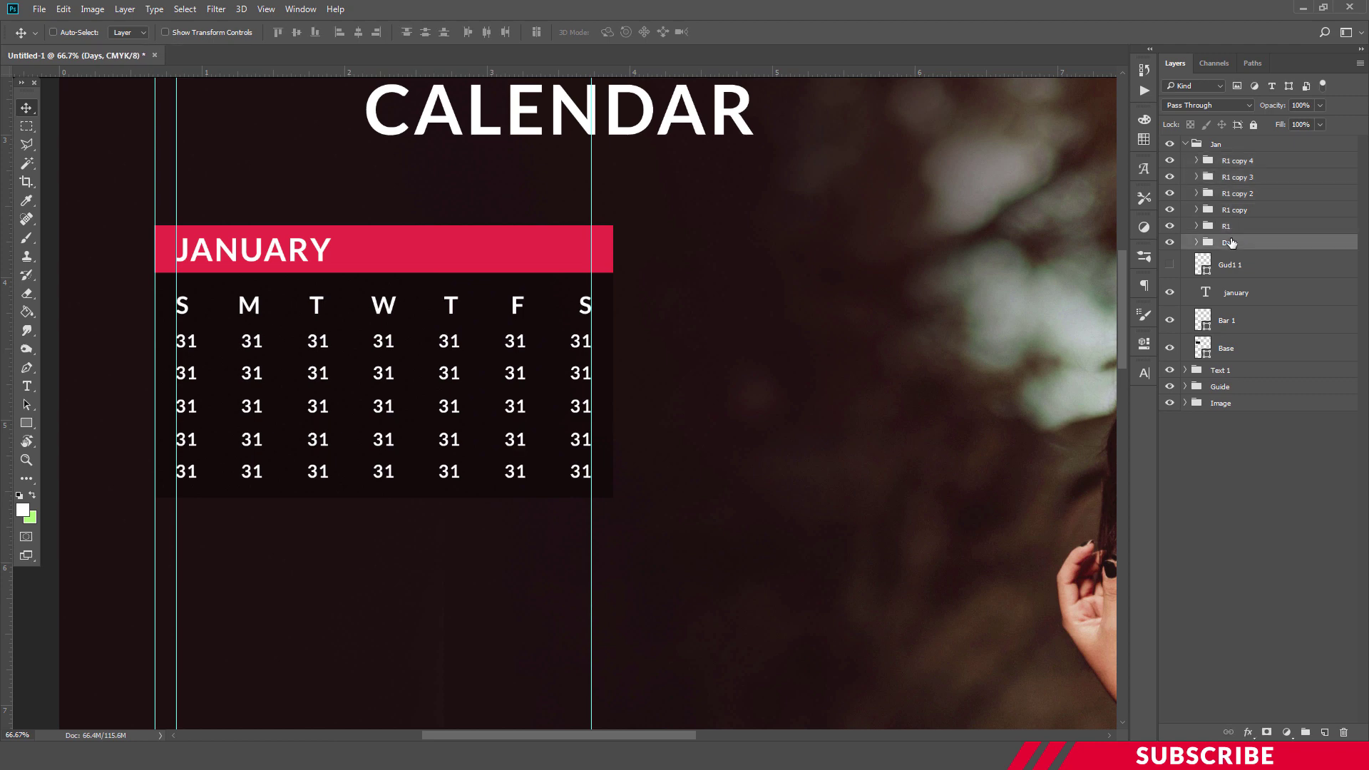
{"action": "key", "text": "ctrl+minus"}
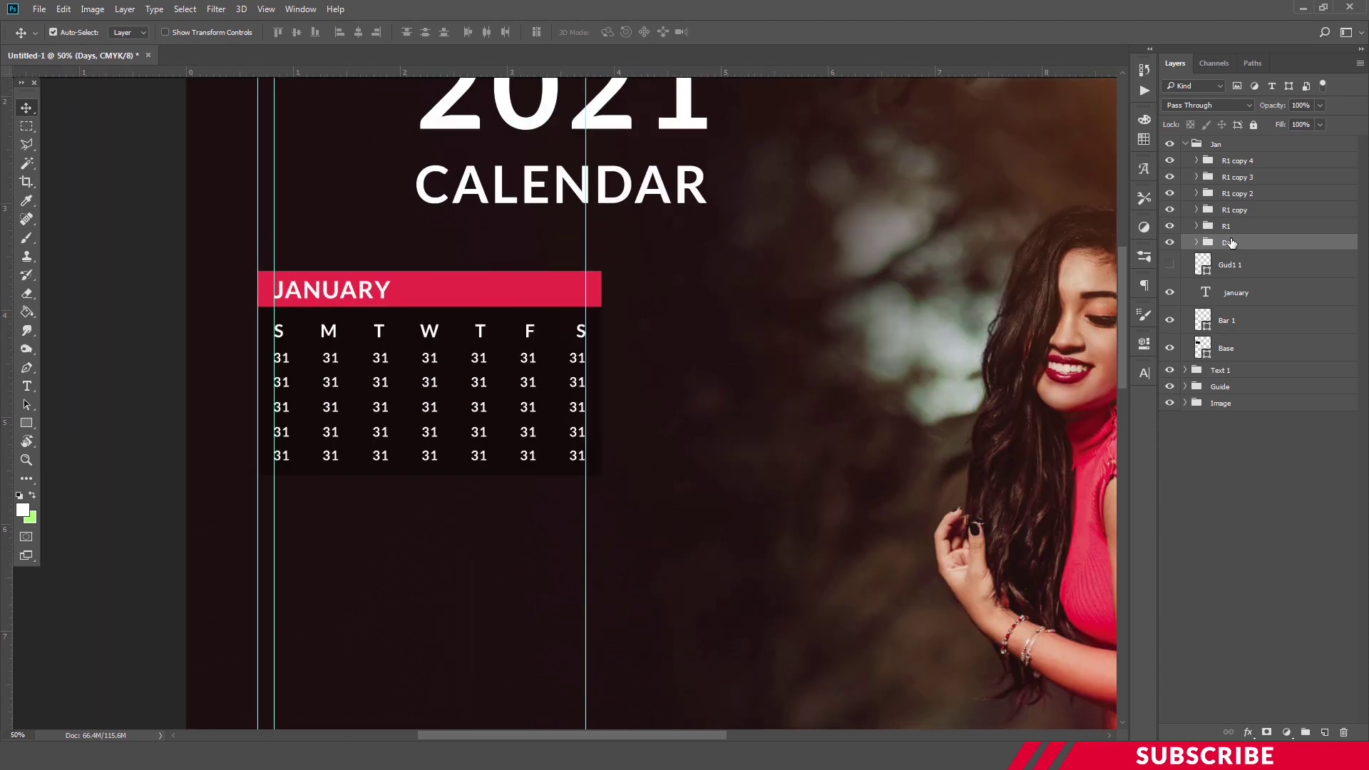
{"action": "key", "text": "ctrl"}
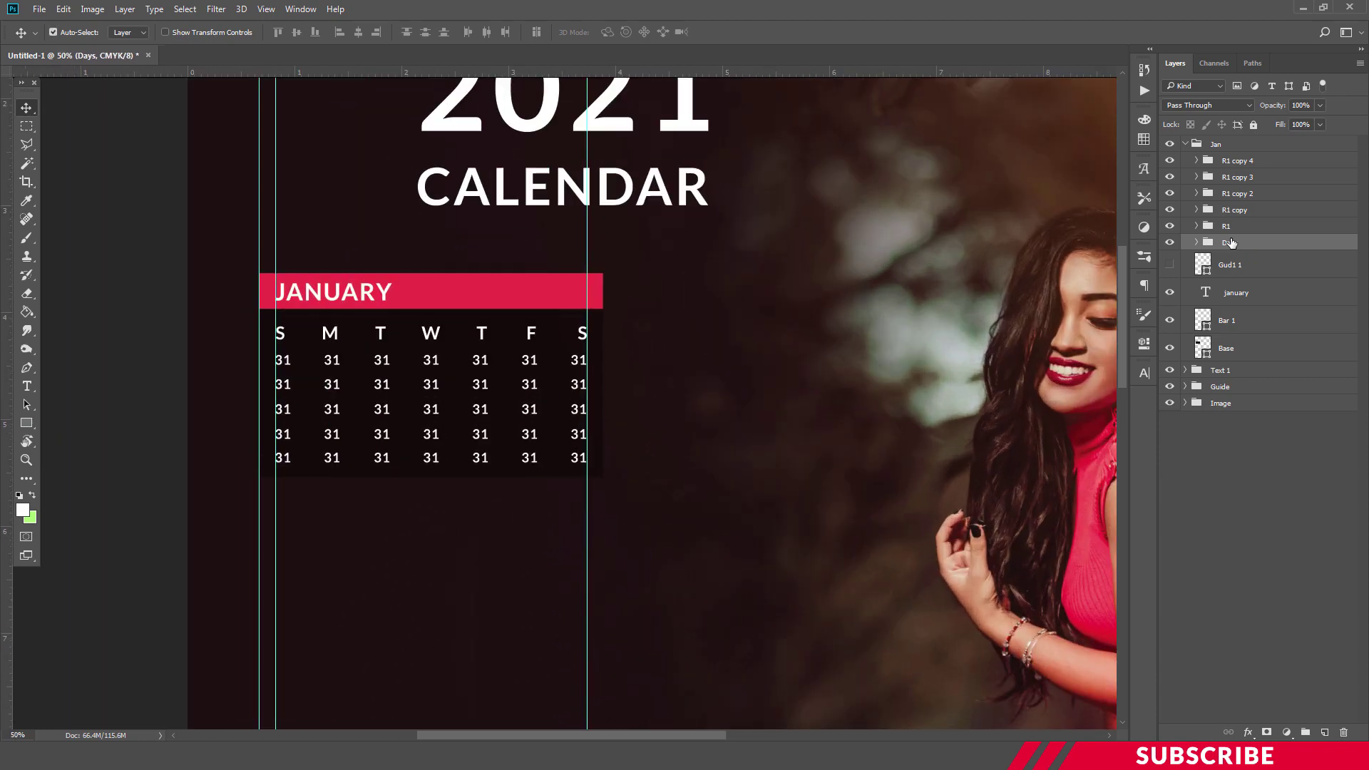
{"action": "key", "text": "ctrl+semicolon"}
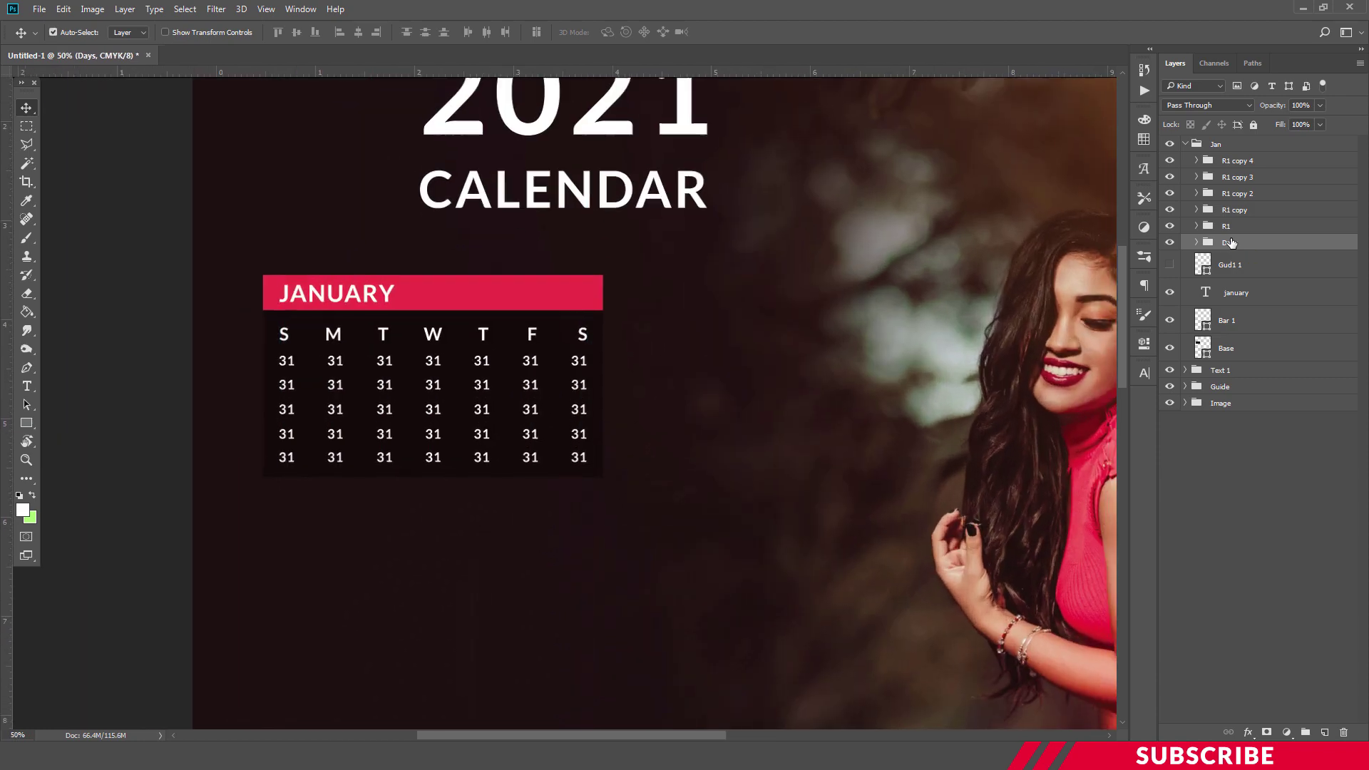
Number the first date row 1 through 7.
{"action": "key", "text": "ctrl+minus"}
{"action": "key", "text": "ctrl+plus"}
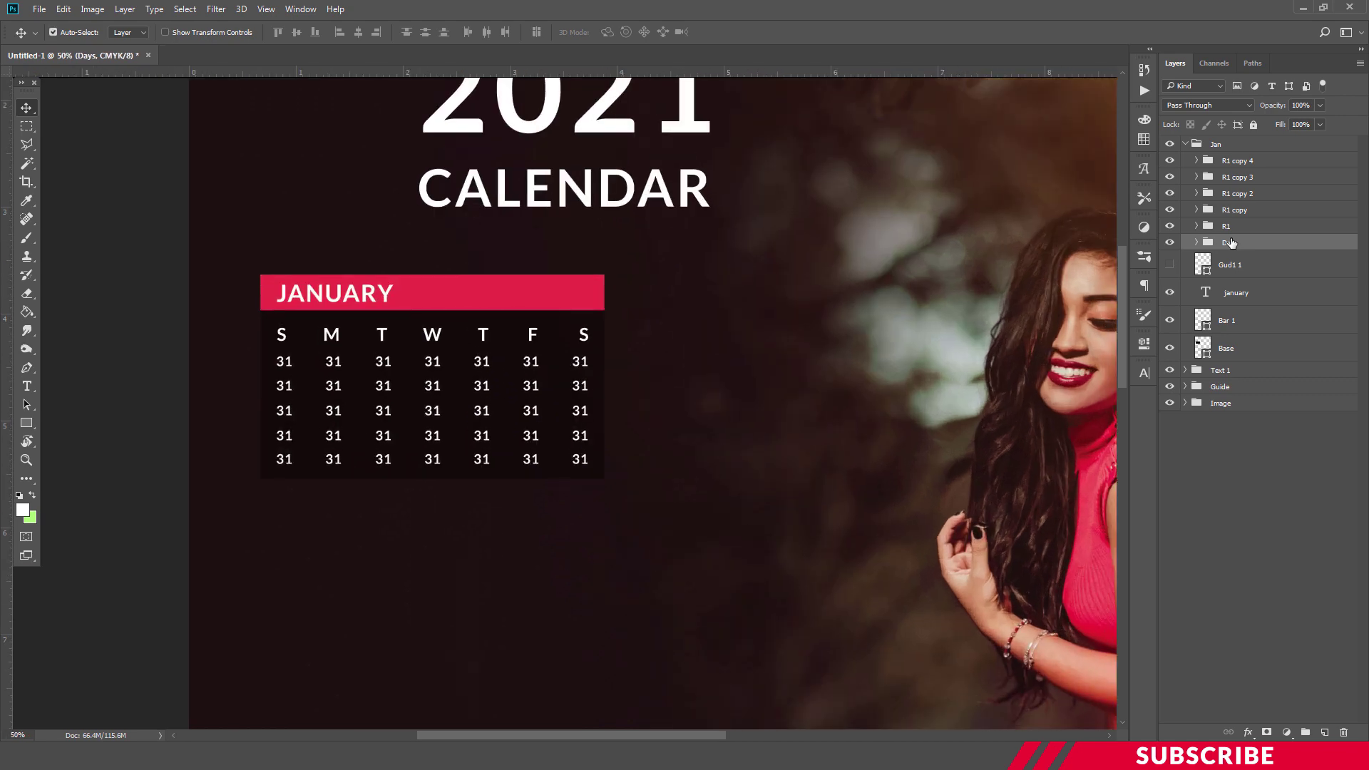
{"action": "key", "text": "ctrl+semicolon"}
{"action": "key", "text": "ctrl+plus"}
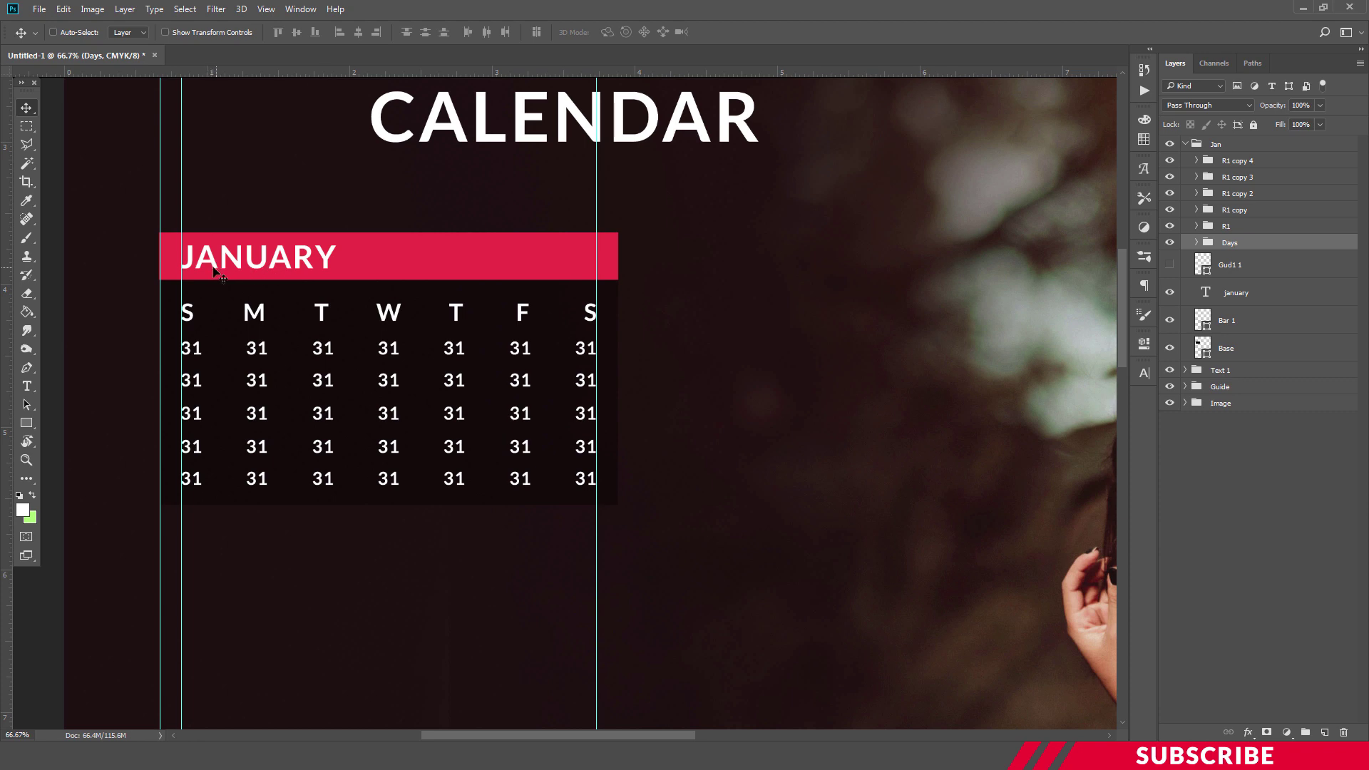
{"action": "key", "text": "t"}
{"action": "double_click", "coordinate": [192, 348]}
{"action": "type", "text": "1"}
{"action": "double_click", "coordinate": [257, 348]}
{"action": "type", "text": "2"}
{"action": "double_click", "coordinate": [323, 348]}
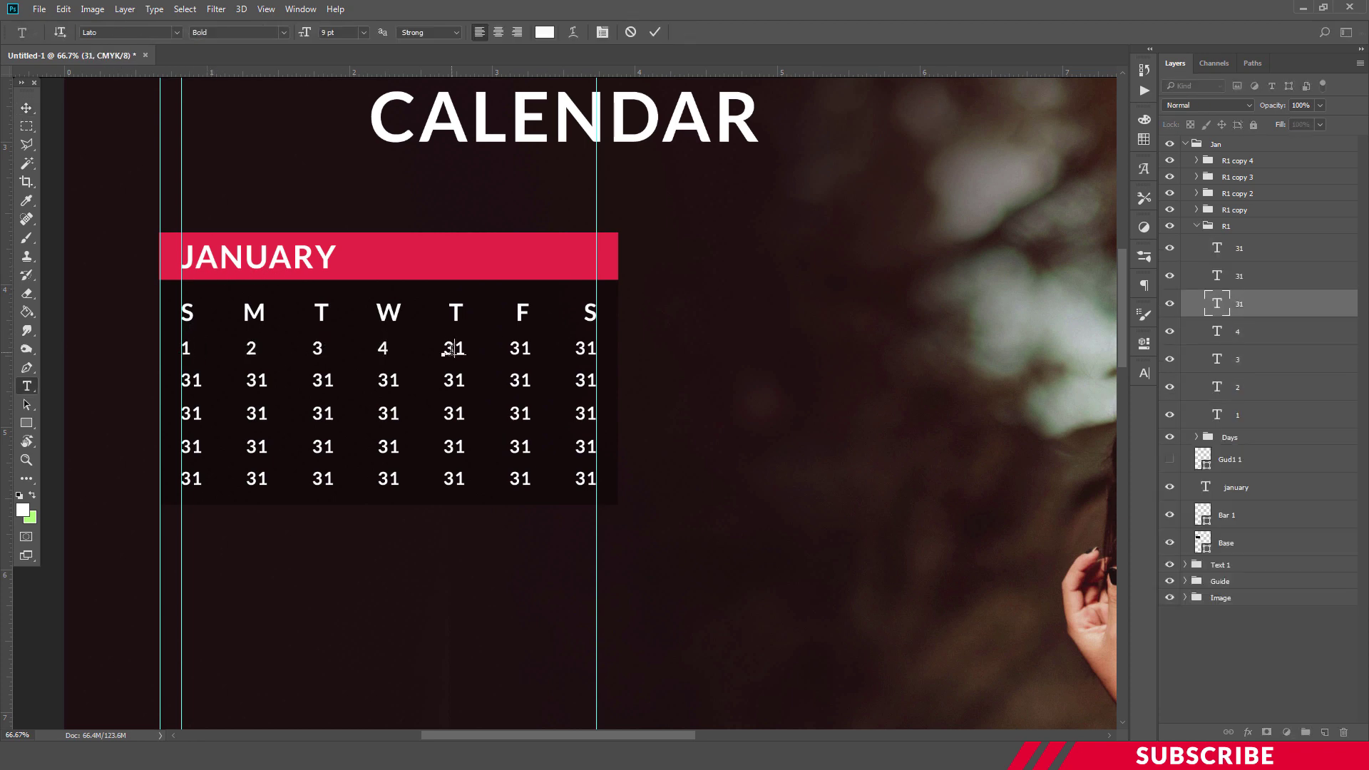
{"action": "double_click", "coordinate": [454, 348]}
{"action": "type", "text": "5"}
{"action": "double_click", "coordinate": [586, 348]}
{"action": "type", "text": "7"}
Number the remaining date rows on through 30, ending with 31.
{"action": "double_click", "coordinate": [454, 380]}
{"action": "type", "text": "12"}
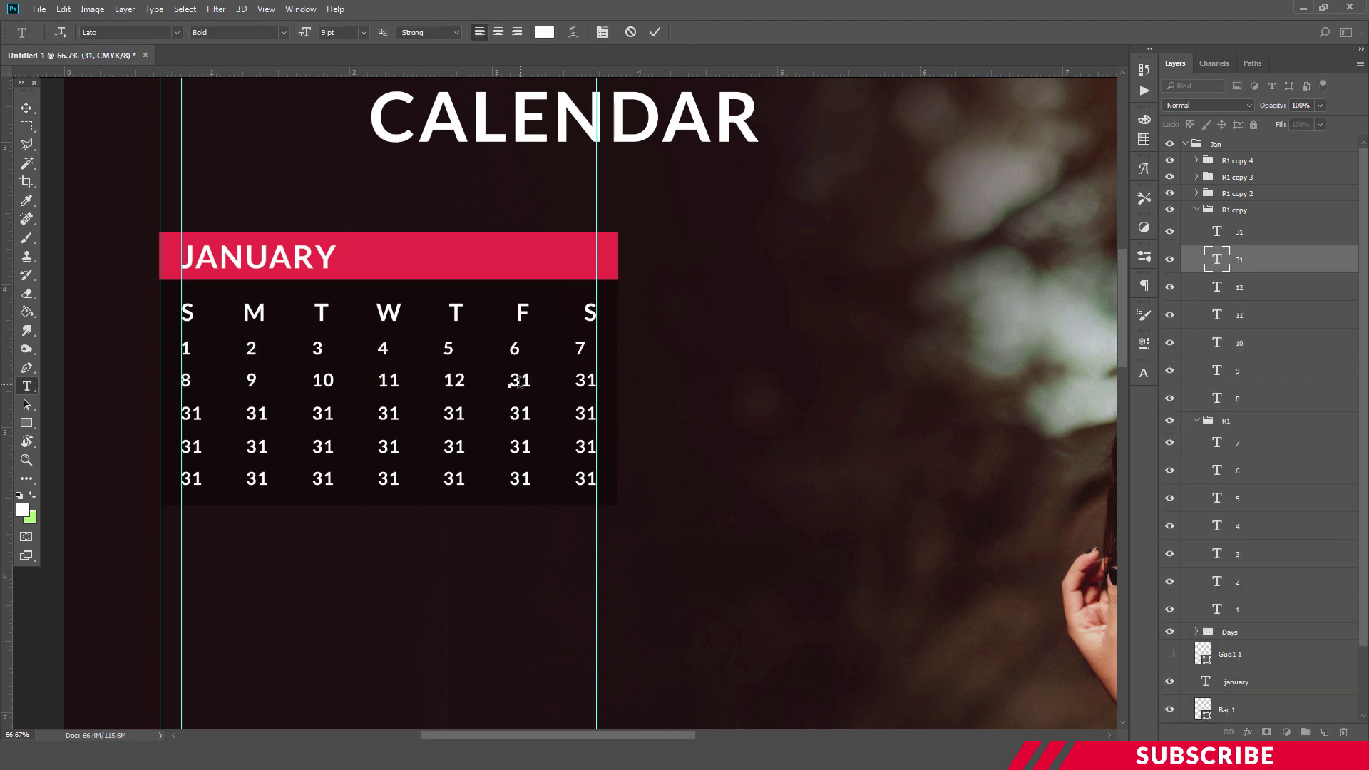
{"action": "double_click", "coordinate": [519, 380]}
{"action": "type", "text": "13"}
{"action": "double_click", "coordinate": [585, 380]}
{"action": "type", "text": "14"}
{"action": "double_click", "coordinate": [192, 414]}
{"action": "type", "text": "15"}
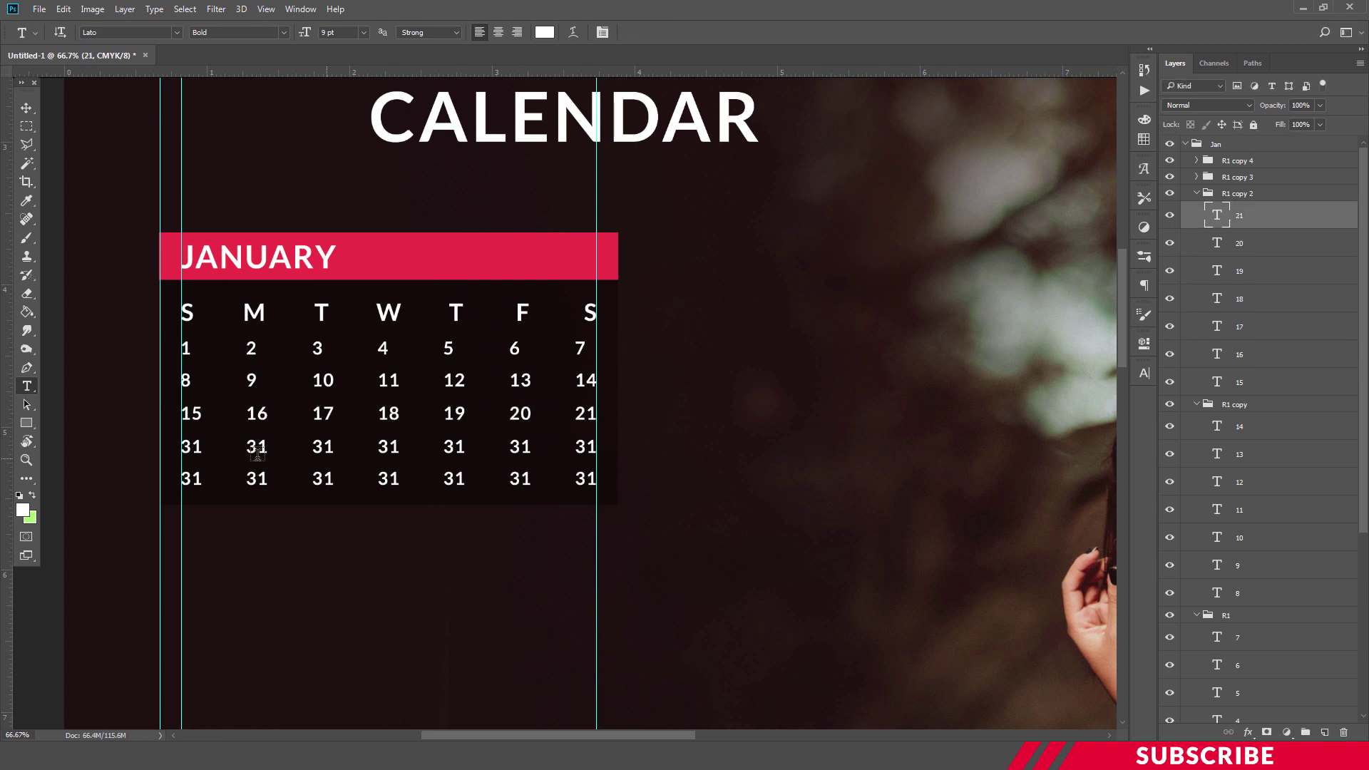
{"action": "double_click", "coordinate": [191, 448]}
{"action": "type", "text": "22"}
{"action": "double_click", "coordinate": [257, 447]}
{"action": "type", "text": "23"}
{"action": "double_click", "coordinate": [323, 447]}
{"action": "type", "text": "24"}
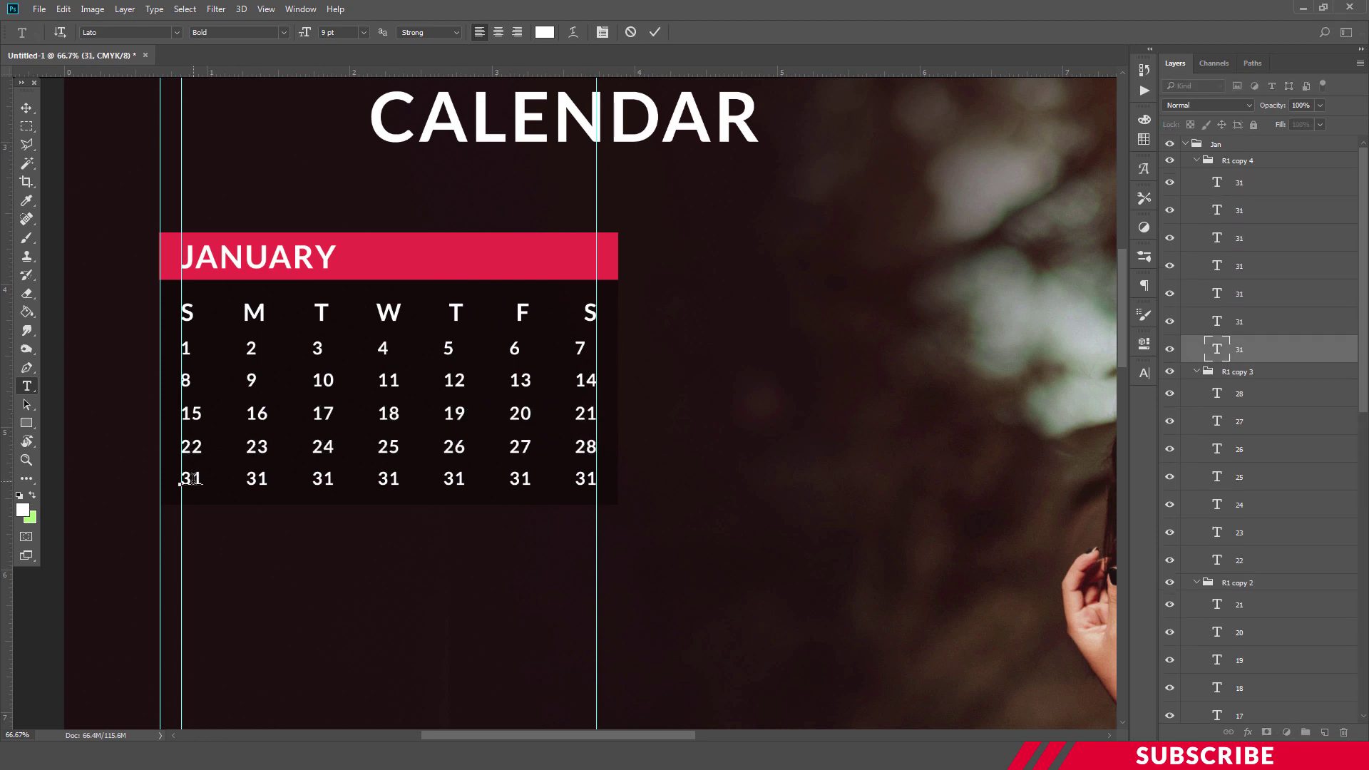
{"action": "type", "text": "29"}
{"action": "double_click", "coordinate": [257, 478]}
{"action": "type", "text": "30"}
{"action": "key", "text": "ctrl+Return"}
{"action": "key", "text": "v"}
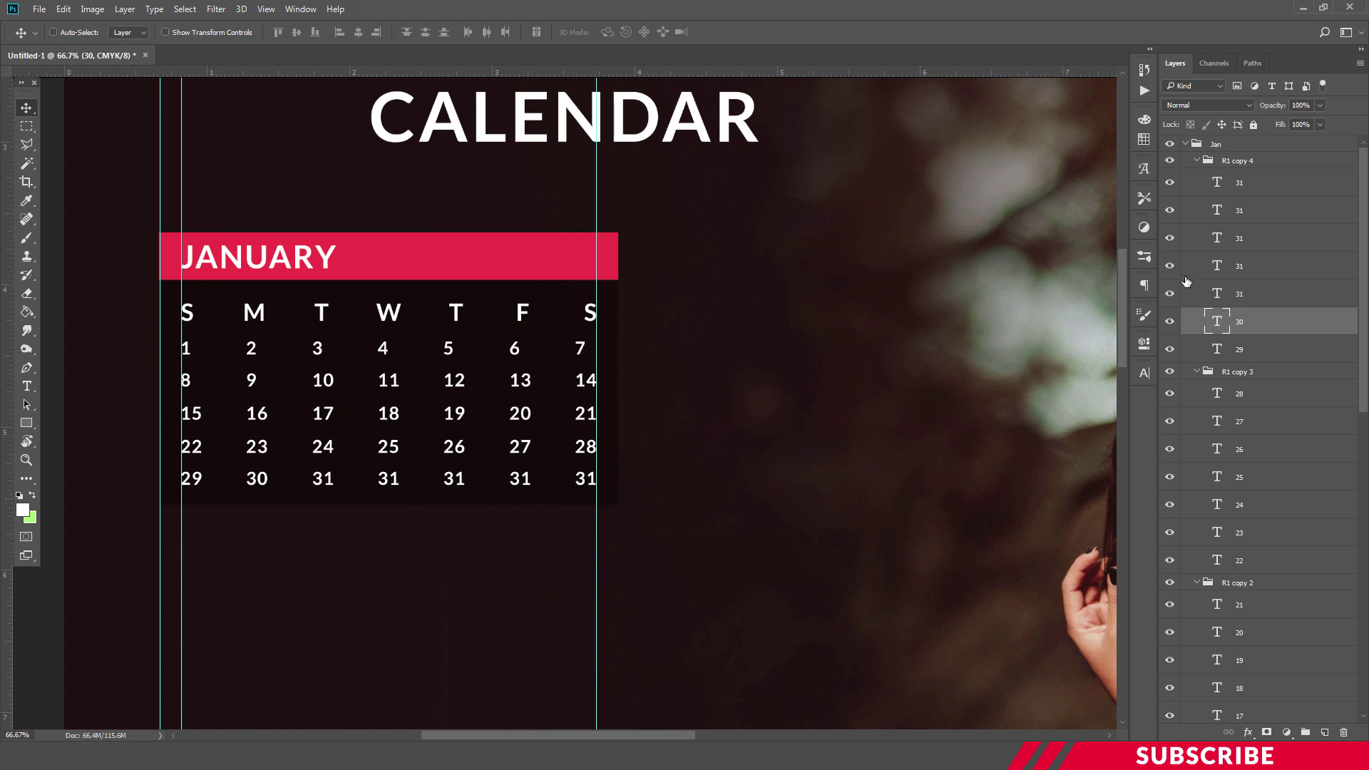
Hide the four surplus 31 placeholders after the 31st.
{"action": "left_click", "coordinate": [1168, 292]}
{"action": "left_click", "coordinate": [1169, 293]}
{"action": "left_click_drag", "start_coordinate": [1169, 266], "coordinate": [1173, 186]}
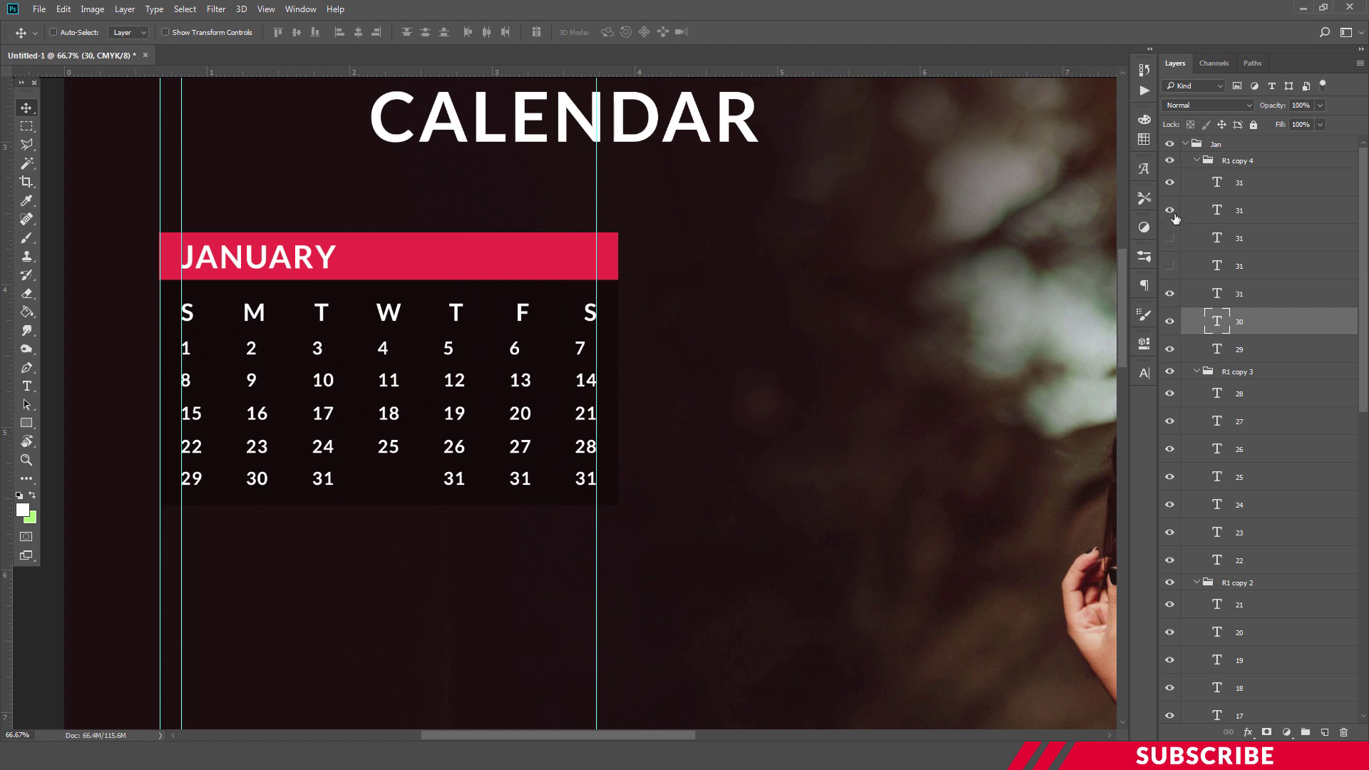
Collapse the R1 copy row groups, select the Jan group, and view the whole poster.
{"action": "left_click", "coordinate": [1197, 160]}
{"action": "left_click", "coordinate": [1196, 178]}
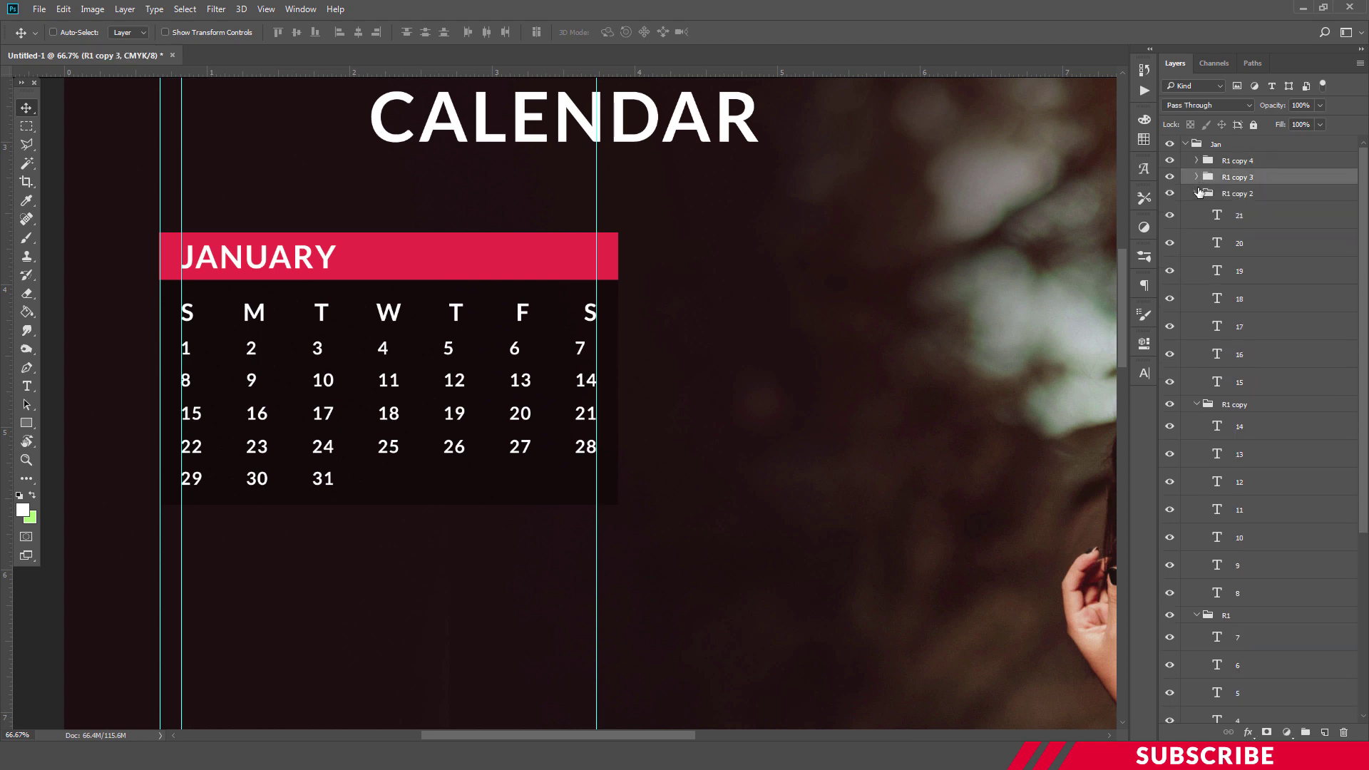
{"action": "left_click", "coordinate": [1197, 193]}
{"action": "left_click", "coordinate": [1196, 209]}
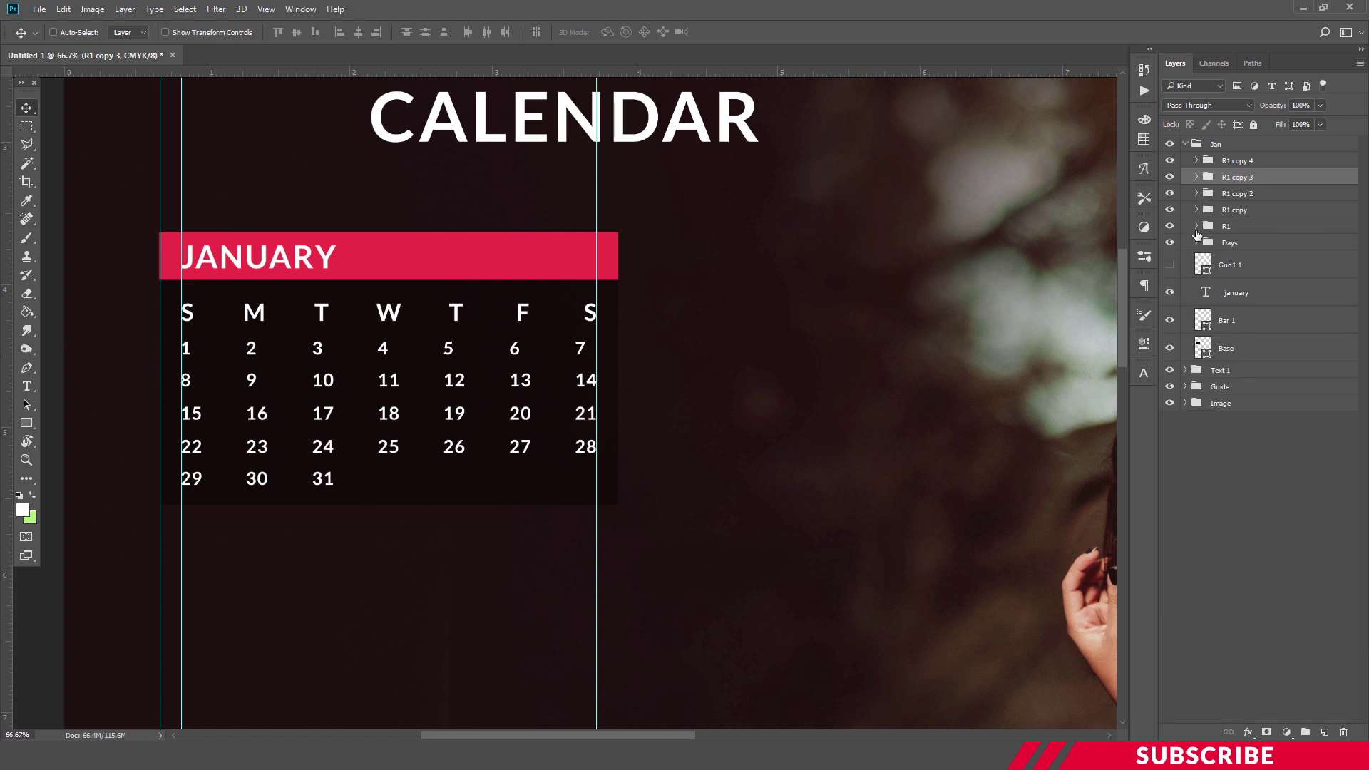
{"action": "left_click", "coordinate": [1182, 145]}
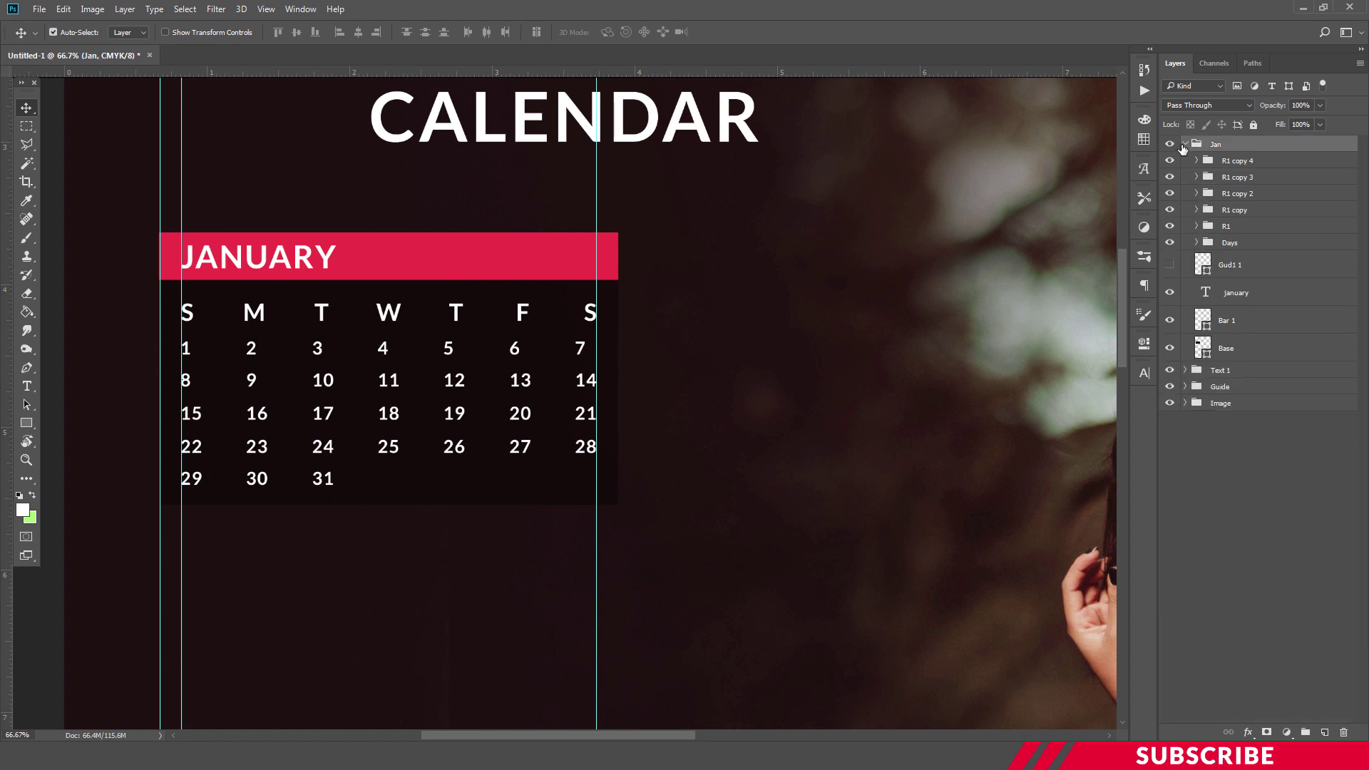
{"action": "key", "text": "ctrl+minus"}
{"action": "key", "text": "ctrl+minus"}
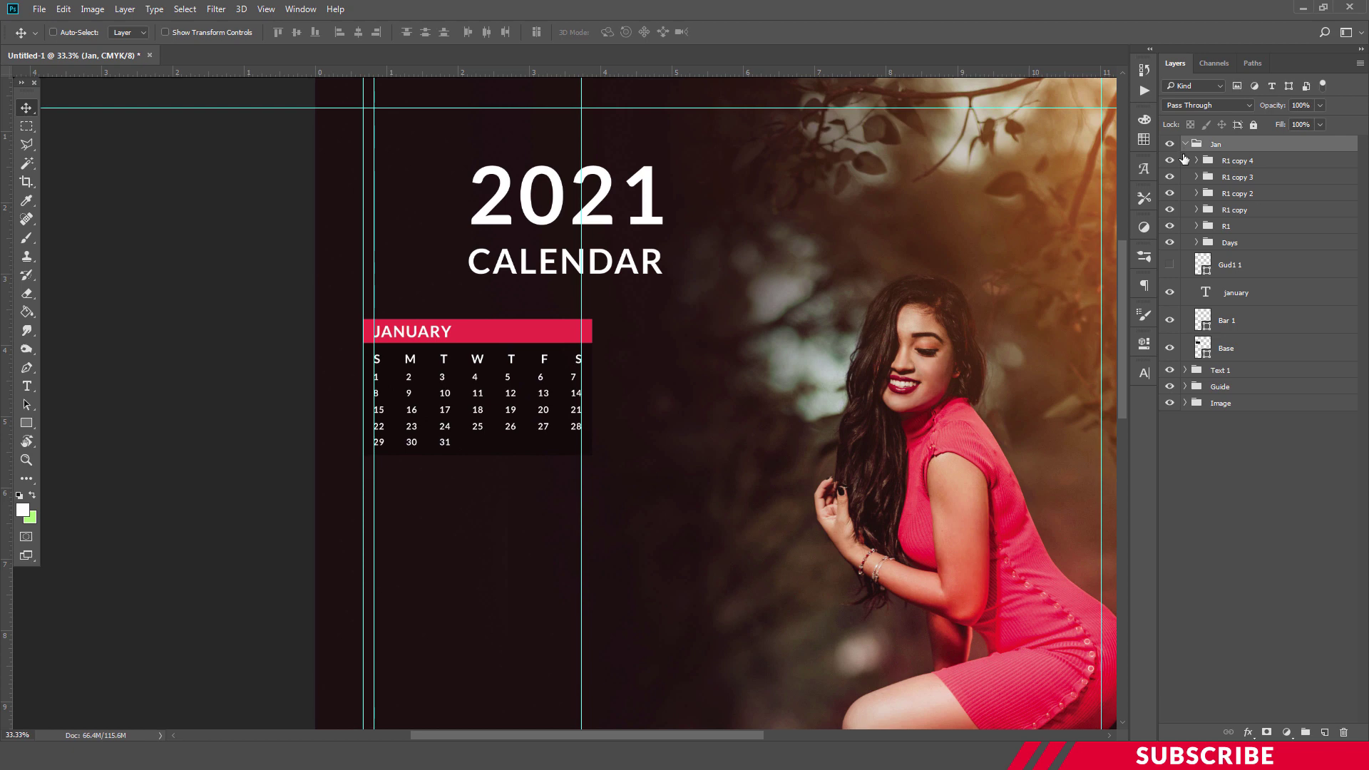
{"action": "key", "text": "ctrl+minus"}
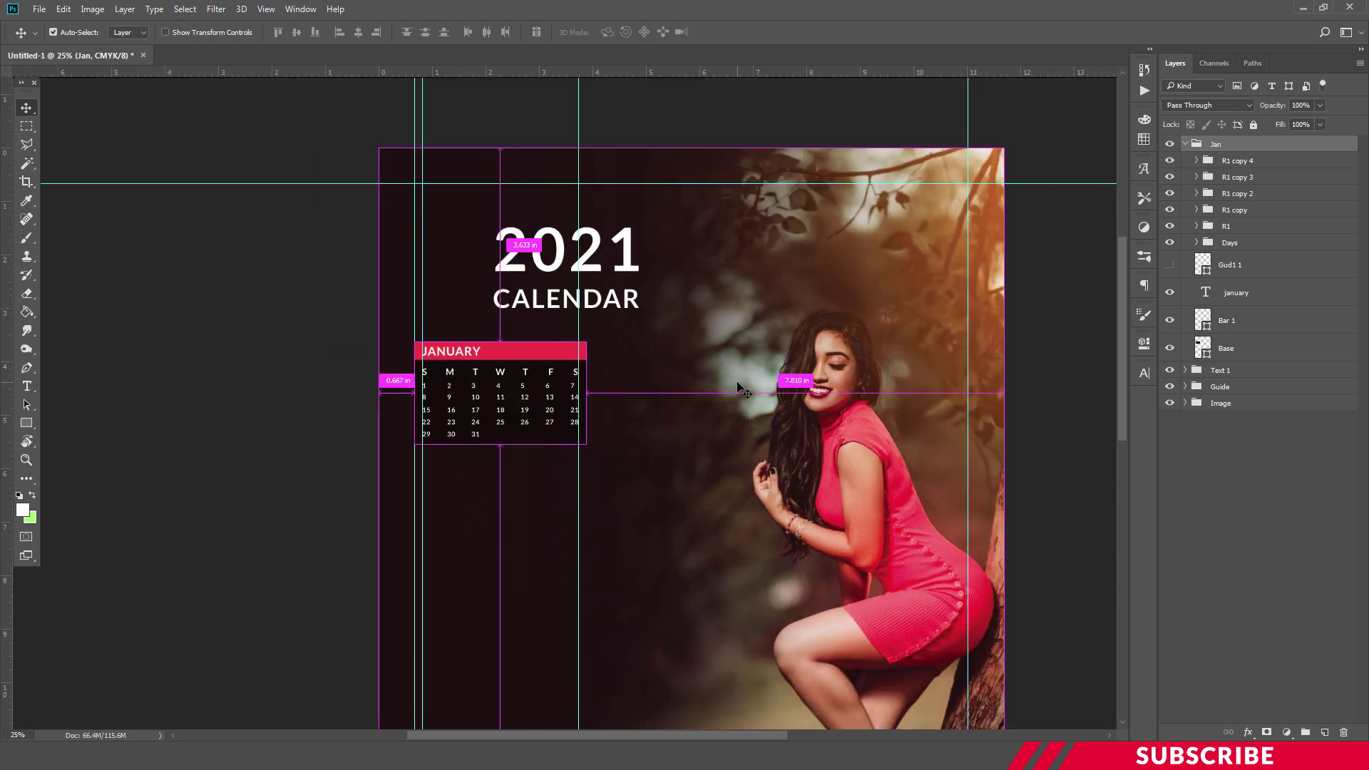
{"action": "key", "text": "ctrl+plus"}
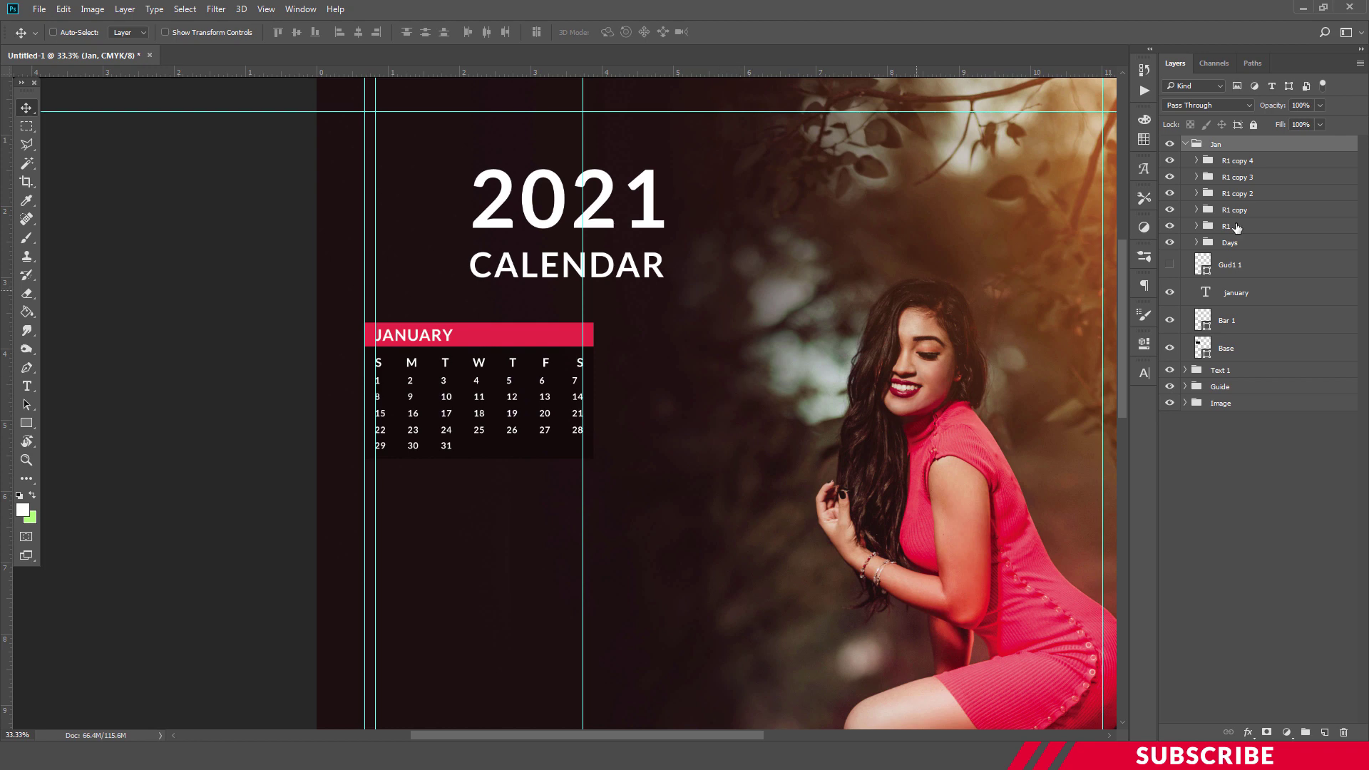
Duplicate the Jan group, rename the copy Feb, and move it beside January.
{"action": "left_click", "coordinate": [1184, 145]}
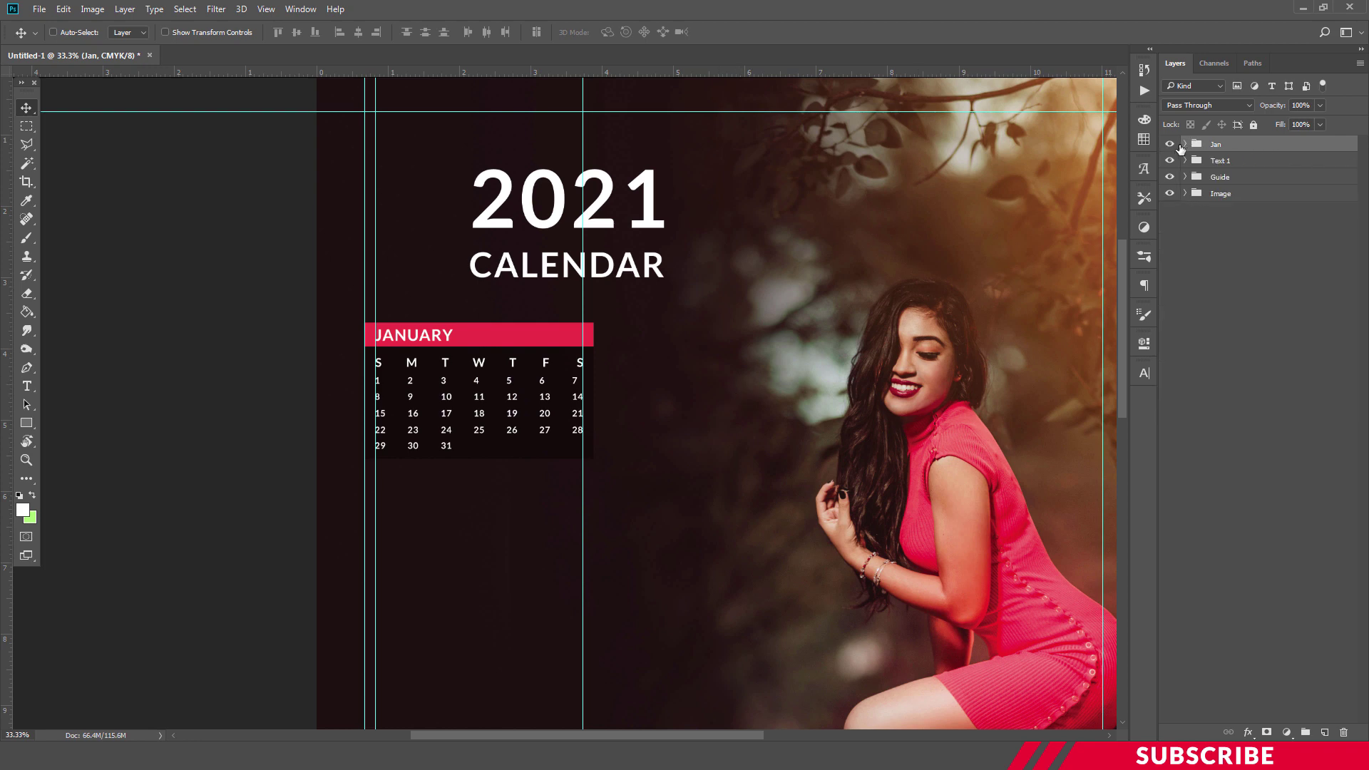
{"action": "left_click", "coordinate": [1171, 145]}
{"action": "key", "text": "ctrl+j"}
{"action": "double_click", "coordinate": [1221, 145]}
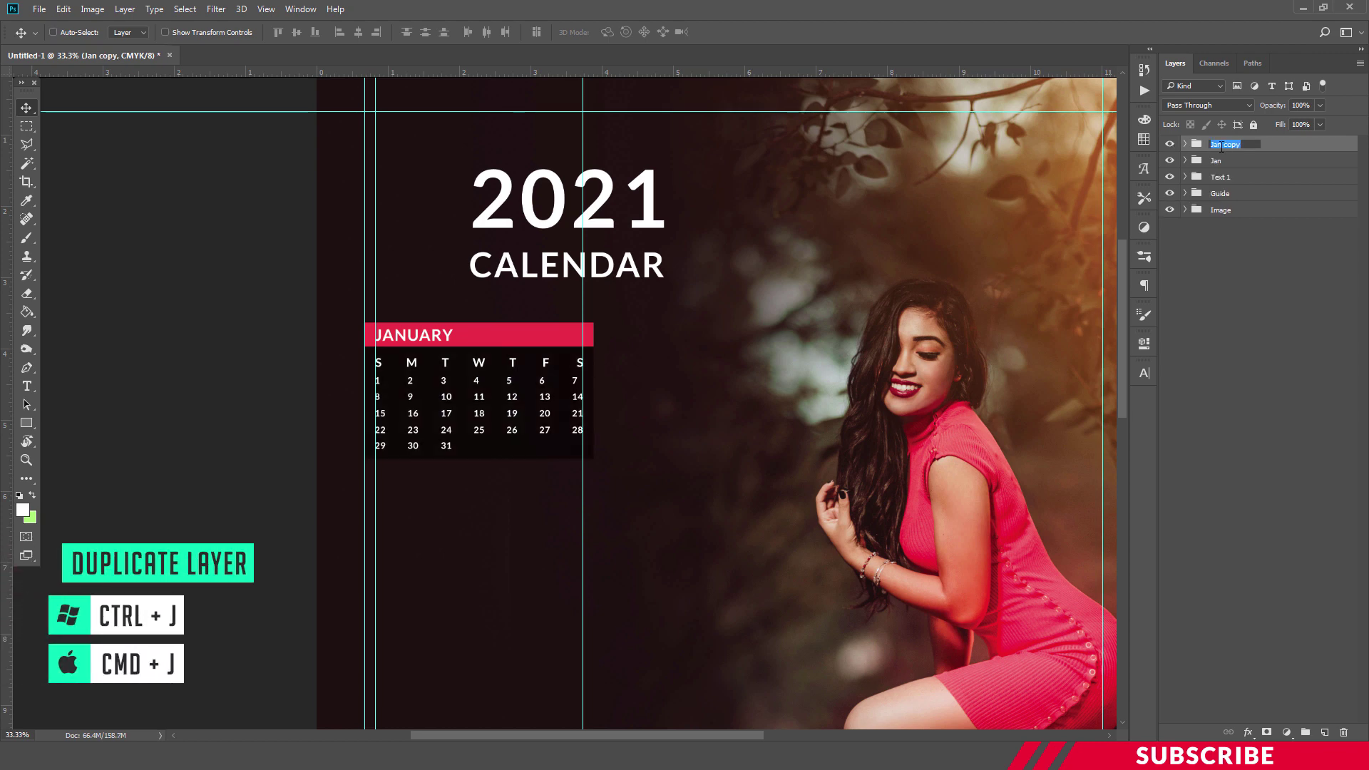
{"action": "type", "text": "Feb"}
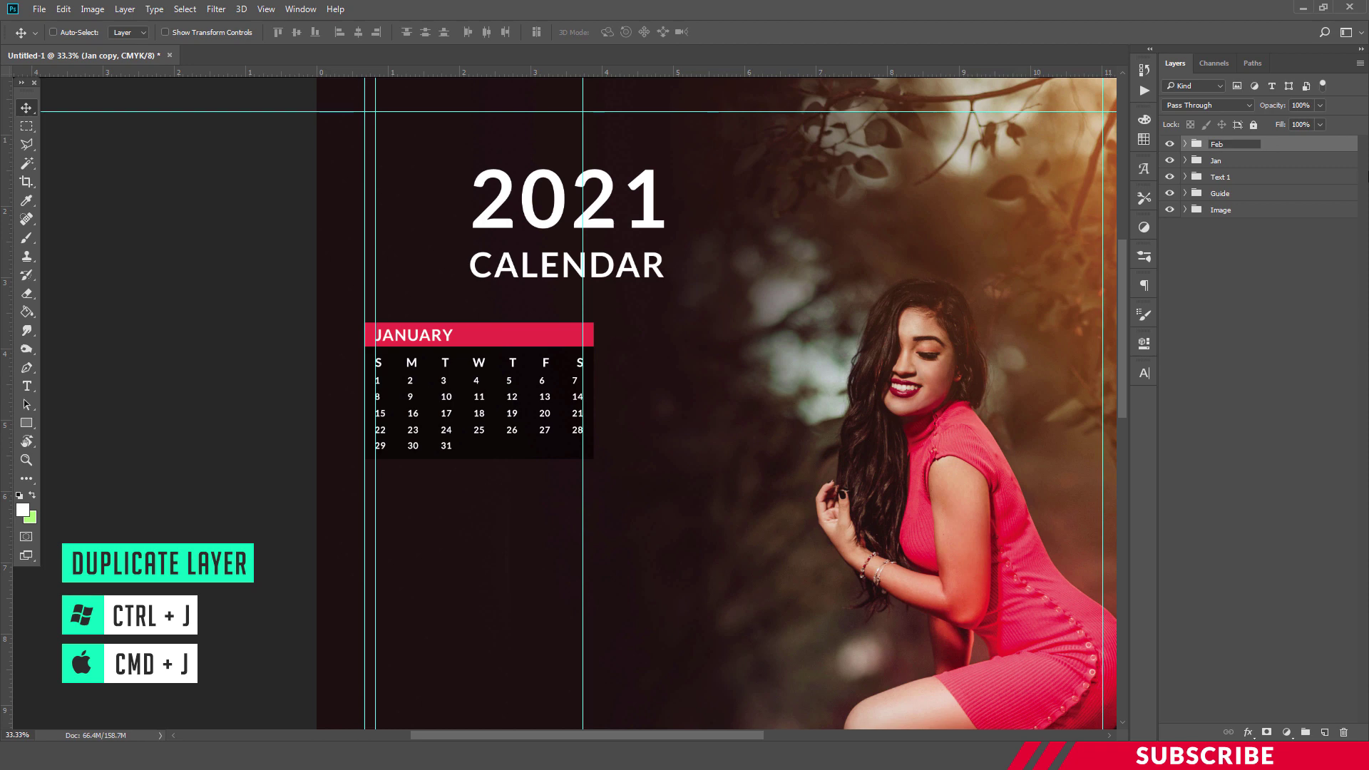
{"action": "left_click", "coordinate": [1298, 146]}
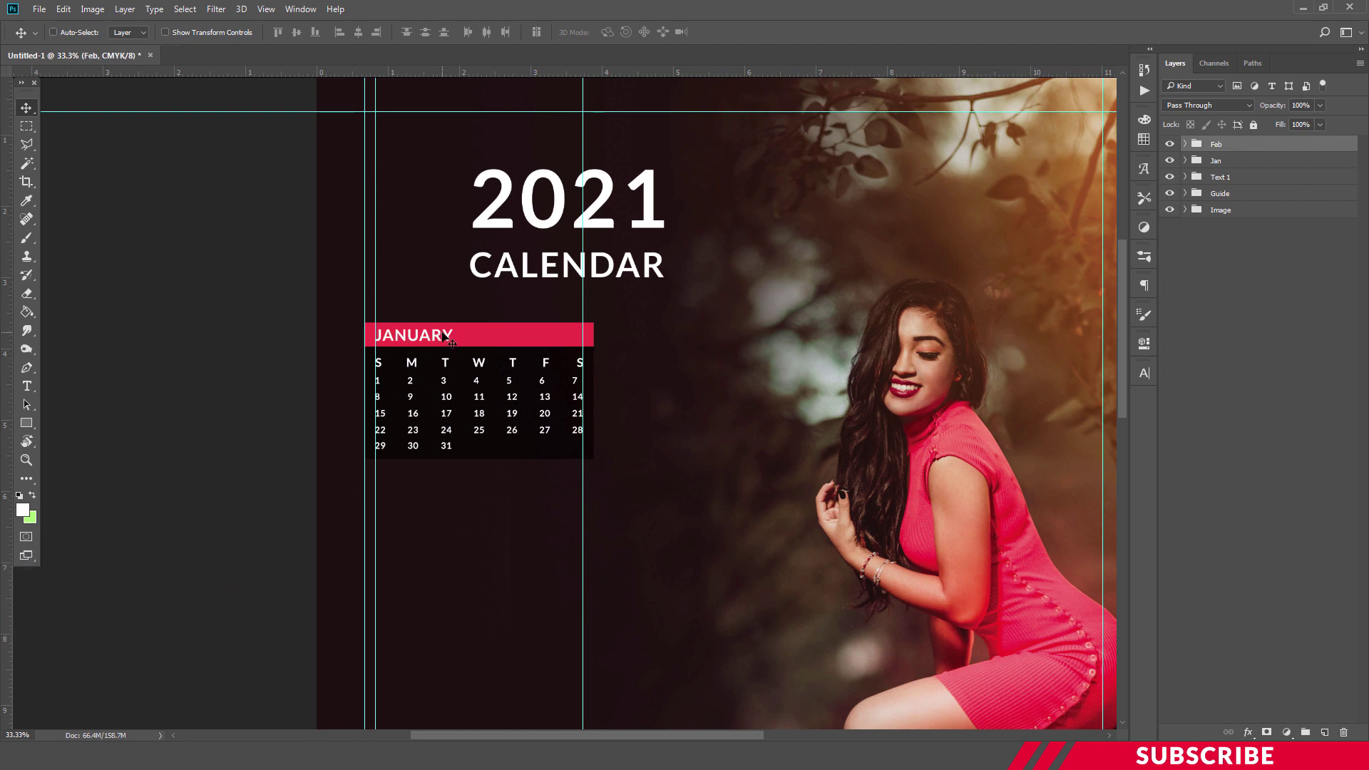
{"action": "left_click_drag", "start_coordinate": [518, 338], "coordinate": [682, 354]}
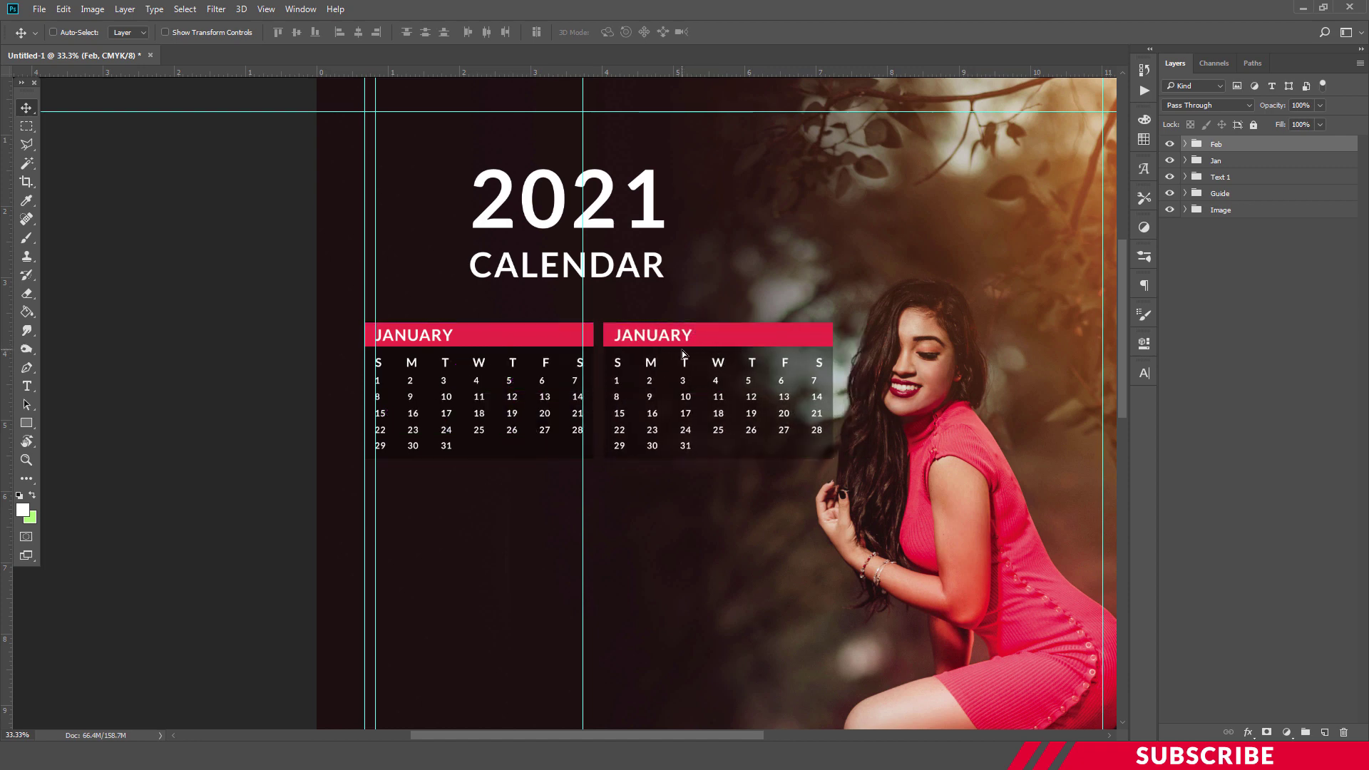
Retype the copied block's month heading from JANUARY to FEBRUARY.
{"action": "key", "text": "t"}
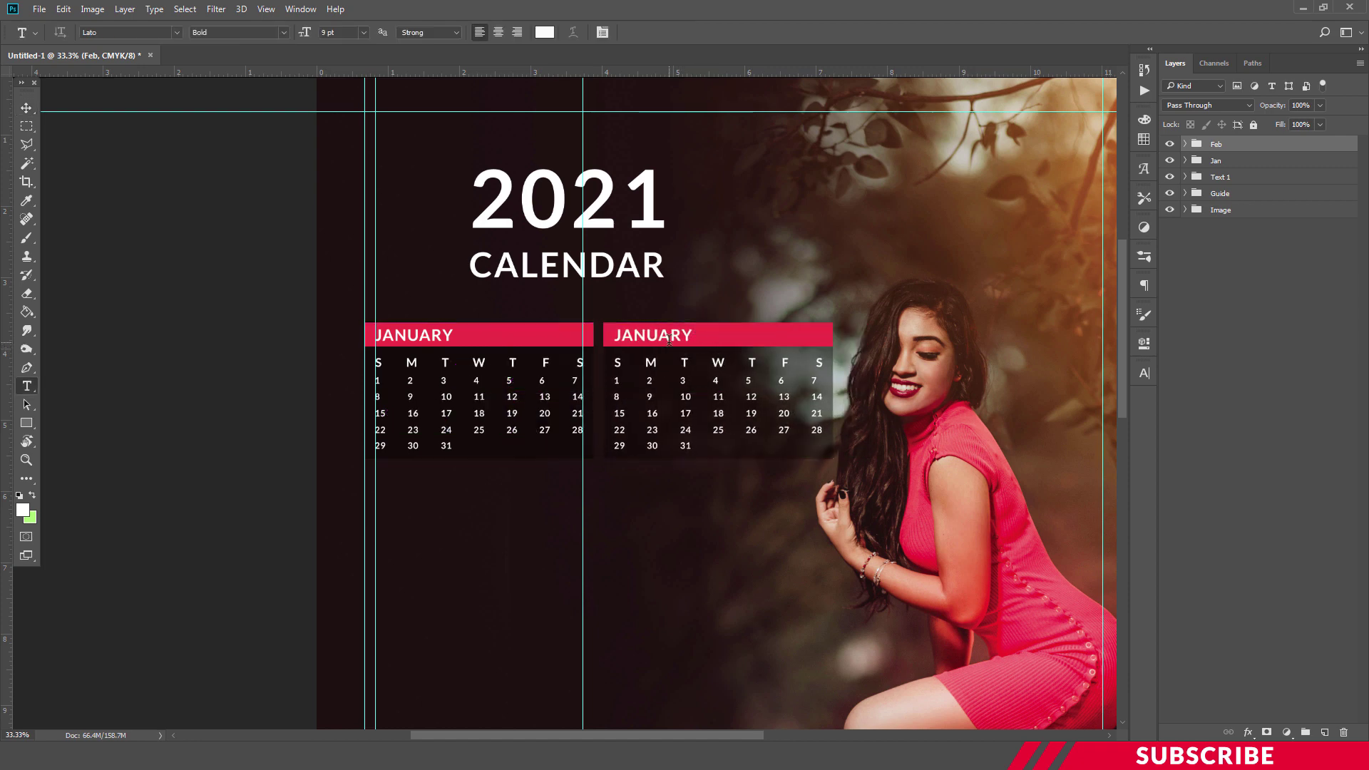
{"action": "left_click", "coordinate": [664, 335]}
{"action": "double_click", "coordinate": [664, 334]}
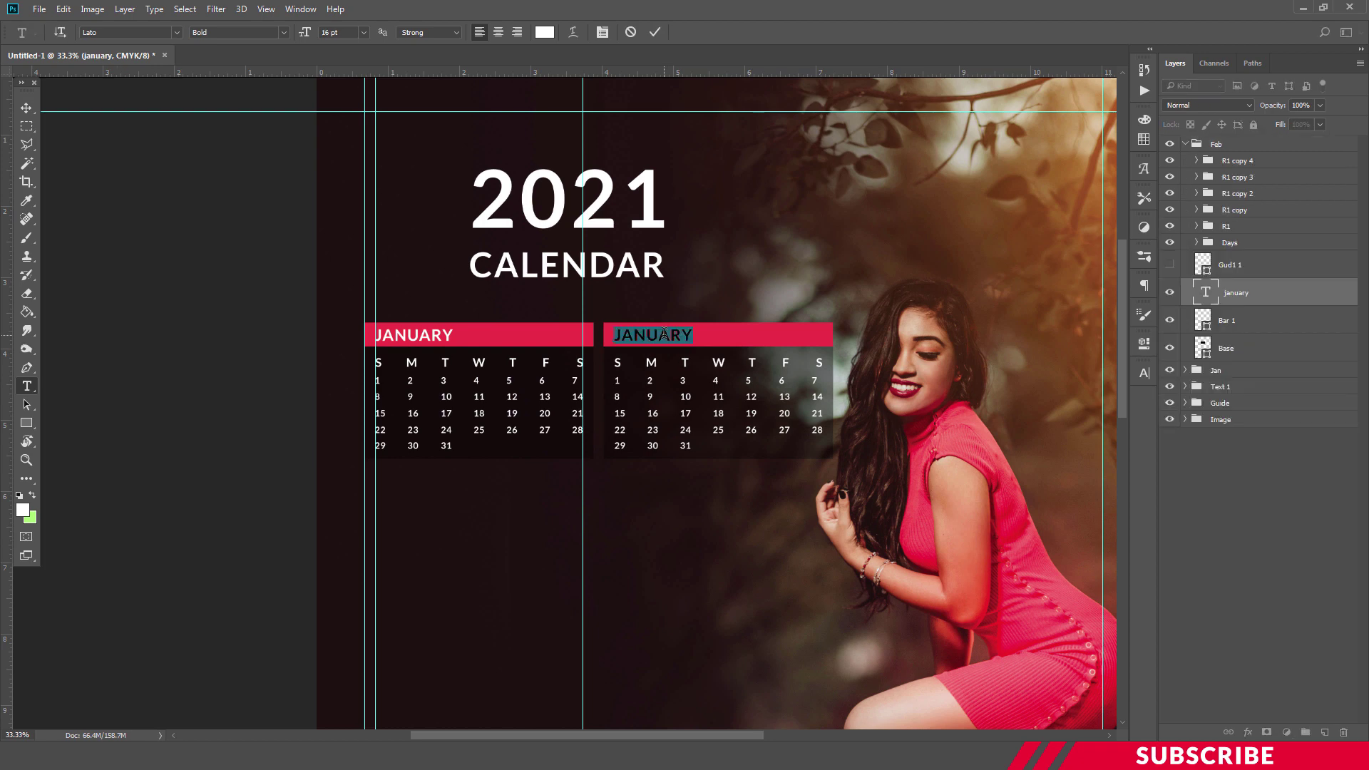
{"action": "type", "text": "FEB"}
{"action": "type", "text": "RUA"}
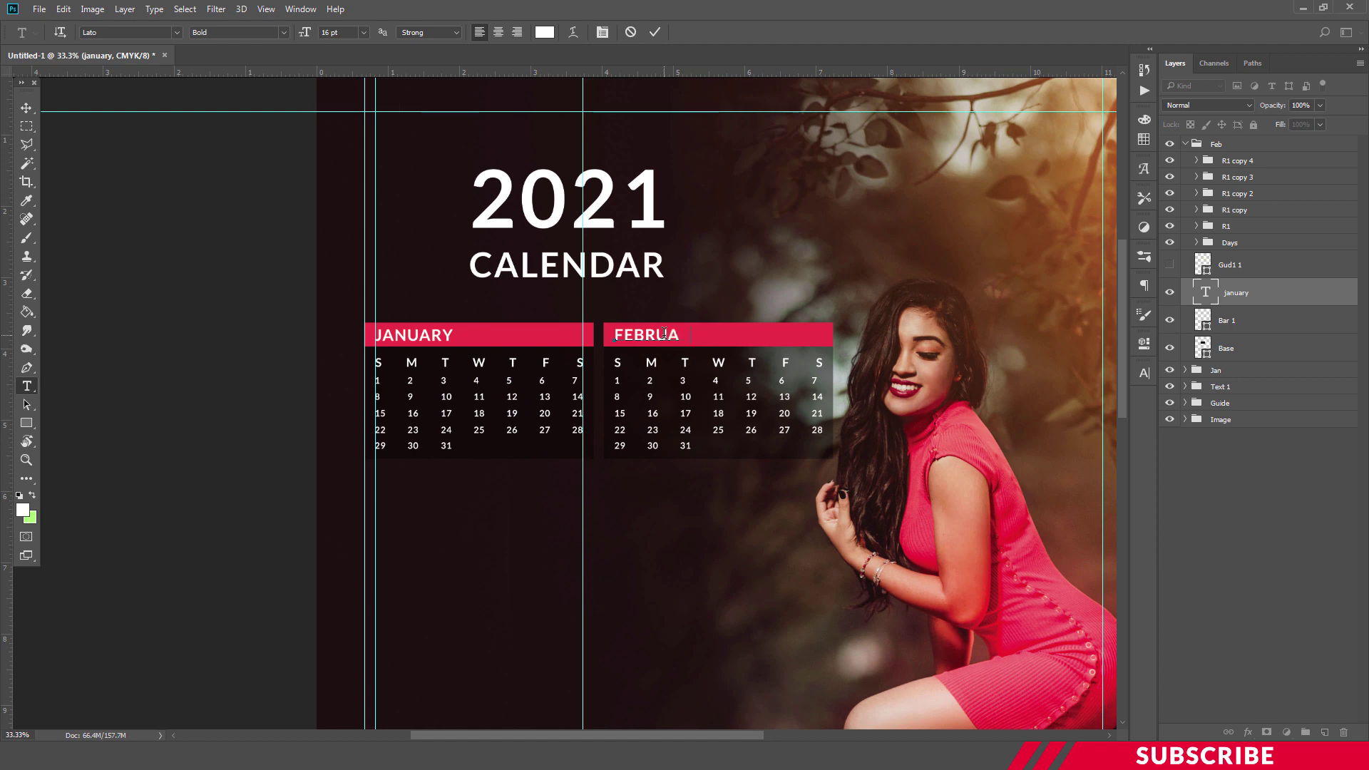
{"action": "type", "text": "RY"}
{"action": "key", "text": "ctrl+Return"}
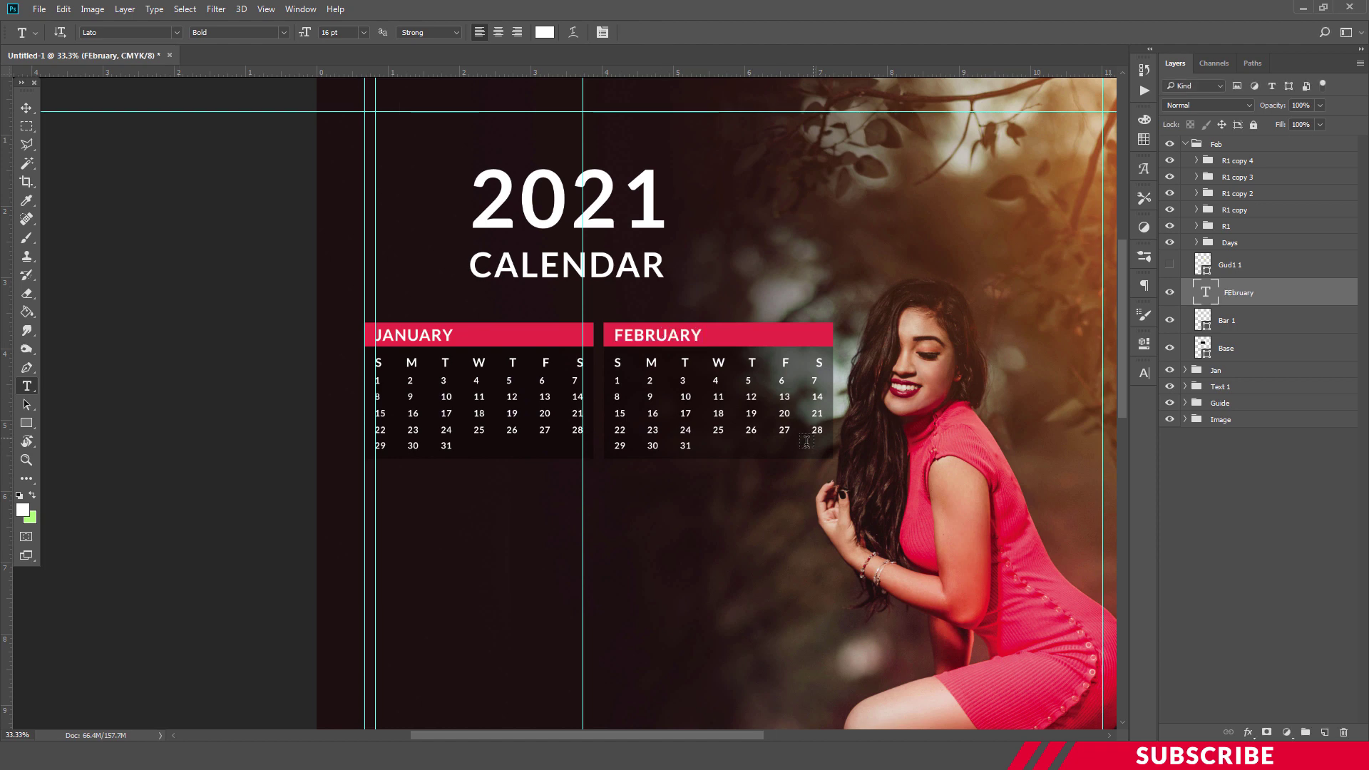
{"action": "left_click", "coordinate": [26, 108]}
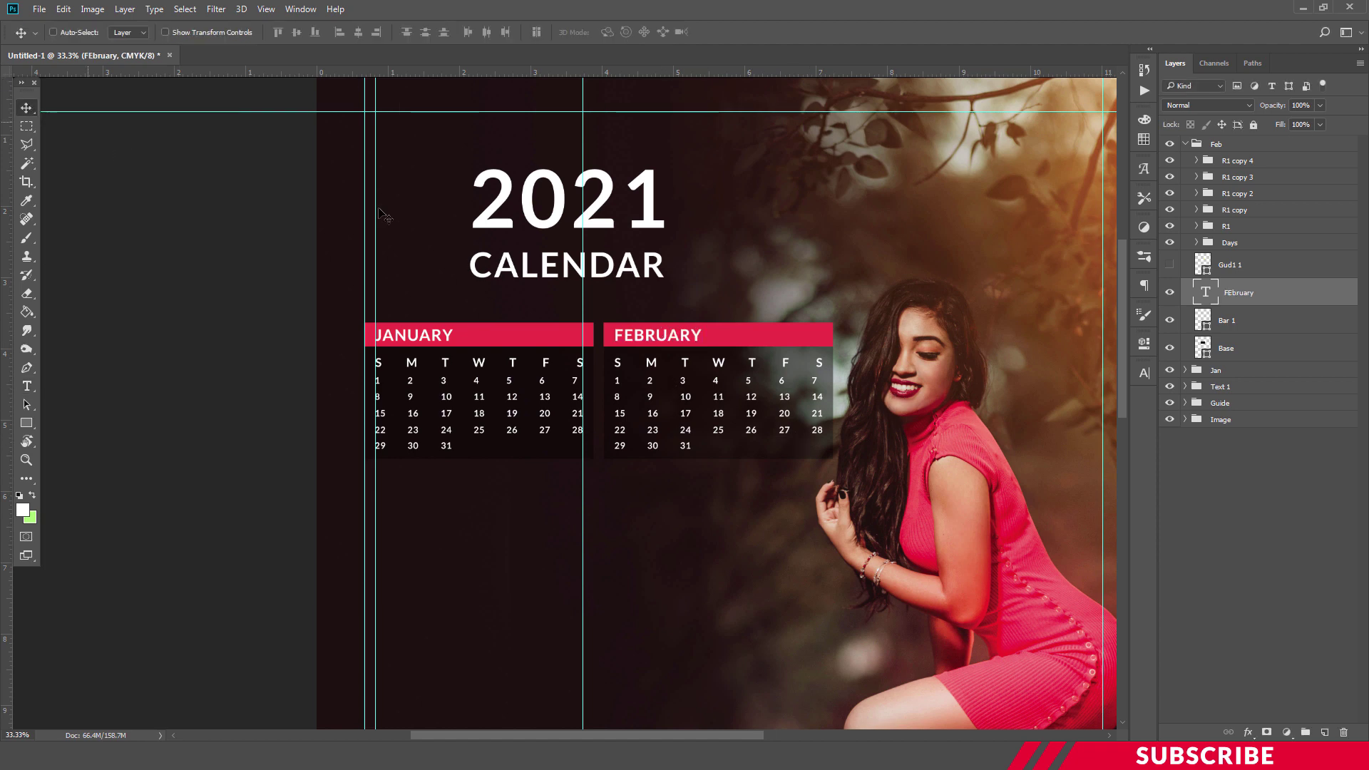
{"action": "left_click", "coordinate": [1186, 144]}
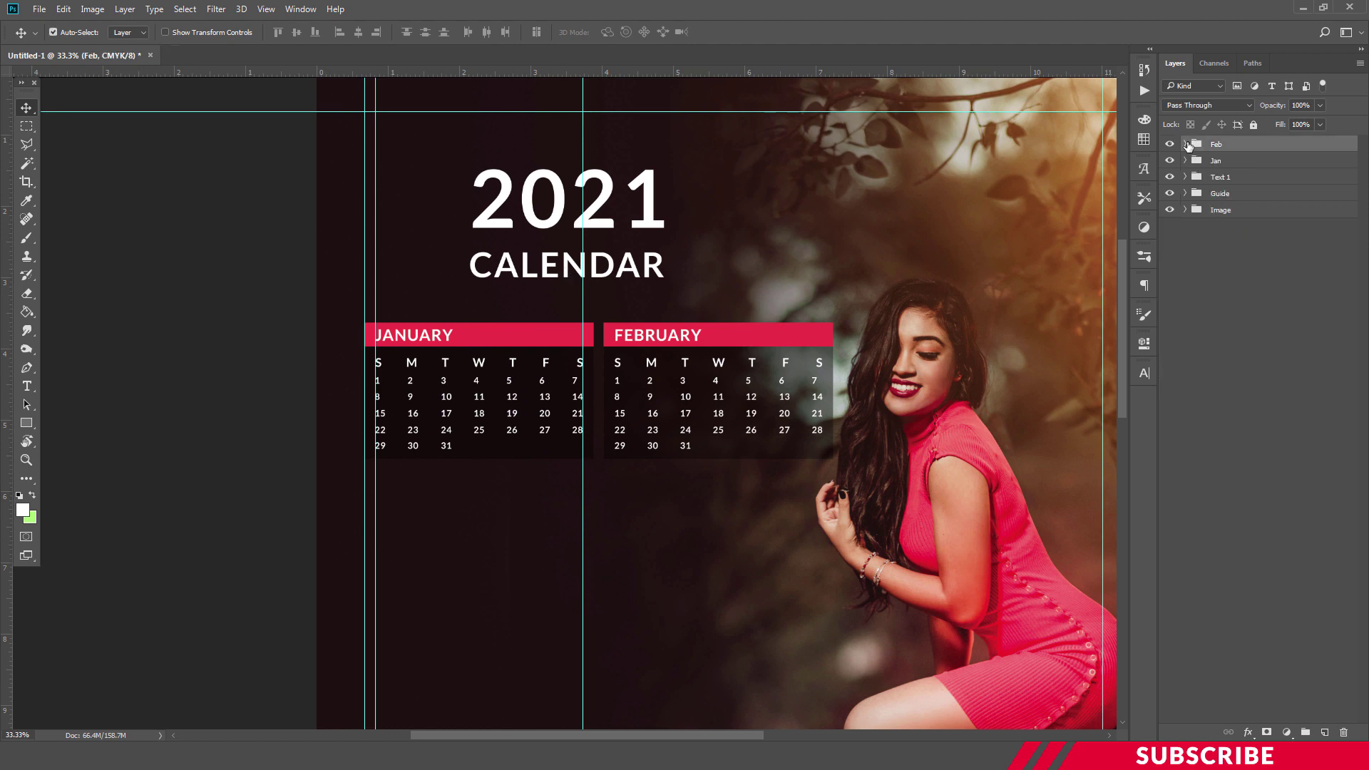
Duplicate the Jan and Feb pair below the first row and delete the extra February copy.
{"action": "key", "text": "ctrl+minus"}
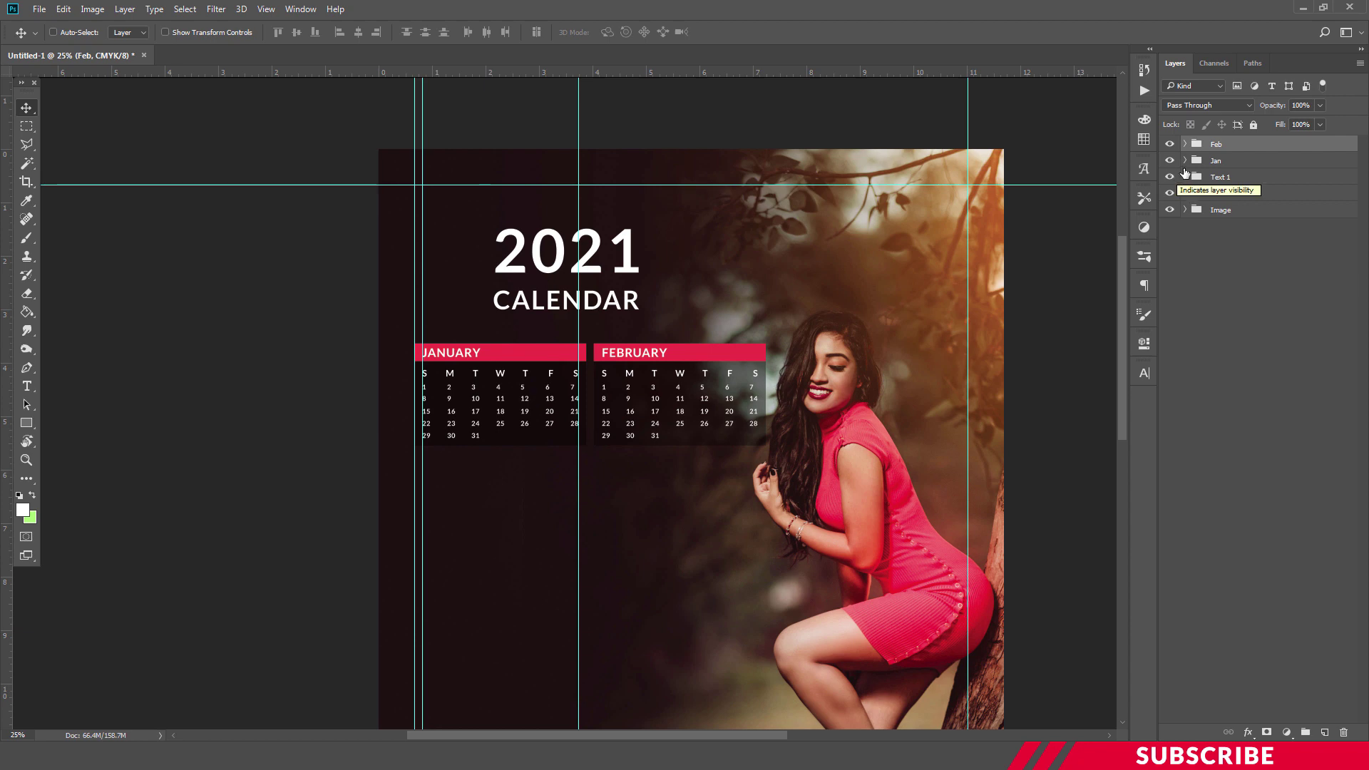
{"action": "left_click", "coordinate": [1224, 161], "text": "shift"}
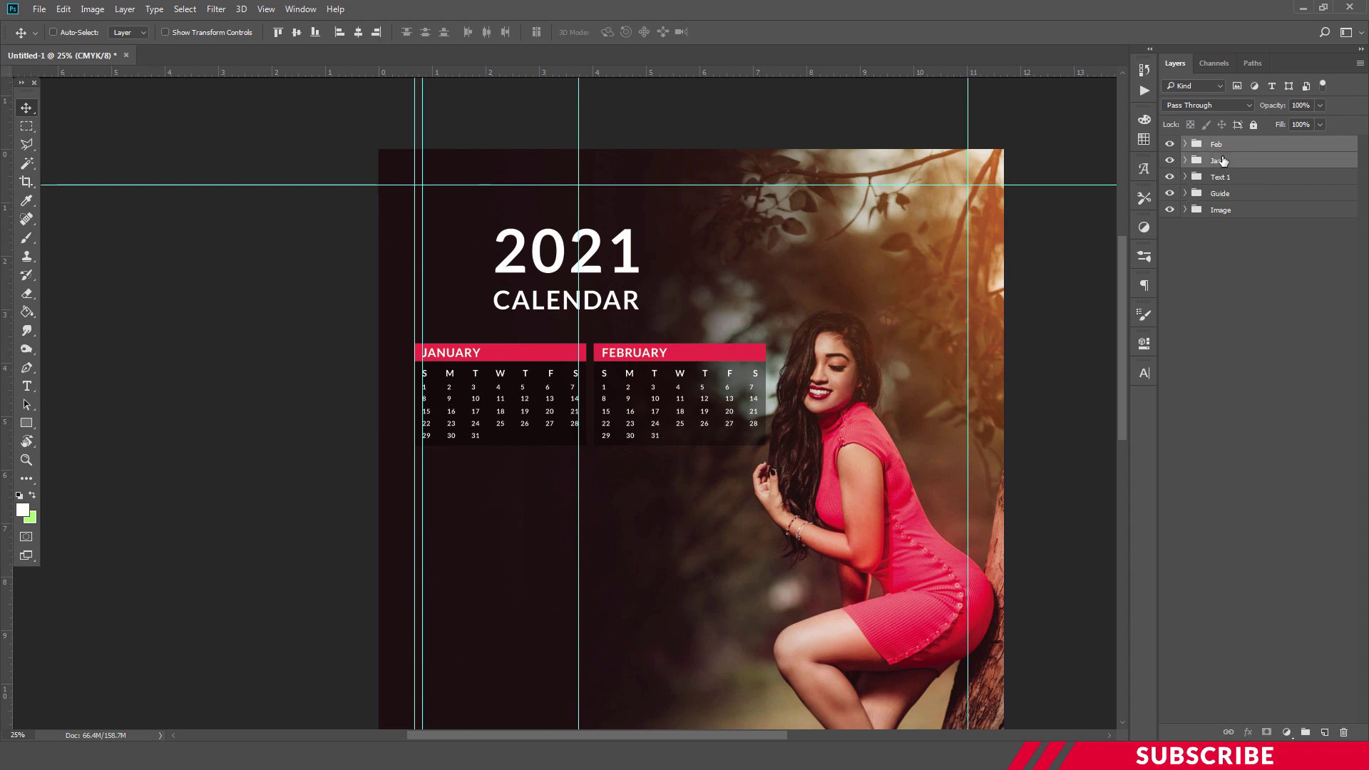
{"action": "key", "text": "ctrl+j"}
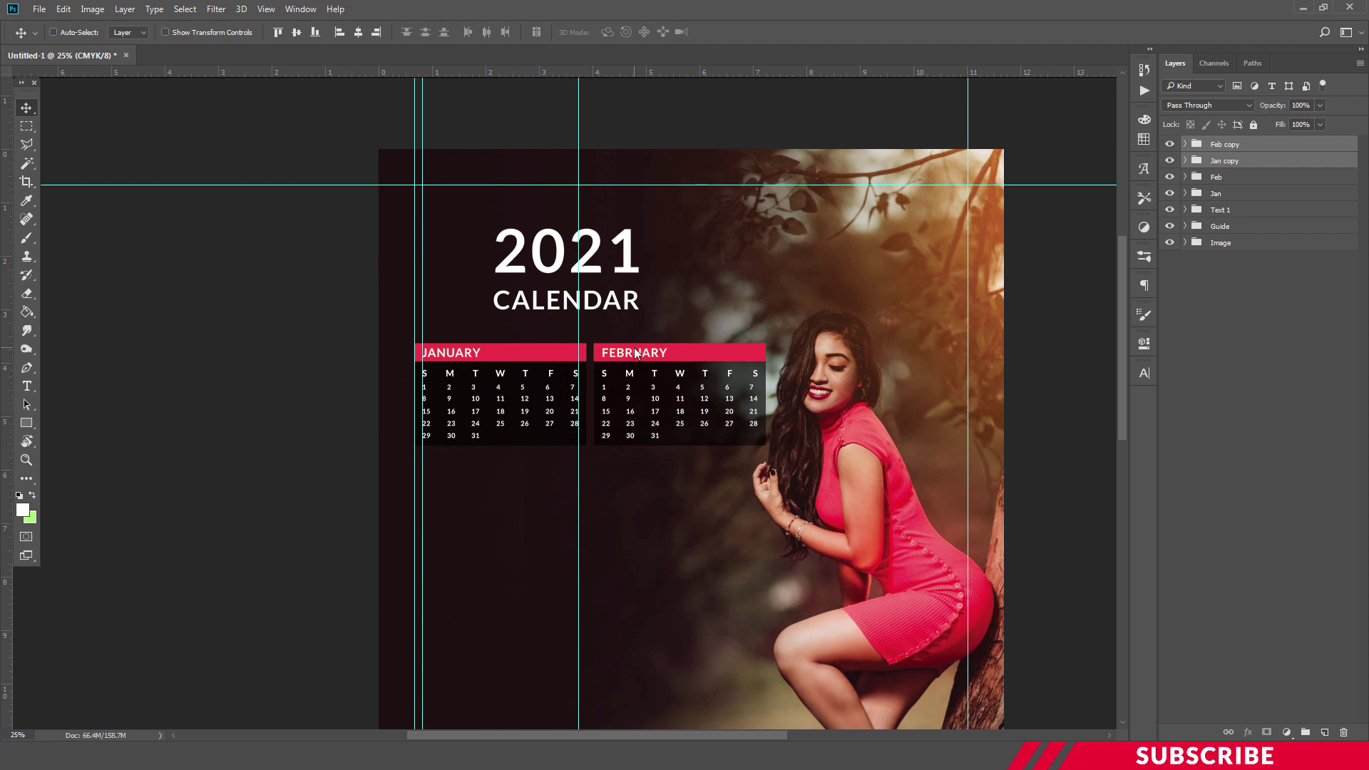
{"action": "left_click_drag", "start_coordinate": [642, 423], "coordinate": [641, 464]}
{"action": "scroll", "coordinate": [1157, 311], "scroll_direction": "down", "scroll_amount": 3}
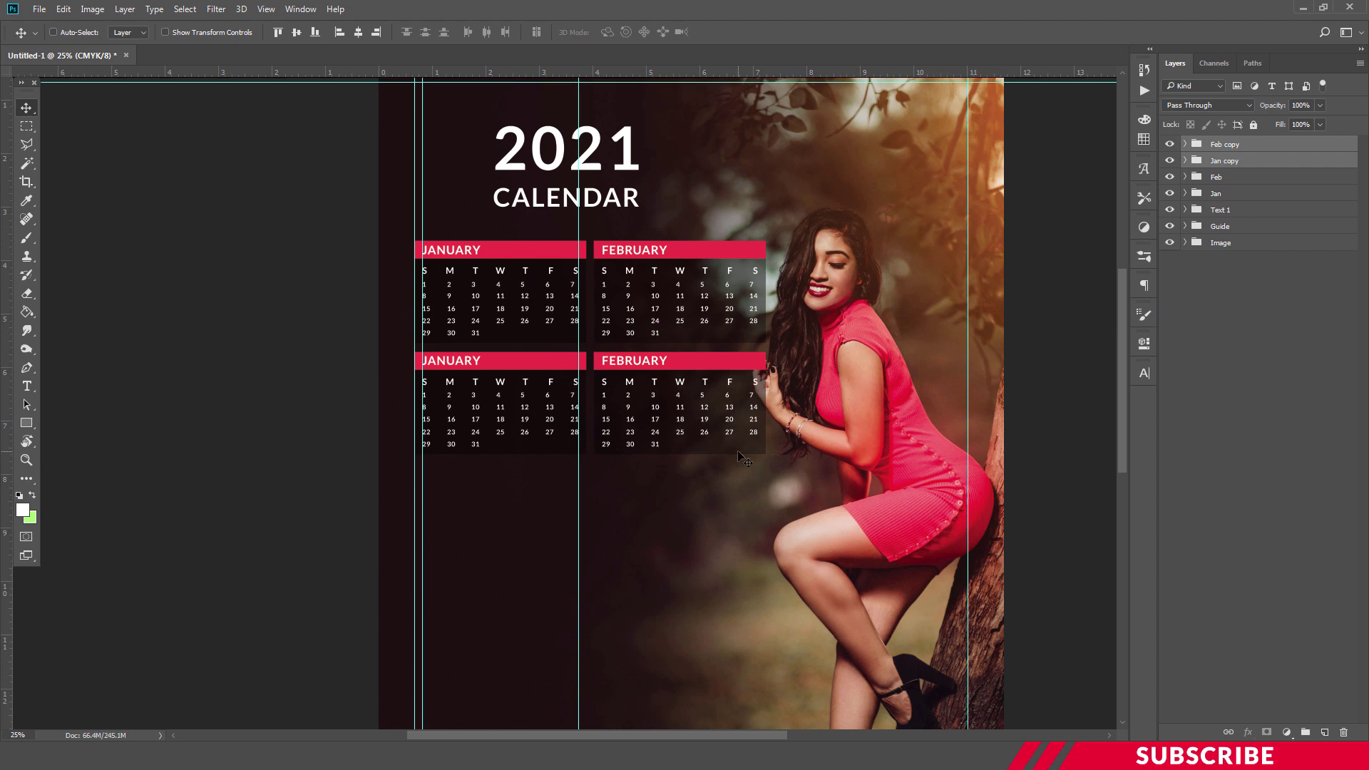
{"action": "left_click_drag", "start_coordinate": [614, 365], "coordinate": [613, 481]}
{"action": "left_click", "coordinate": [1220, 177], "text": "shift"}
{"action": "key", "text": "Delete"}
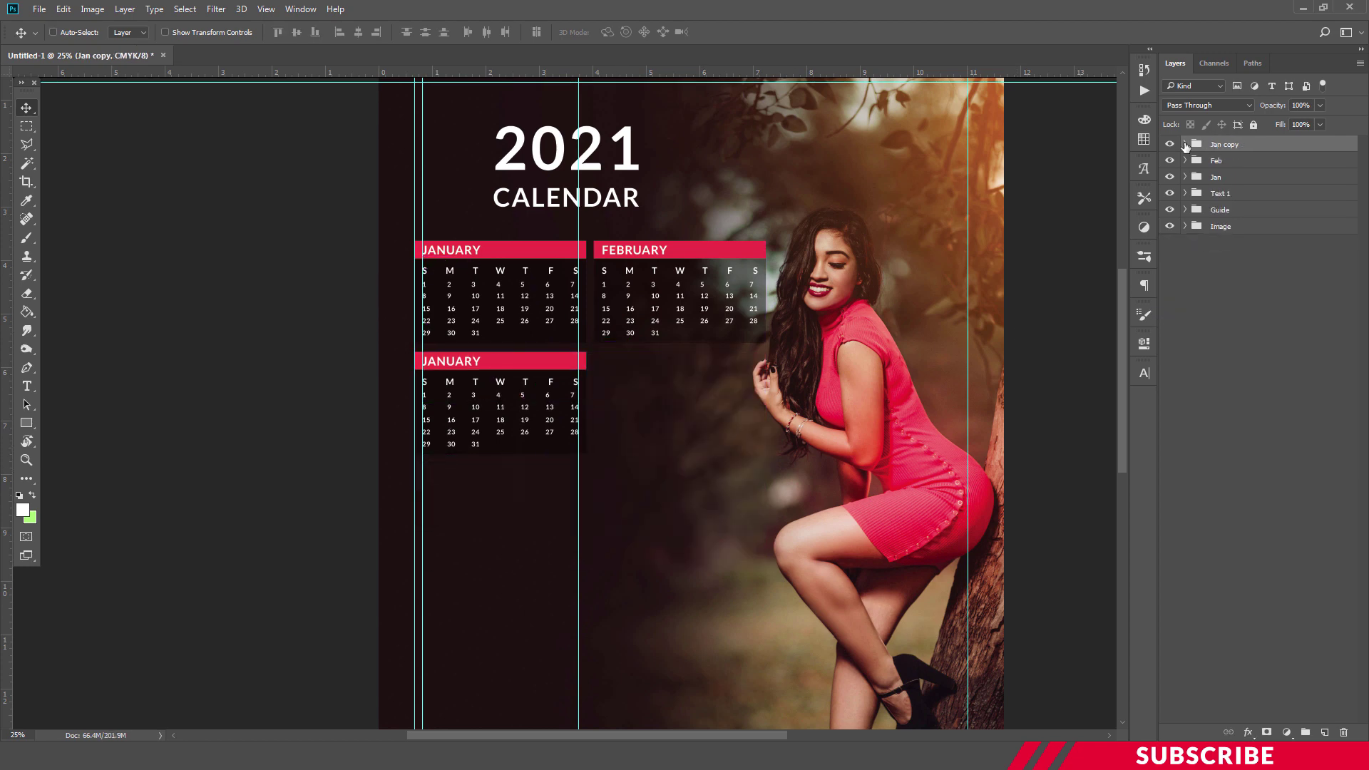
{"action": "type", "text": "MARCH"}
Rename the copied January group to Mar and place a copy in the right column.
{"action": "double_click", "coordinate": [1225, 144]}
{"action": "type", "text": "Mar"}
{"action": "key", "text": "Return"}
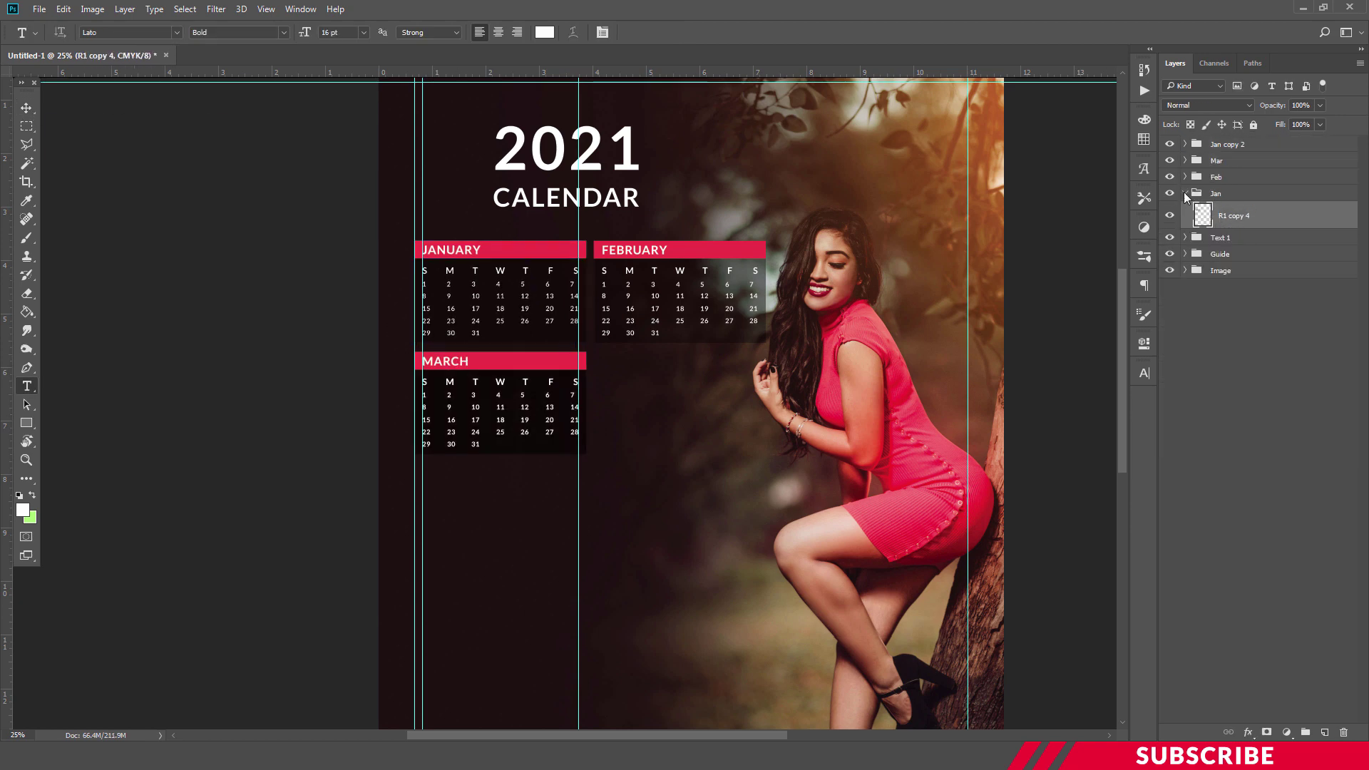
{"action": "key", "text": "ctrl+j"}
{"action": "key", "text": "ctrl+j"}
{"action": "key", "text": "v"}
{"action": "mouse_move", "coordinate": [512, 365]}
{"action": "left_mouse_down"}
{"action": "mouse_move", "coordinate": [691, 366]}
{"action": "mouse_move", "coordinate": [491, 512]}
{"action": "mouse_move", "coordinate": [728, 512]}
{"action": "left_mouse_up"}
Change the copied block's month heading to 'may'.
{"action": "key", "text": "t"}
{"action": "double_click", "coordinate": [446, 476]}
{"action": "type", "text": "may"}
{"action": "key", "text": "ctrl+Return"}
{"action": "key", "text": "ctrl+plus"}
{"action": "key", "text": "ctrl+e"}
Copy the MAY block into the right column and lower rows, nudging the bottom row down.
{"action": "key", "text": "ctrl+minus"}
{"action": "left_click_drag", "start_coordinate": [499, 442], "coordinate": [576, 563]}
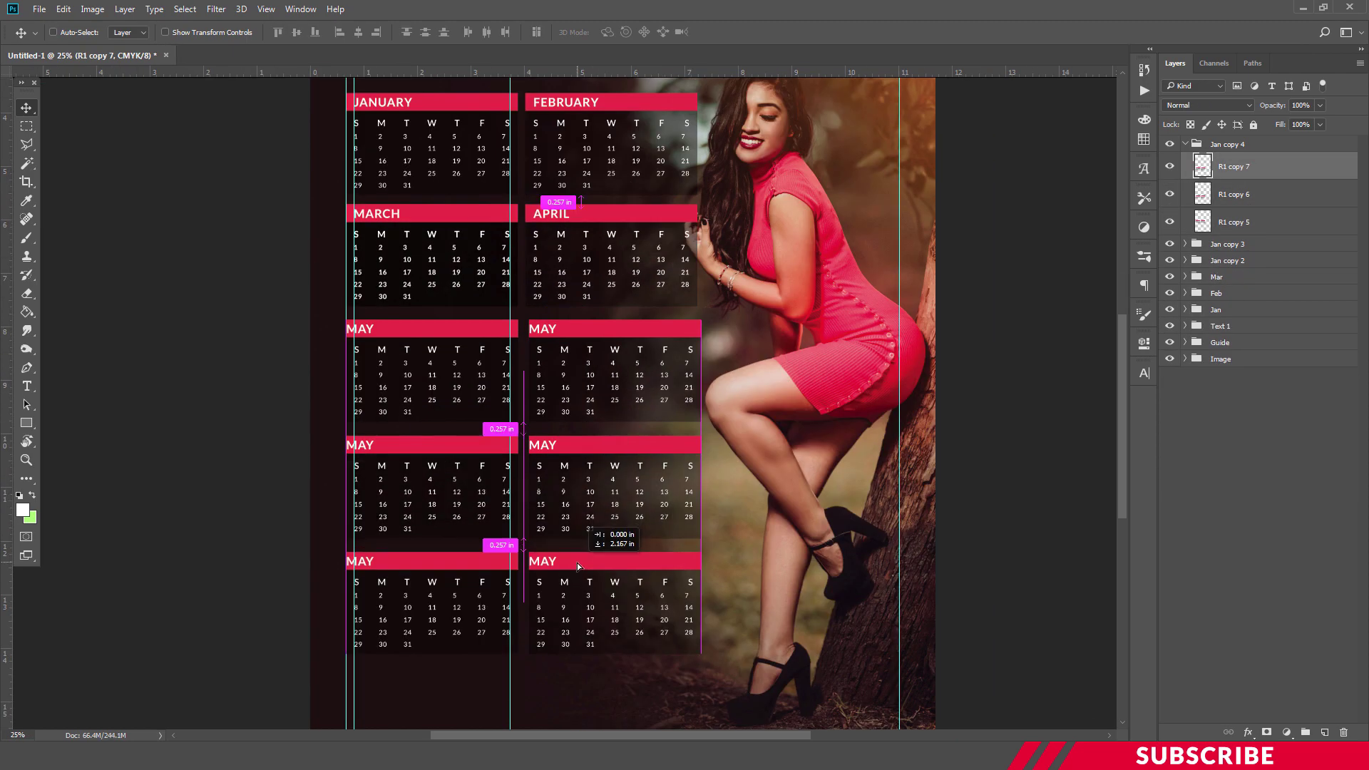
{"action": "left_click_drag", "start_coordinate": [499, 499], "coordinate": [499, 613]}
{"action": "key", "text": "shift+Down"}
{"action": "key", "text": "shift+Down"}
{"action": "key", "text": "shift+Down"}
{"action": "key", "text": "ctrl+plus"}
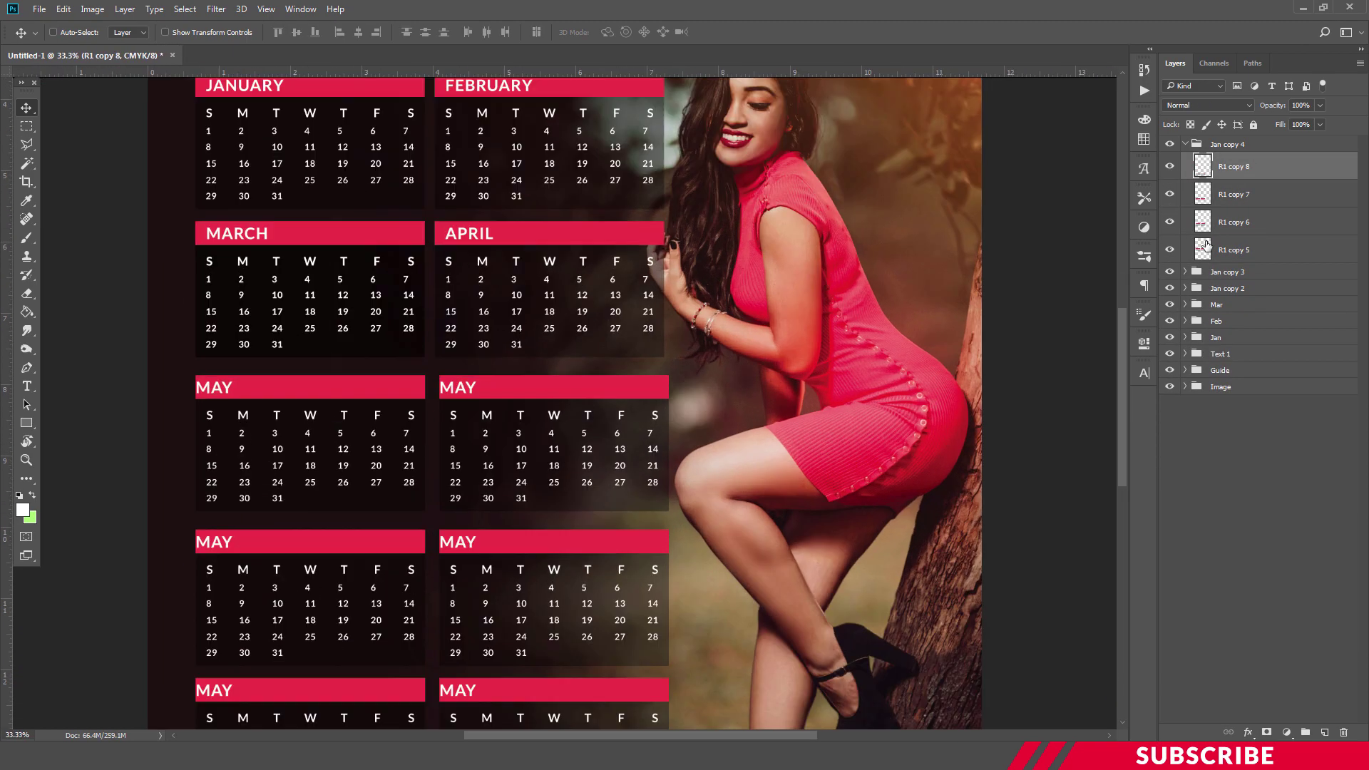
Delete the Mar group, select the R1 copy 5–8 layers, and edit the third-row heading.
{"action": "left_click", "coordinate": [1226, 288]}
{"action": "key", "text": "Delete"}
{"action": "left_click", "coordinate": [1234, 249]}
{"action": "left_click", "coordinate": [1233, 222]}
{"action": "left_click", "coordinate": [1234, 194]}
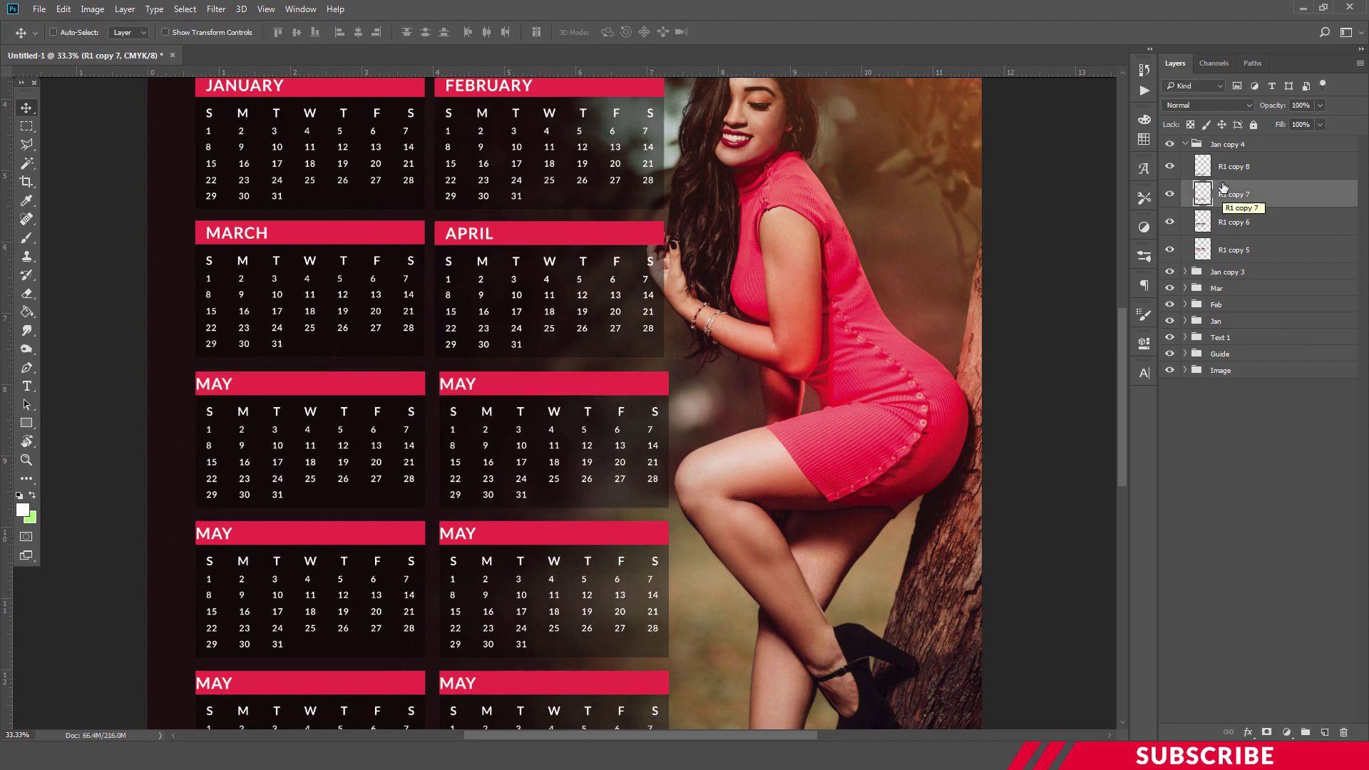
{"action": "left_click", "coordinate": [1234, 166]}
{"action": "scroll", "coordinate": [499, 399], "scroll_direction": "down", "scroll_amount": 5}
{"action": "key", "text": "ctrl+minus"}
{"action": "key", "text": "ctrl+plus"}
{"action": "key", "text": "ctrl+plus"}
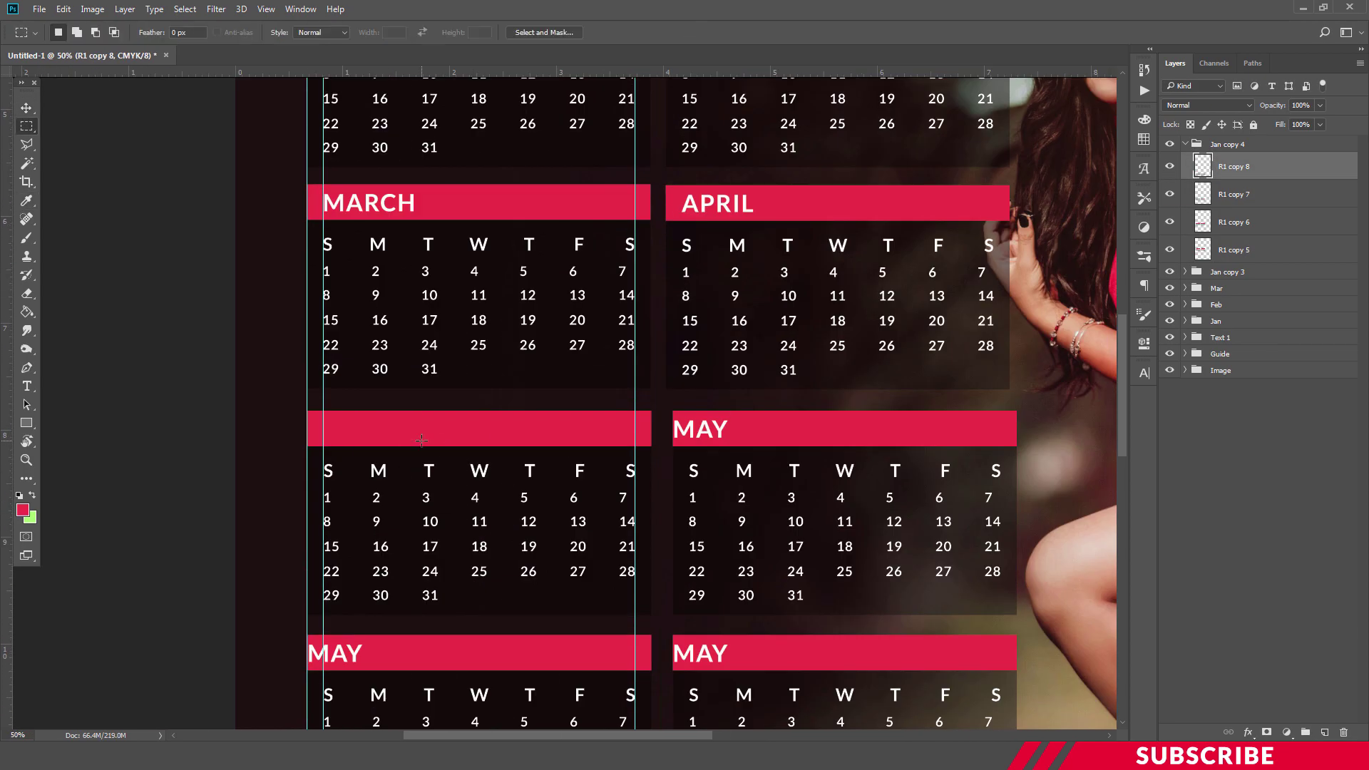
{"action": "left_click", "coordinate": [359, 440], "text": "ctrl"}
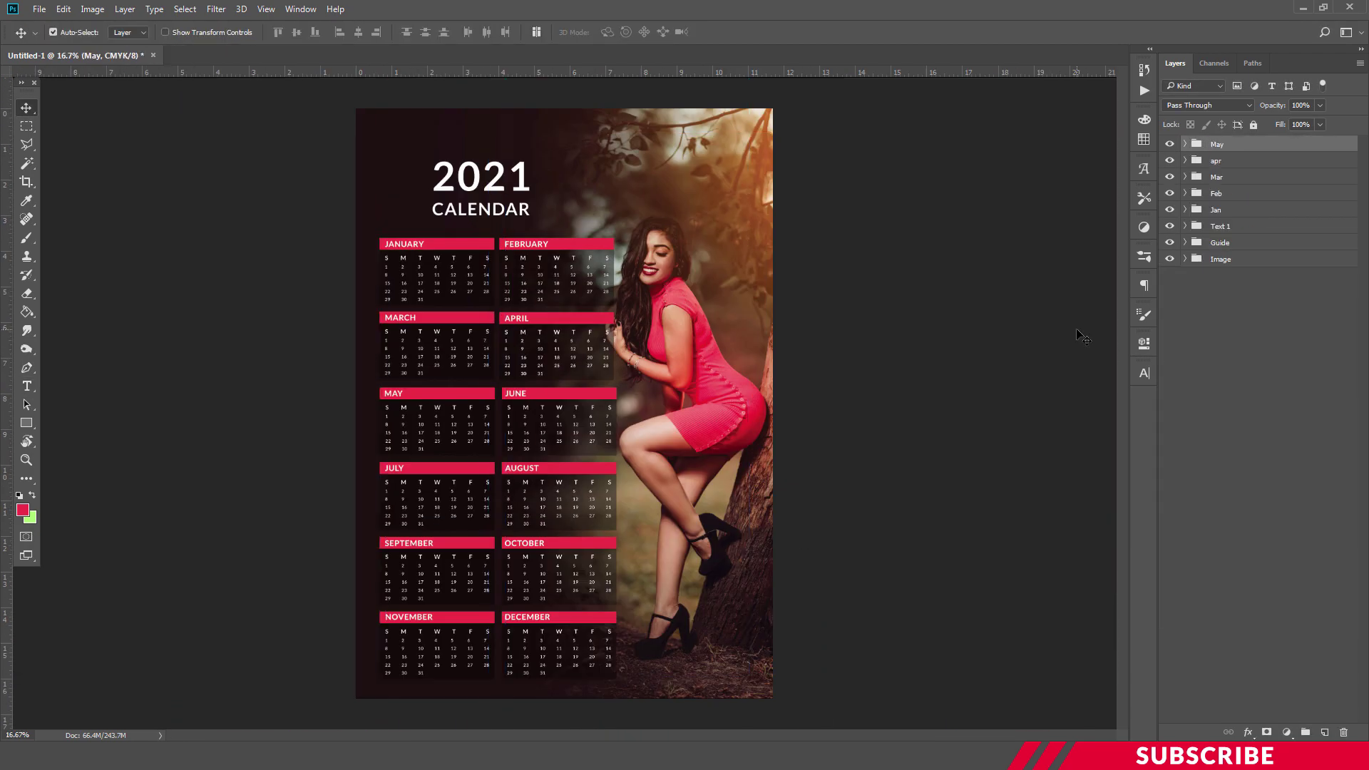
{"action": "key", "text": "ctrl+plus"}
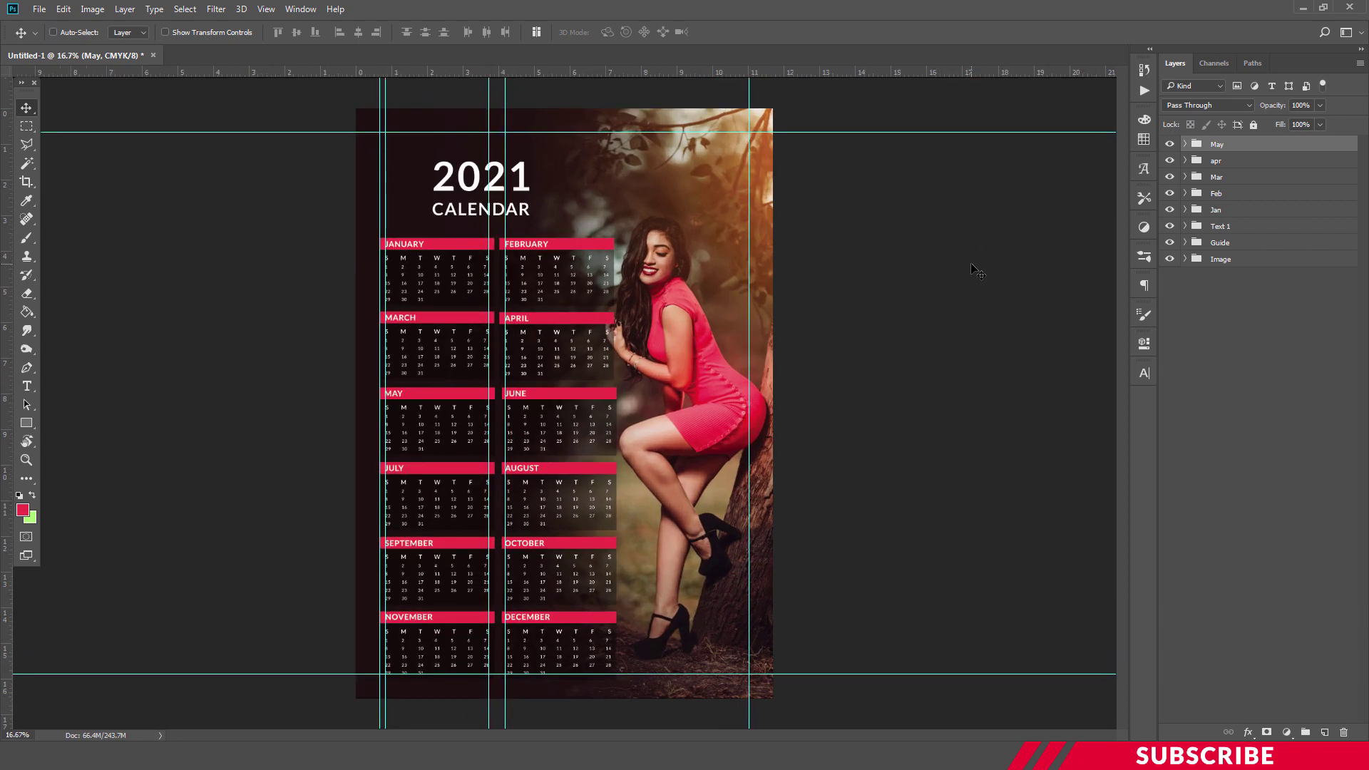
{"action": "key", "text": "ctrl+semicolon"}
{"action": "key", "text": "ctrl+minus"}
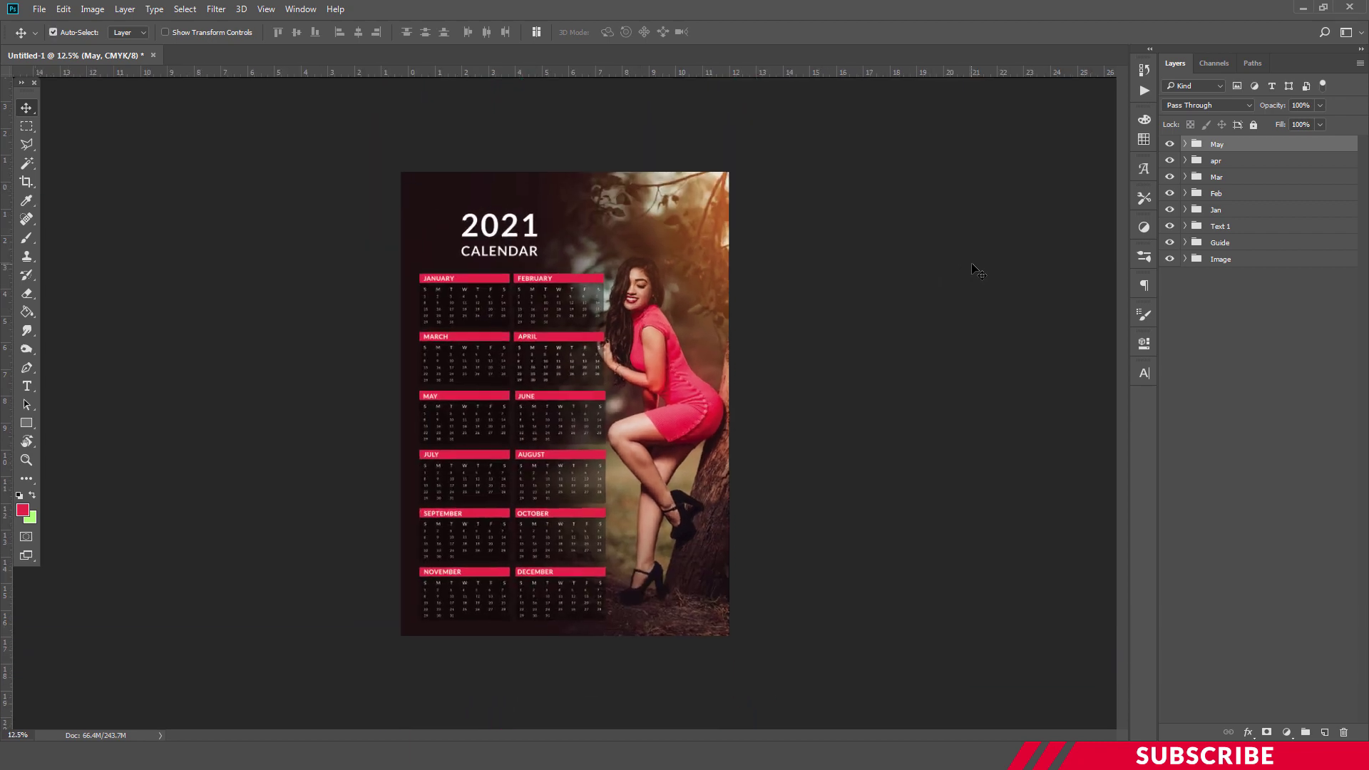
{"action": "key", "text": "ctrl+plus"}
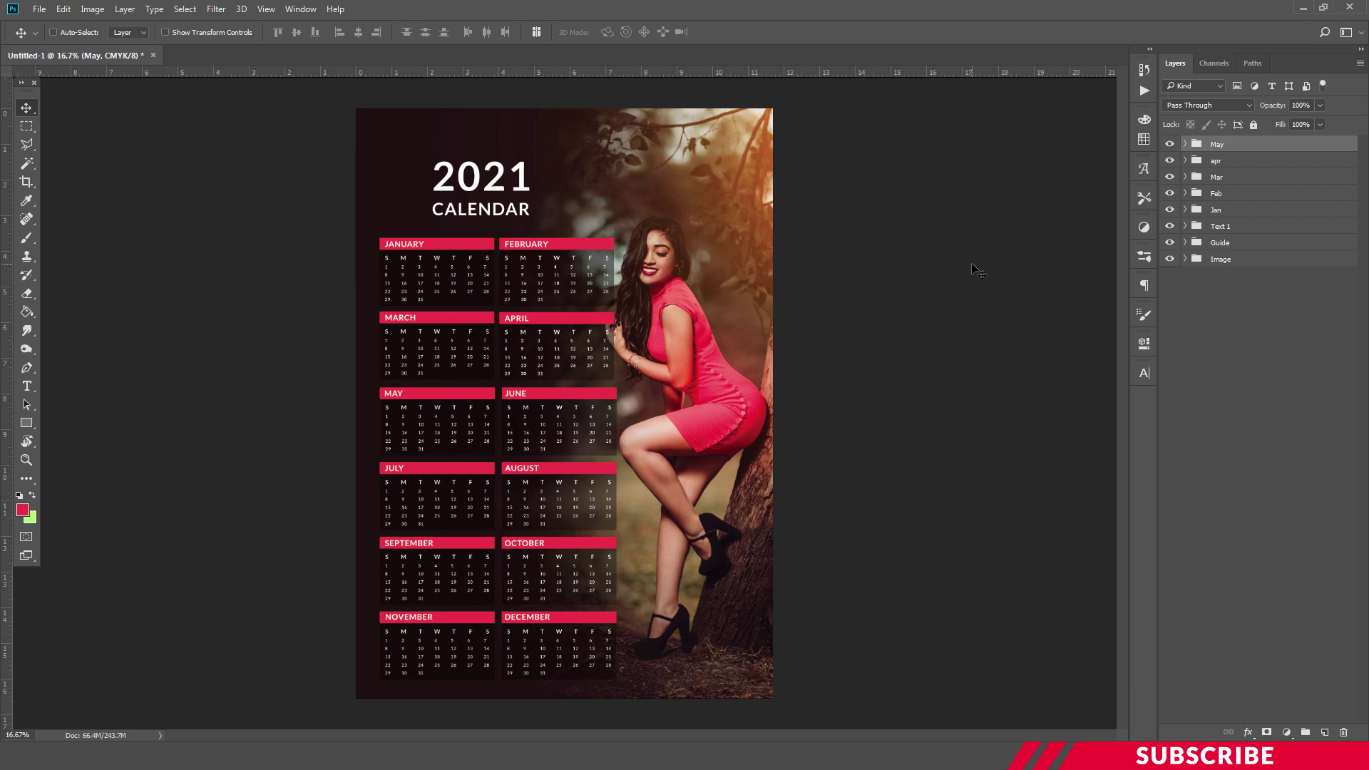